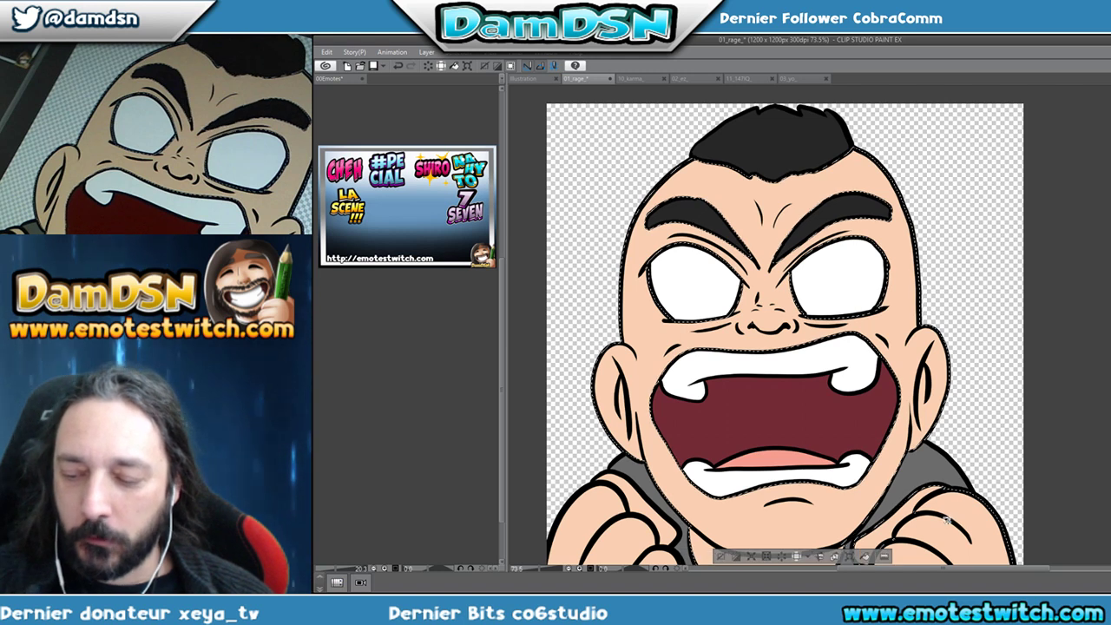
Paint brown shadows on the skin beneath the hairline and down the shaded side of the face, including the ear and jaw.
{"action": "left_click_drag", "start_coordinate": [984, 455], "coordinate": [985, 388]}
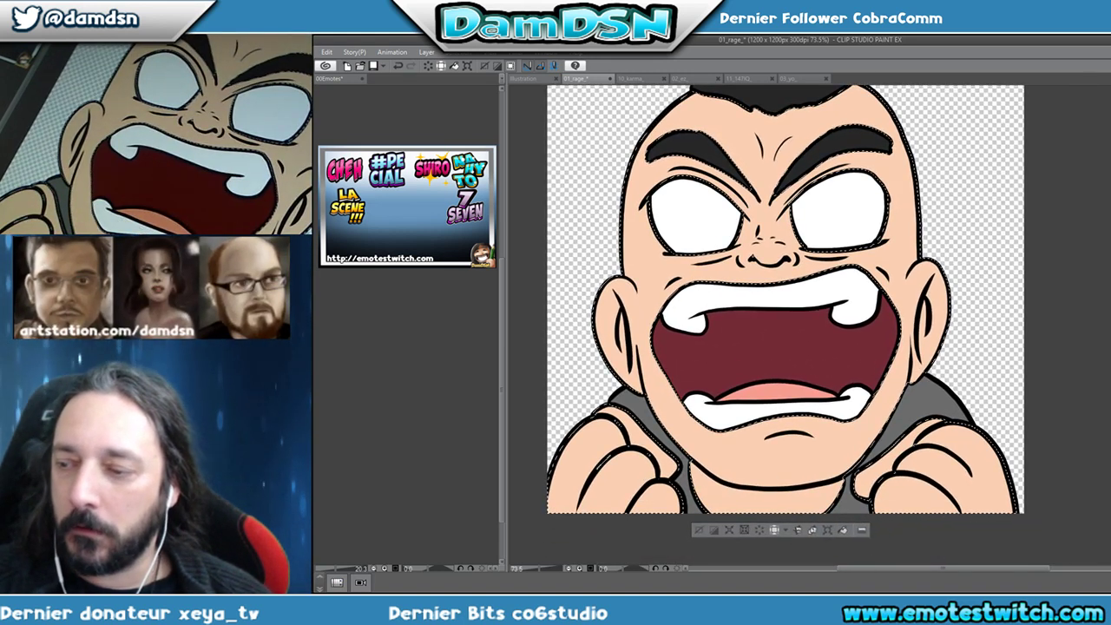
{"action": "scroll", "coordinate": [784, 300], "scroll_direction": "up", "scroll_amount": 1}
{"action": "scroll", "coordinate": [981, 260], "scroll_direction": "down", "scroll_amount": 5}
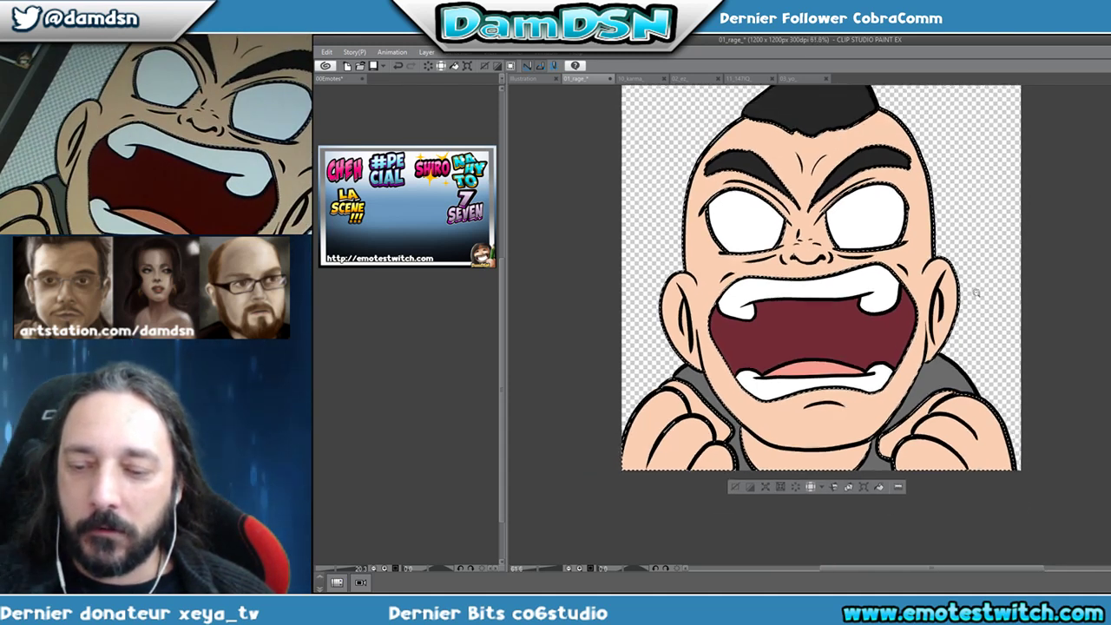
{"action": "scroll", "coordinate": [997, 295], "scroll_direction": "up", "scroll_amount": 3}
{"action": "left_click_drag", "start_coordinate": [993, 270], "coordinate": [944, 359]}
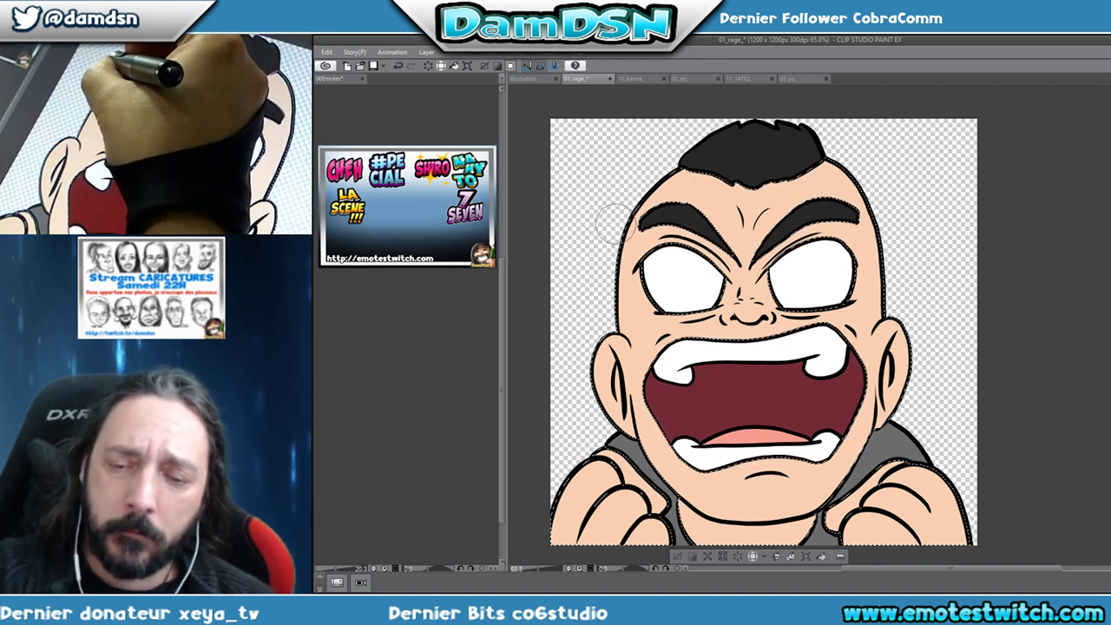
{"action": "left_click_drag", "start_coordinate": [675, 178], "coordinate": [708, 160]}
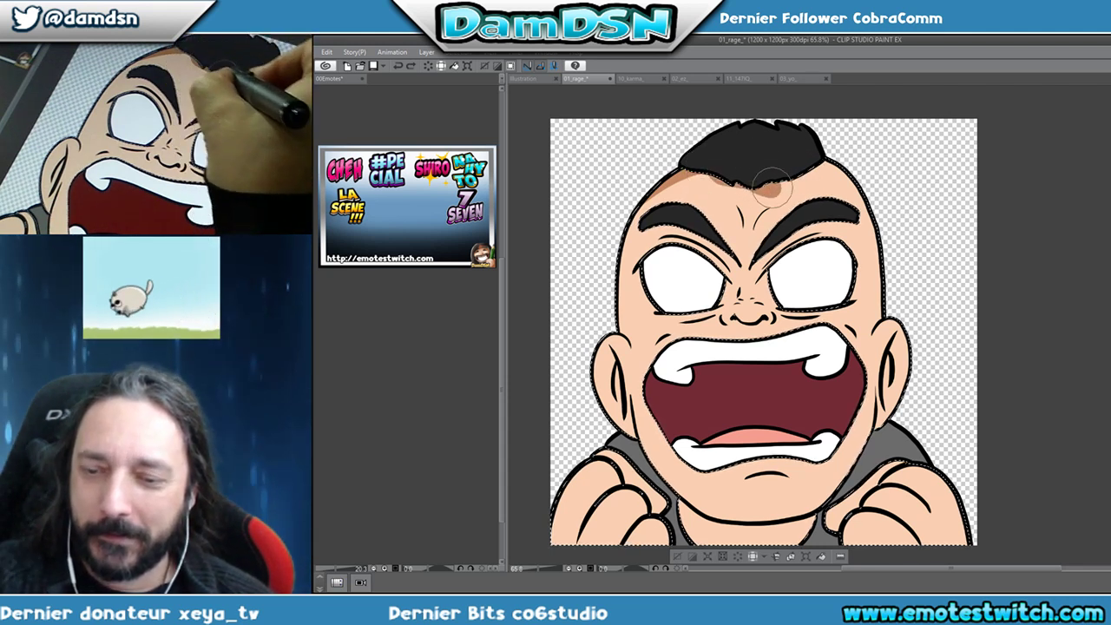
{"action": "mouse_move", "coordinate": [877, 182]}
{"action": "left_mouse_down"}
{"action": "mouse_move", "coordinate": [840, 257]}
{"action": "mouse_move", "coordinate": [882, 330]}
{"action": "left_mouse_up"}
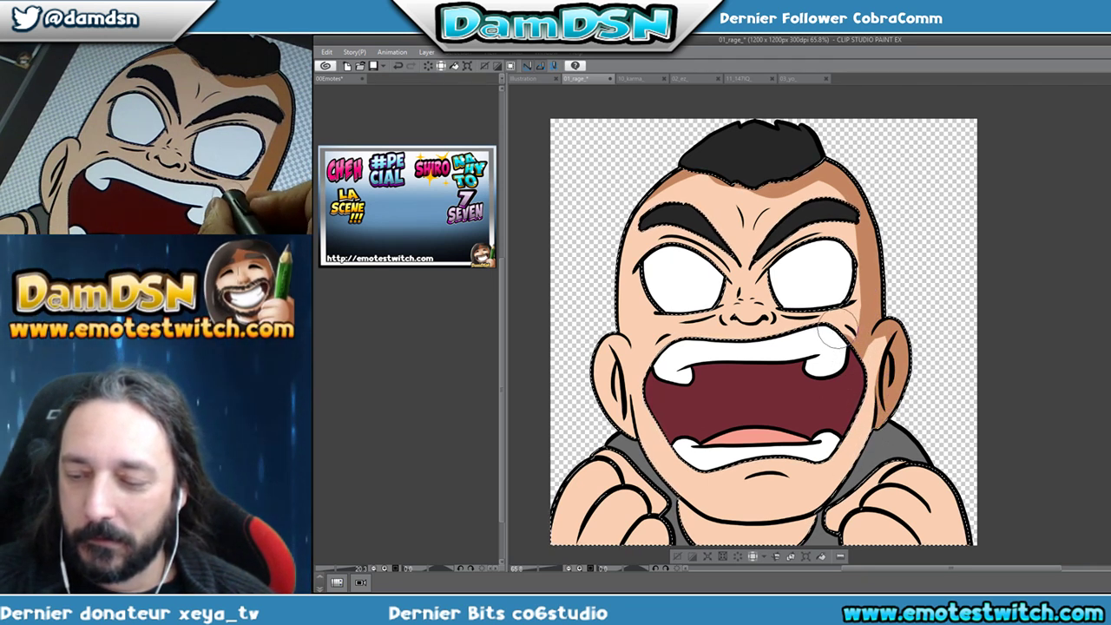
{"action": "left_click_drag", "start_coordinate": [855, 443], "coordinate": [872, 331]}
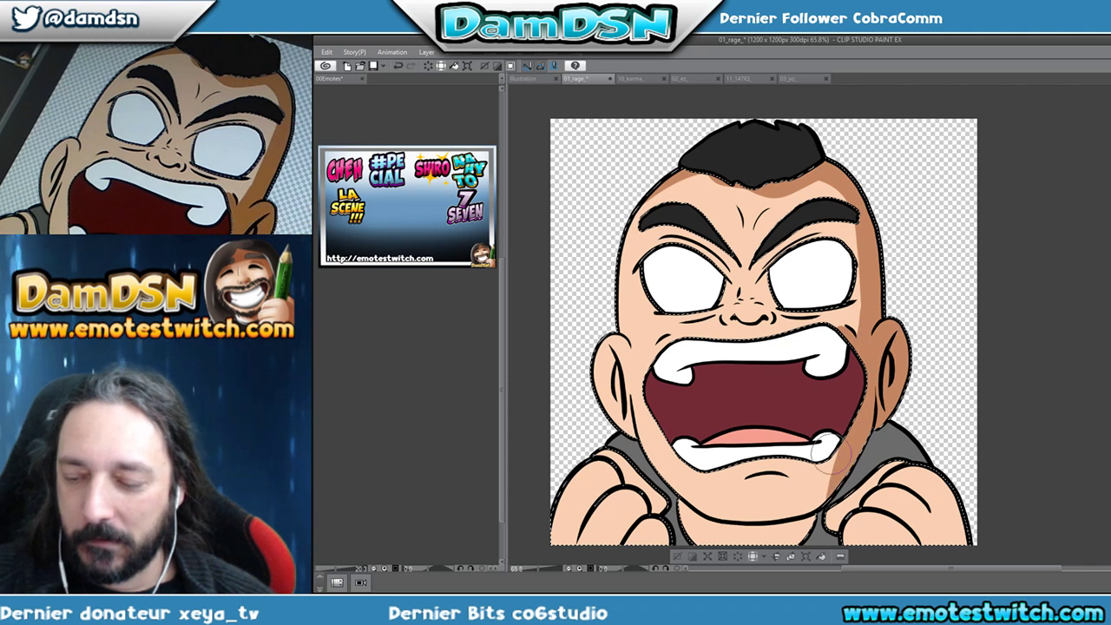
{"action": "mouse_move", "coordinate": [832, 476]}
{"action": "left_mouse_down"}
{"action": "mouse_move", "coordinate": [698, 522]}
{"action": "mouse_move", "coordinate": [741, 500]}
{"action": "mouse_move", "coordinate": [719, 515]}
{"action": "mouse_move", "coordinate": [701, 507]}
{"action": "mouse_move", "coordinate": [755, 513]}
{"action": "mouse_move", "coordinate": [841, 465]}
{"action": "mouse_move", "coordinate": [795, 509]}
{"action": "mouse_move", "coordinate": [843, 439]}
{"action": "mouse_move", "coordinate": [807, 495]}
{"action": "left_mouse_up"}
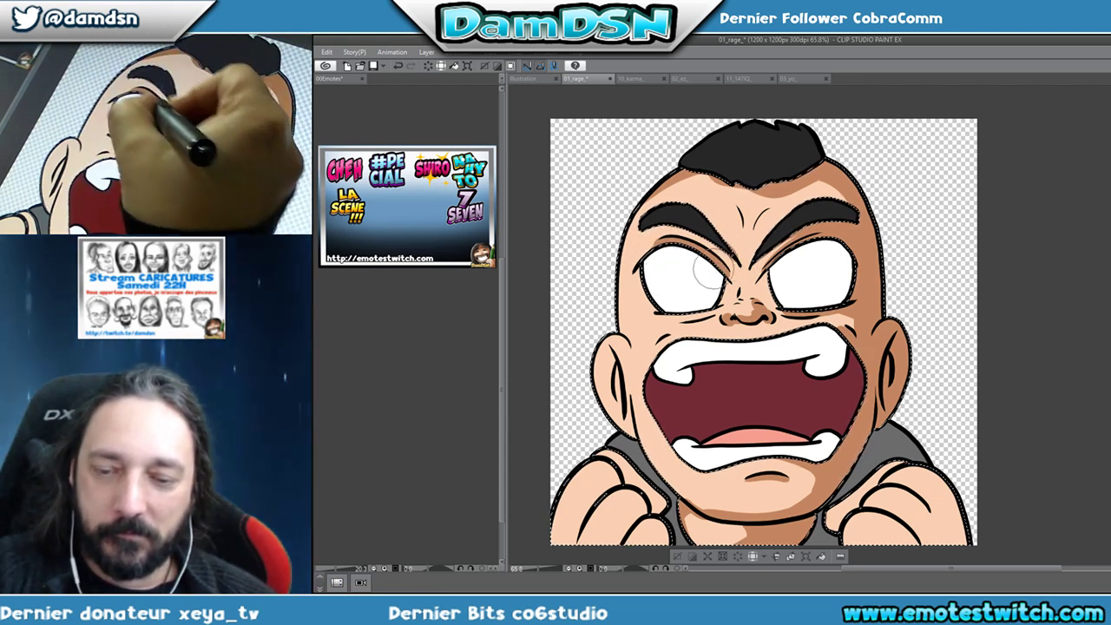
Shade the skin around the eye sockets, forehead creases and chin, and extend the brown tones over both fists.
{"action": "left_click_drag", "start_coordinate": [733, 253], "coordinate": [747, 282]}
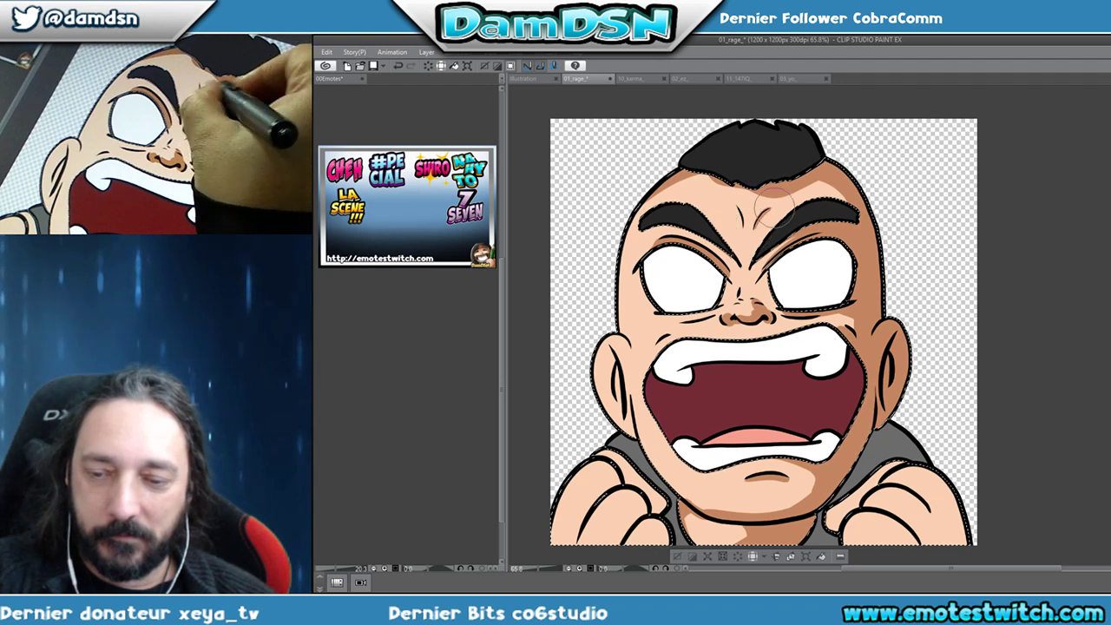
{"action": "left_click_drag", "start_coordinate": [754, 221], "coordinate": [745, 232]}
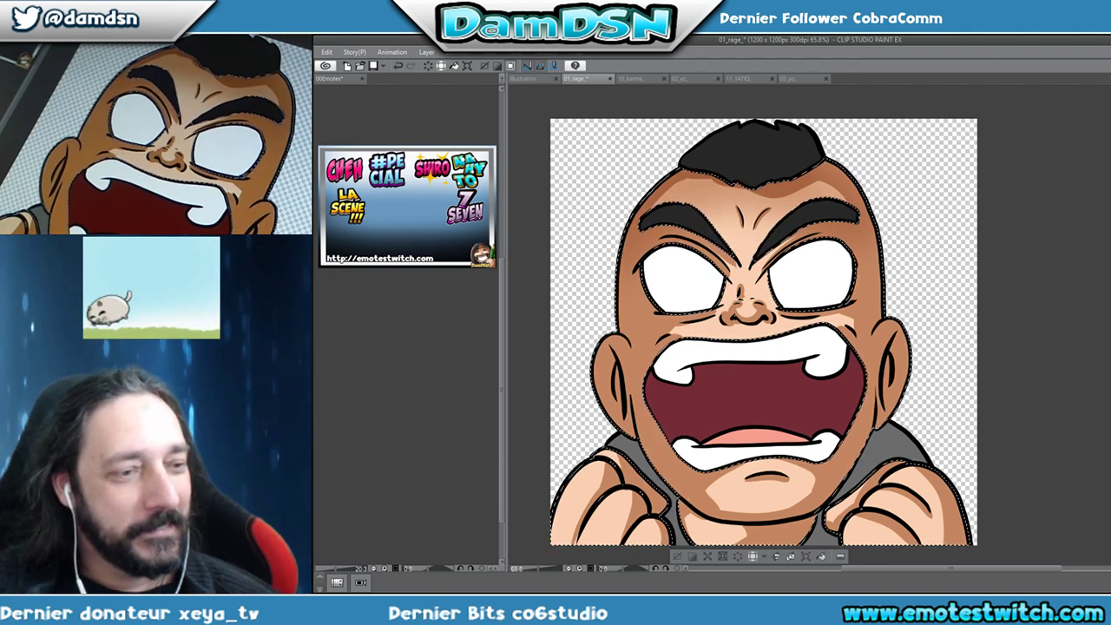
{"action": "left_click_drag", "start_coordinate": [836, 489], "coordinate": [821, 441]}
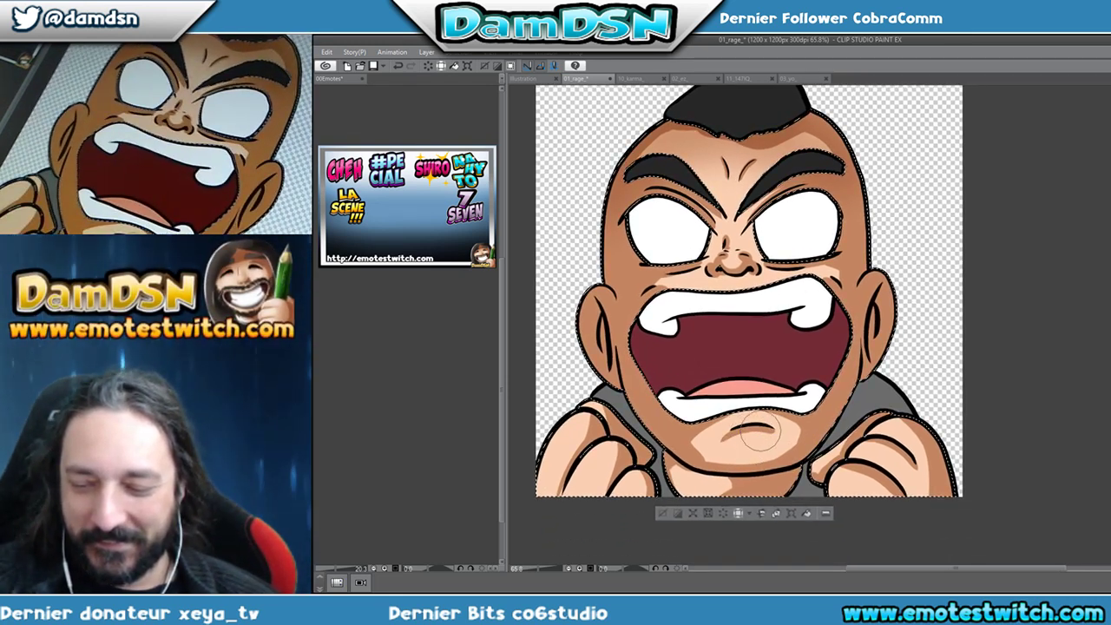
{"action": "left_click_drag", "start_coordinate": [822, 449], "coordinate": [794, 476]}
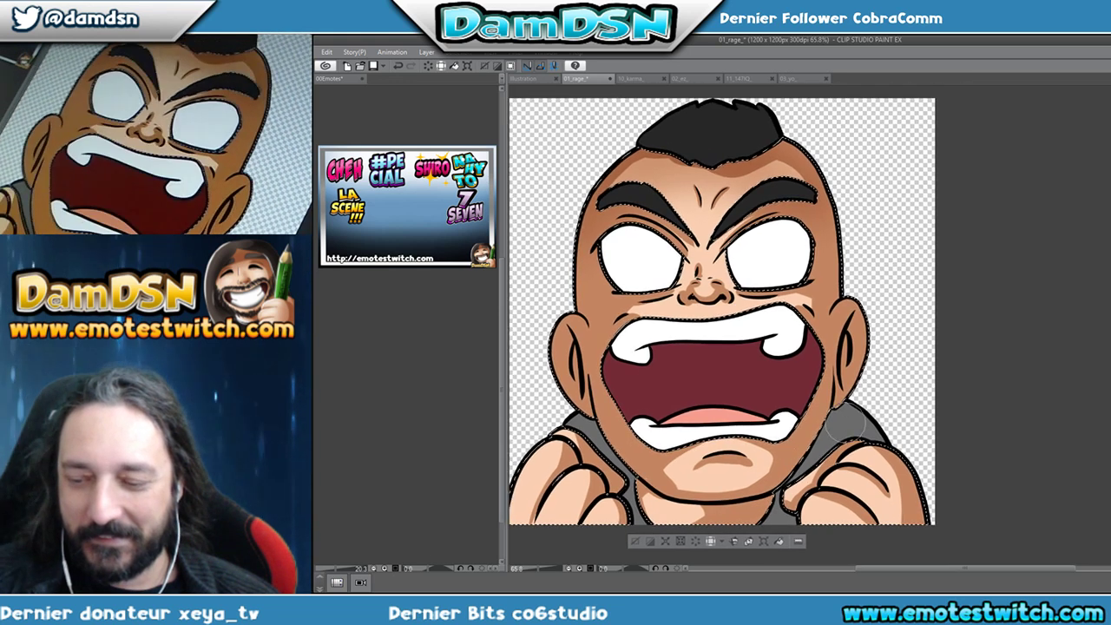
{"action": "left_click_drag", "start_coordinate": [581, 471], "coordinate": [656, 420]}
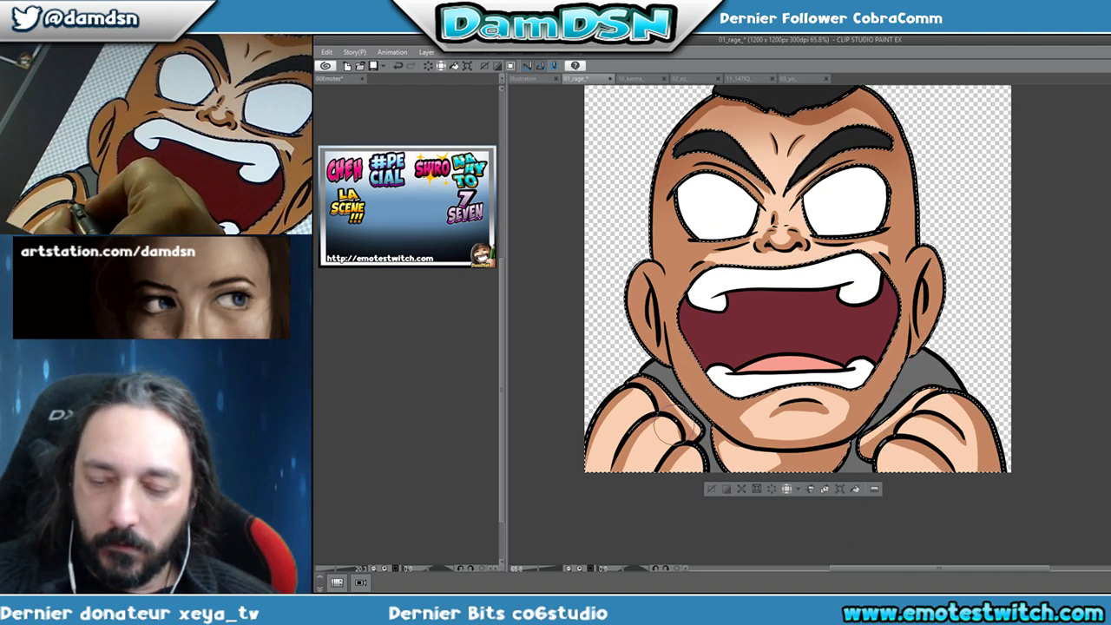
{"action": "scroll", "coordinate": [963, 429], "scroll_direction": "up", "scroll_amount": 2}
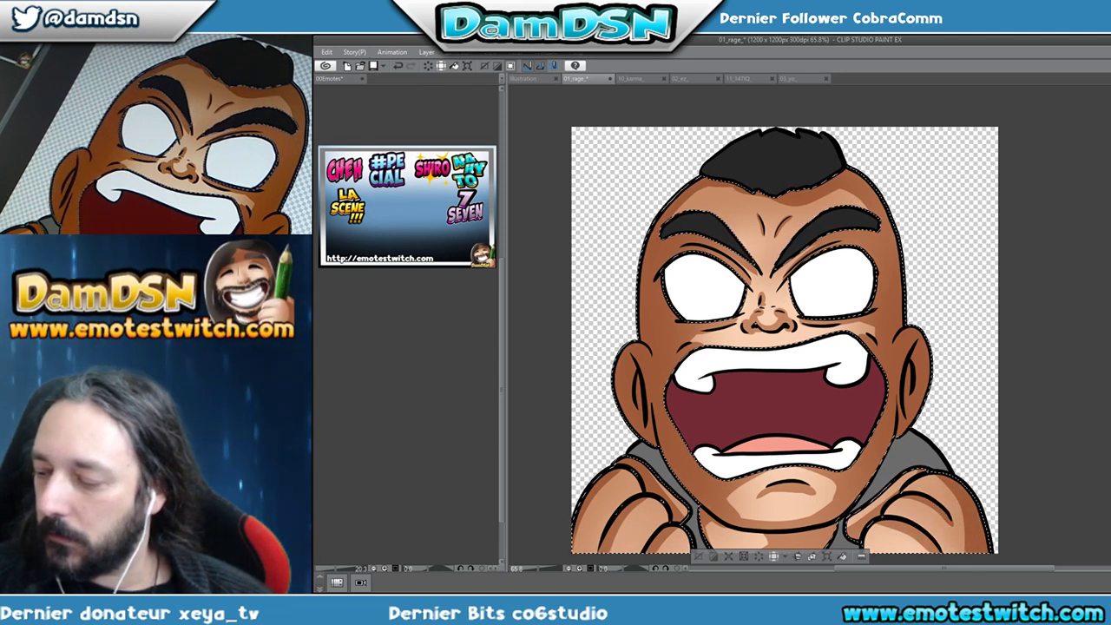
Airbrush a red flush over the forehead and nose bridge, and add light highlights to the nose and forehead creases.
{"action": "mouse_move", "coordinate": [764, 261]}
{"action": "left_mouse_down"}
{"action": "mouse_move", "coordinate": [777, 295]}
{"action": "mouse_move", "coordinate": [782, 235]}
{"action": "mouse_move", "coordinate": [760, 217]}
{"action": "mouse_move", "coordinate": [834, 228]}
{"action": "left_mouse_up"}
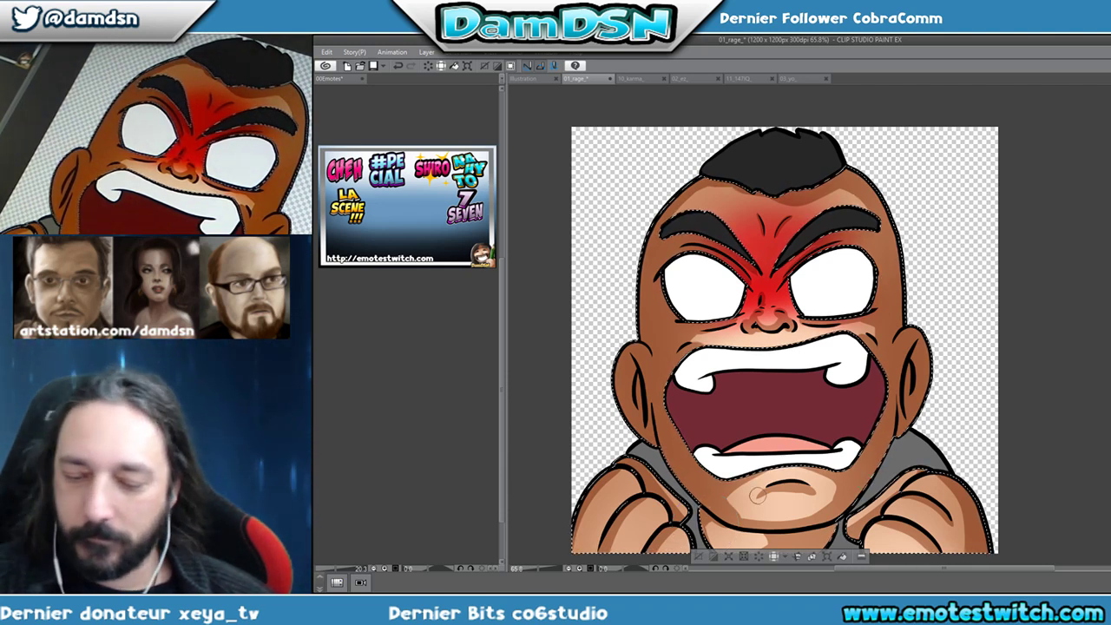
{"action": "scroll", "coordinate": [819, 491], "scroll_direction": "down", "scroll_amount": 1}
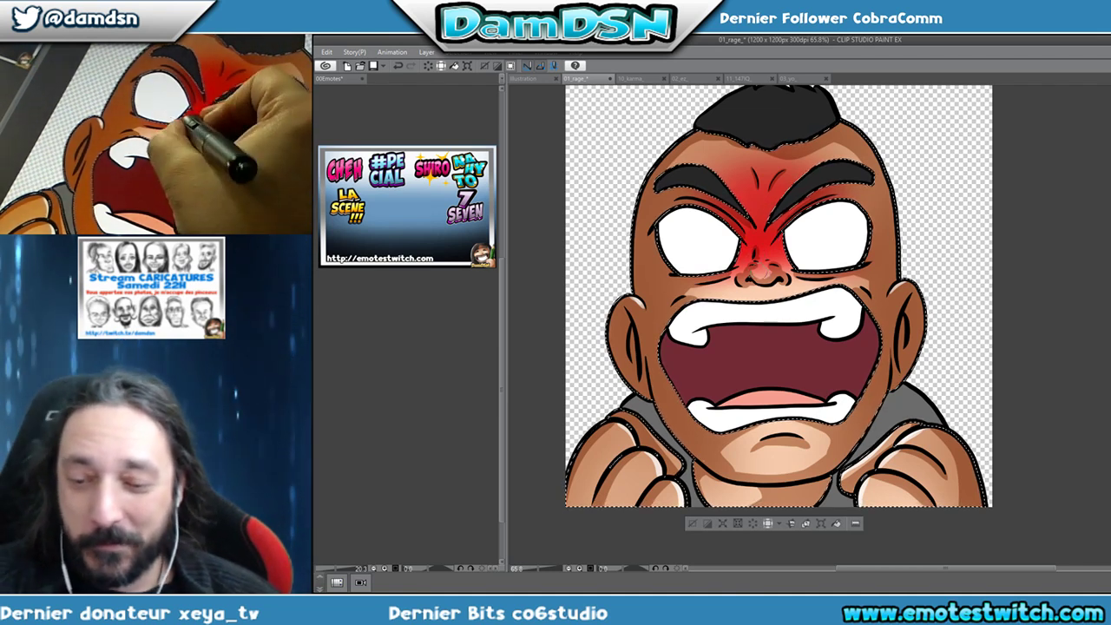
{"action": "left_click_drag", "start_coordinate": [752, 259], "coordinate": [768, 276]}
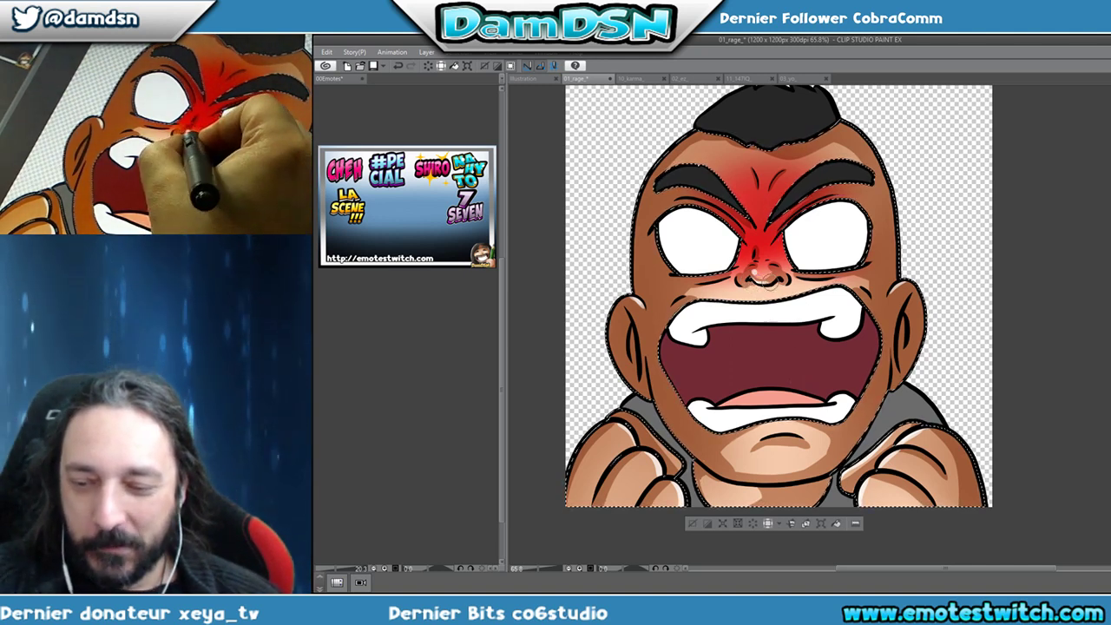
{"action": "left_click_drag", "start_coordinate": [680, 292], "coordinate": [693, 298]}
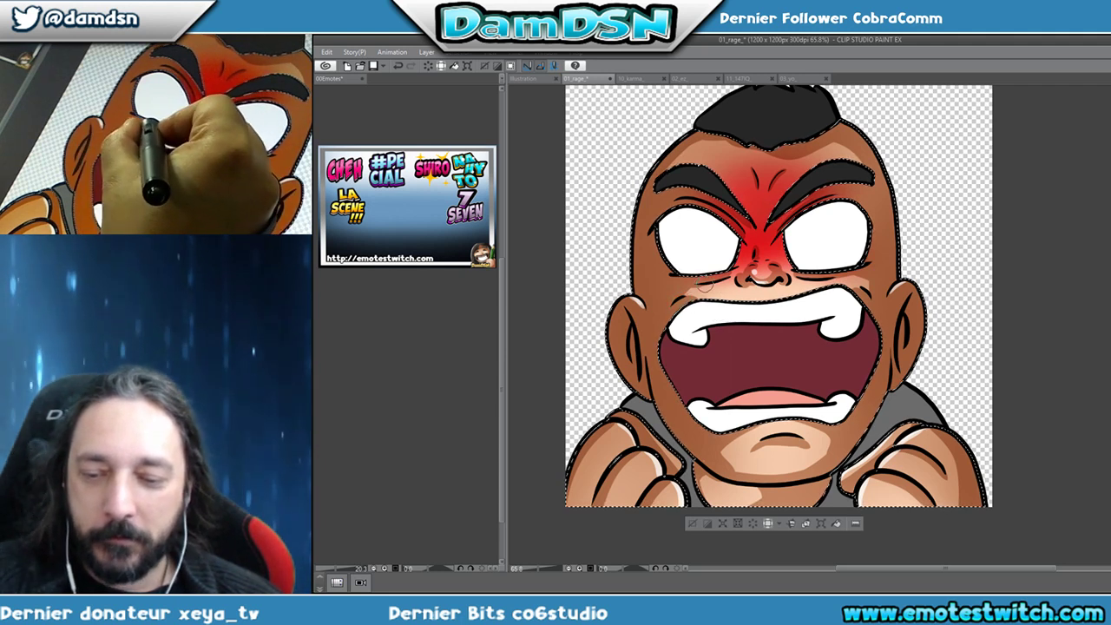
{"action": "left_click_drag", "start_coordinate": [788, 276], "coordinate": [797, 281]}
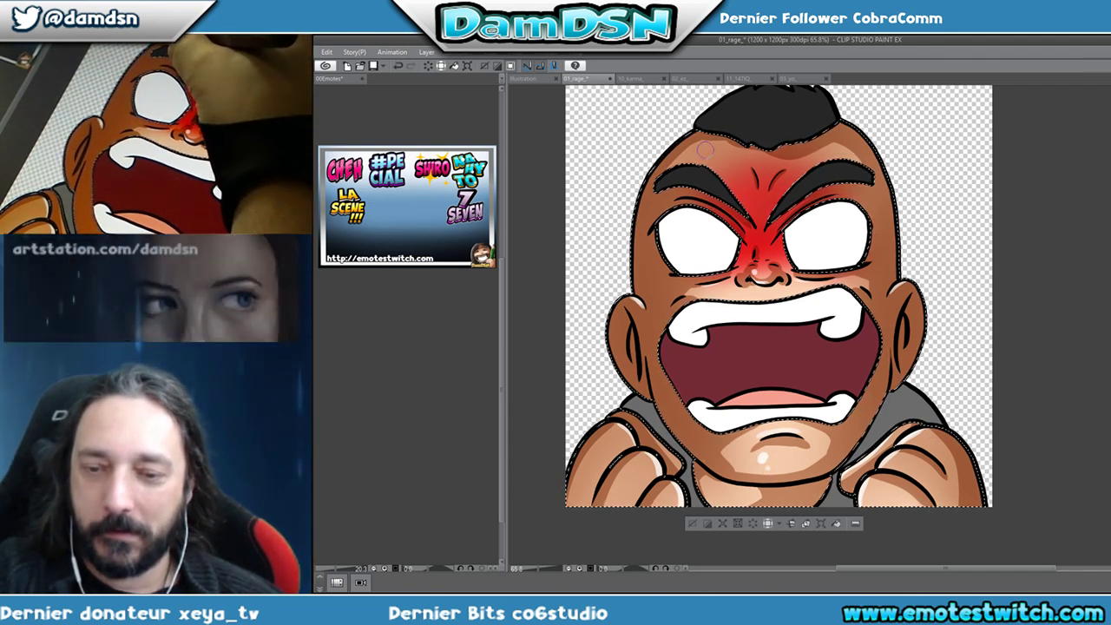
{"action": "mouse_move", "coordinate": [760, 247]}
{"action": "left_mouse_down"}
{"action": "mouse_move", "coordinate": [756, 184]}
{"action": "mouse_move", "coordinate": [782, 173]}
{"action": "left_mouse_up"}
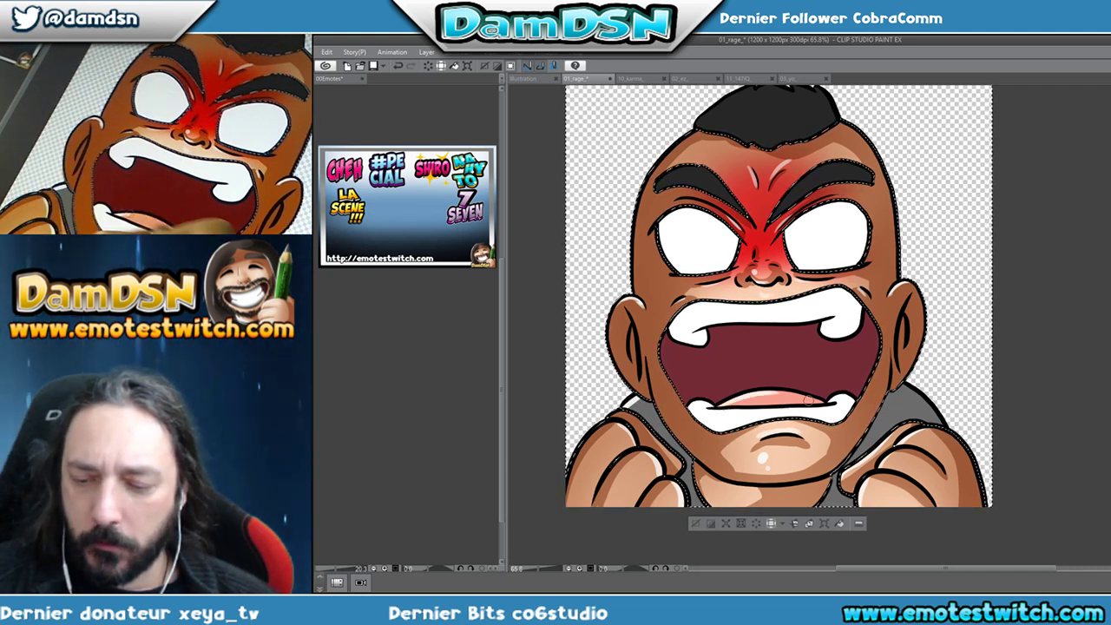
Shade the hair and vest in black, add soft grey shadows inside the eyes and on the teeth, and clear the selection.
{"action": "left_click_drag", "start_coordinate": [764, 176], "coordinate": [730, 342]}
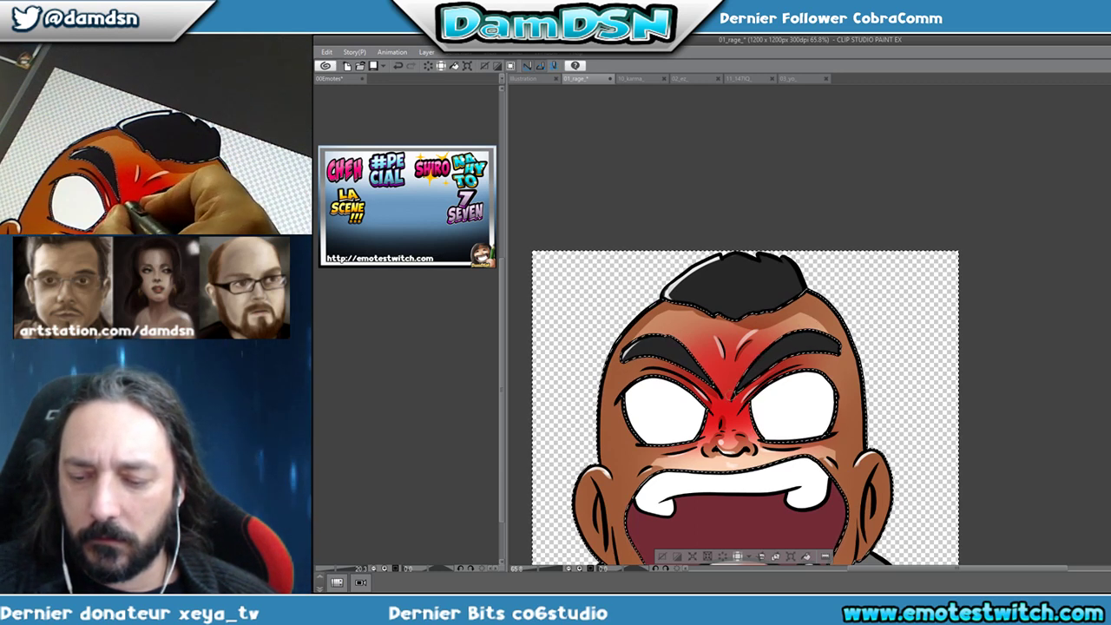
{"action": "mouse_move", "coordinate": [765, 480]}
{"action": "left_mouse_down"}
{"action": "mouse_move", "coordinate": [836, 384]}
{"action": "mouse_move", "coordinate": [764, 312]}
{"action": "left_mouse_up"}
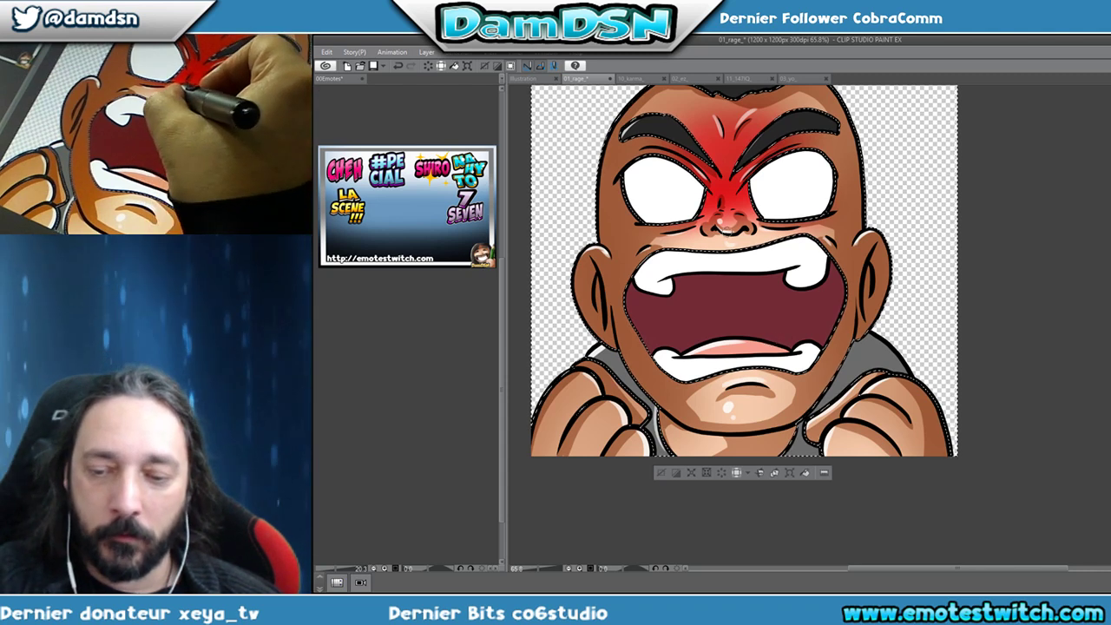
{"action": "left_click_drag", "start_coordinate": [729, 303], "coordinate": [728, 373]}
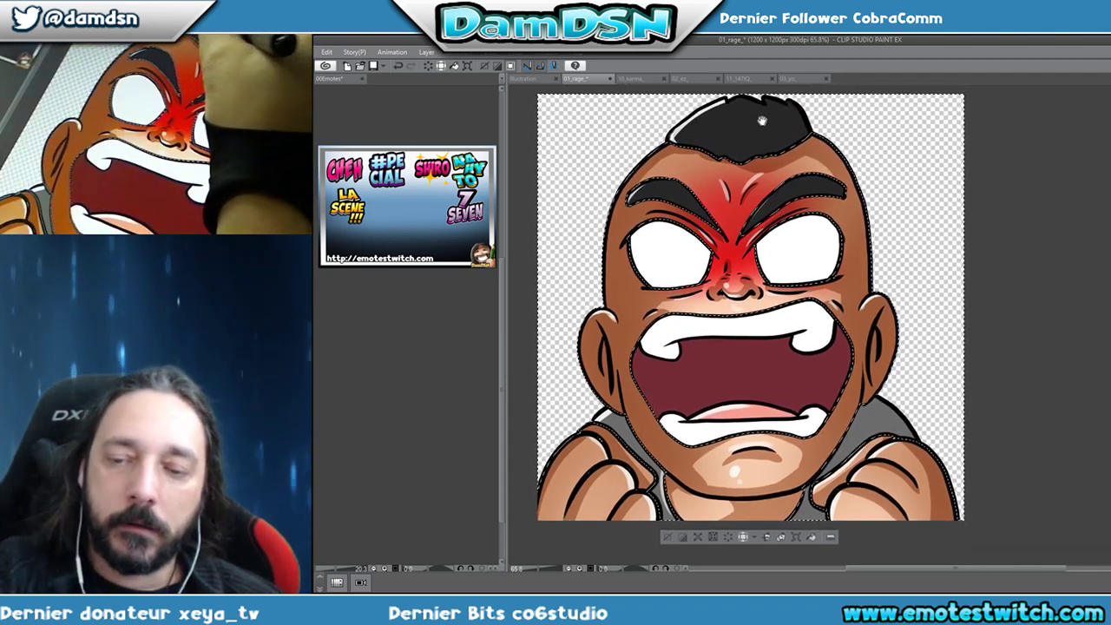
{"action": "left_click_drag", "start_coordinate": [758, 119], "coordinate": [717, 213]}
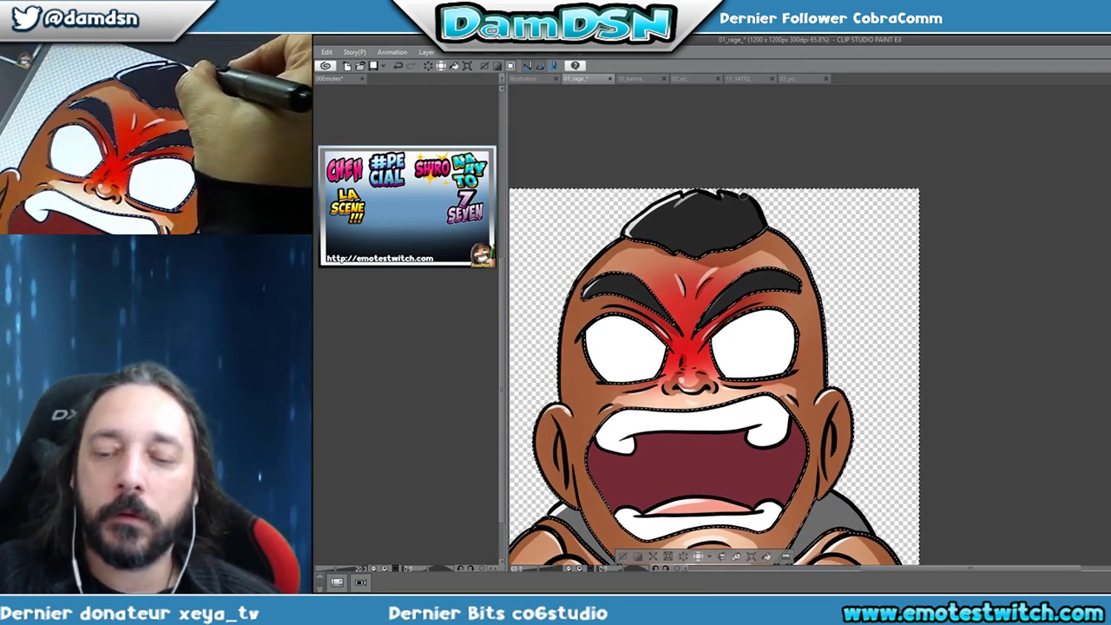
{"action": "key", "text": "ctrl+0"}
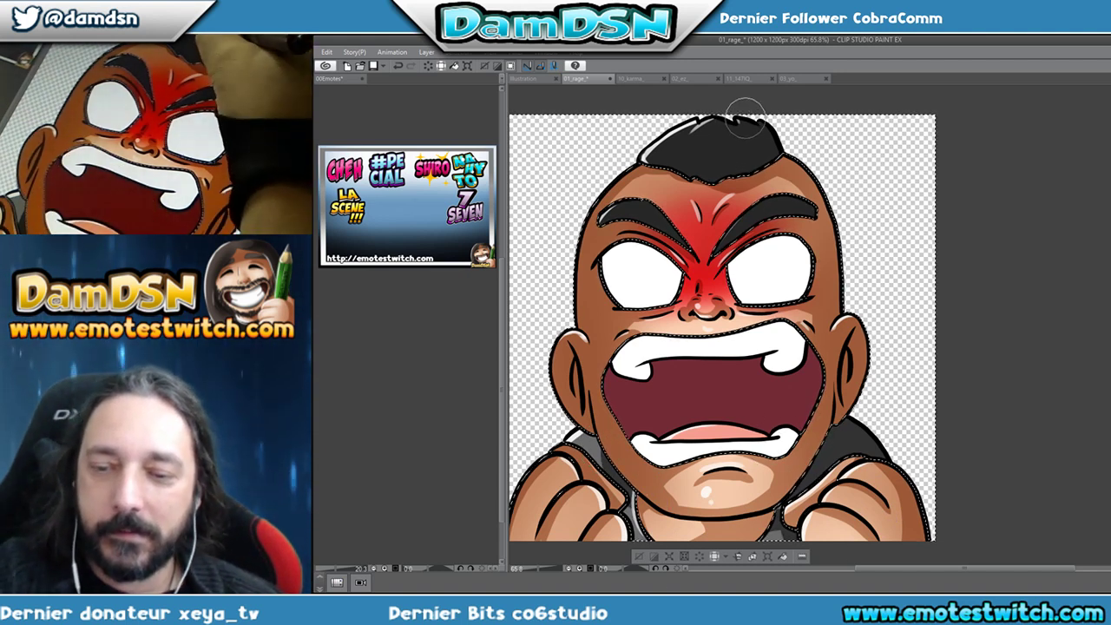
{"action": "left_click_drag", "start_coordinate": [707, 211], "coordinate": [714, 217]}
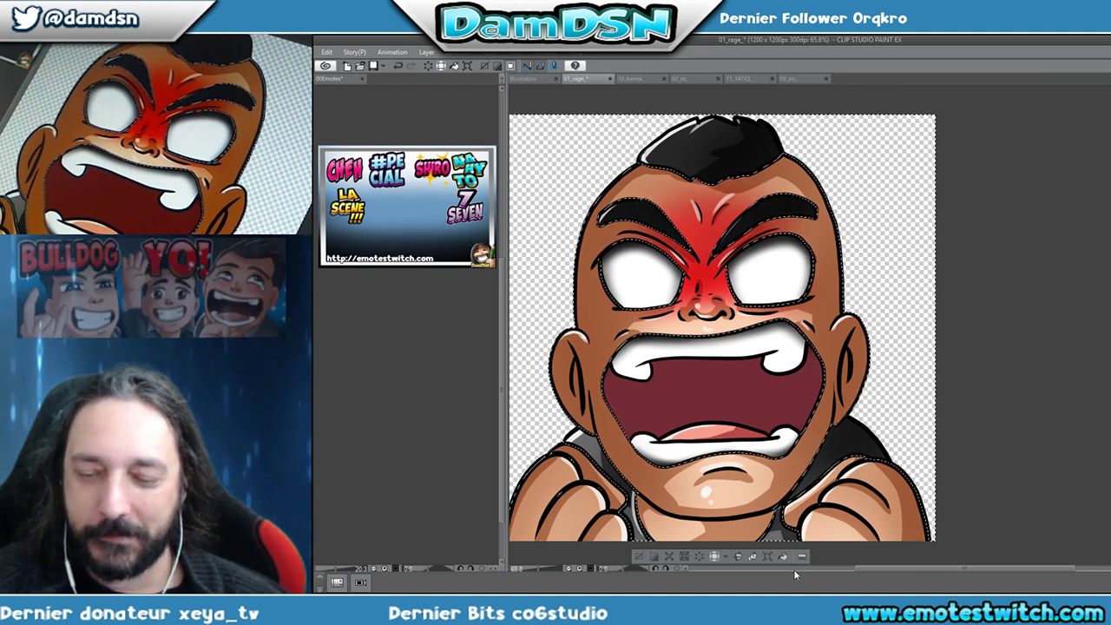
{"action": "key", "text": "ctrl+d"}
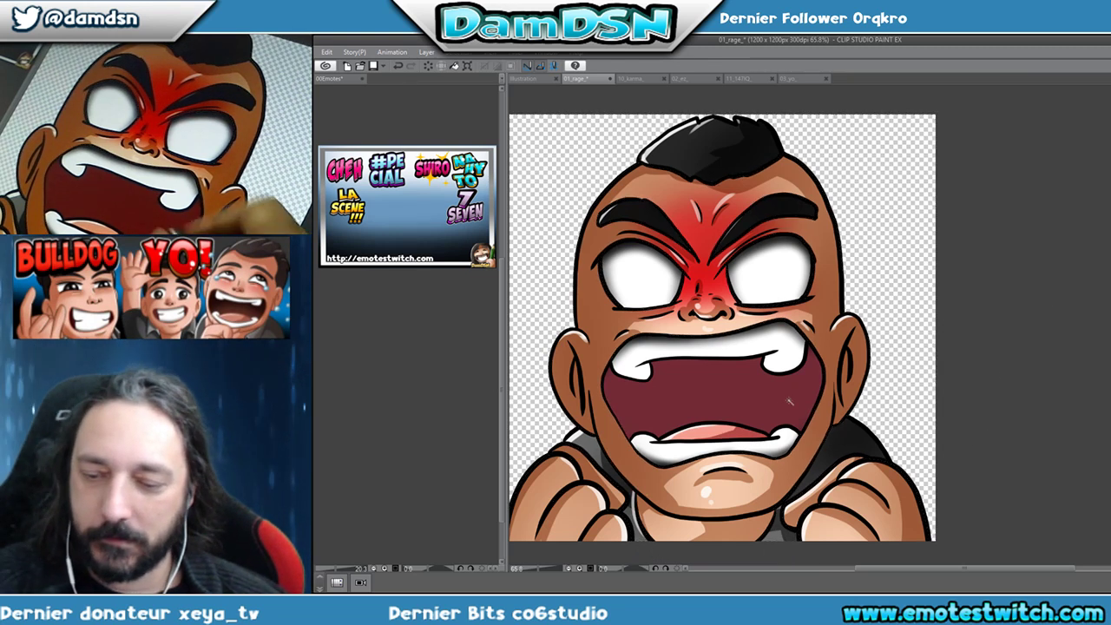
Select the dark red mouth interior, airbrush a darker shadow around its edges, and deselect it.
{"action": "left_click", "coordinate": [805, 406]}
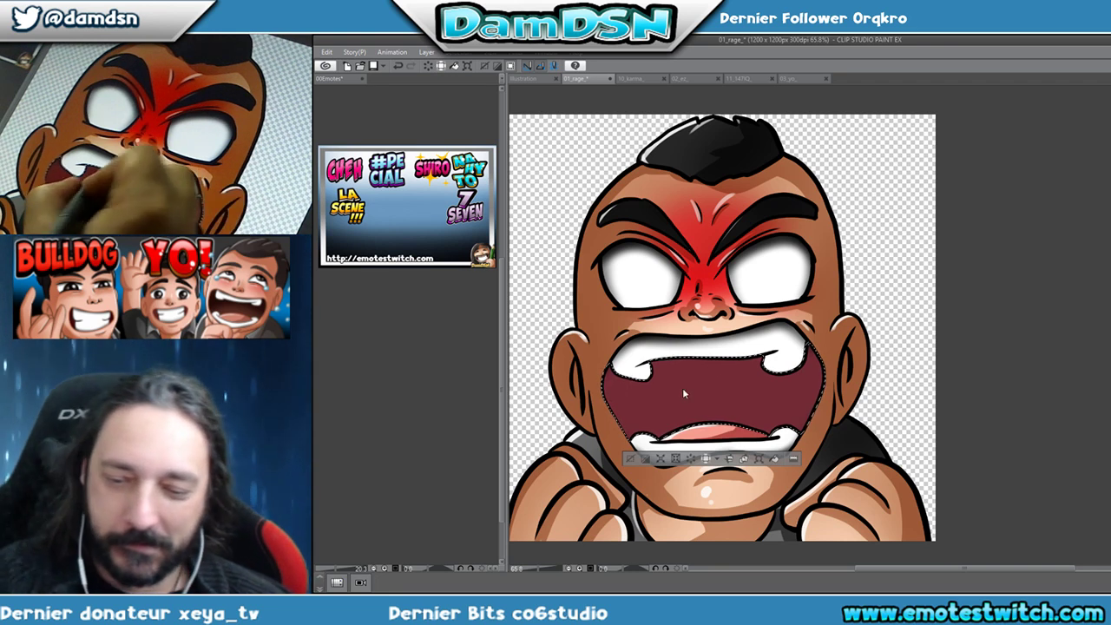
{"action": "mouse_move", "coordinate": [703, 371]}
{"action": "left_mouse_down"}
{"action": "mouse_move", "coordinate": [660, 366]}
{"action": "mouse_move", "coordinate": [816, 407]}
{"action": "mouse_move", "coordinate": [818, 417]}
{"action": "mouse_move", "coordinate": [778, 354]}
{"action": "mouse_move", "coordinate": [821, 395]}
{"action": "mouse_move", "coordinate": [801, 436]}
{"action": "mouse_move", "coordinate": [812, 391]}
{"action": "mouse_move", "coordinate": [677, 348]}
{"action": "mouse_move", "coordinate": [667, 482]}
{"action": "mouse_move", "coordinate": [638, 363]}
{"action": "mouse_move", "coordinate": [606, 455]}
{"action": "mouse_move", "coordinate": [624, 458]}
{"action": "mouse_move", "coordinate": [680, 359]}
{"action": "mouse_move", "coordinate": [690, 410]}
{"action": "mouse_move", "coordinate": [614, 421]}
{"action": "mouse_move", "coordinate": [778, 410]}
{"action": "mouse_move", "coordinate": [751, 421]}
{"action": "mouse_move", "coordinate": [747, 365]}
{"action": "left_mouse_up"}
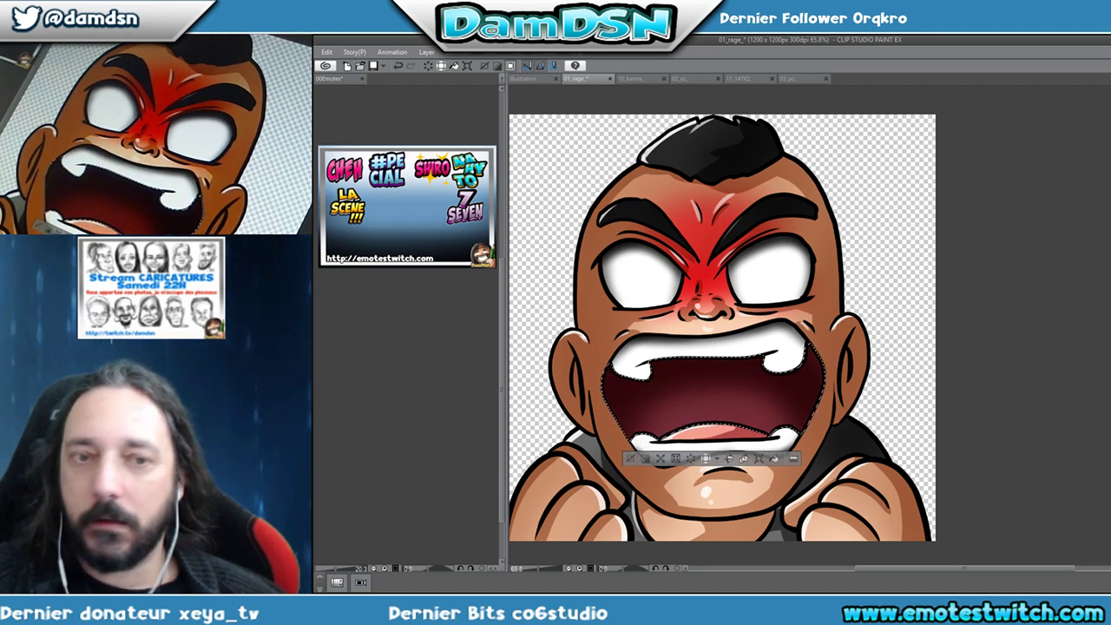
{"action": "left_click", "coordinate": [628, 460]}
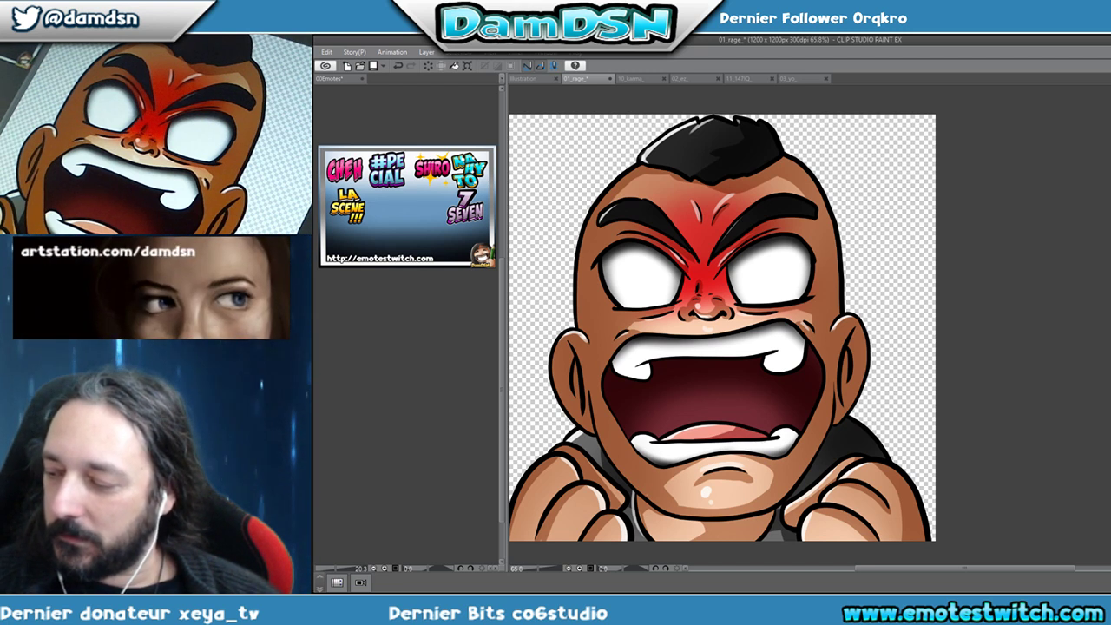
Paint broad orange-red flame shapes behind the character on both sides of the head.
{"action": "key", "text": "ctrl+z"}
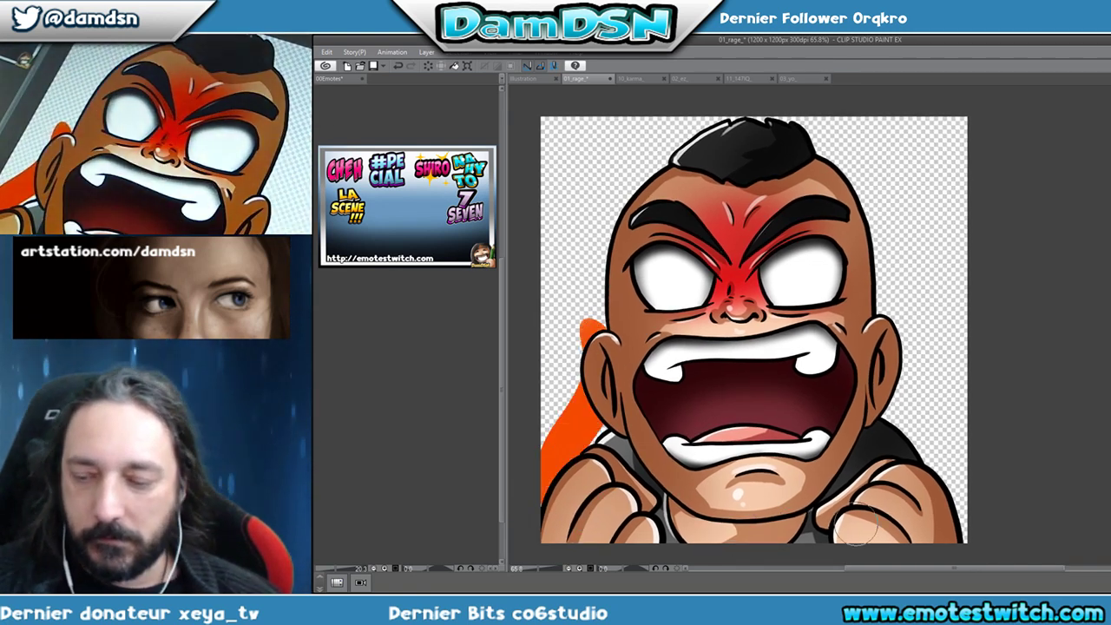
{"action": "mouse_move", "coordinate": [927, 514]}
{"action": "left_mouse_down"}
{"action": "mouse_move", "coordinate": [882, 364]}
{"action": "mouse_move", "coordinate": [884, 269]}
{"action": "left_mouse_up"}
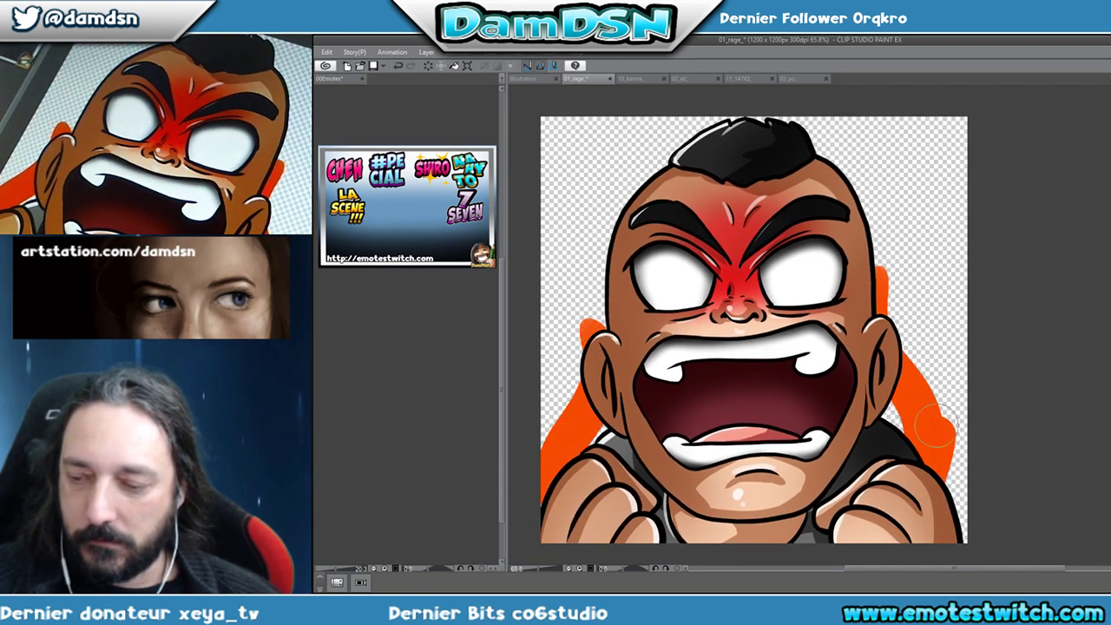
{"action": "left_click_drag", "start_coordinate": [933, 469], "coordinate": [903, 260]}
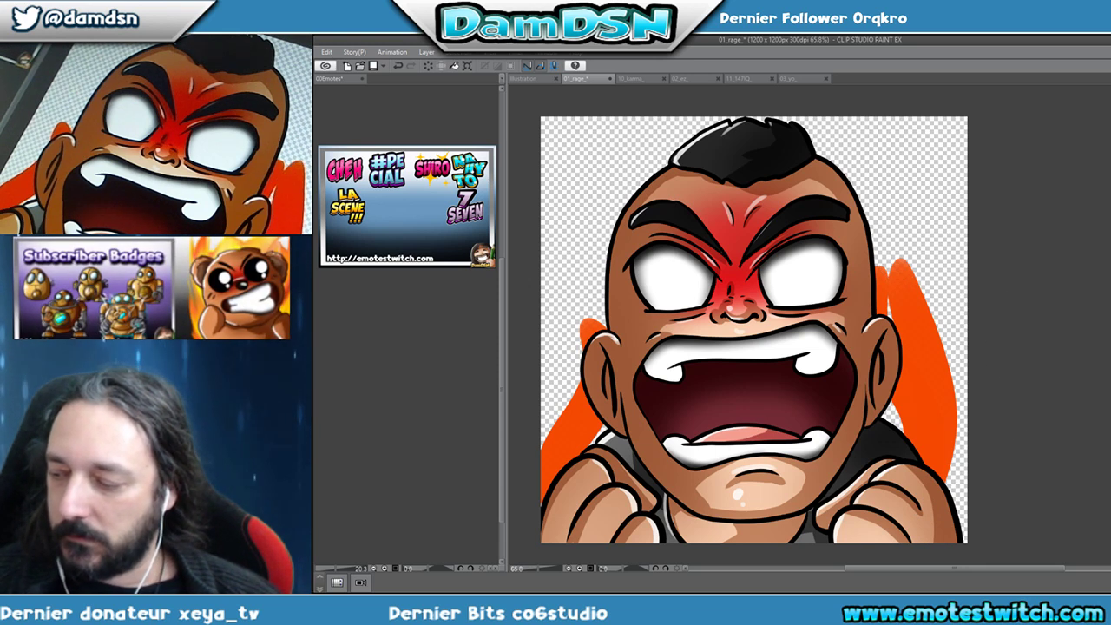
Layer amber, red and yellow flame tongues over the orange flames on both sides behind the character.
{"action": "mouse_move", "coordinate": [599, 451]}
{"action": "left_mouse_down"}
{"action": "mouse_move", "coordinate": [582, 312]}
{"action": "mouse_move", "coordinate": [590, 286]}
{"action": "left_mouse_up"}
{"action": "left_click_drag", "start_coordinate": [920, 434], "coordinate": [894, 191]}
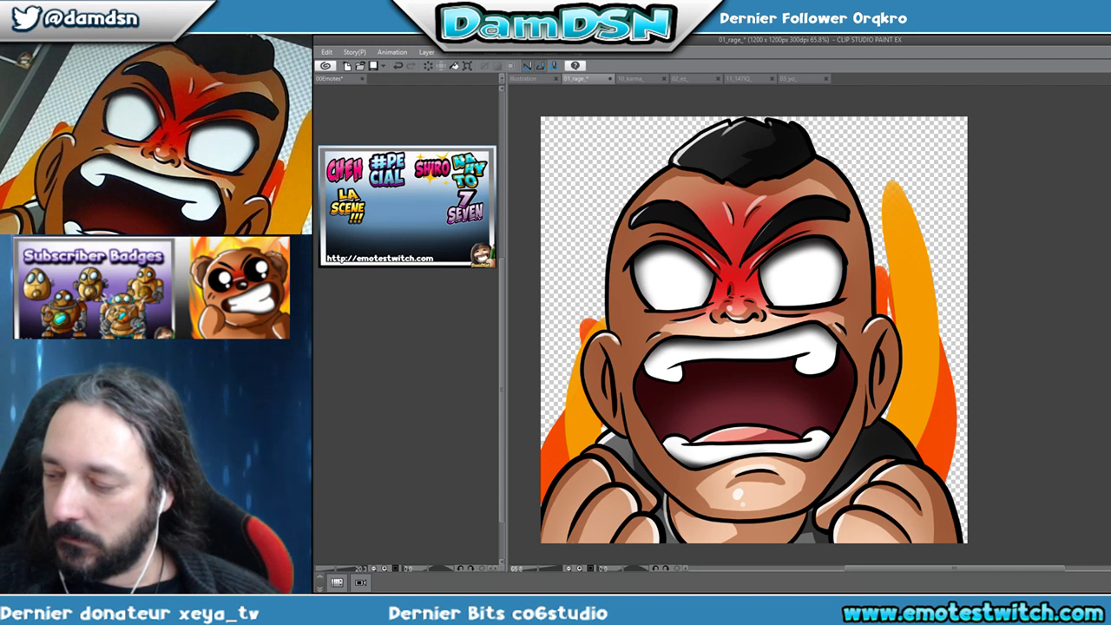
{"action": "left_click_drag", "start_coordinate": [929, 461], "coordinate": [916, 330]}
{"action": "left_click_drag", "start_coordinate": [573, 460], "coordinate": [556, 364]}
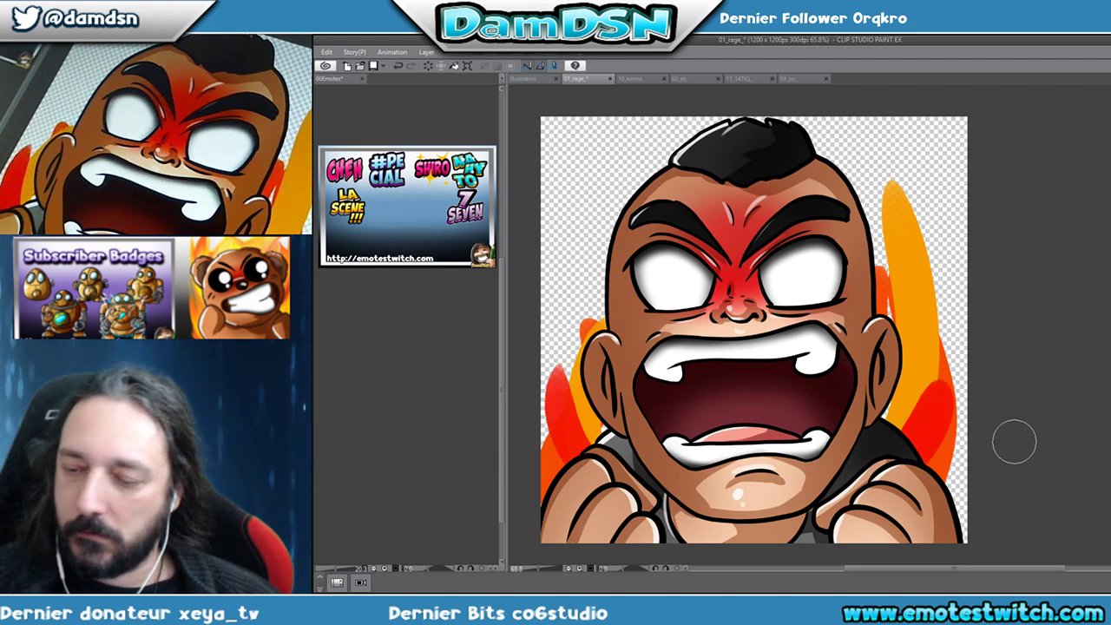
{"action": "left_click_drag", "start_coordinate": [912, 356], "coordinate": [903, 156]}
{"action": "left_click_drag", "start_coordinate": [603, 330], "coordinate": [599, 217]}
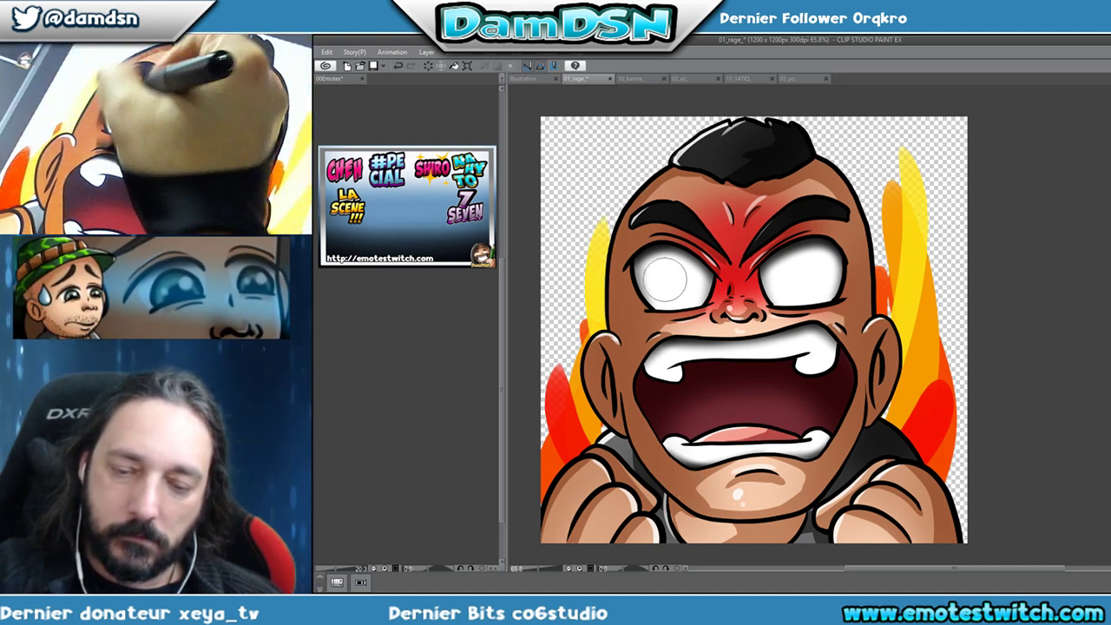
Add a yellow flame tongue right of the head, and smear the flames on the left into tapered streaks rising past the forehead.
{"action": "left_click_drag", "start_coordinate": [885, 366], "coordinate": [907, 152]}
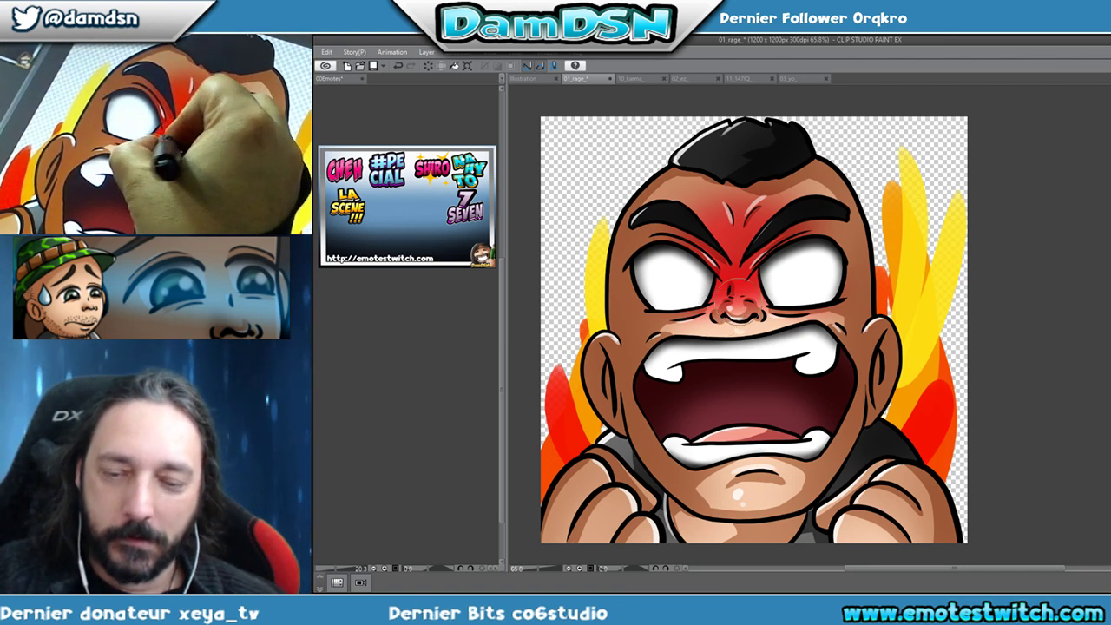
{"action": "left_click_drag", "start_coordinate": [597, 210], "coordinate": [599, 286]}
{"action": "mouse_move", "coordinate": [590, 439]}
{"action": "left_mouse_down"}
{"action": "mouse_move", "coordinate": [598, 254]}
{"action": "mouse_move", "coordinate": [555, 208]}
{"action": "left_mouse_up"}
{"action": "left_click_drag", "start_coordinate": [566, 456], "coordinate": [618, 167]}
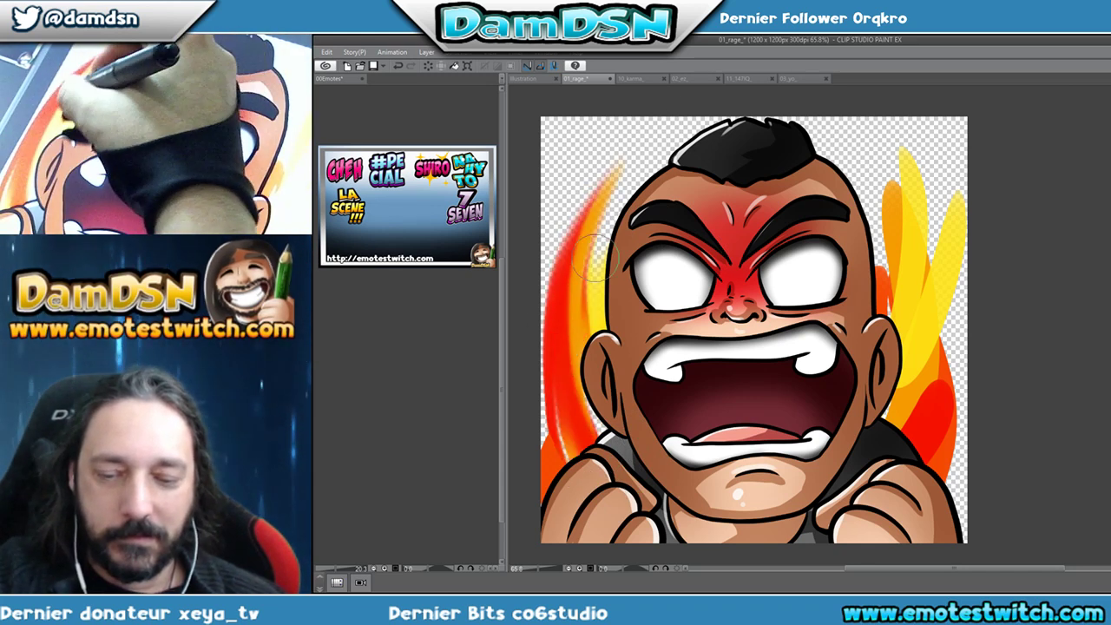
{"action": "left_click_drag", "start_coordinate": [599, 347], "coordinate": [625, 174]}
{"action": "left_click_drag", "start_coordinate": [581, 408], "coordinate": [552, 113]}
{"action": "mouse_move", "coordinate": [621, 256]}
{"action": "left_mouse_down"}
{"action": "mouse_move", "coordinate": [581, 321]}
{"action": "mouse_move", "coordinate": [575, 164]}
{"action": "left_mouse_up"}
{"action": "left_click_drag", "start_coordinate": [594, 330], "coordinate": [611, 157]}
{"action": "mouse_move", "coordinate": [612, 261]}
{"action": "left_mouse_down"}
{"action": "mouse_move", "coordinate": [599, 122]}
{"action": "mouse_move", "coordinate": [619, 279]}
{"action": "mouse_move", "coordinate": [672, 139]}
{"action": "left_mouse_up"}
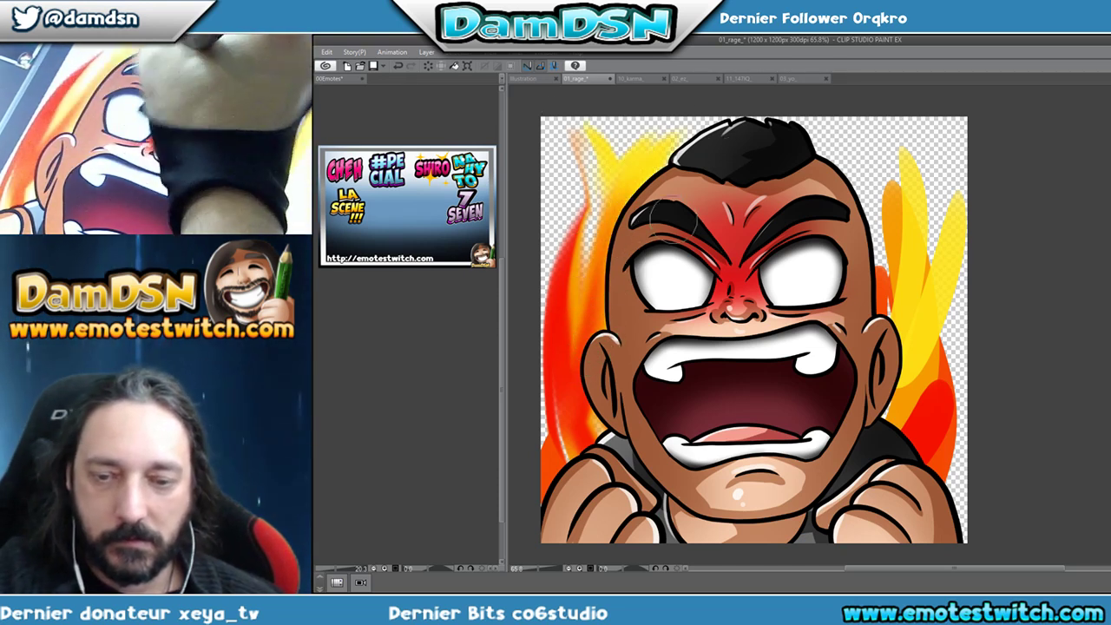
{"action": "left_click_drag", "start_coordinate": [538, 348], "coordinate": [569, 204]}
{"action": "left_click_drag", "start_coordinate": [623, 265], "coordinate": [595, 147]}
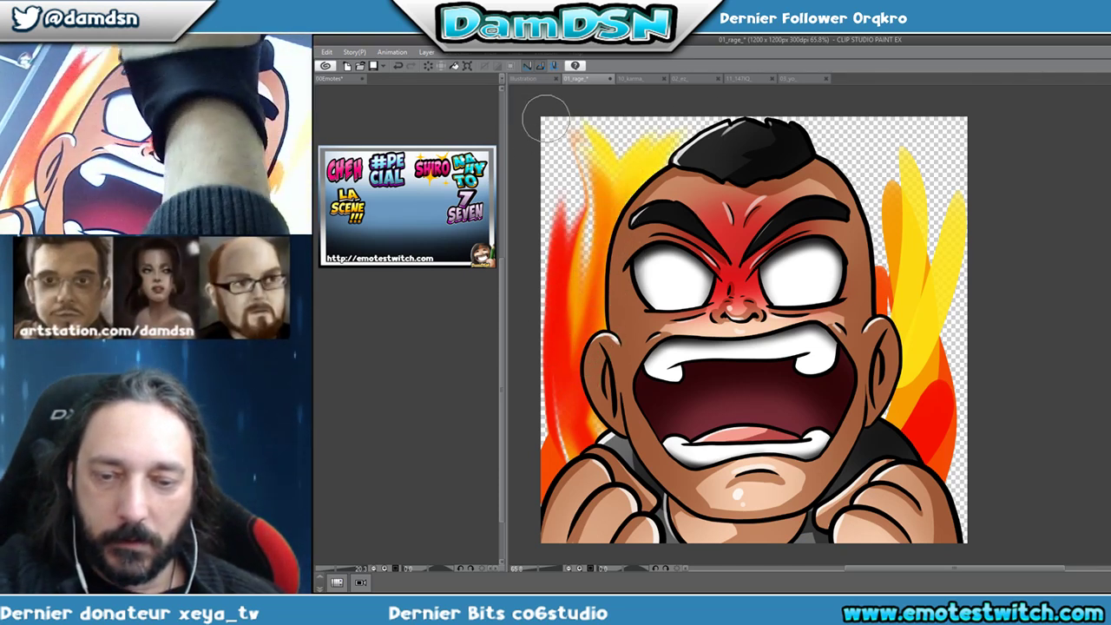
{"action": "left_click_drag", "start_coordinate": [605, 235], "coordinate": [547, 122]}
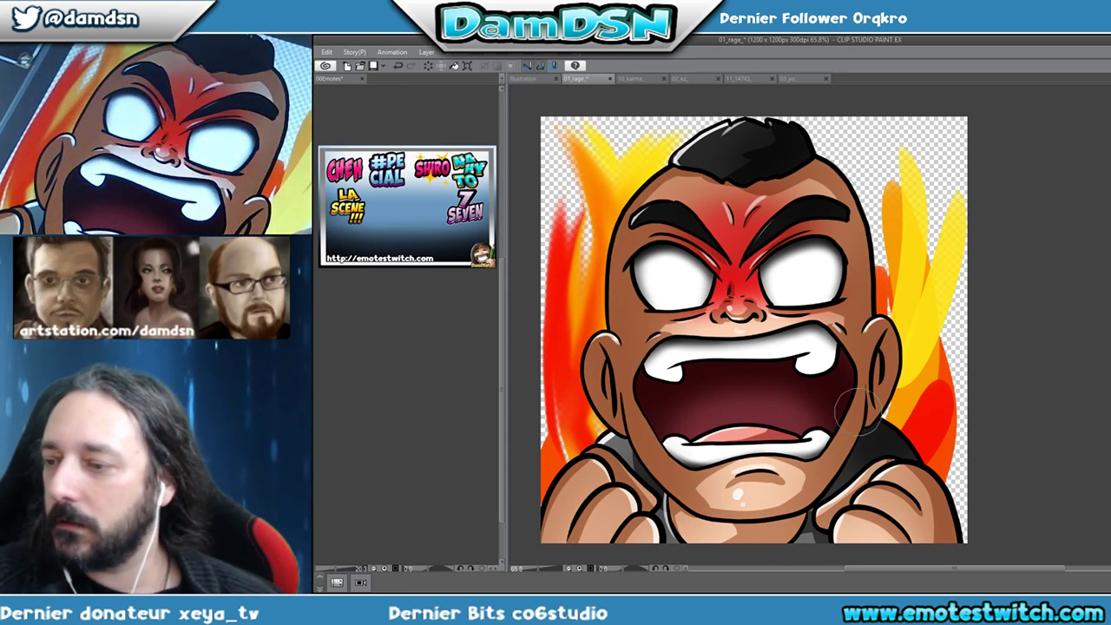
Smear the flames on the right of the head into tapered red, orange and yellow tongues rising beside the face and ear.
{"action": "mouse_move", "coordinate": [894, 313]}
{"action": "left_mouse_down"}
{"action": "mouse_move", "coordinate": [873, 113]}
{"action": "mouse_move", "coordinate": [885, 226]}
{"action": "mouse_move", "coordinate": [907, 104]}
{"action": "left_mouse_up"}
{"action": "left_click_drag", "start_coordinate": [872, 265], "coordinate": [878, 134]}
{"action": "left_click_drag", "start_coordinate": [881, 261], "coordinate": [840, 156]}
{"action": "left_click_drag", "start_coordinate": [890, 183], "coordinate": [837, 139]}
{"action": "left_click_drag", "start_coordinate": [903, 156], "coordinate": [846, 121]}
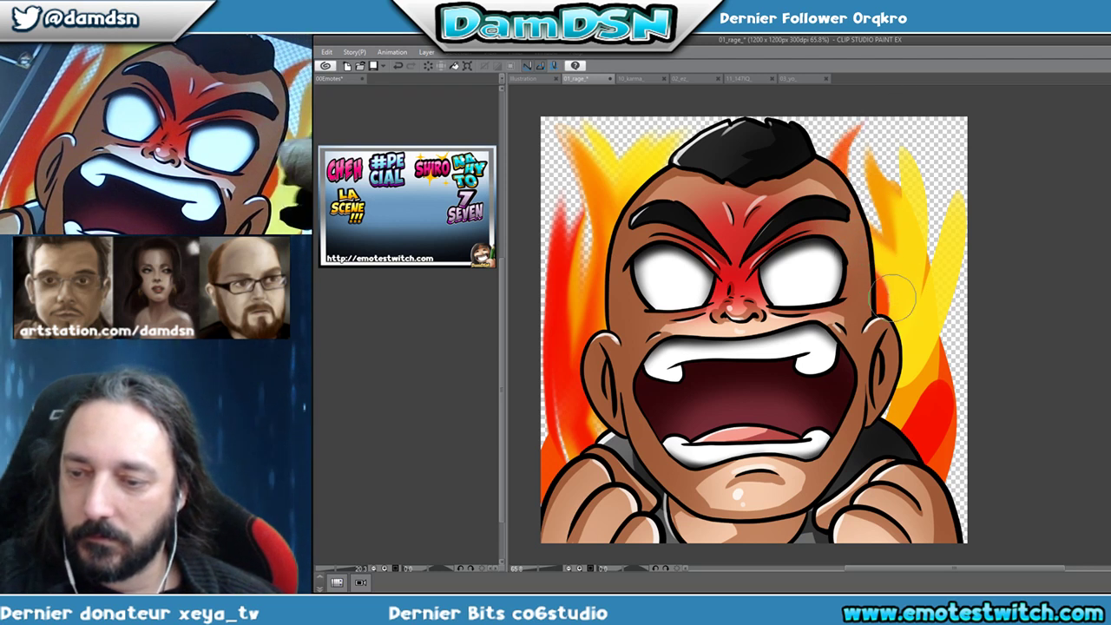
{"action": "mouse_move", "coordinate": [903, 299]}
{"action": "left_mouse_down"}
{"action": "mouse_move", "coordinate": [945, 205]}
{"action": "mouse_move", "coordinate": [903, 121]}
{"action": "left_mouse_up"}
{"action": "mouse_move", "coordinate": [938, 243]}
{"action": "left_mouse_down"}
{"action": "mouse_move", "coordinate": [863, 109]}
{"action": "mouse_move", "coordinate": [919, 206]}
{"action": "mouse_move", "coordinate": [882, 117]}
{"action": "mouse_move", "coordinate": [938, 137]}
{"action": "mouse_move", "coordinate": [937, 240]}
{"action": "mouse_move", "coordinate": [922, 110]}
{"action": "mouse_move", "coordinate": [920, 213]}
{"action": "left_mouse_up"}
{"action": "mouse_move", "coordinate": [832, 348]}
{"action": "left_mouse_down"}
{"action": "mouse_move", "coordinate": [926, 201]}
{"action": "mouse_move", "coordinate": [880, 343]}
{"action": "mouse_move", "coordinate": [934, 434]}
{"action": "mouse_move", "coordinate": [951, 364]}
{"action": "mouse_move", "coordinate": [914, 391]}
{"action": "mouse_move", "coordinate": [931, 408]}
{"action": "mouse_move", "coordinate": [905, 243]}
{"action": "mouse_move", "coordinate": [975, 111]}
{"action": "mouse_move", "coordinate": [940, 296]}
{"action": "mouse_move", "coordinate": [955, 225]}
{"action": "mouse_move", "coordinate": [935, 276]}
{"action": "mouse_move", "coordinate": [946, 208]}
{"action": "mouse_move", "coordinate": [921, 430]}
{"action": "mouse_move", "coordinate": [947, 234]}
{"action": "mouse_move", "coordinate": [979, 211]}
{"action": "mouse_move", "coordinate": [922, 456]}
{"action": "mouse_move", "coordinate": [942, 473]}
{"action": "mouse_move", "coordinate": [946, 334]}
{"action": "mouse_move", "coordinate": [924, 318]}
{"action": "mouse_move", "coordinate": [874, 437]}
{"action": "mouse_move", "coordinate": [886, 408]}
{"action": "left_mouse_up"}
{"action": "mouse_move", "coordinate": [899, 456]}
{"action": "left_mouse_down"}
{"action": "mouse_move", "coordinate": [926, 199]}
{"action": "mouse_move", "coordinate": [906, 428]}
{"action": "mouse_move", "coordinate": [954, 134]}
{"action": "mouse_move", "coordinate": [955, 226]}
{"action": "mouse_move", "coordinate": [952, 177]}
{"action": "mouse_move", "coordinate": [915, 318]}
{"action": "left_mouse_up"}
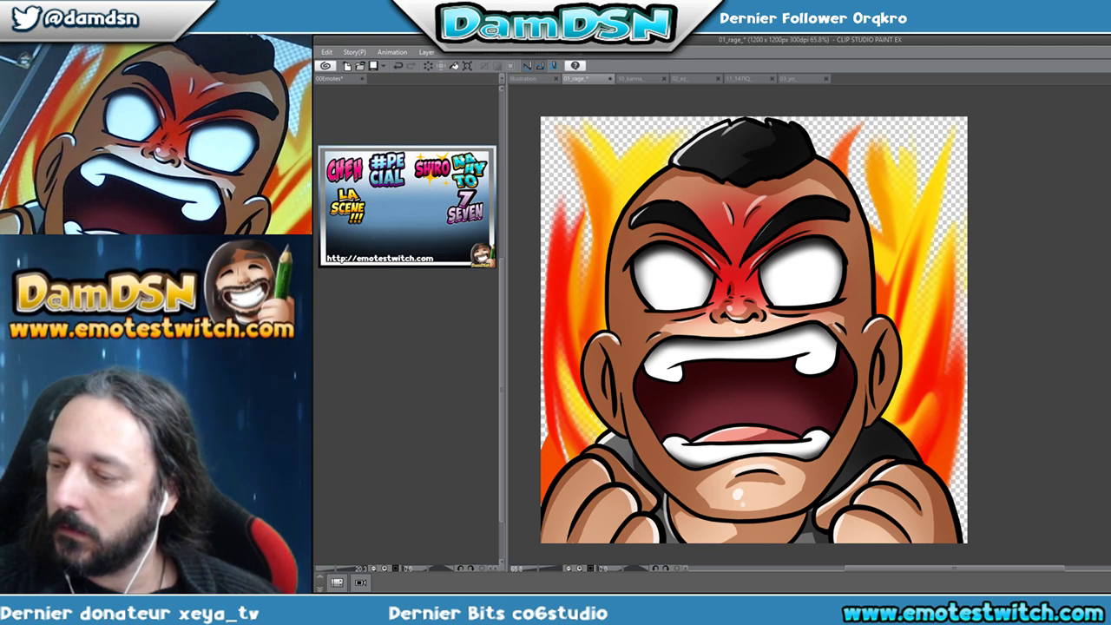
Airbrush a warm orange-yellow glow over the outer edges of the face, eyes, hair and fists, and save 01_rage.
{"action": "left_click_drag", "start_coordinate": [625, 269], "coordinate": [694, 304]}
{"action": "left_click_drag", "start_coordinate": [642, 174], "coordinate": [781, 243]}
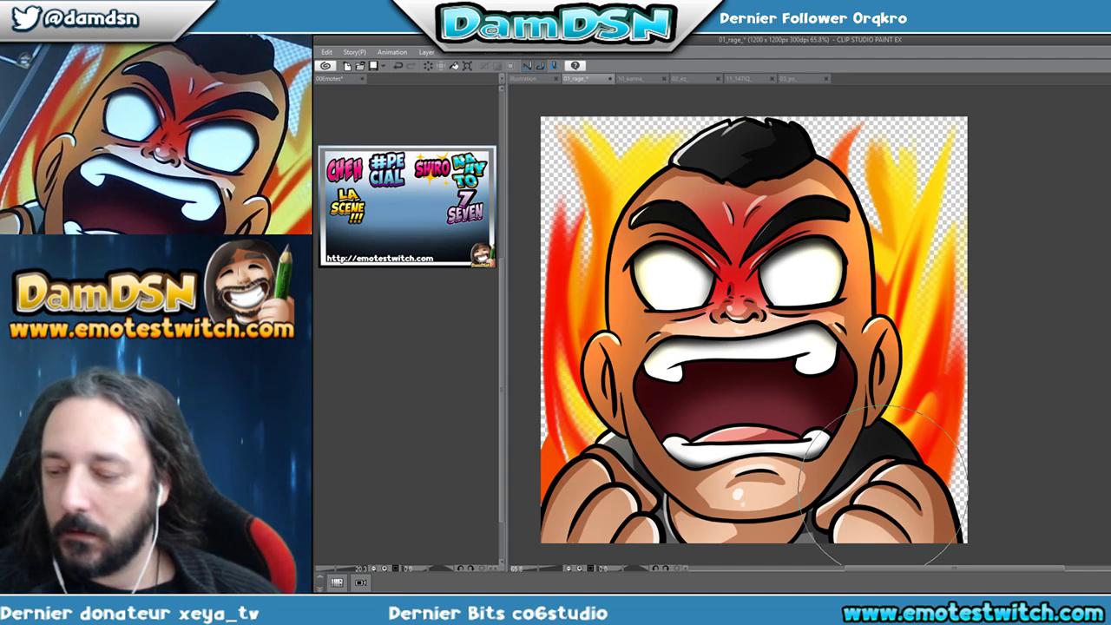
{"action": "left_click_drag", "start_coordinate": [920, 465], "coordinate": [964, 556]}
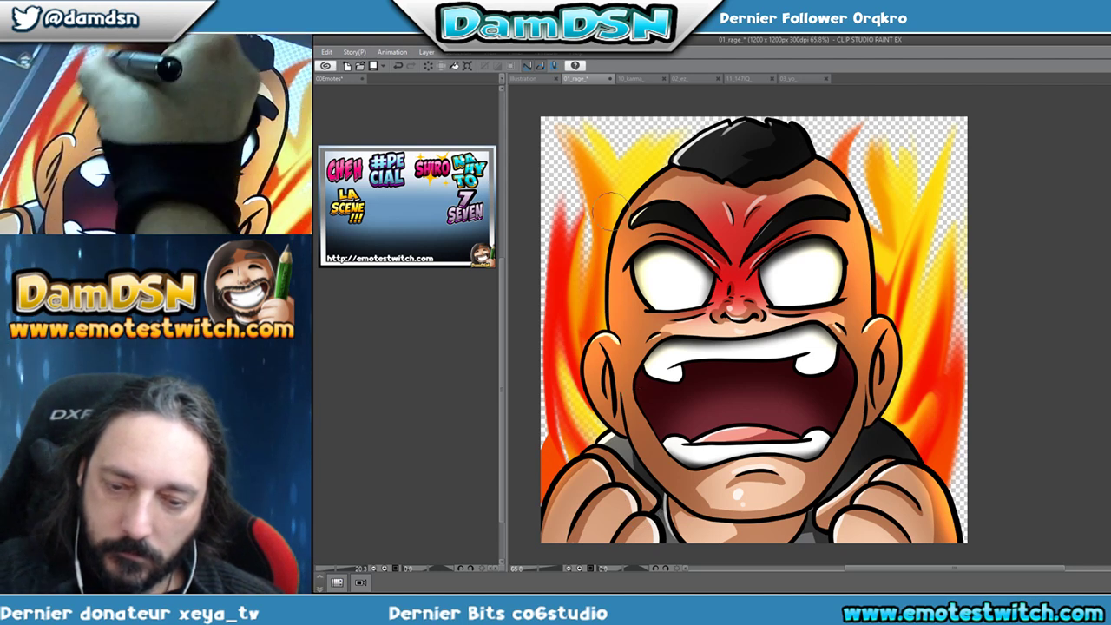
{"action": "left_click_drag", "start_coordinate": [619, 217], "coordinate": [619, 291]}
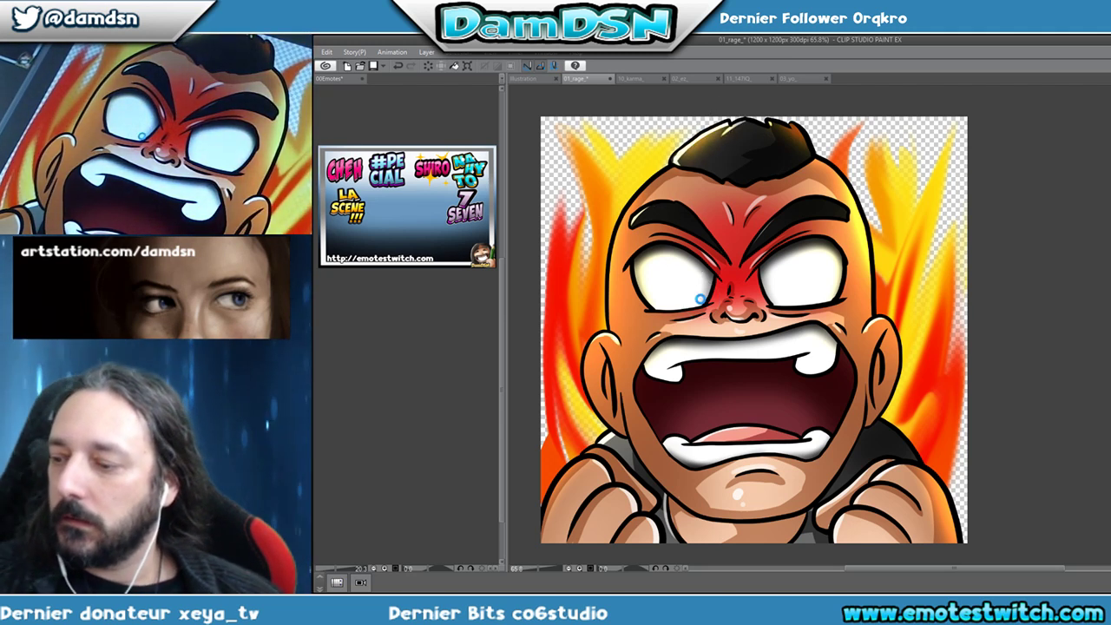
{"action": "key", "text": "ctrl+s"}
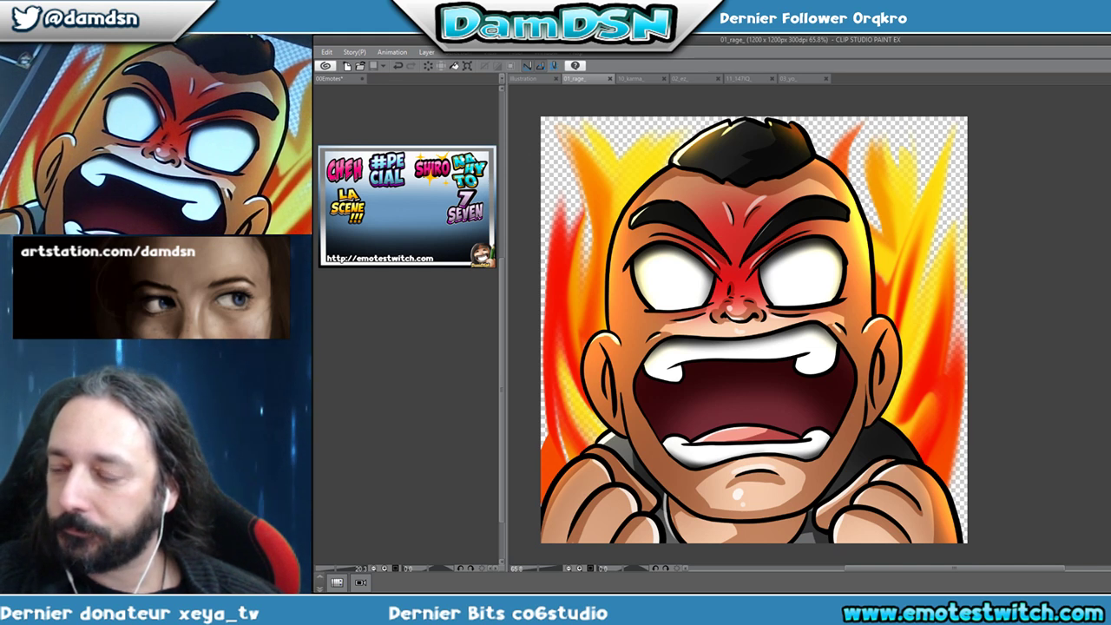
Paste the rage emote into the 00Emotes sheet, scale it down and place it in the lower left below LA SCENE.
{"action": "key", "text": "ctrl+z"}
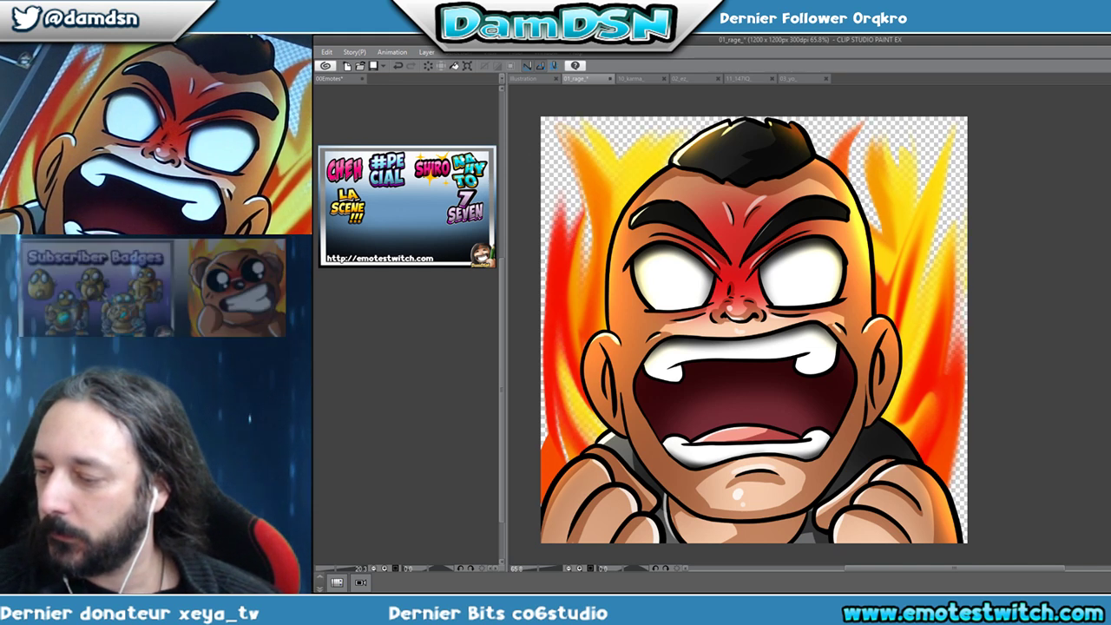
{"action": "left_click", "coordinate": [415, 368]}
{"action": "key", "text": "ctrl+v"}
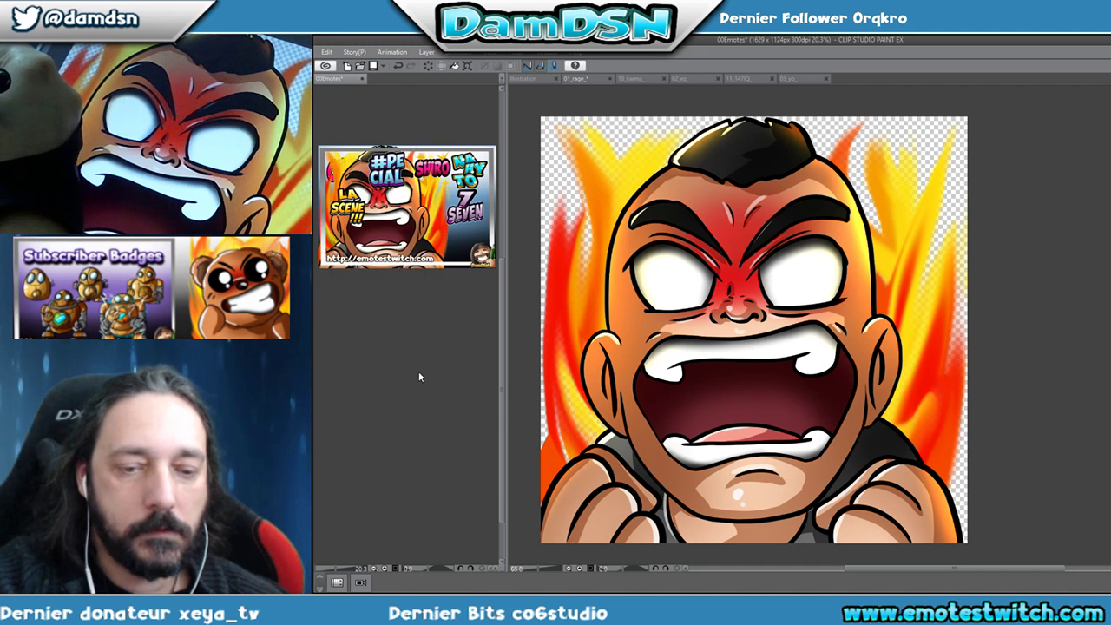
{"action": "key", "text": "ctrl+t"}
{"action": "left_click_drag", "start_coordinate": [319, 165], "coordinate": [361, 185]}
{"action": "left_click_drag", "start_coordinate": [422, 252], "coordinate": [350, 235]}
{"action": "left_click", "coordinate": [343, 278]}
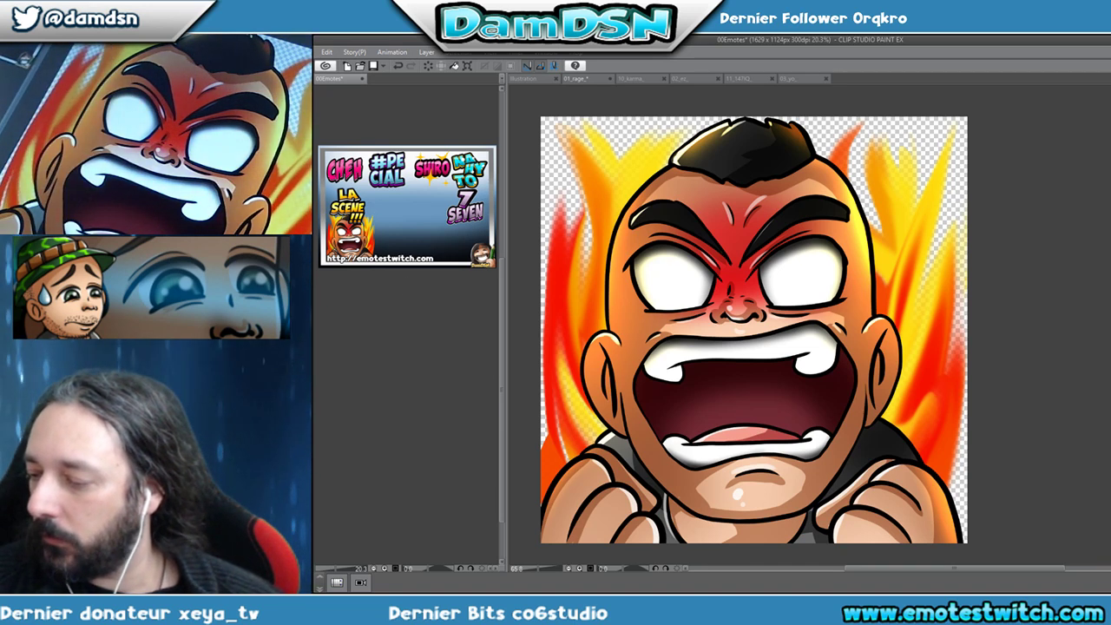
Resize and rearrange the word emotes into one row across the top of the 00Emotes sheet, with LA SCENE second and 7 SEVEN last.
{"action": "key", "text": "ctrl+t"}
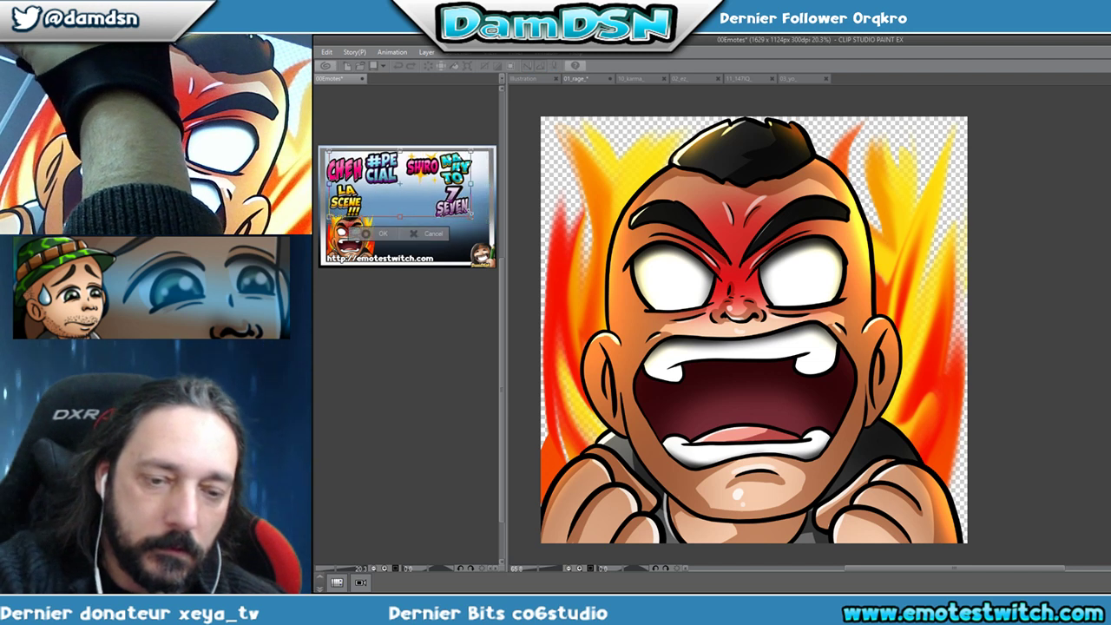
{"action": "left_click_drag", "start_coordinate": [453, 180], "coordinate": [488, 206]}
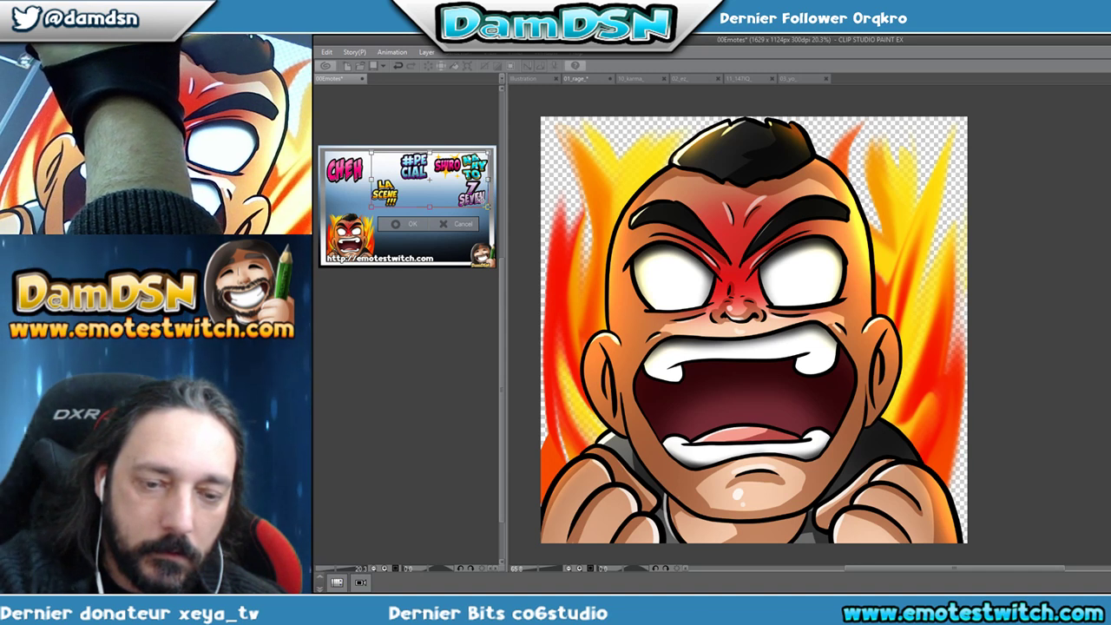
{"action": "key", "text": "Return"}
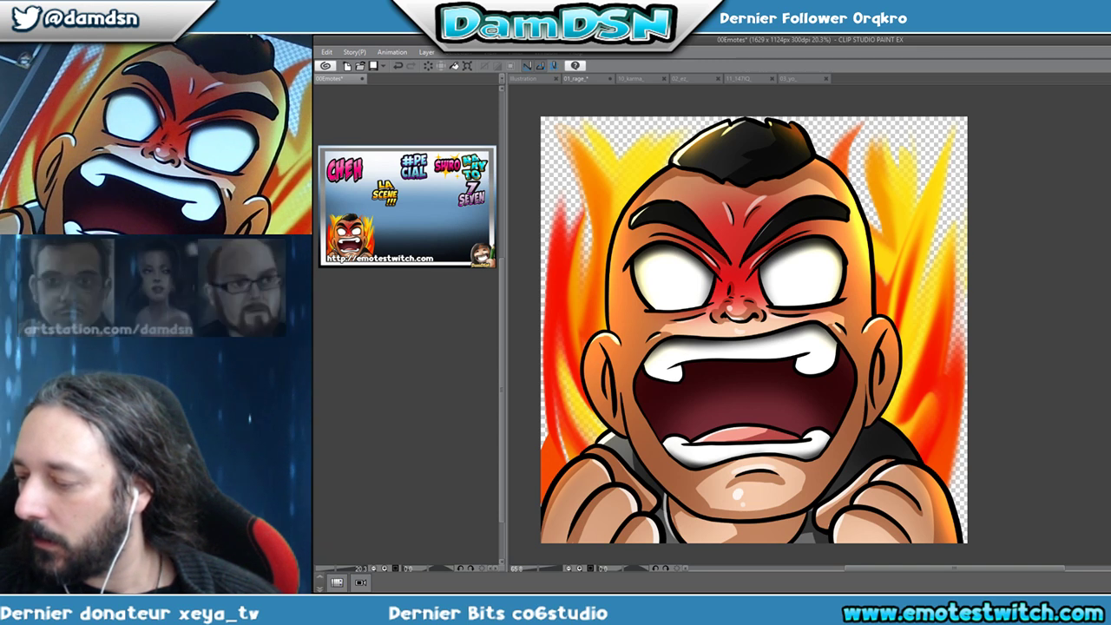
{"action": "key", "text": "ctrl+t"}
{"action": "left_click_drag", "start_coordinate": [365, 185], "coordinate": [341, 176]}
{"action": "key", "text": "Return"}
{"action": "left_click_drag", "start_coordinate": [474, 167], "coordinate": [415, 165]}
{"action": "left_click_drag", "start_coordinate": [471, 192], "coordinate": [445, 165]}
{"action": "mouse_move", "coordinate": [346, 175]}
{"action": "left_mouse_down"}
{"action": "mouse_move", "coordinate": [425, 170]}
{"action": "mouse_move", "coordinate": [338, 164]}
{"action": "left_mouse_up"}
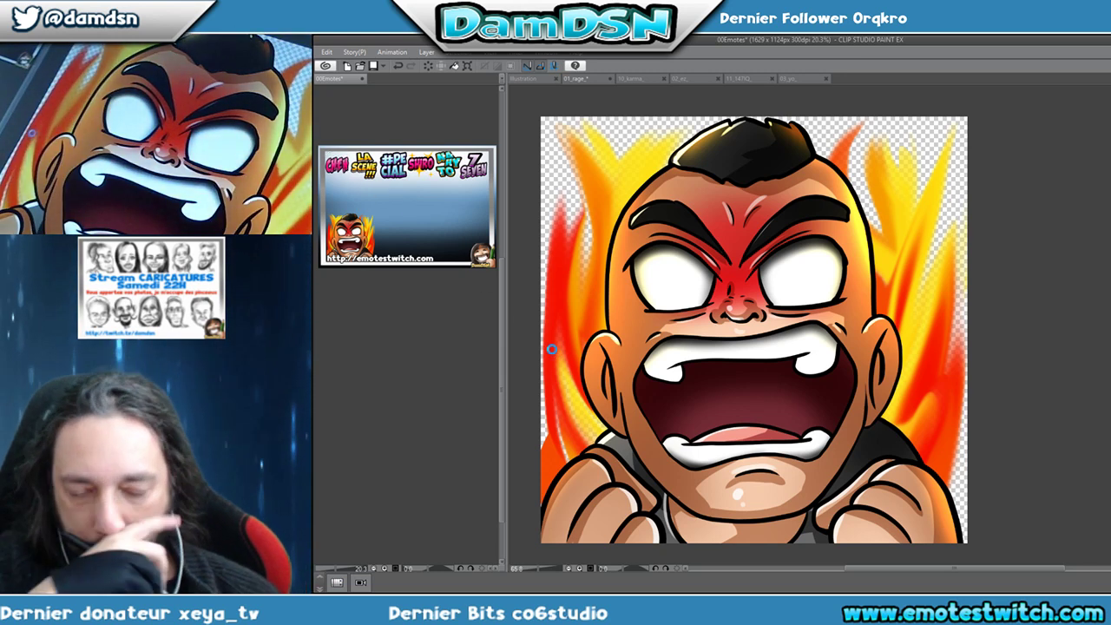
Look through the remaining emote drawings 10_karma, 02_ez, 11_147IQ and 03_yo, and examine the raised-fist character.
{"action": "left_click", "coordinate": [968, 301]}
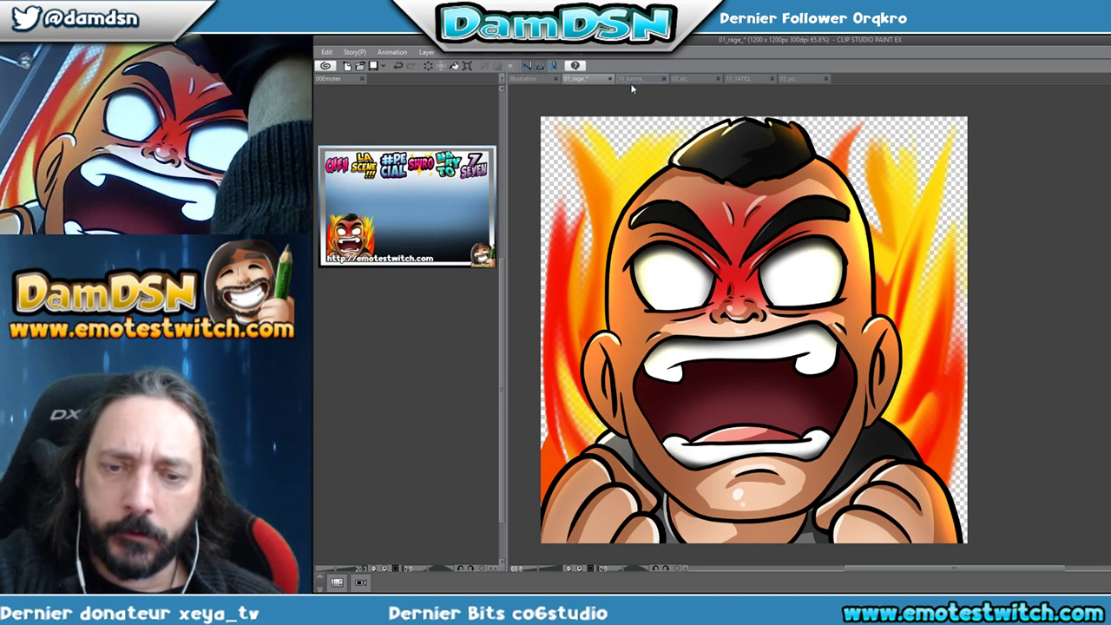
{"action": "left_click", "coordinate": [638, 82]}
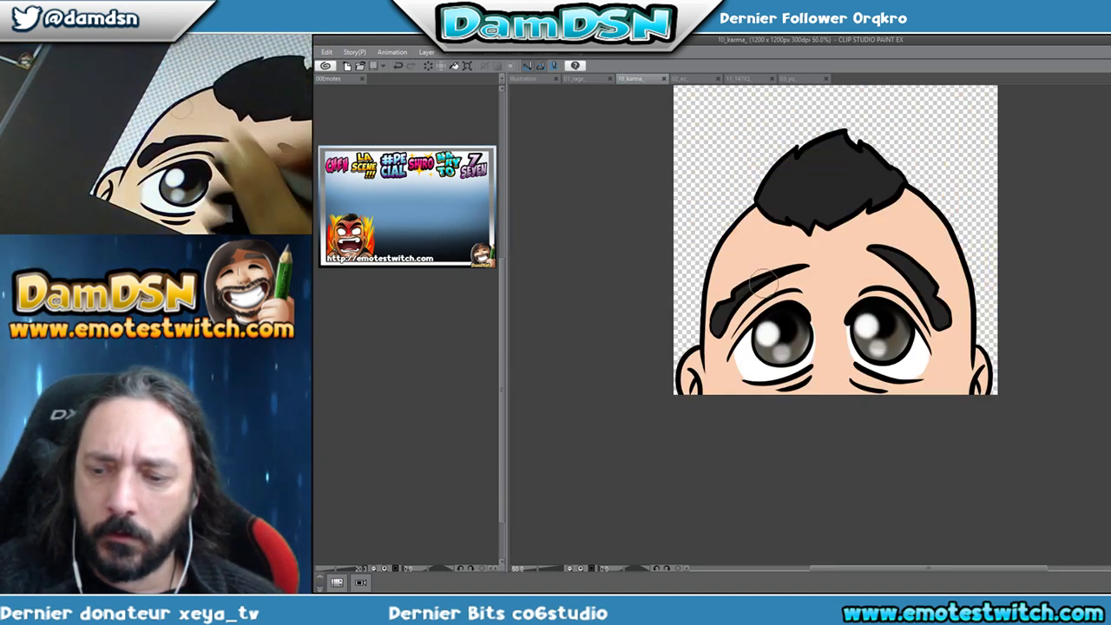
{"action": "left_click_drag", "start_coordinate": [879, 329], "coordinate": [786, 428]}
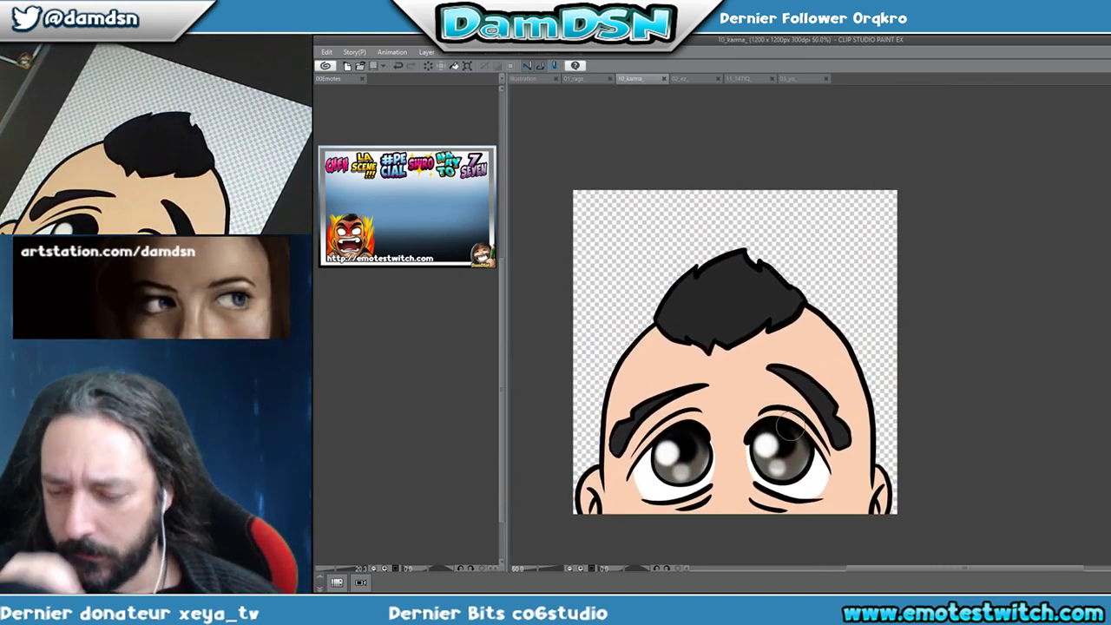
{"action": "left_click", "coordinate": [682, 78]}
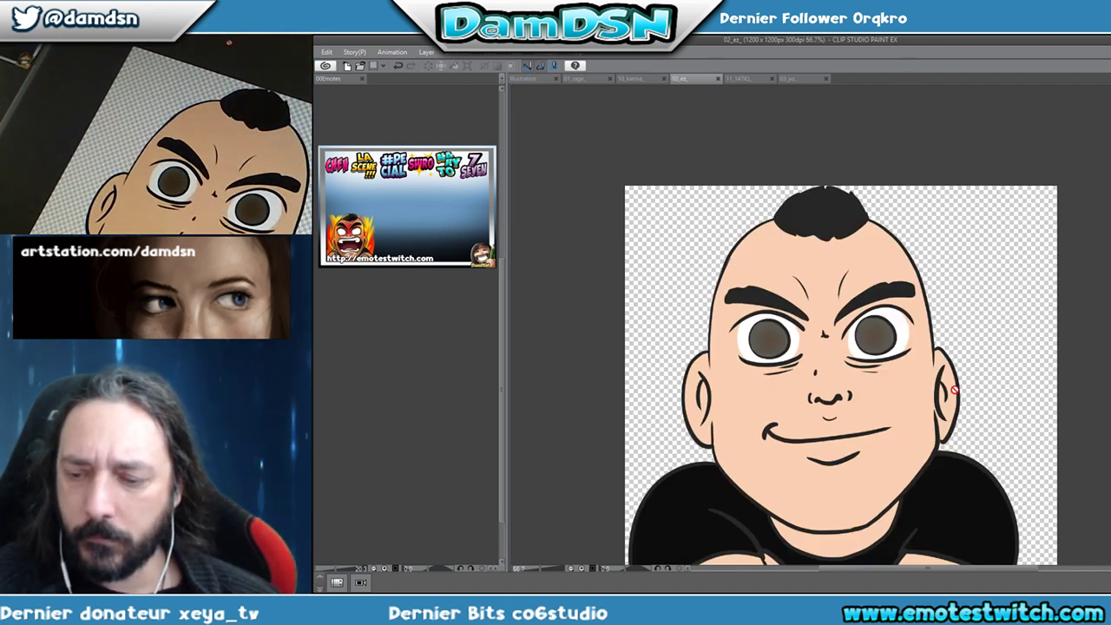
{"action": "left_click", "coordinate": [739, 78]}
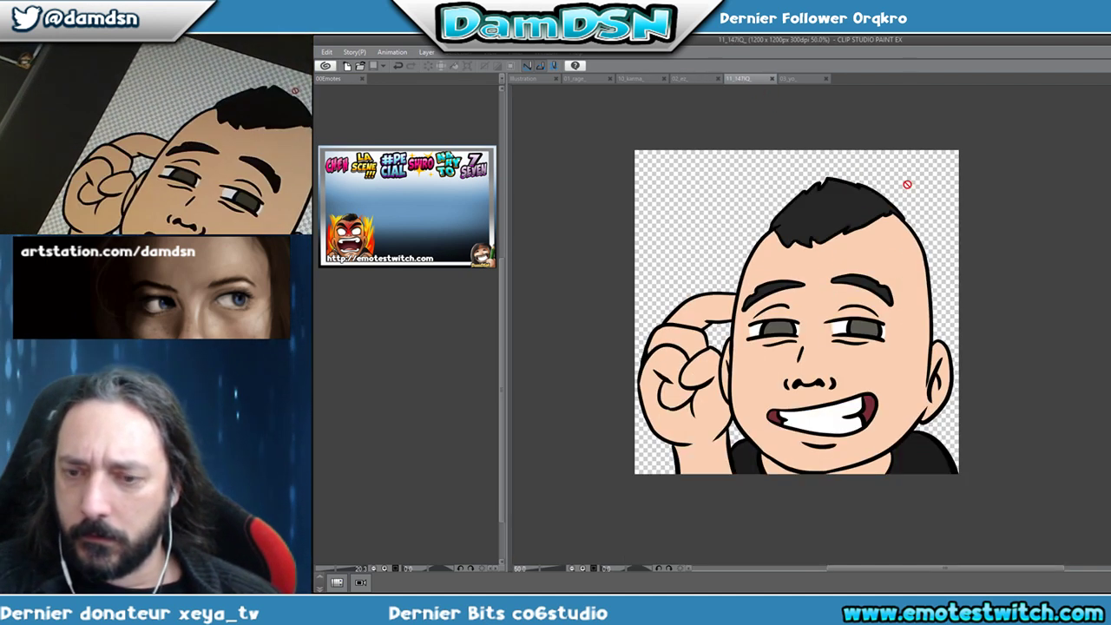
{"action": "left_click", "coordinate": [792, 78]}
{"action": "left_click_drag", "start_coordinate": [835, 383], "coordinate": [796, 453]}
{"action": "scroll", "coordinate": [731, 363], "scroll_direction": "up", "scroll_amount": 5}
{"action": "scroll", "coordinate": [859, 422], "scroll_direction": "down", "scroll_amount": 3}
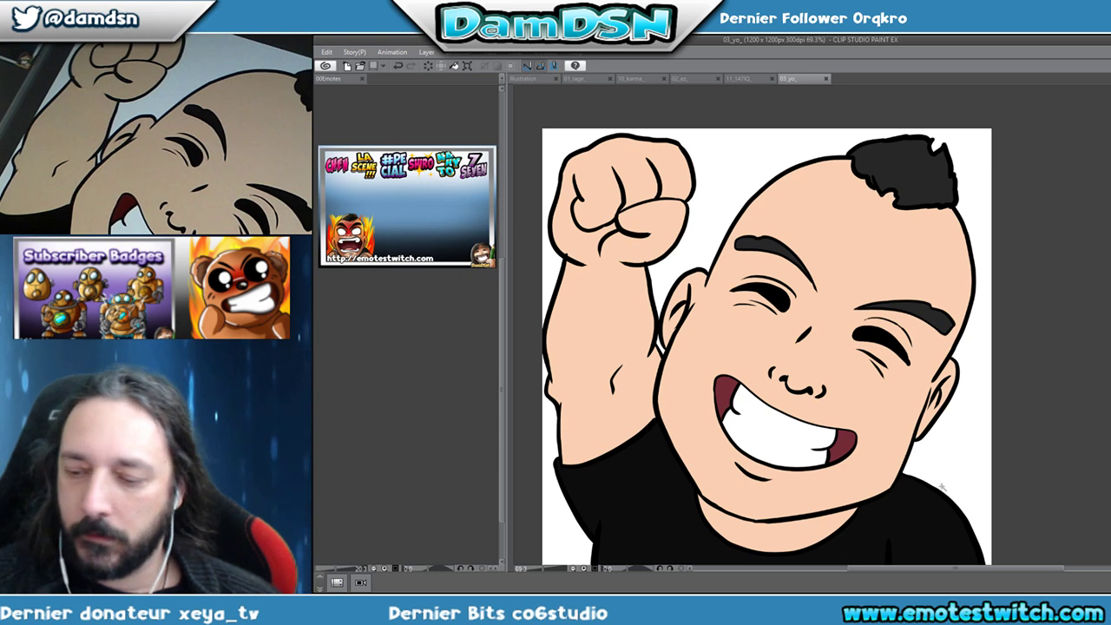
Select the skin areas in 03_yo and paint a brown shadow down the right side of the forehead and cheek.
{"action": "left_click", "coordinate": [1000, 493]}
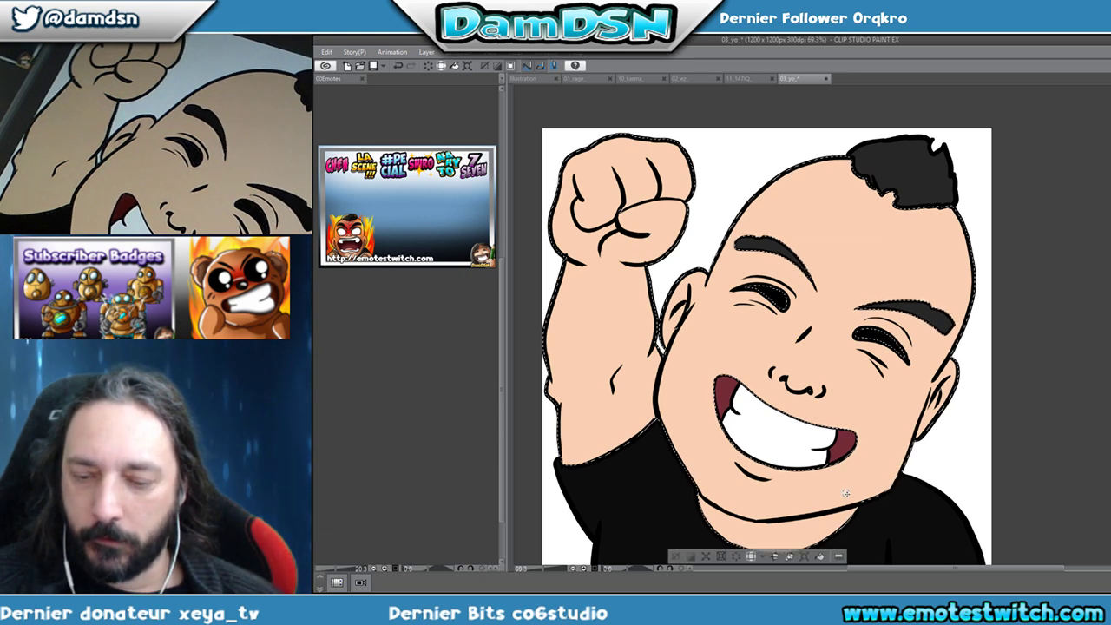
{"action": "mouse_move", "coordinate": [959, 480]}
{"action": "left_mouse_down"}
{"action": "mouse_move", "coordinate": [920, 439]}
{"action": "mouse_move", "coordinate": [944, 484]}
{"action": "left_mouse_up"}
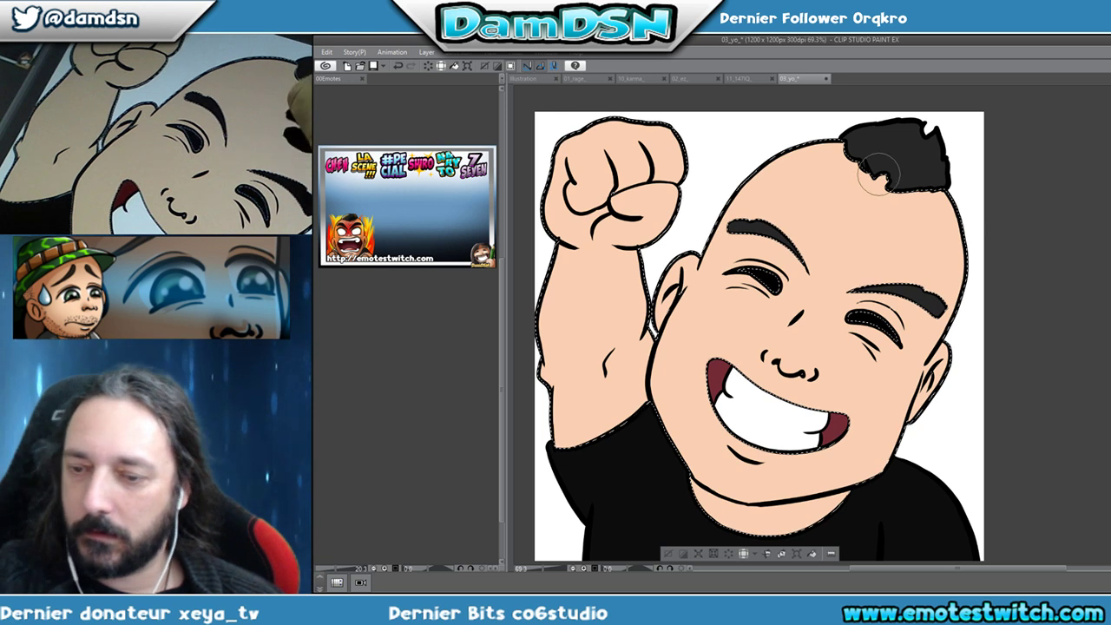
{"action": "mouse_move", "coordinate": [947, 233]}
{"action": "left_mouse_down"}
{"action": "mouse_move", "coordinate": [898, 160]}
{"action": "mouse_move", "coordinate": [858, 447]}
{"action": "left_mouse_up"}
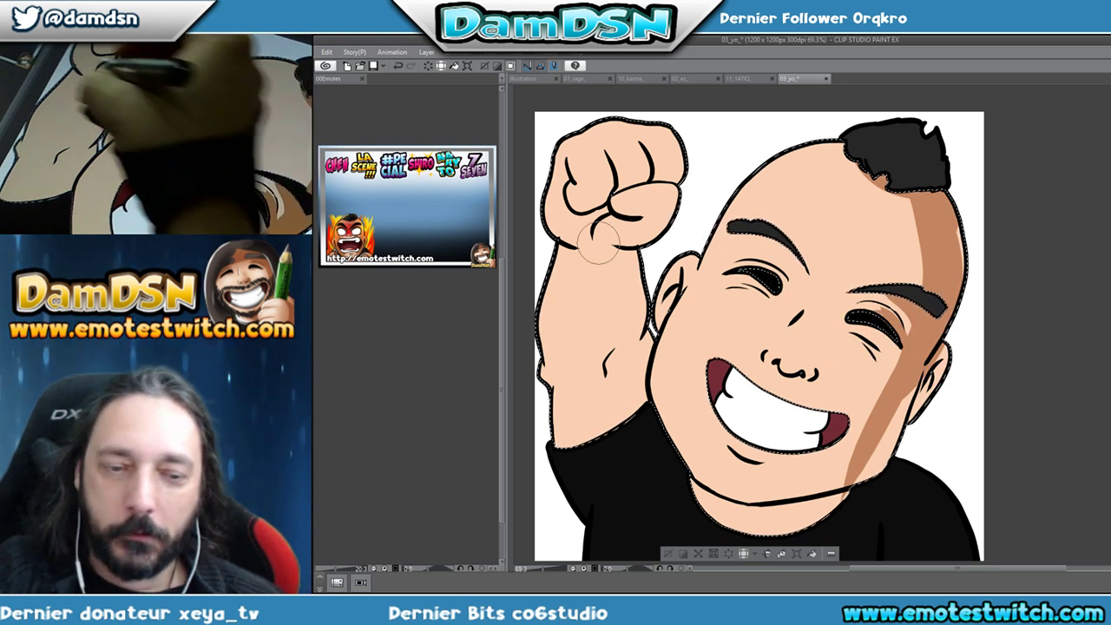
Delete the rage emote from the 00Emotes sheet and return to the 01_rage drawing.
{"action": "left_click", "coordinate": [409, 350]}
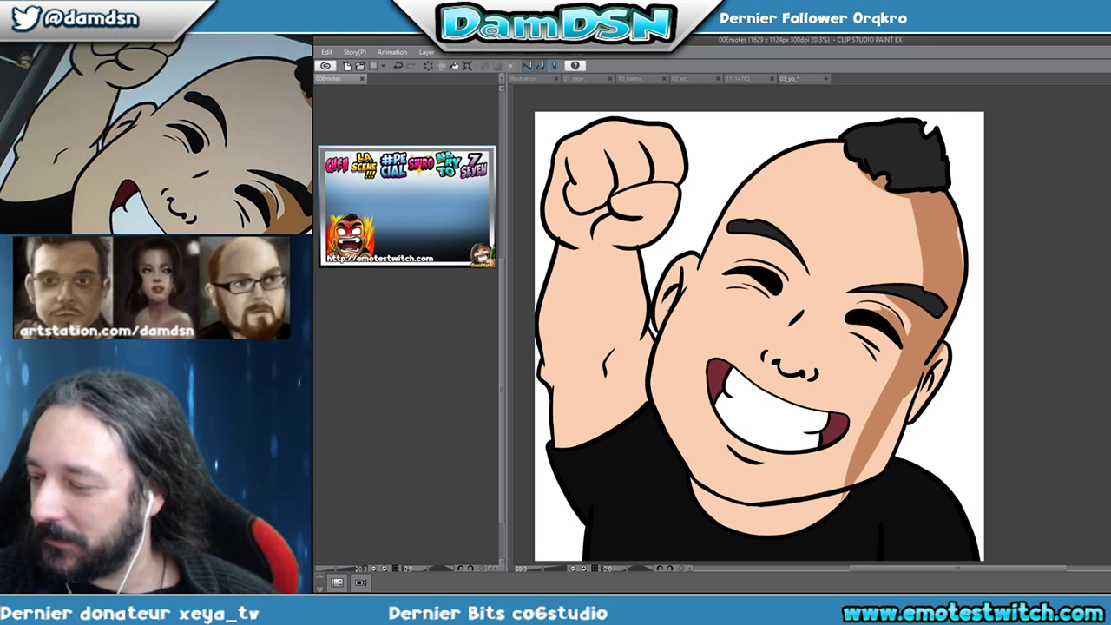
{"action": "key", "text": "Delete"}
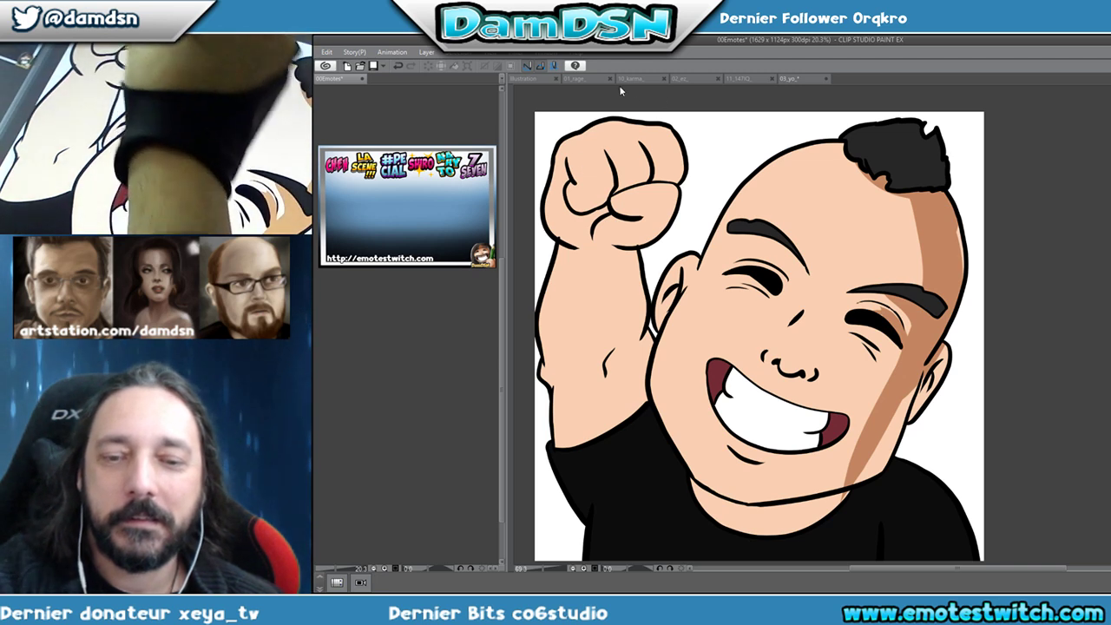
{"action": "left_click", "coordinate": [584, 79]}
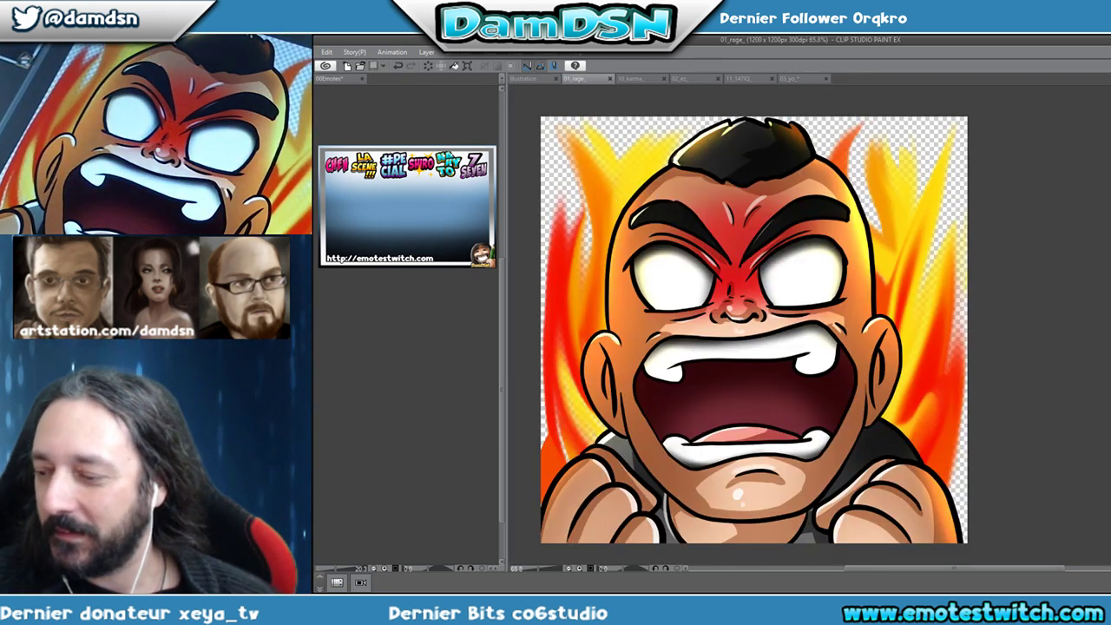
{"action": "key", "text": "Delete"}
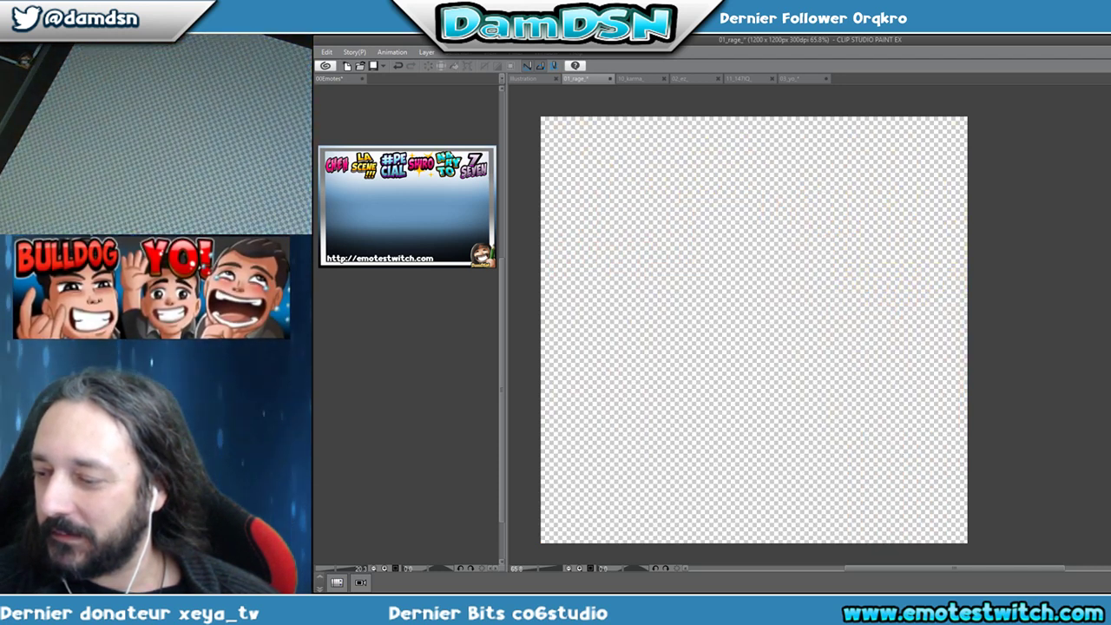
{"action": "key", "text": "ctrl+z"}
{"action": "key", "text": "ctrl+z"}
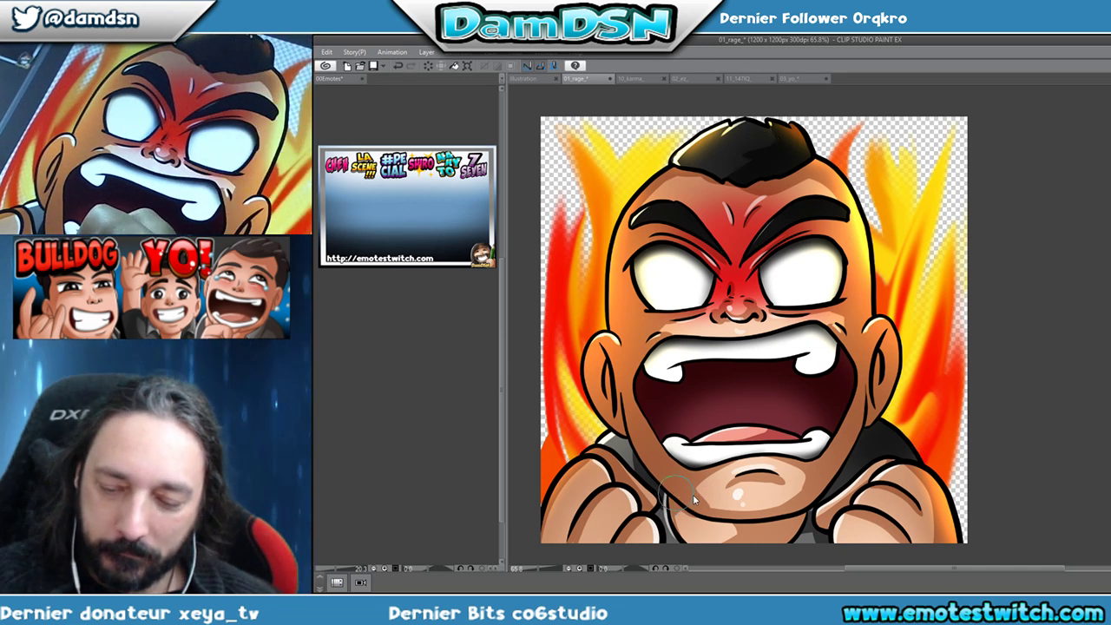
Draw a scruffy black beard along the chin and lower jaw of the rage character.
{"action": "mouse_move", "coordinate": [676, 493]}
{"action": "left_mouse_down"}
{"action": "mouse_move", "coordinate": [716, 514]}
{"action": "mouse_move", "coordinate": [705, 514]}
{"action": "mouse_move", "coordinate": [706, 500]}
{"action": "mouse_move", "coordinate": [707, 527]}
{"action": "mouse_move", "coordinate": [725, 514]}
{"action": "mouse_move", "coordinate": [717, 512]}
{"action": "mouse_move", "coordinate": [728, 520]}
{"action": "mouse_move", "coordinate": [740, 508]}
{"action": "mouse_move", "coordinate": [752, 538]}
{"action": "left_mouse_up"}
{"action": "mouse_move", "coordinate": [757, 497]}
{"action": "left_mouse_down"}
{"action": "mouse_move", "coordinate": [760, 537]}
{"action": "mouse_move", "coordinate": [808, 498]}
{"action": "mouse_move", "coordinate": [804, 531]}
{"action": "left_mouse_up"}
{"action": "mouse_move", "coordinate": [804, 486]}
{"action": "left_mouse_down"}
{"action": "mouse_move", "coordinate": [785, 527]}
{"action": "mouse_move", "coordinate": [825, 478]}
{"action": "mouse_move", "coordinate": [818, 503]}
{"action": "left_mouse_up"}
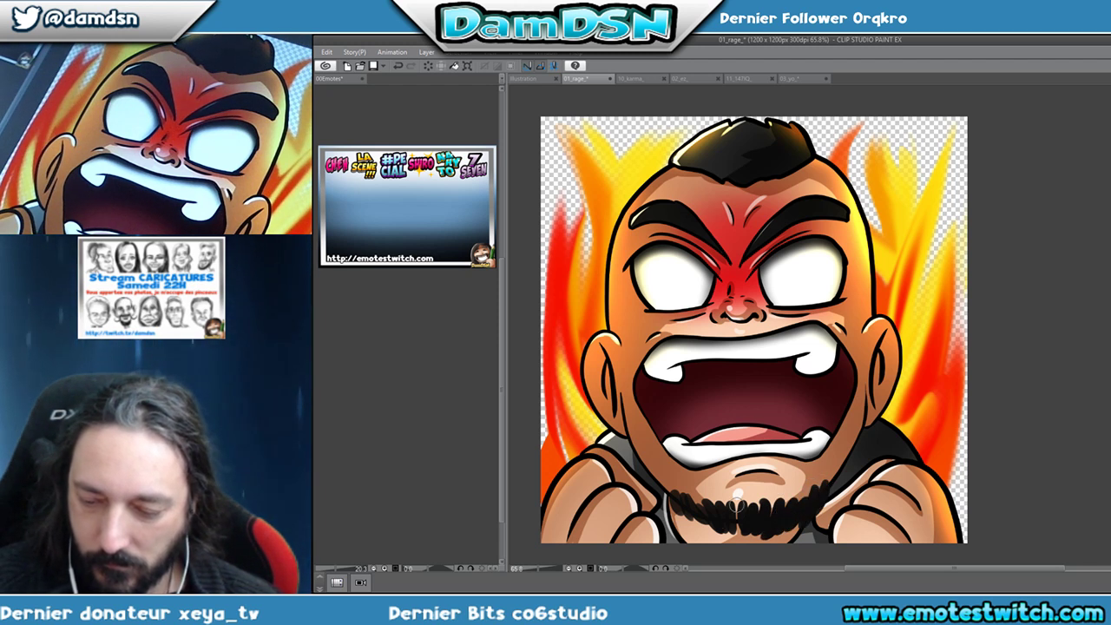
{"action": "mouse_move", "coordinate": [705, 483]}
{"action": "left_mouse_down"}
{"action": "mouse_move", "coordinate": [726, 509]}
{"action": "mouse_move", "coordinate": [710, 502]}
{"action": "mouse_move", "coordinate": [708, 514]}
{"action": "left_mouse_up"}
{"action": "mouse_move", "coordinate": [797, 480]}
{"action": "left_mouse_down"}
{"action": "mouse_move", "coordinate": [771, 499]}
{"action": "mouse_move", "coordinate": [802, 483]}
{"action": "mouse_move", "coordinate": [775, 513]}
{"action": "mouse_move", "coordinate": [808, 490]}
{"action": "mouse_move", "coordinate": [806, 513]}
{"action": "mouse_move", "coordinate": [763, 517]}
{"action": "mouse_move", "coordinate": [798, 501]}
{"action": "mouse_move", "coordinate": [797, 488]}
{"action": "mouse_move", "coordinate": [737, 547]}
{"action": "mouse_move", "coordinate": [771, 512]}
{"action": "left_mouse_up"}
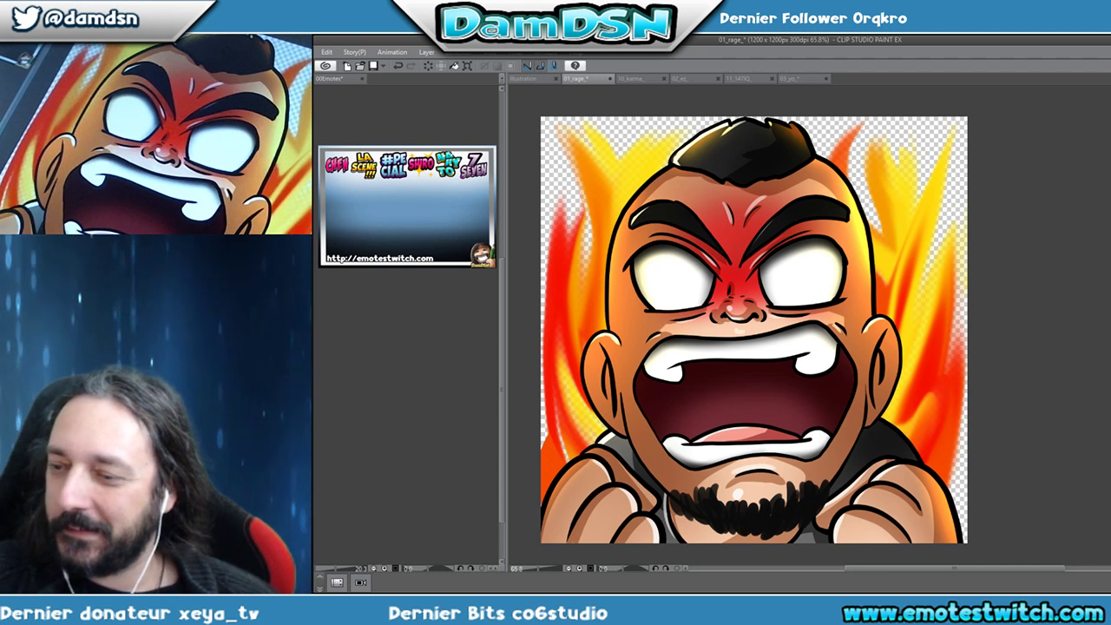
{"action": "key", "text": "ctrl+z"}
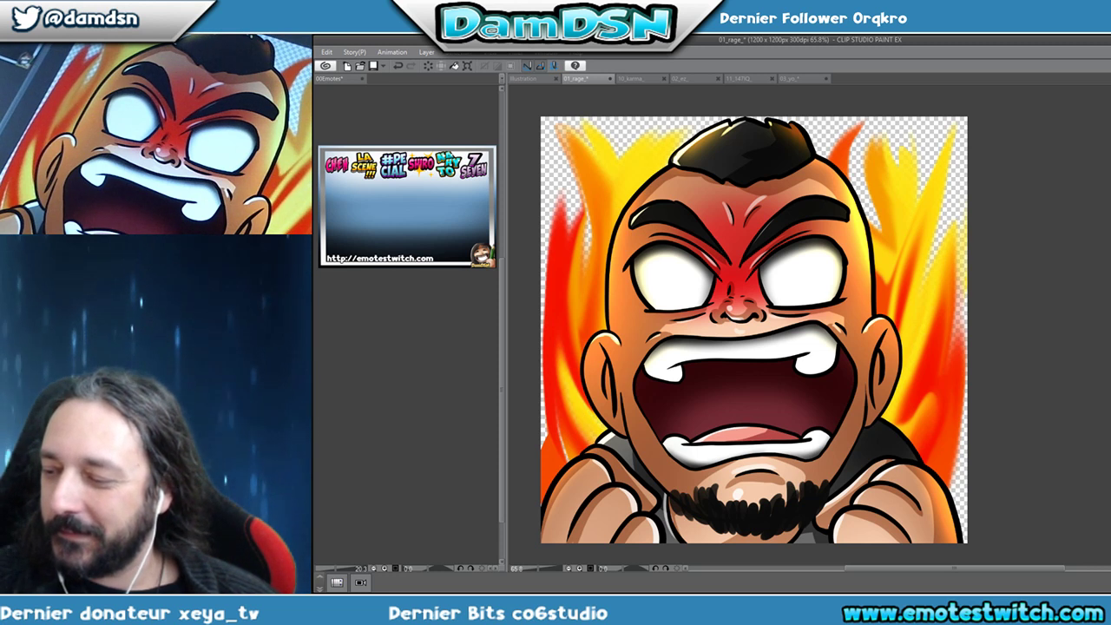
Paste the bearded rage emote into the 00Emotes sheet, scale it down into the lower-left corner above the web address, and save 01_rage.
{"action": "key", "text": "ctrl+y"}
{"action": "left_click", "coordinate": [424, 342]}
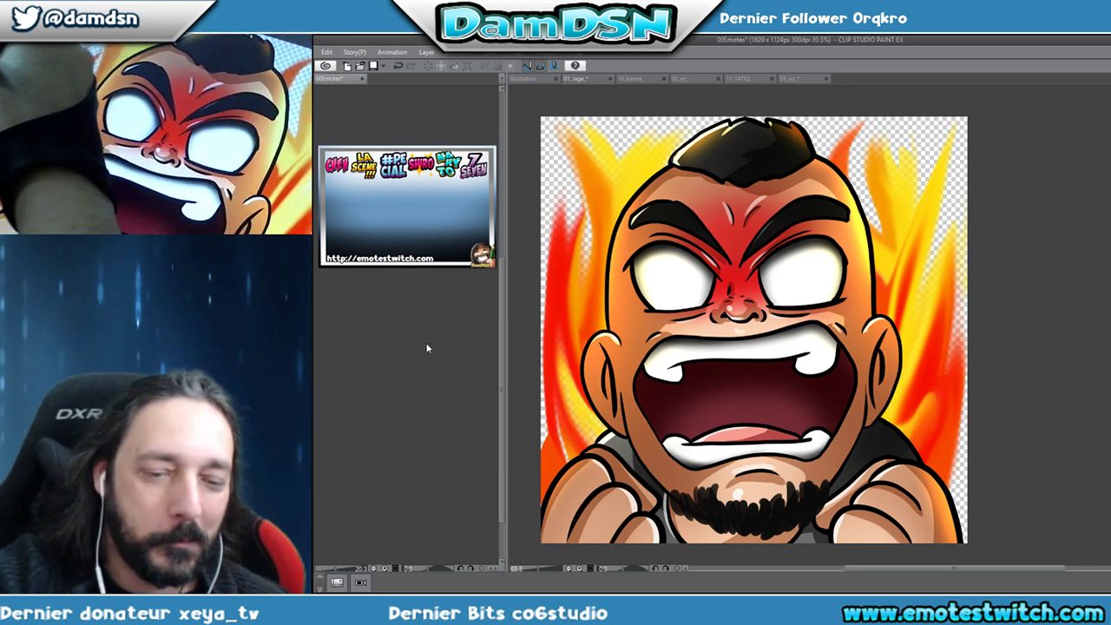
{"action": "key", "text": "ctrl+v"}
{"action": "key", "text": "ctrl+t"}
{"action": "left_click_drag", "start_coordinate": [449, 148], "coordinate": [375, 212]}
{"action": "key", "text": "Return"}
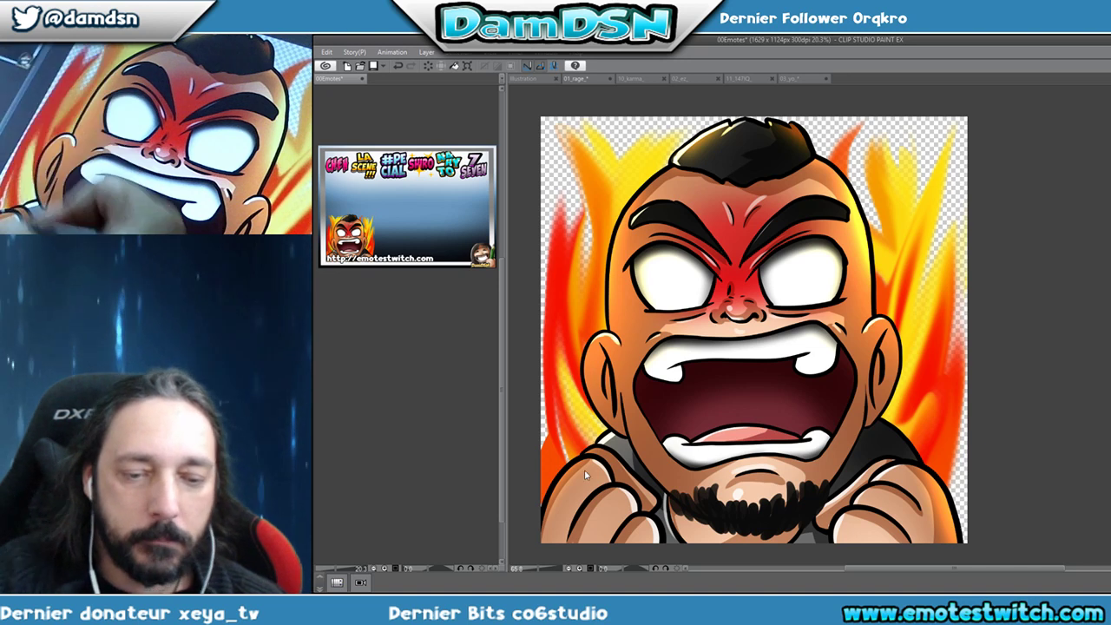
{"action": "left_click", "coordinate": [1011, 207]}
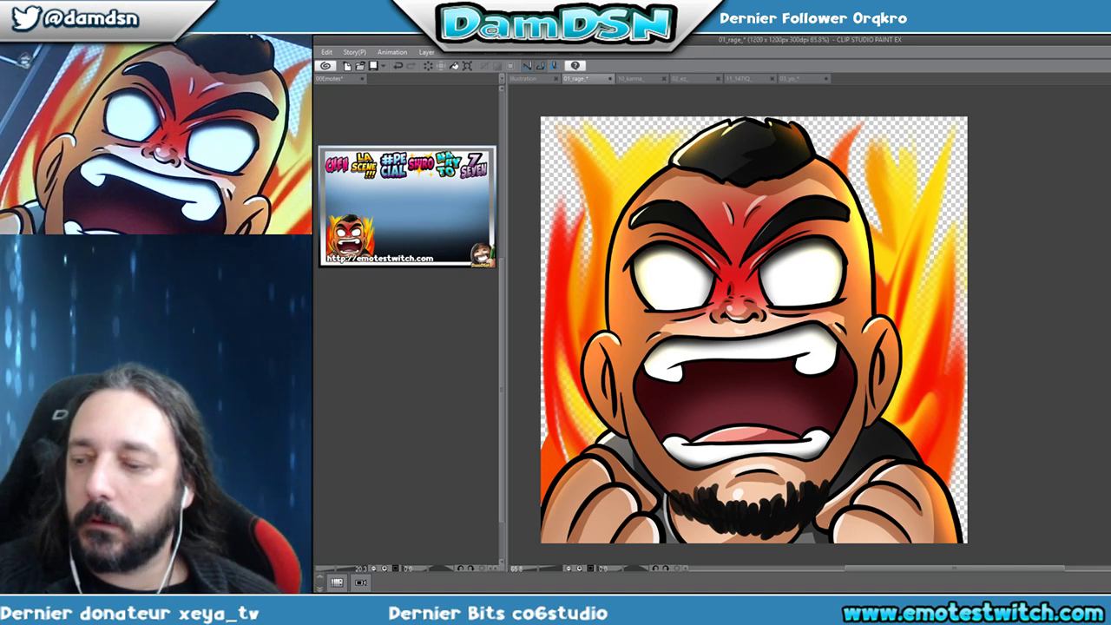
{"action": "key", "text": "ctrl+s"}
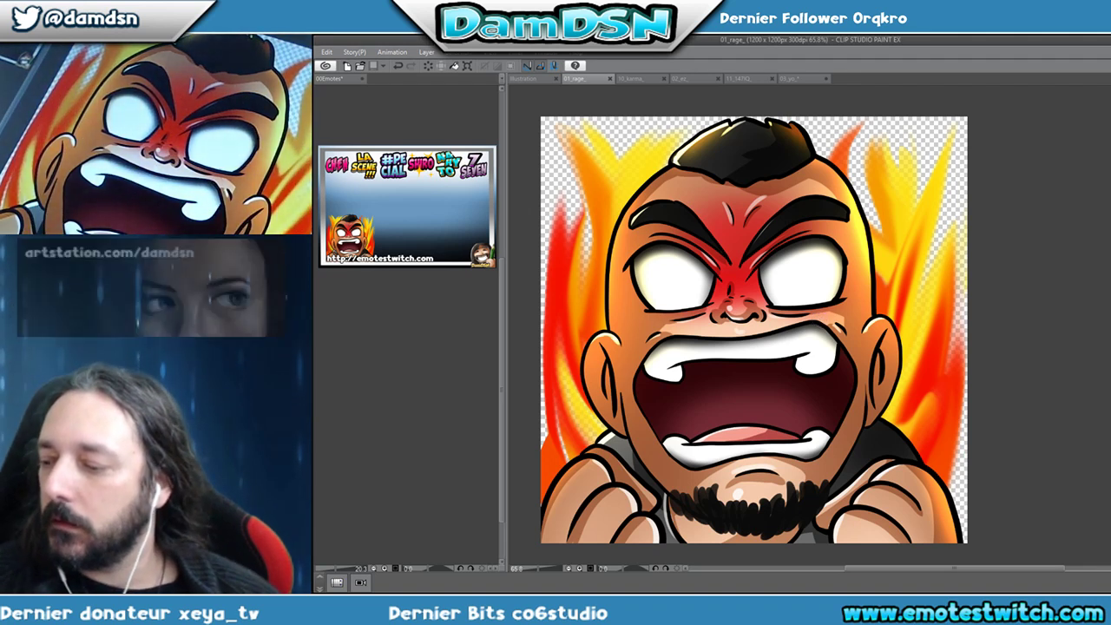
Paint brown shadows in 03_yo on the face details, ear, chin, neck, raised fist and forearm.
{"action": "left_click", "coordinate": [638, 79]}
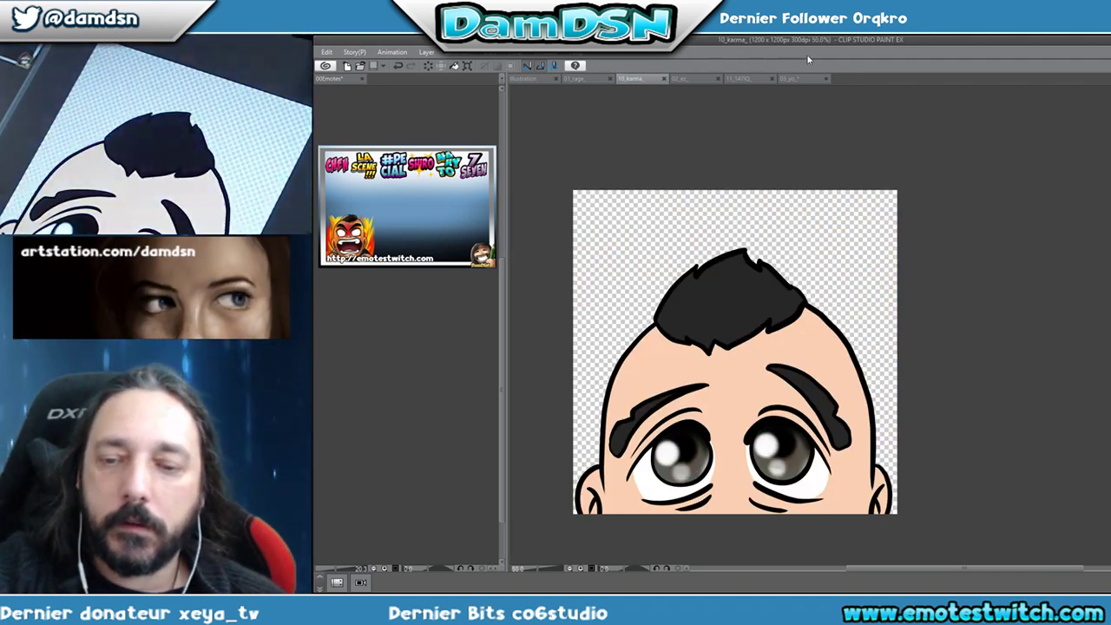
{"action": "left_click", "coordinate": [802, 78]}
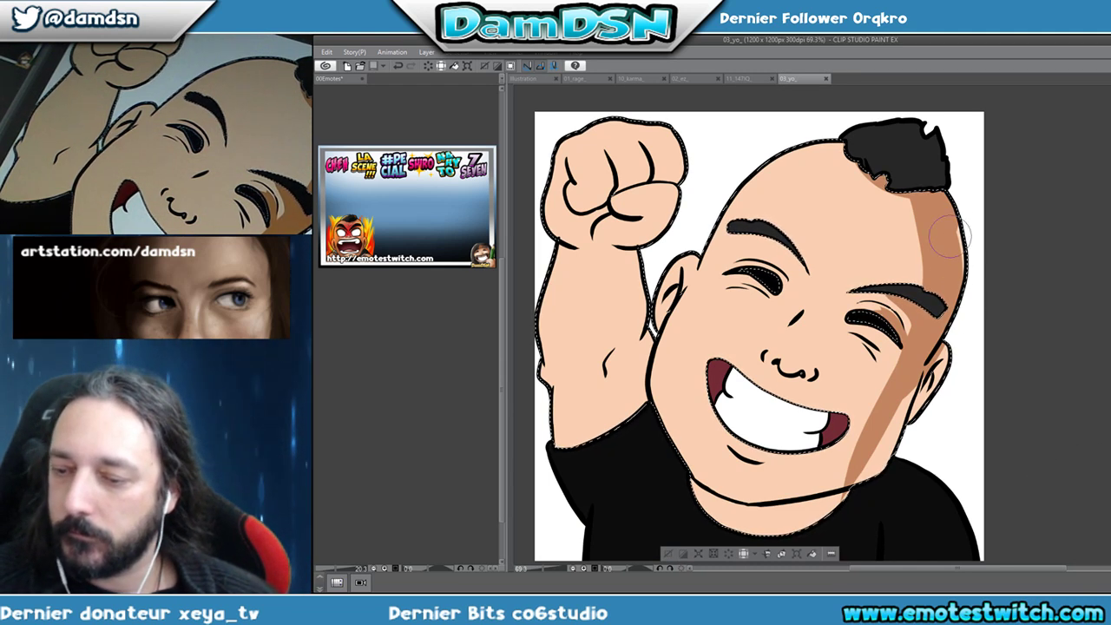
{"action": "left_click", "coordinate": [925, 415]}
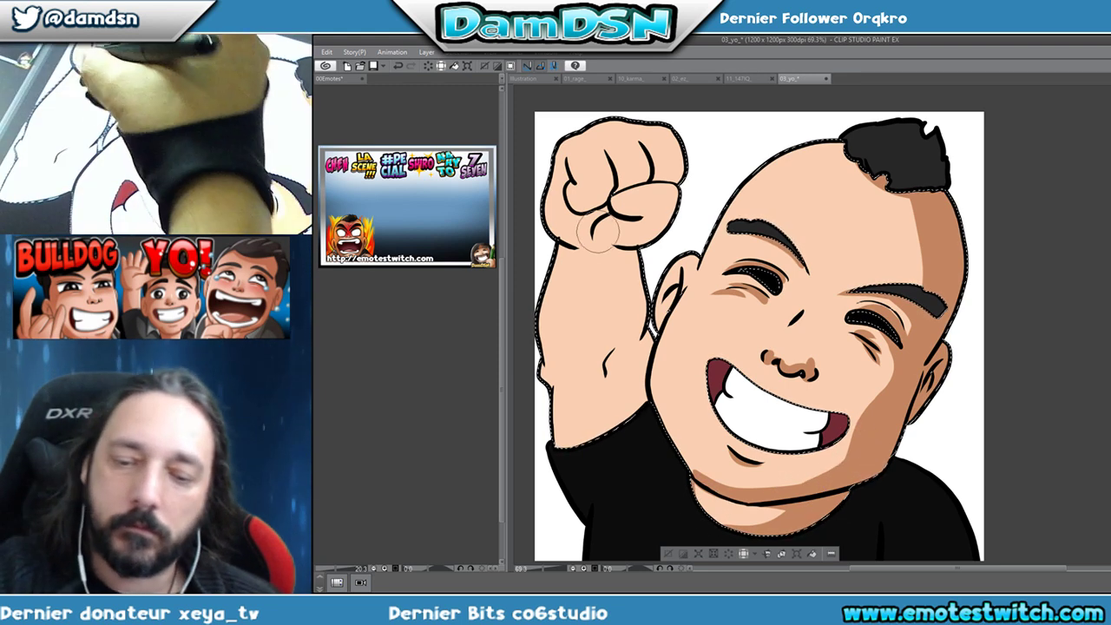
{"action": "left_click_drag", "start_coordinate": [597, 233], "coordinate": [610, 252]}
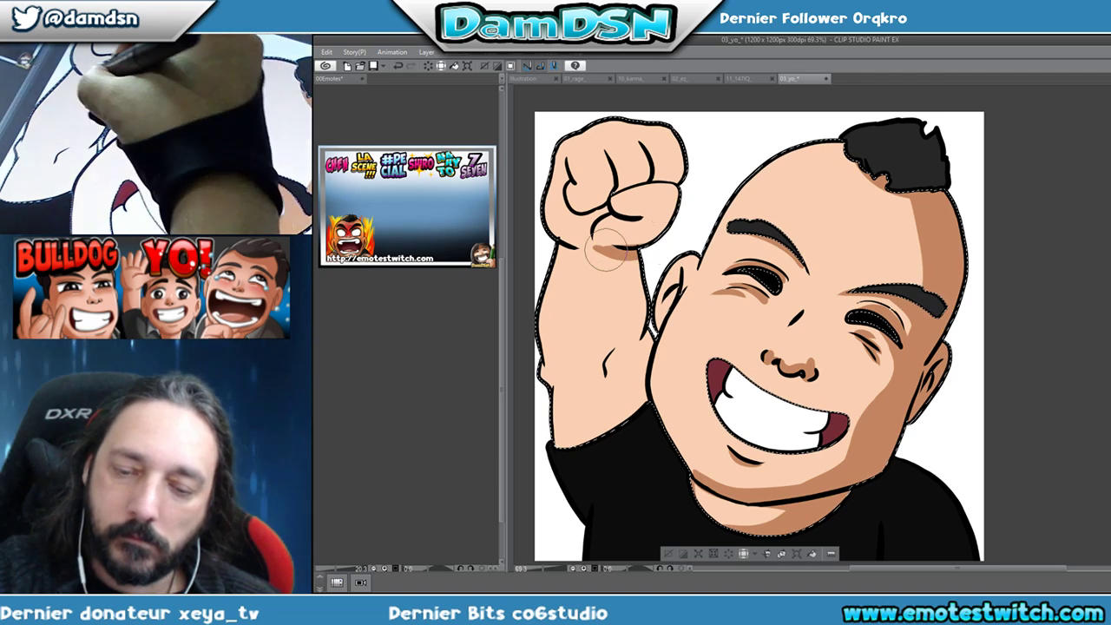
{"action": "left_click_drag", "start_coordinate": [634, 308], "coordinate": [626, 386]}
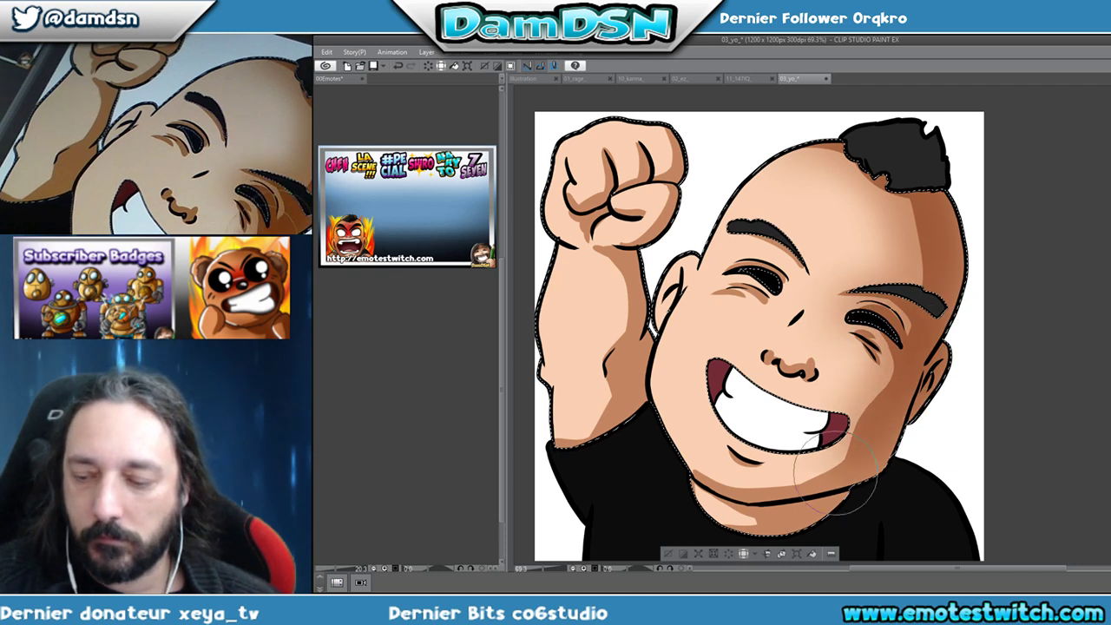
Dock 01_rage in its own pane below the 00Emotes sheet, fit the whole emote in view as reference, and narrow both reference panes.
{"action": "left_click", "coordinate": [577, 79]}
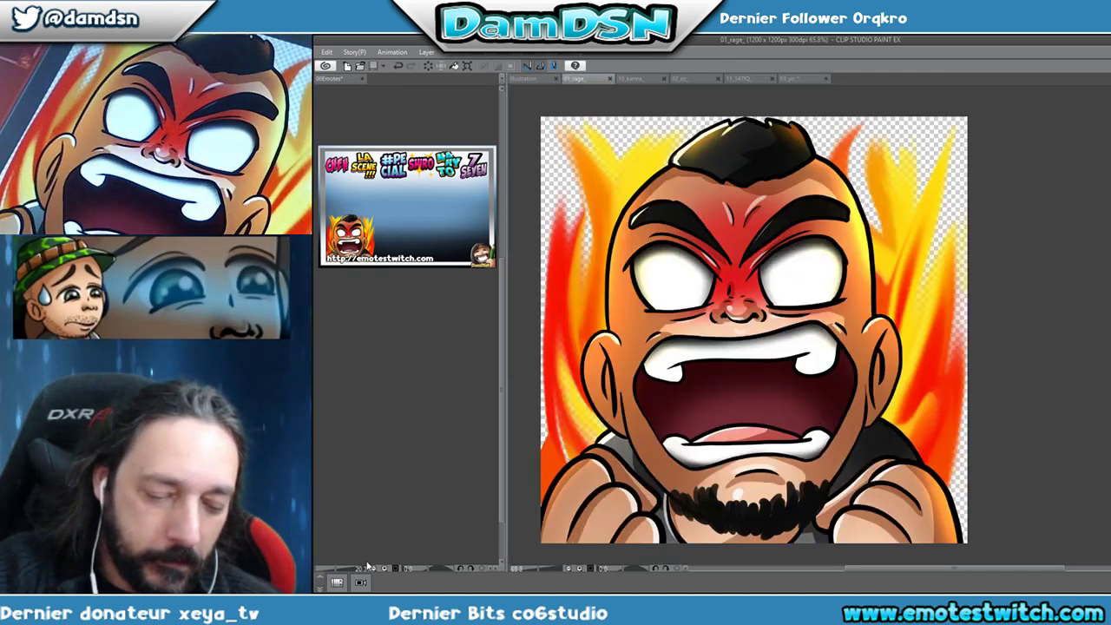
{"action": "left_click_drag", "start_coordinate": [369, 568], "coordinate": [391, 452]}
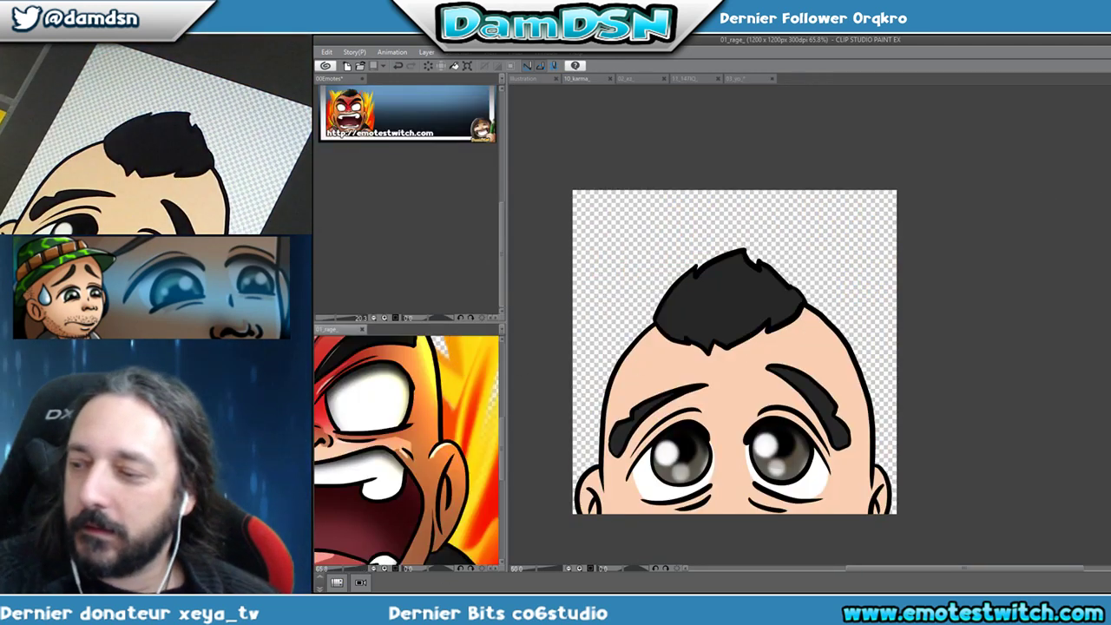
{"action": "scroll", "coordinate": [423, 489], "scroll_direction": "down", "scroll_amount": 5}
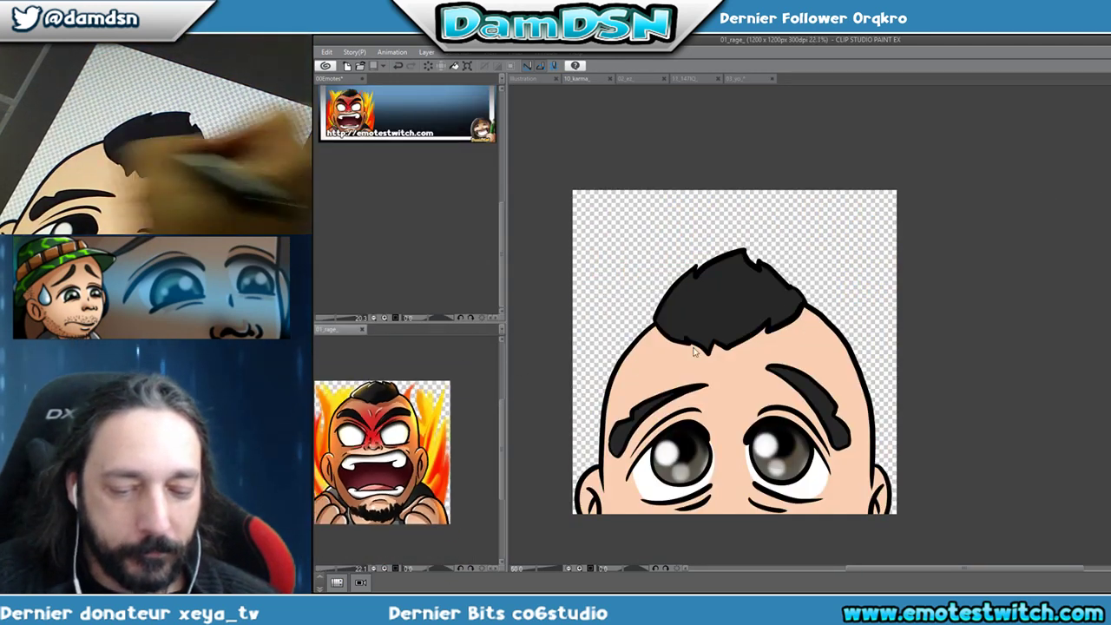
{"action": "left_click_drag", "start_coordinate": [423, 491], "coordinate": [407, 515]}
{"action": "left_click_drag", "start_coordinate": [502, 407], "coordinate": [450, 407]}
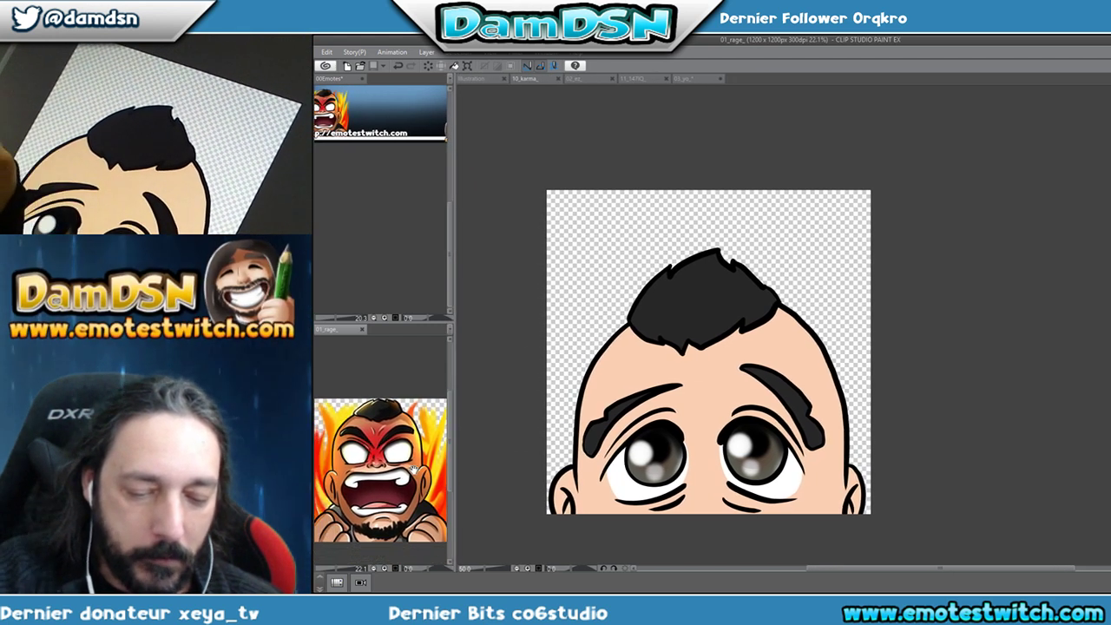
{"action": "left_click_drag", "start_coordinate": [416, 486], "coordinate": [416, 492]}
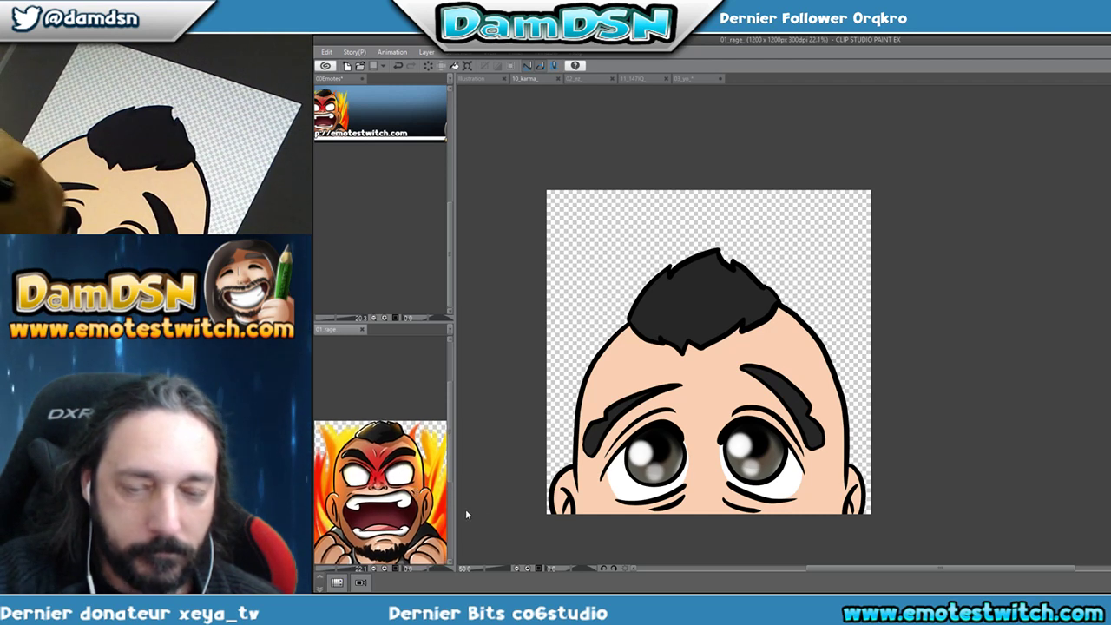
Blend soft brown shading over the skin in 03_yo and add white highlights along the head, nose, fist and arm.
{"action": "left_click", "coordinate": [697, 79]}
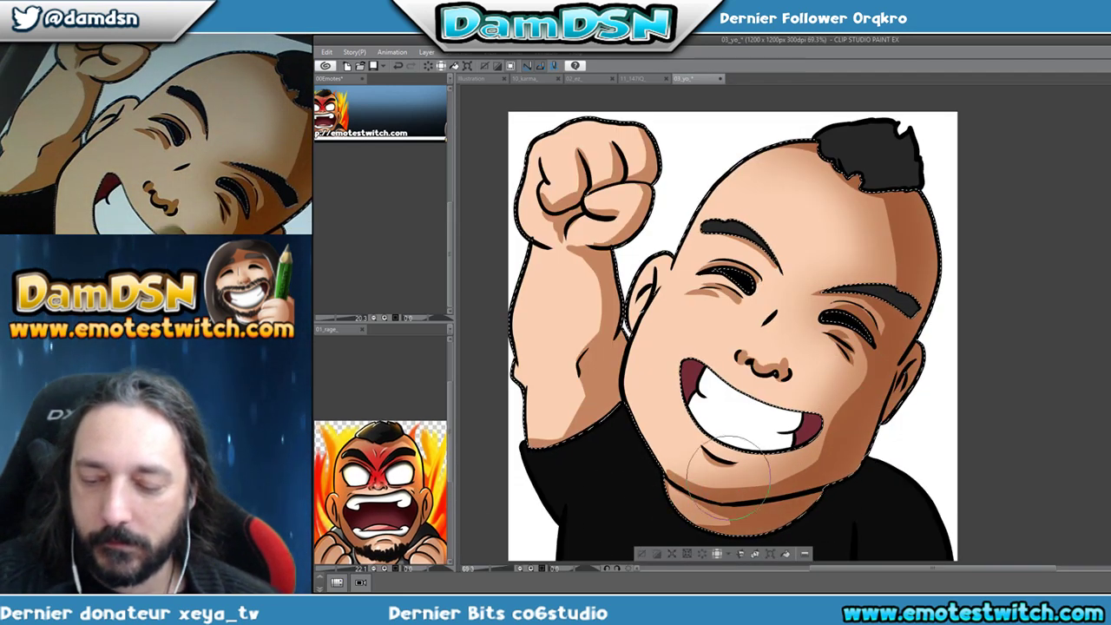
{"action": "key", "text": "bracketleft"}
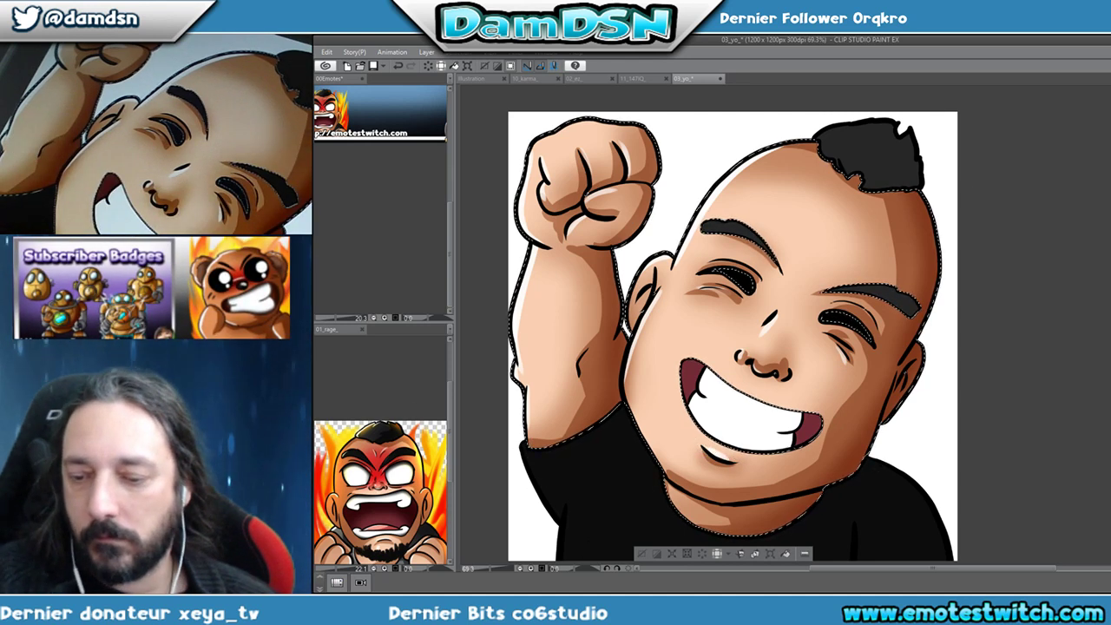
Invert the skin selection and paint thin white highlights on the black shirt's sleeve and folds and on the hair.
{"action": "left_click", "coordinate": [655, 555]}
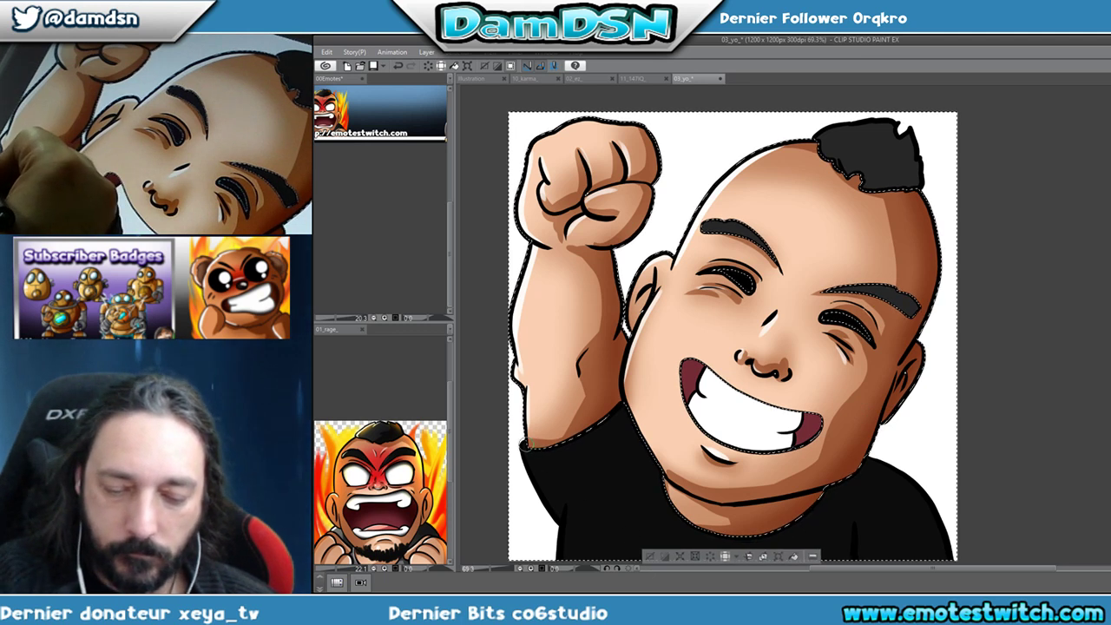
{"action": "mouse_move", "coordinate": [599, 554]}
{"action": "left_mouse_down"}
{"action": "mouse_move", "coordinate": [567, 552]}
{"action": "mouse_move", "coordinate": [572, 508]}
{"action": "mouse_move", "coordinate": [564, 556]}
{"action": "left_mouse_up"}
{"action": "left_click_drag", "start_coordinate": [571, 496], "coordinate": [566, 560]}
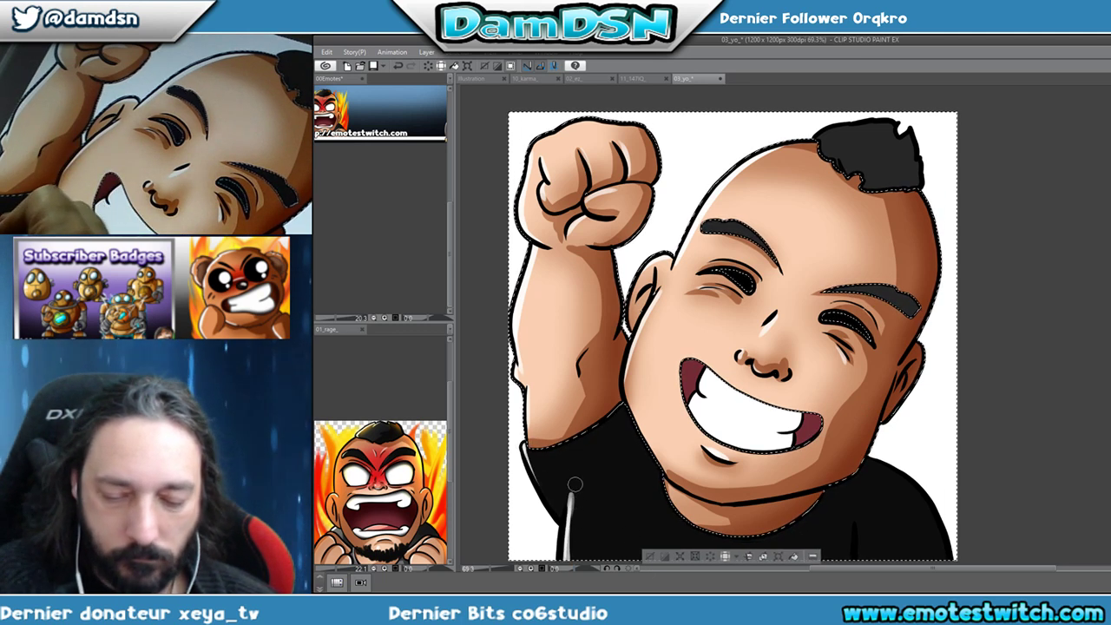
{"action": "key", "text": "ctrl+z"}
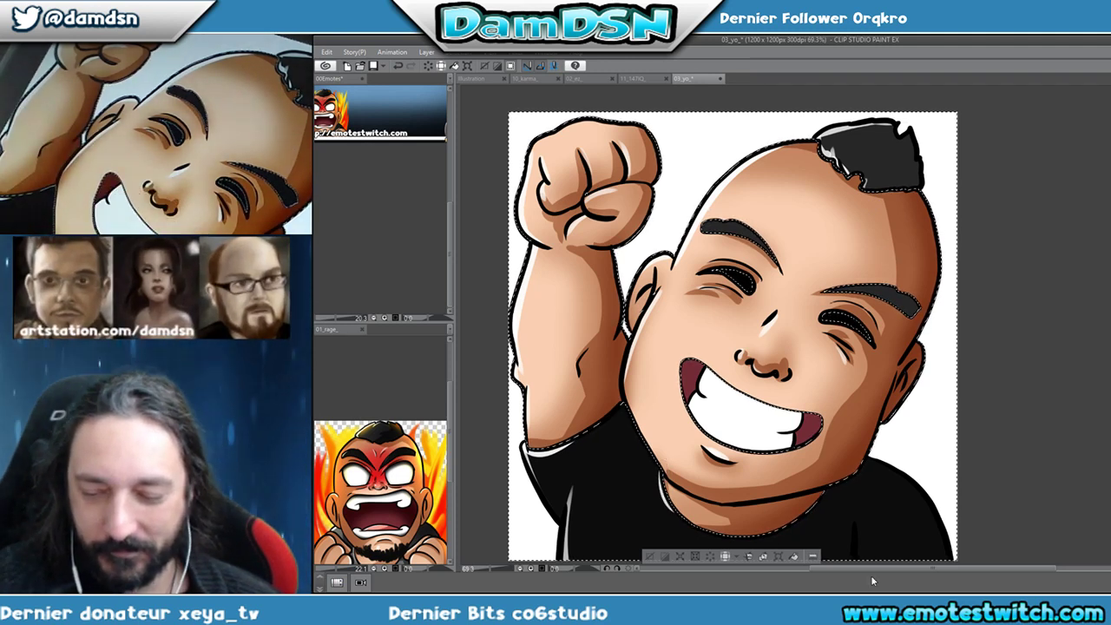
{"action": "scroll", "coordinate": [942, 566], "scroll_direction": "down", "scroll_amount": 3}
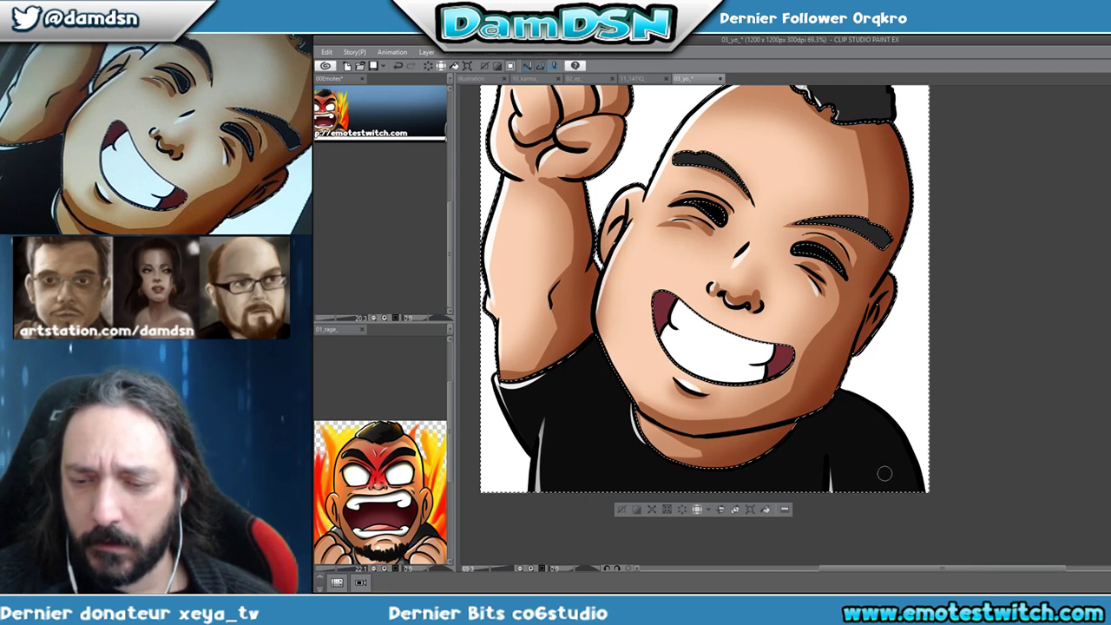
{"action": "scroll", "coordinate": [880, 491], "scroll_direction": "up", "scroll_amount": 4}
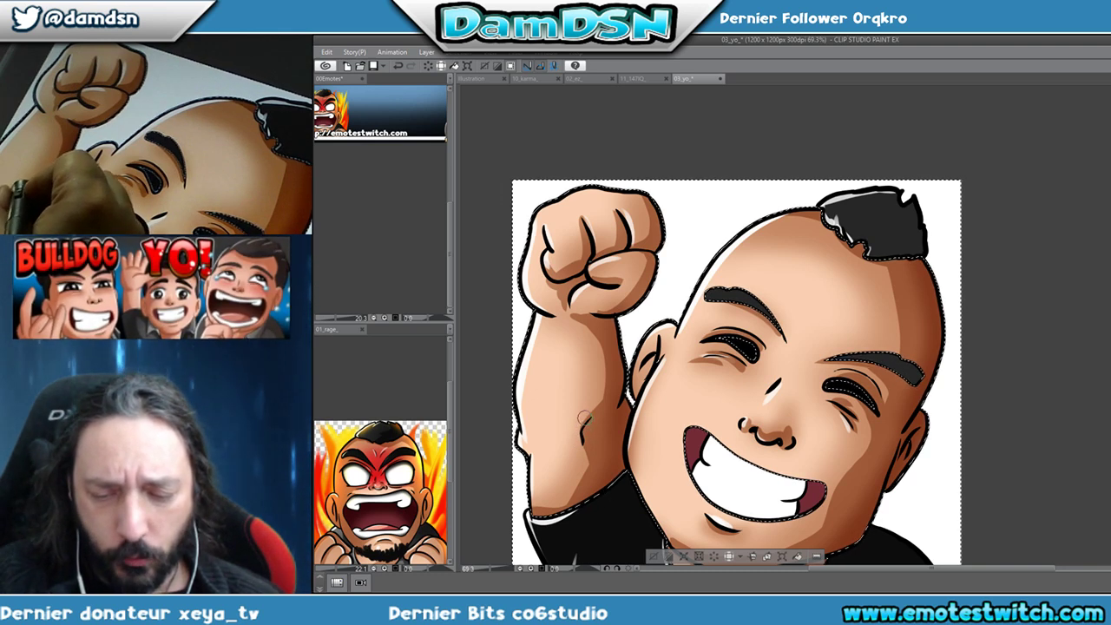
{"action": "left_click_drag", "start_coordinate": [941, 484], "coordinate": [943, 408]}
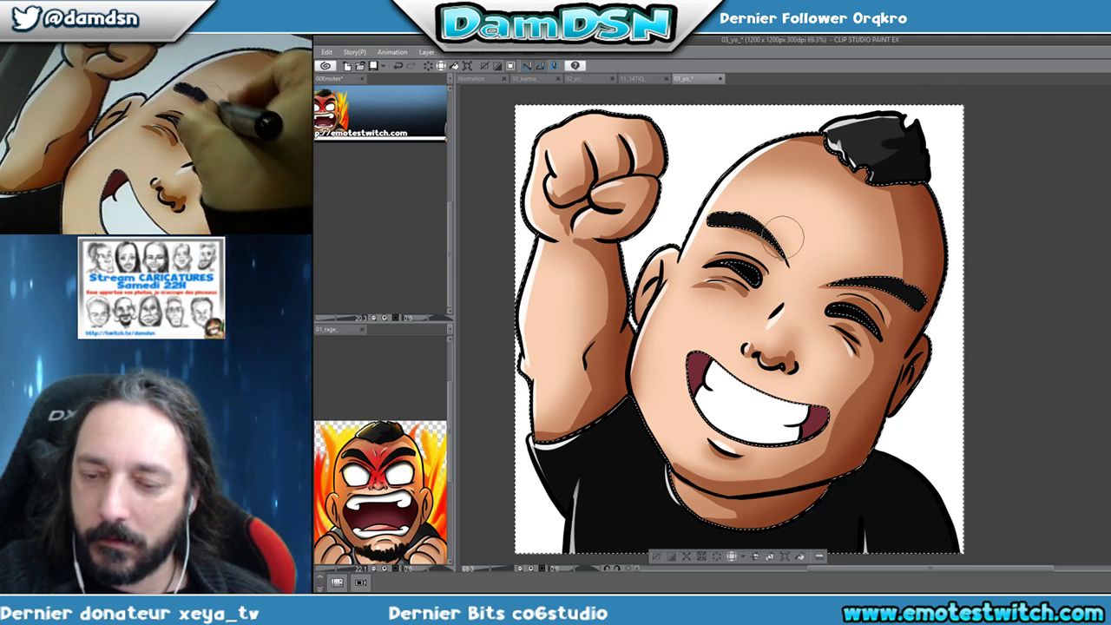
Add soft dark shading to the shirt, hair, teeth and mouth interior of the raised-fist character, and clear the selection.
{"action": "left_click_drag", "start_coordinate": [923, 434], "coordinate": [943, 297]}
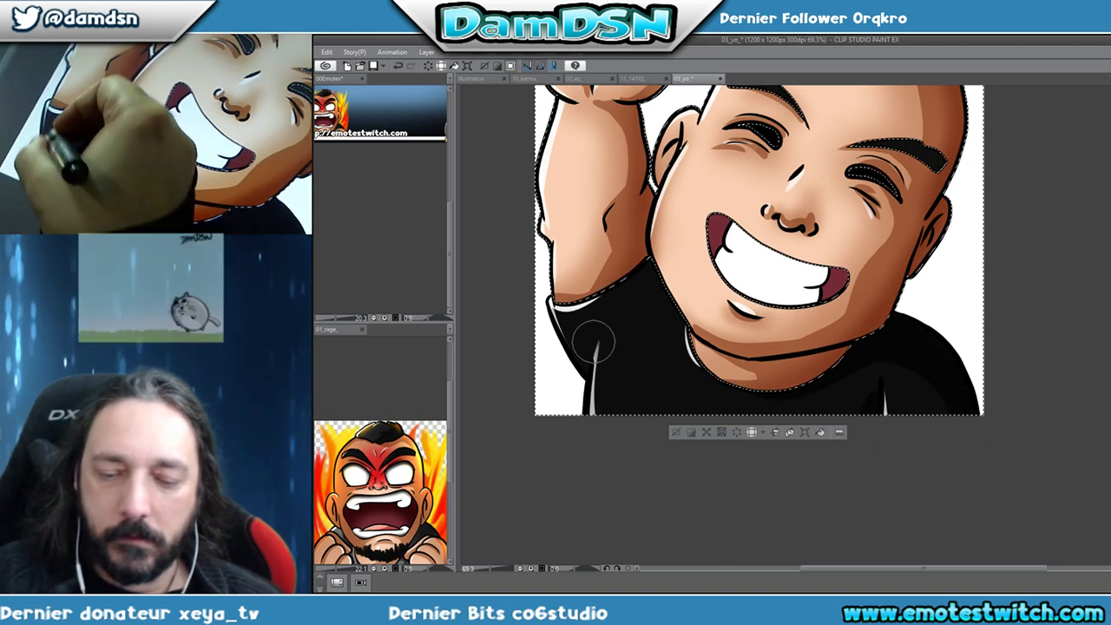
{"action": "left_click_drag", "start_coordinate": [734, 348], "coordinate": [721, 434]}
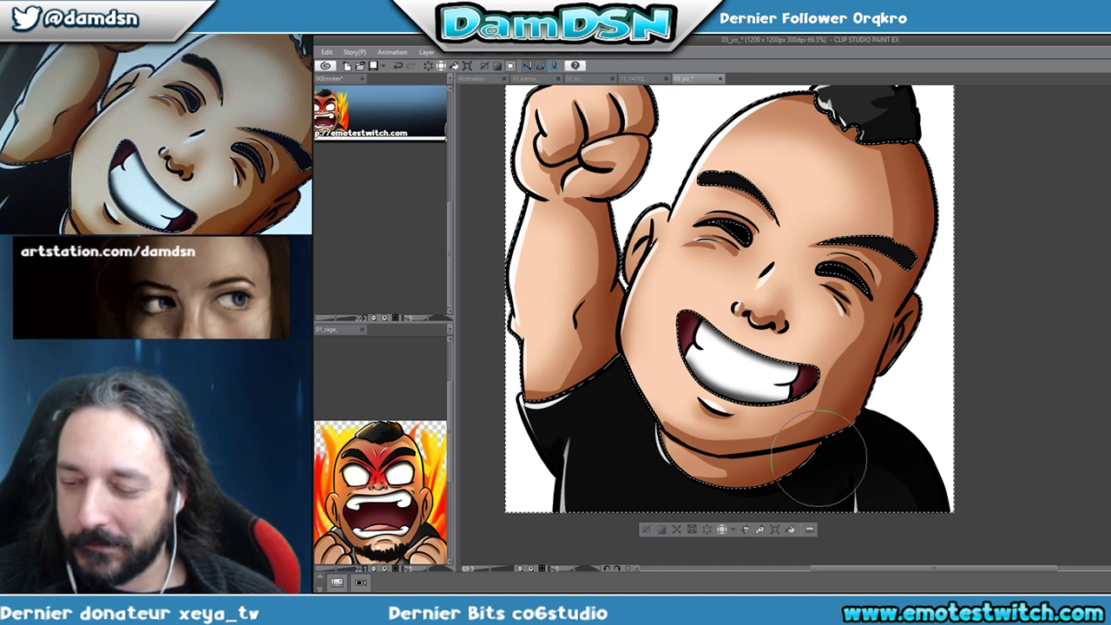
{"action": "left_click_drag", "start_coordinate": [621, 382], "coordinate": [599, 503]}
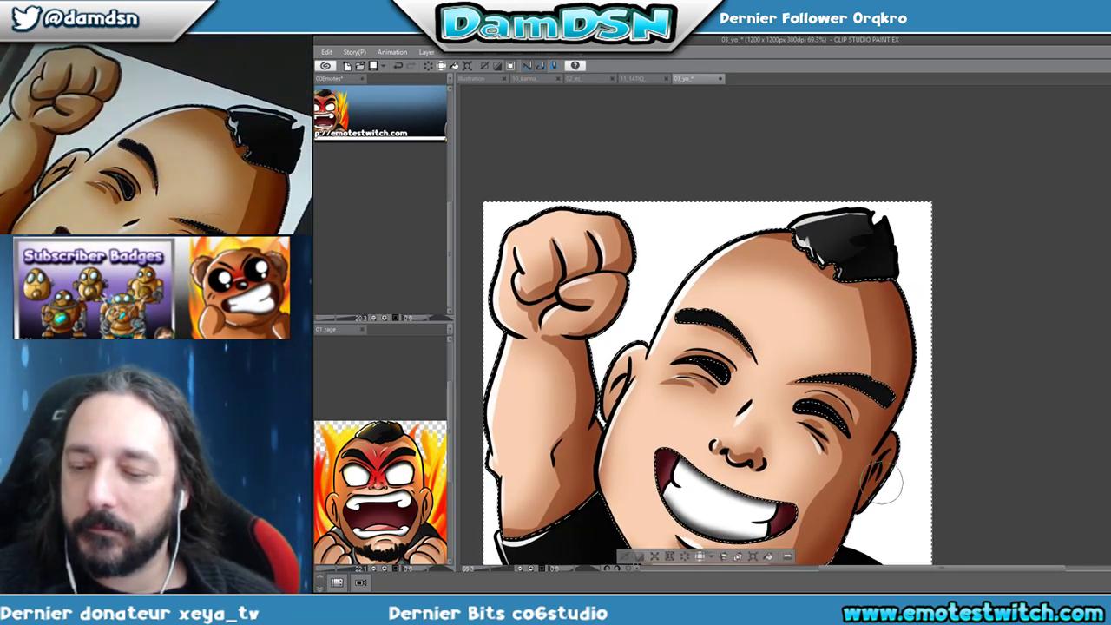
{"action": "scroll", "coordinate": [873, 348], "scroll_direction": "down", "scroll_amount": 5}
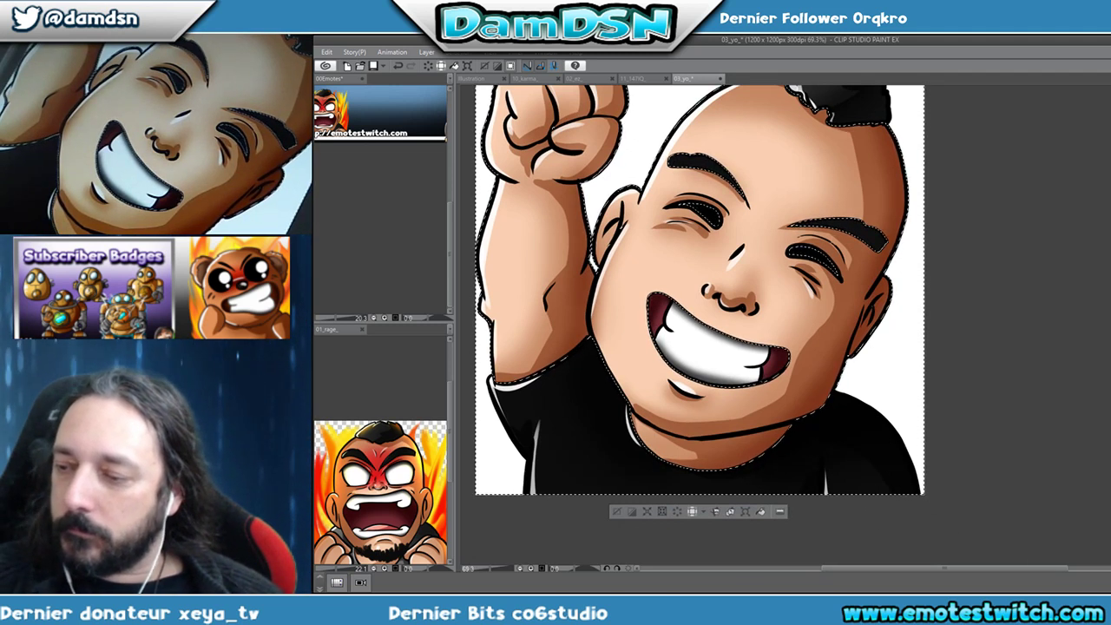
{"action": "left_click", "coordinate": [726, 510]}
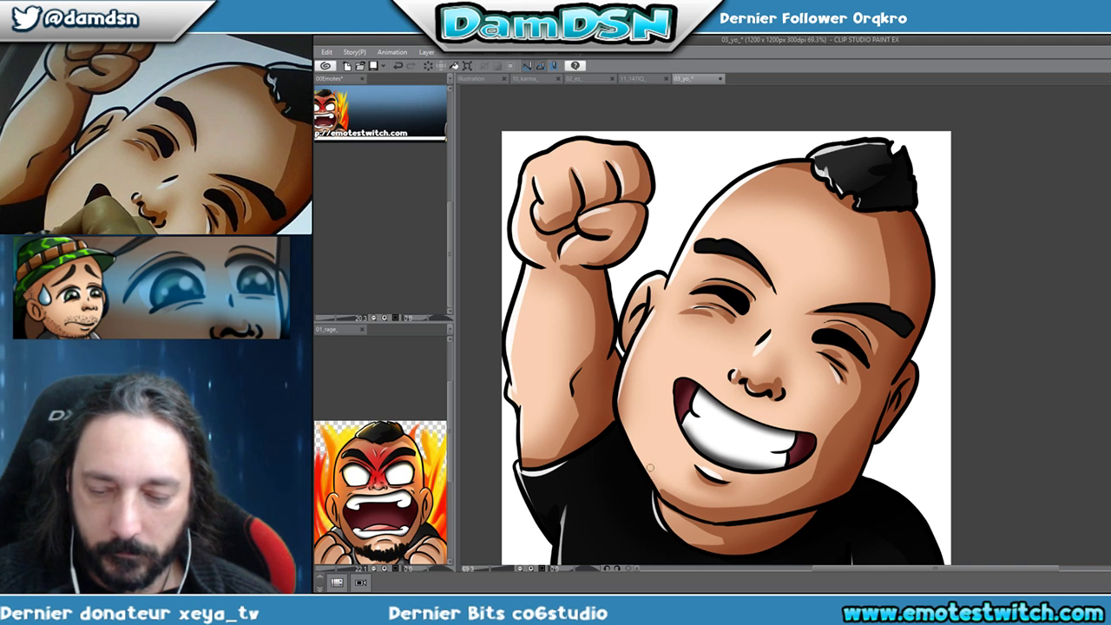
Draw a scruffy black beard along the jaw and chin of the raised-fist character.
{"action": "mouse_move", "coordinate": [657, 472]}
{"action": "left_mouse_down"}
{"action": "mouse_move", "coordinate": [672, 529]}
{"action": "mouse_move", "coordinate": [695, 516]}
{"action": "mouse_move", "coordinate": [692, 532]}
{"action": "mouse_move", "coordinate": [713, 519]}
{"action": "mouse_move", "coordinate": [704, 536]}
{"action": "mouse_move", "coordinate": [718, 538]}
{"action": "mouse_move", "coordinate": [721, 526]}
{"action": "left_mouse_up"}
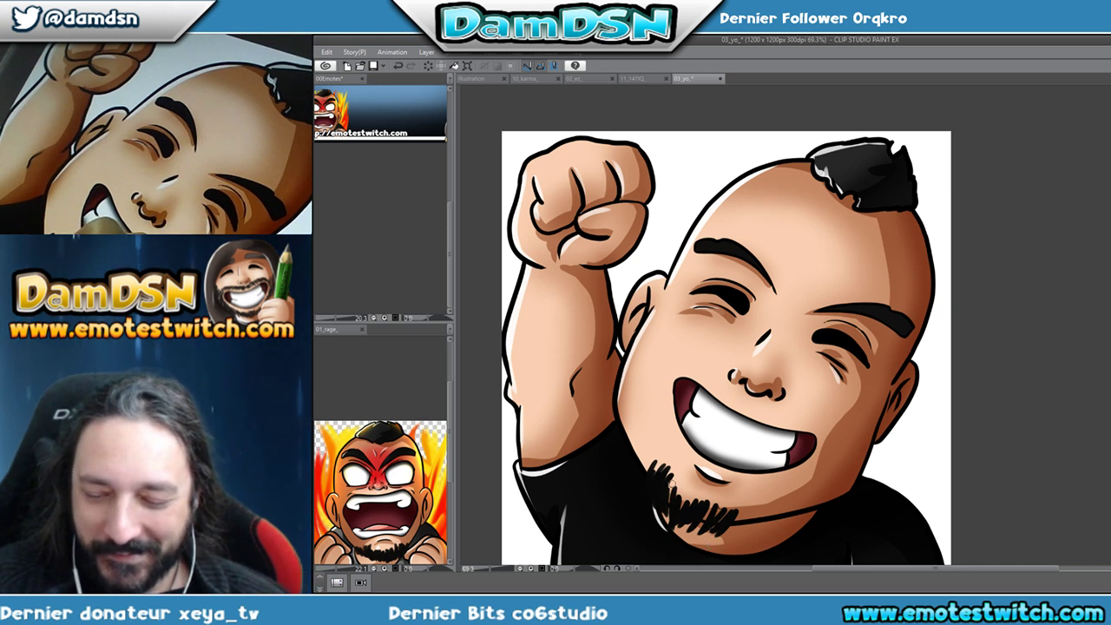
{"action": "mouse_move", "coordinate": [711, 498]}
{"action": "left_mouse_down"}
{"action": "mouse_move", "coordinate": [677, 533]}
{"action": "mouse_move", "coordinate": [714, 509]}
{"action": "mouse_move", "coordinate": [707, 523]}
{"action": "mouse_move", "coordinate": [755, 513]}
{"action": "mouse_move", "coordinate": [728, 514]}
{"action": "mouse_move", "coordinate": [757, 517]}
{"action": "left_mouse_up"}
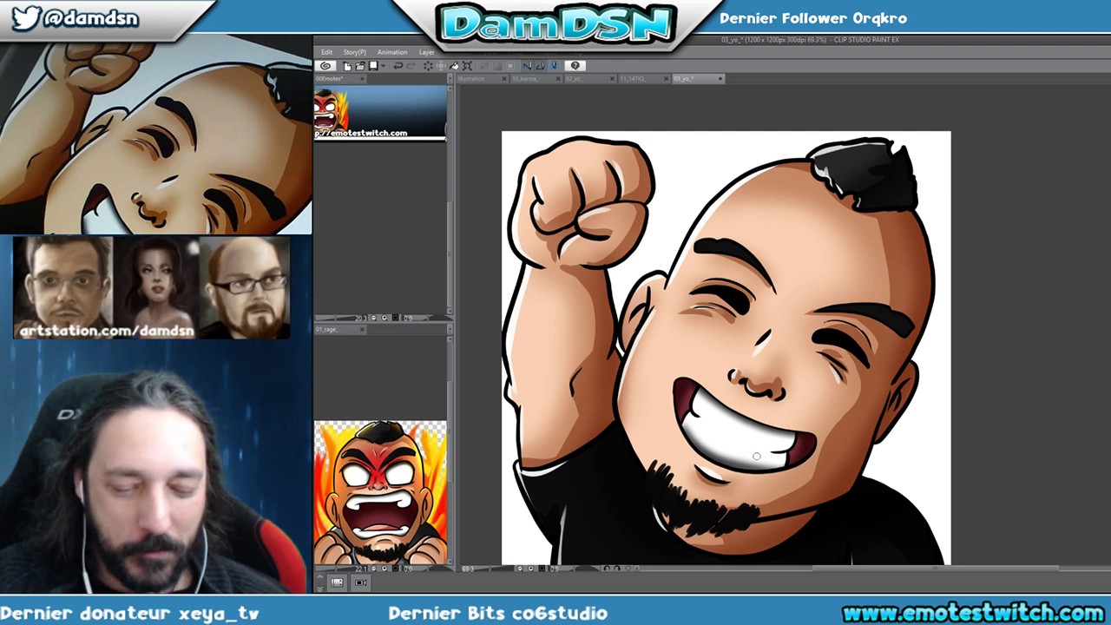
{"action": "left_click_drag", "start_coordinate": [675, 471], "coordinate": [687, 510]}
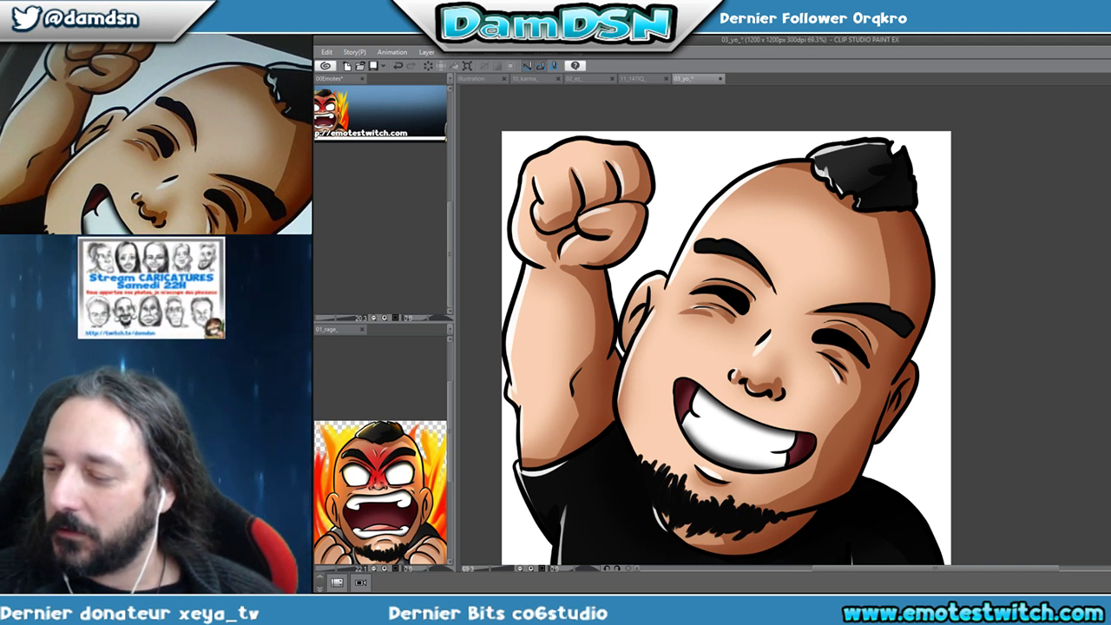
Remove the white background behind the raised-fist character and save 03_yo.
{"action": "key", "text": "Delete"}
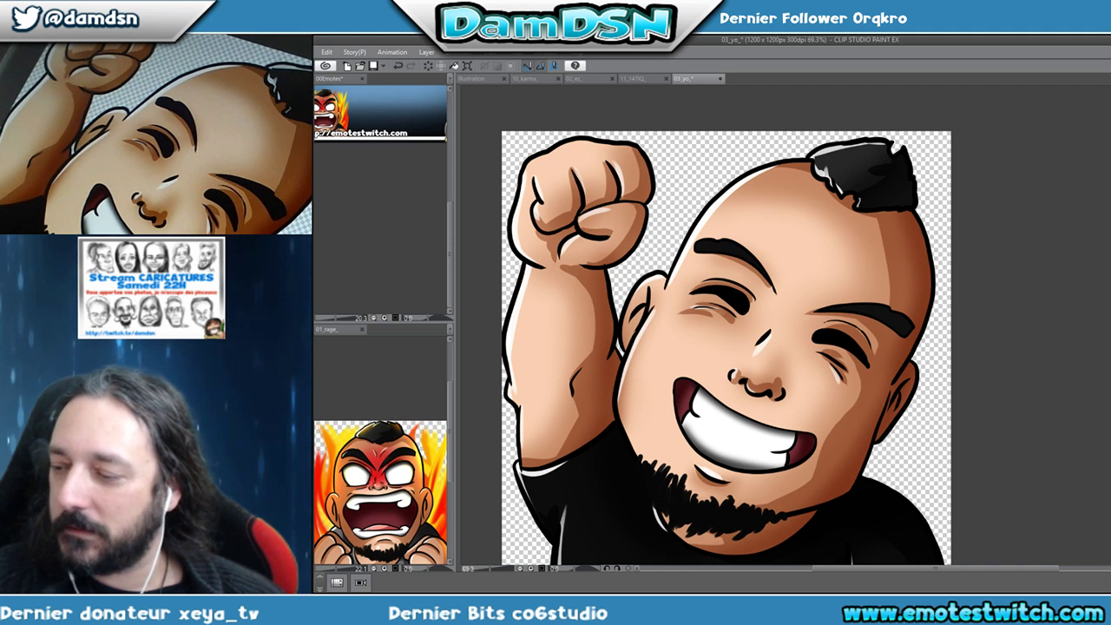
{"action": "key", "text": "ctrl+s"}
Paste the raised-fist character into the 00Emotes sheet and dock the 03_yo drawing in the same pane as the sheet.
{"action": "left_click", "coordinate": [404, 226]}
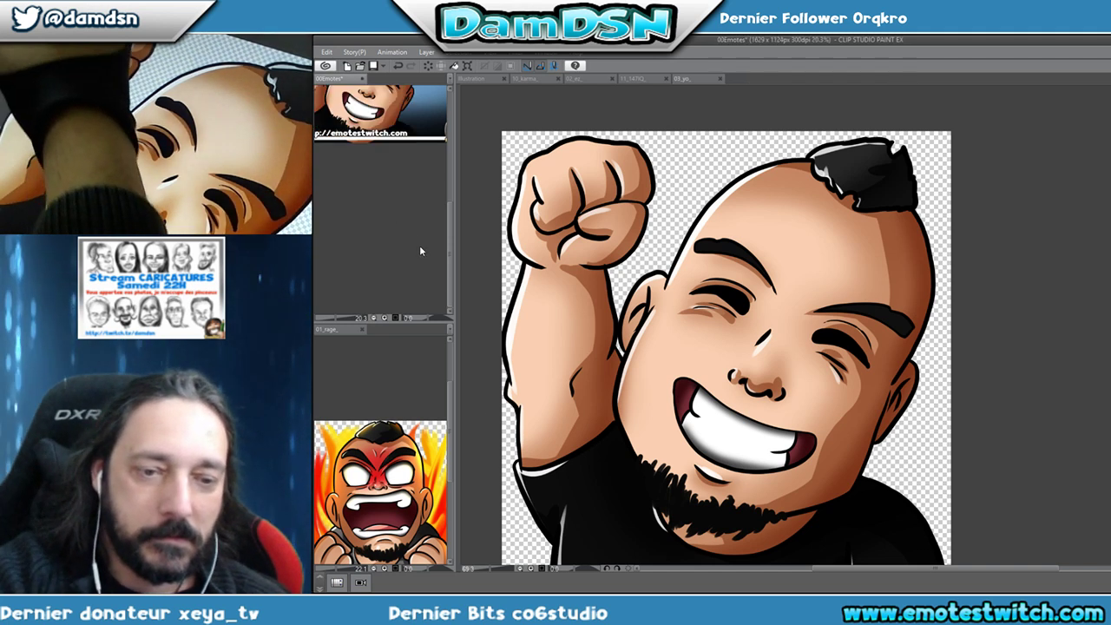
{"action": "left_click", "coordinate": [1016, 457]}
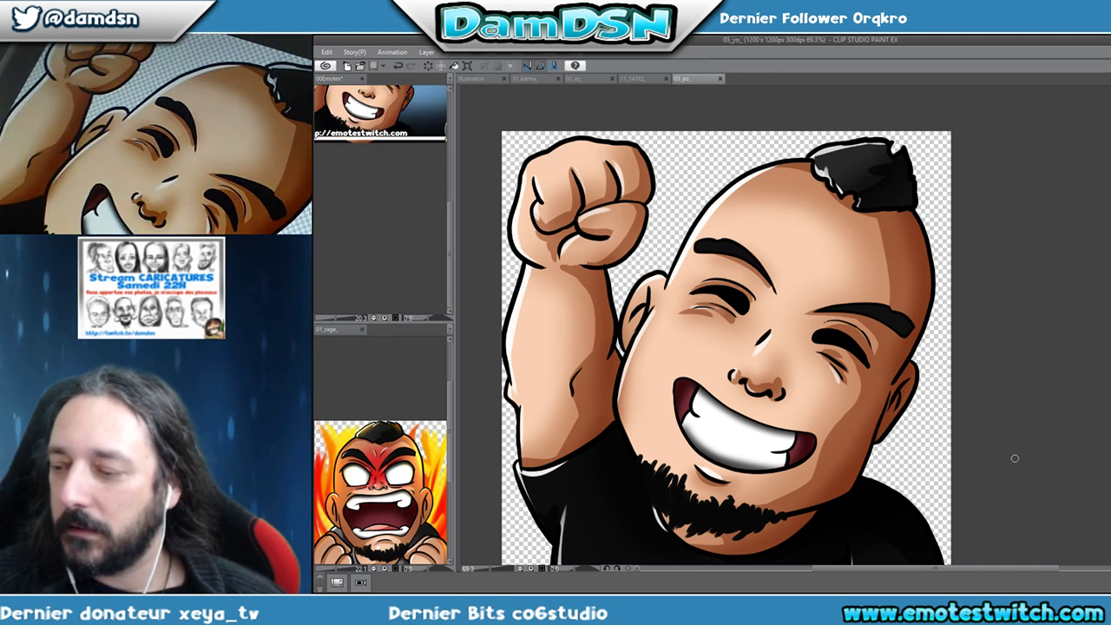
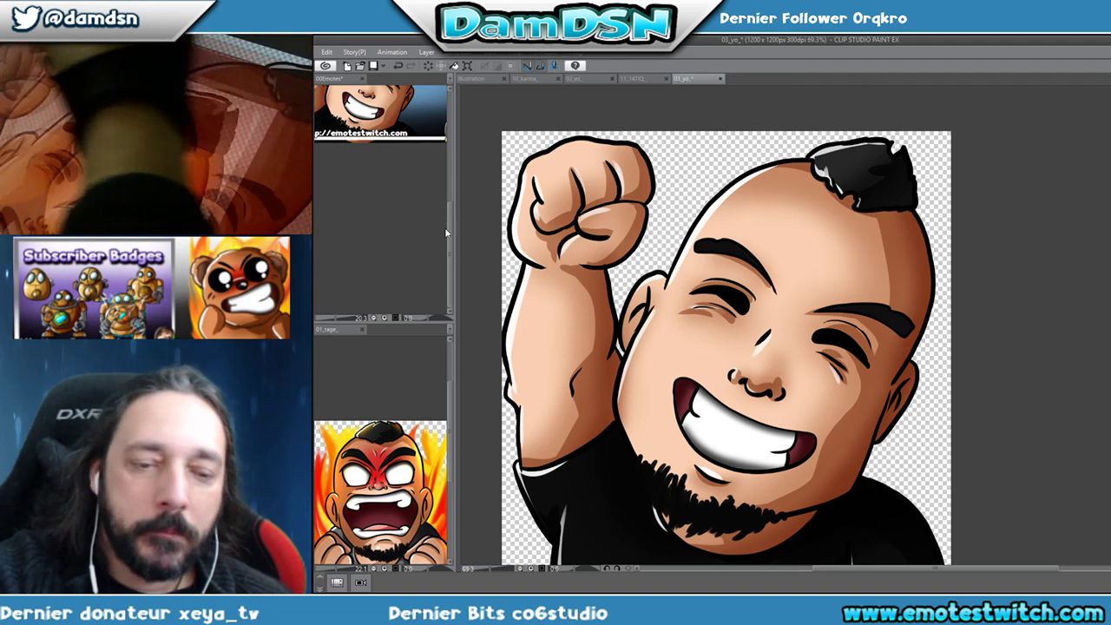
{"action": "left_click", "coordinate": [369, 320]}
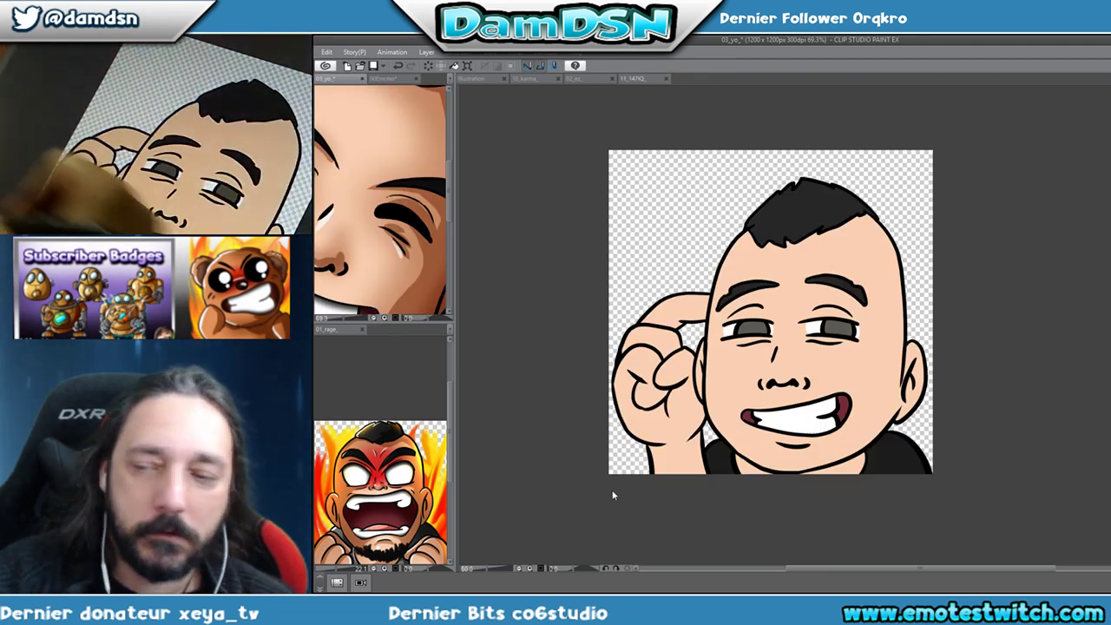
Dock the 03_yo drawing in its own pane between the 00Emotes sheet and 01_rage, with both reference characters fitted in view.
{"action": "scroll", "coordinate": [367, 258], "scroll_direction": "down", "scroll_amount": 5}
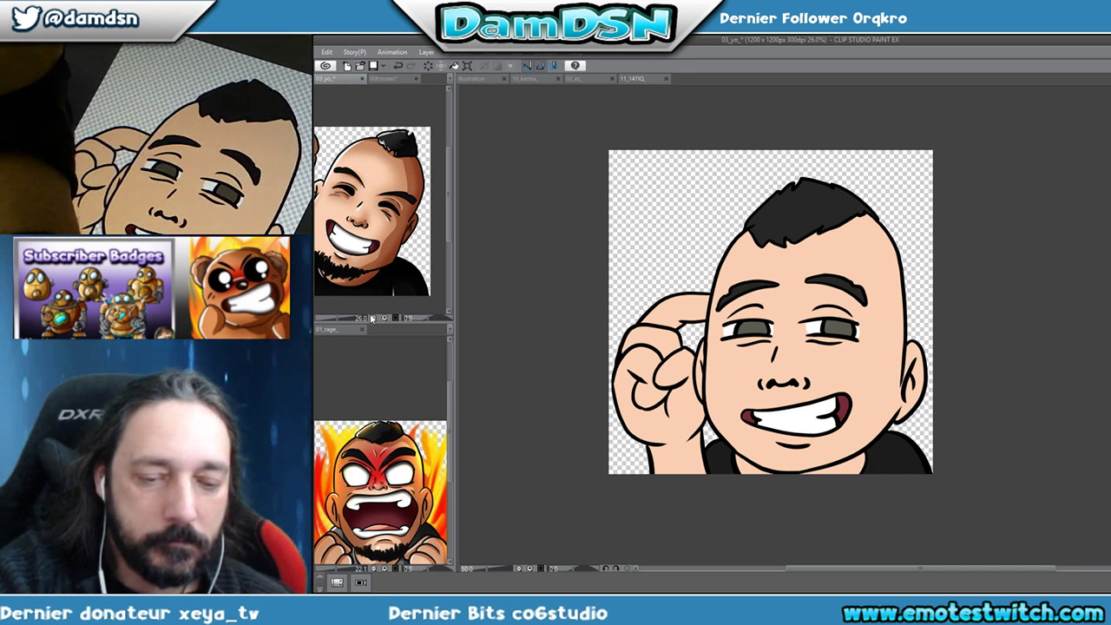
{"action": "left_click_drag", "start_coordinate": [372, 318], "coordinate": [477, 401]}
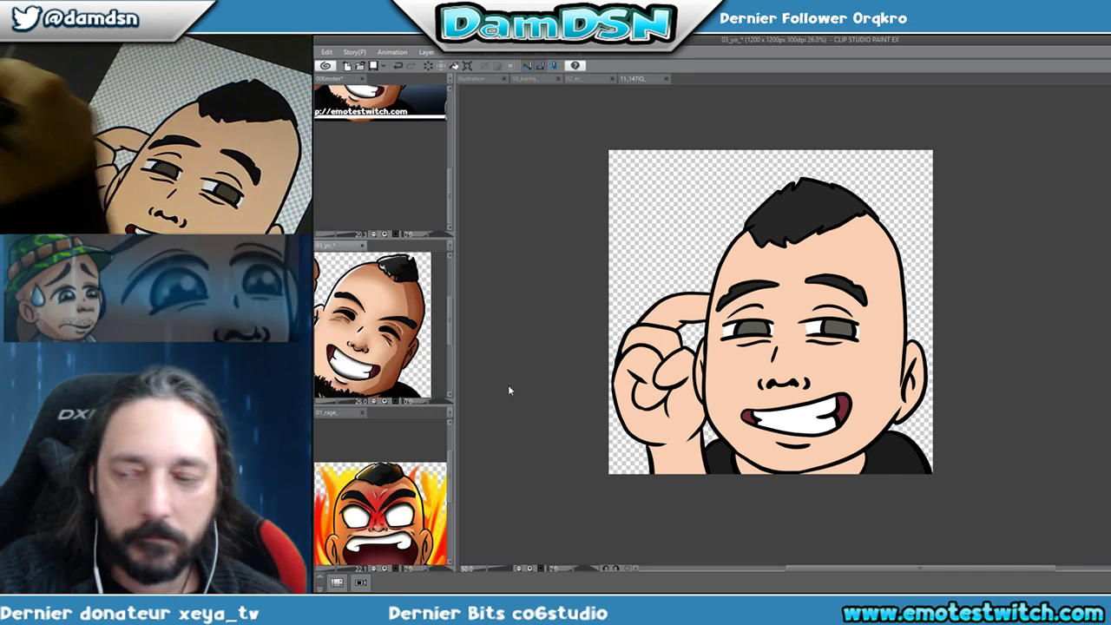
{"action": "scroll", "coordinate": [371, 326], "scroll_direction": "down", "scroll_amount": 3}
{"action": "scroll", "coordinate": [371, 330], "scroll_direction": "down", "scroll_amount": 1}
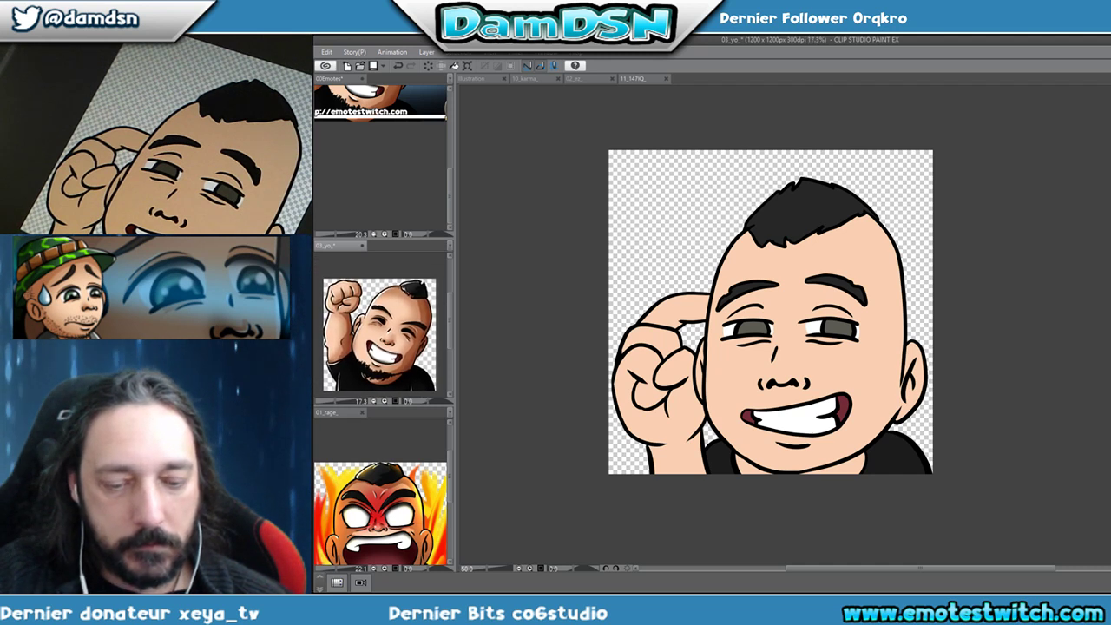
{"action": "scroll", "coordinate": [410, 352], "scroll_direction": "up", "scroll_amount": 2}
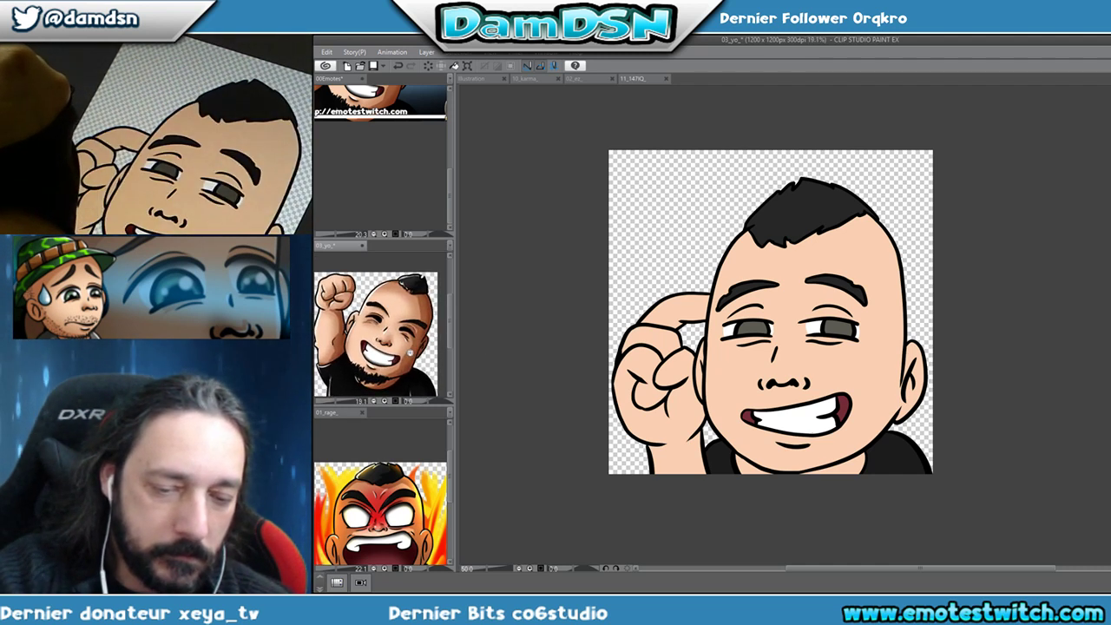
{"action": "scroll", "coordinate": [408, 354], "scroll_direction": "up", "scroll_amount": 2}
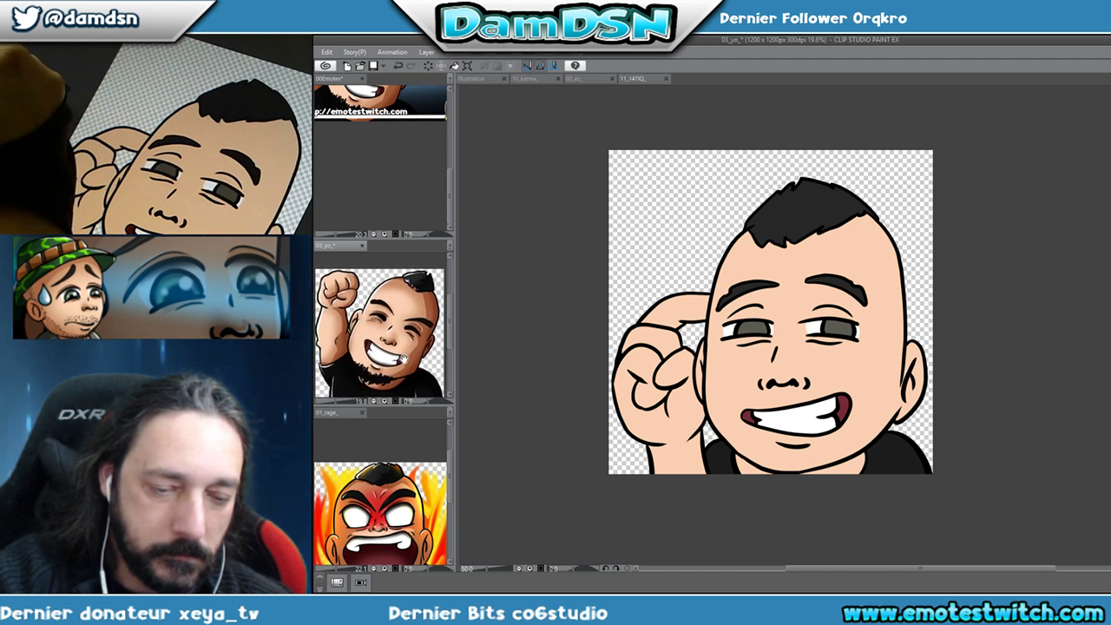
{"action": "left_click", "coordinate": [399, 521]}
{"action": "left_click_drag", "start_coordinate": [400, 521], "coordinate": [401, 503]}
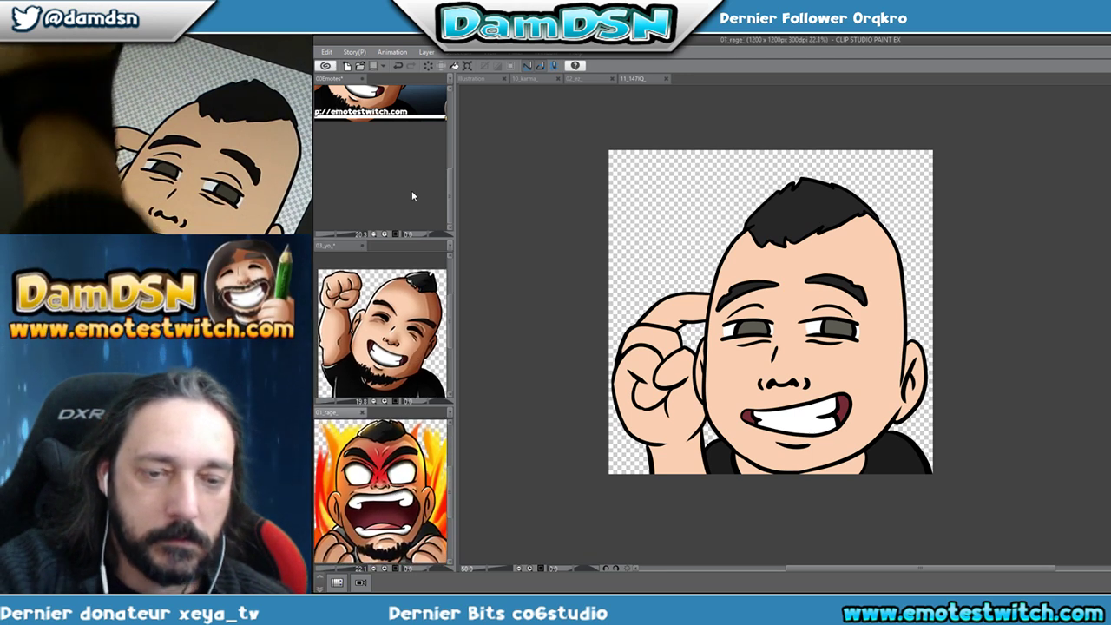
Transform the pasted raised-fist character on the 00Emotes sheet, placing it small beside the flaming rage emote.
{"action": "scroll", "coordinate": [411, 214], "scroll_direction": "up", "scroll_amount": 5}
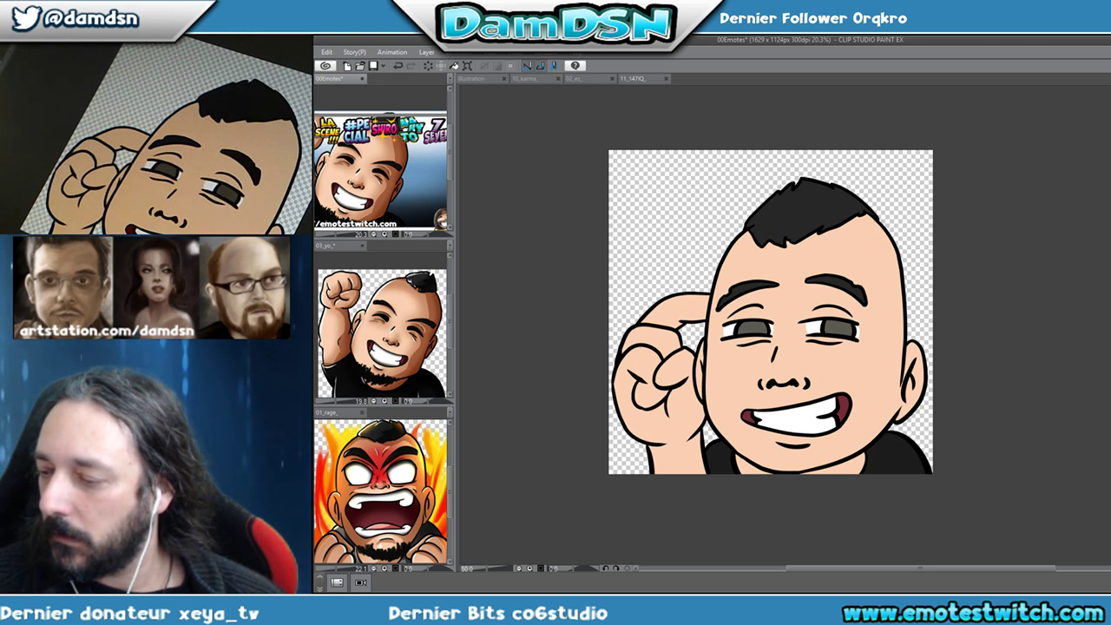
{"action": "key", "text": "ctrl+t"}
{"action": "left_click_drag", "start_coordinate": [382, 174], "coordinate": [428, 165]}
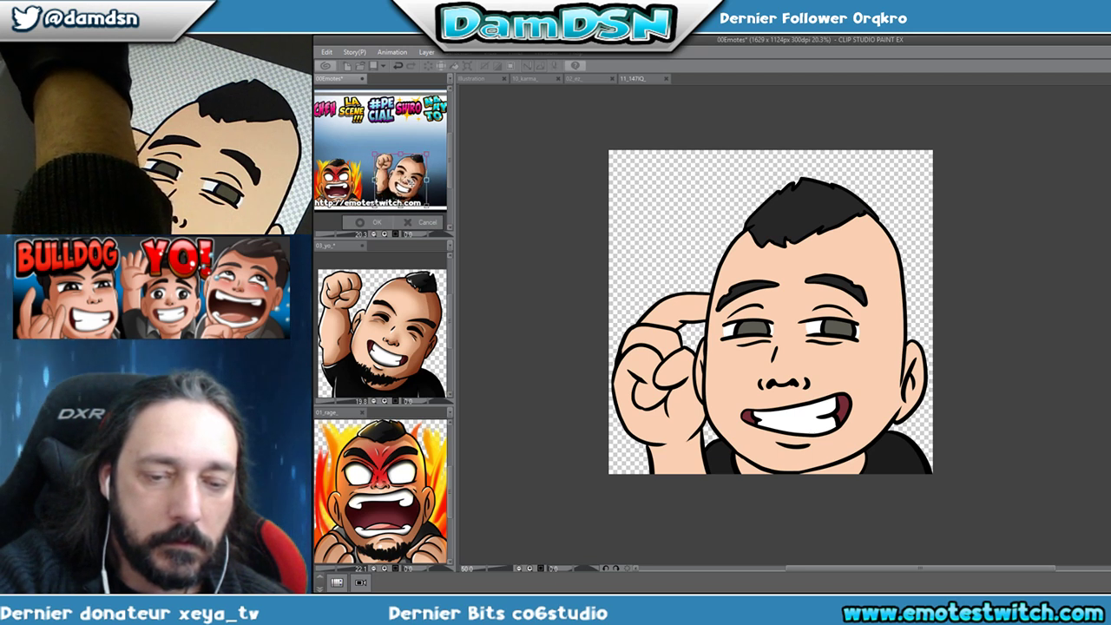
{"action": "key", "text": "Return"}
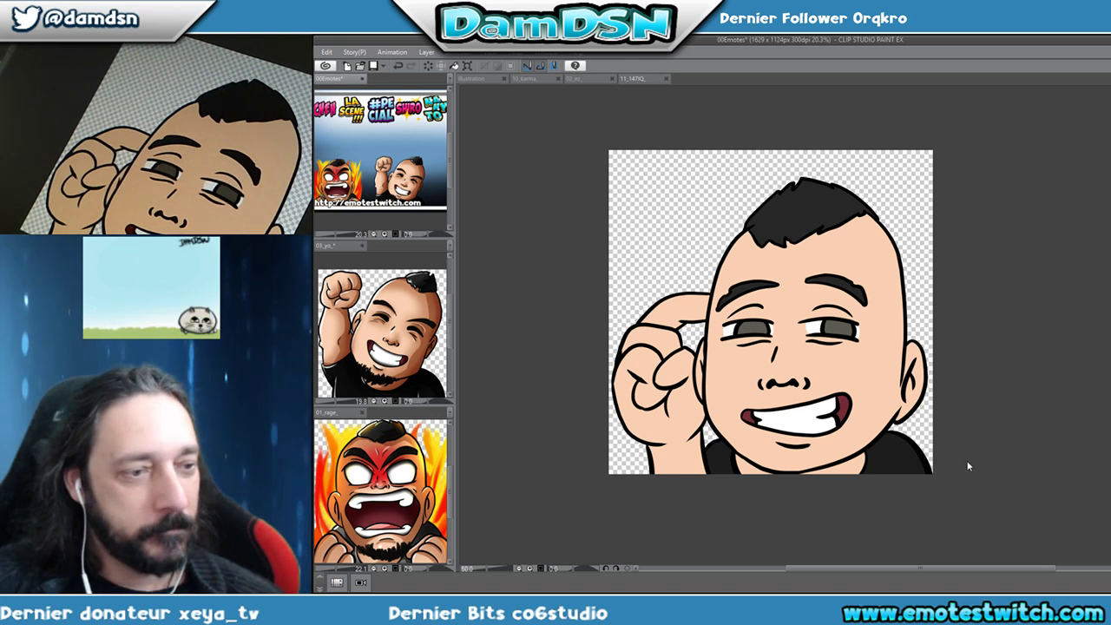
Switch to the 02_ez drawing and select the skin areas of the crossed-arms character.
{"action": "left_click", "coordinate": [1024, 504]}
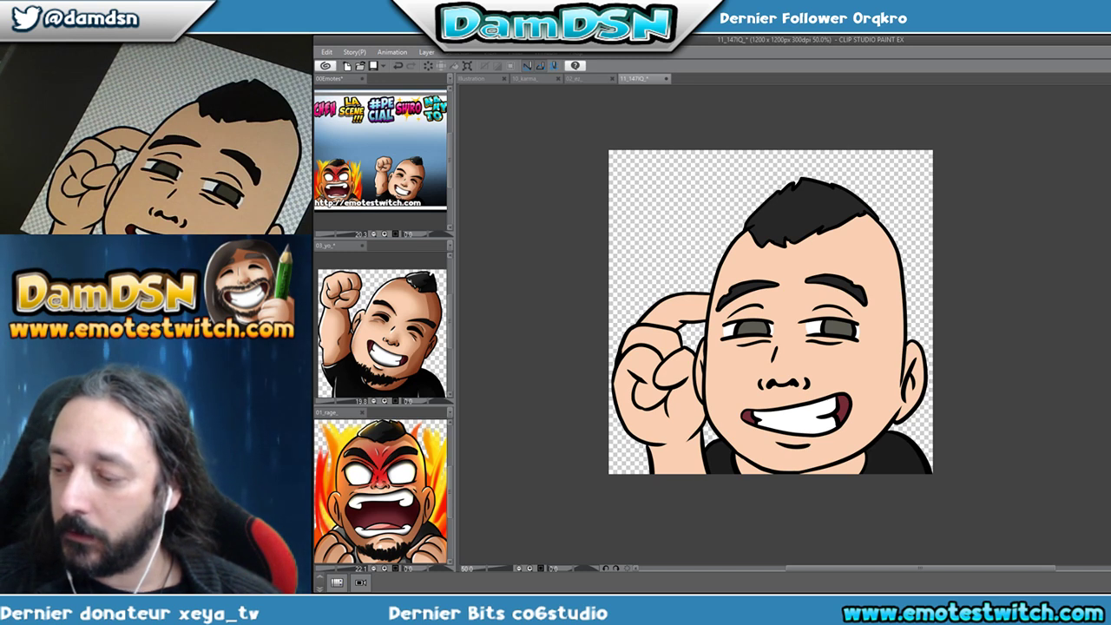
{"action": "left_click_drag", "start_coordinate": [1033, 500], "coordinate": [856, 531]}
{"action": "left_click", "coordinate": [580, 79]}
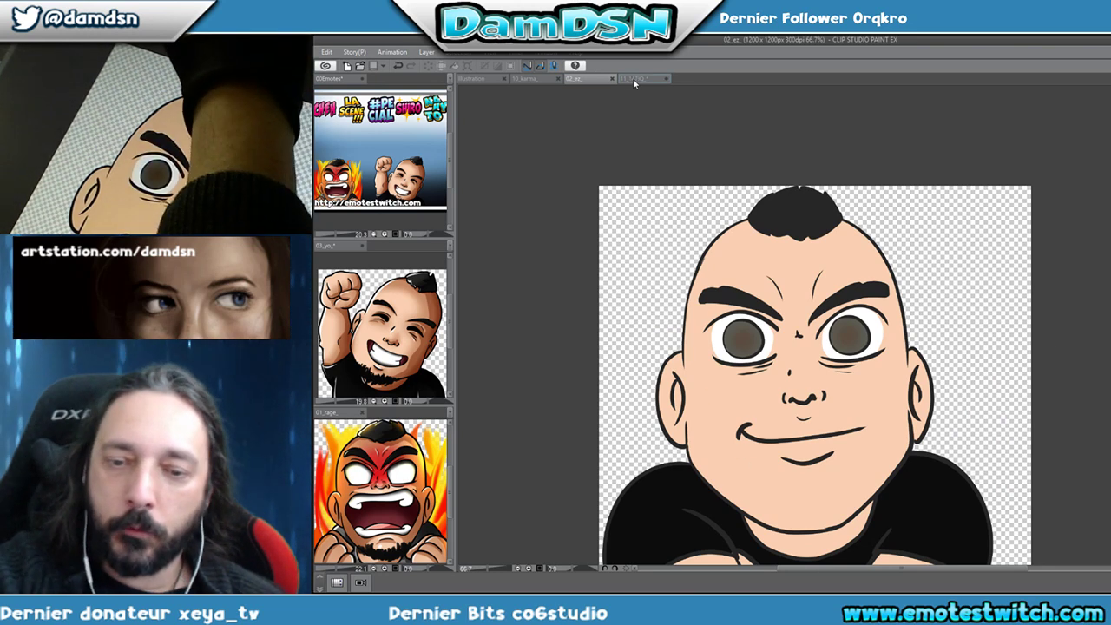
{"action": "left_click", "coordinate": [634, 80]}
{"action": "left_click", "coordinate": [582, 78]}
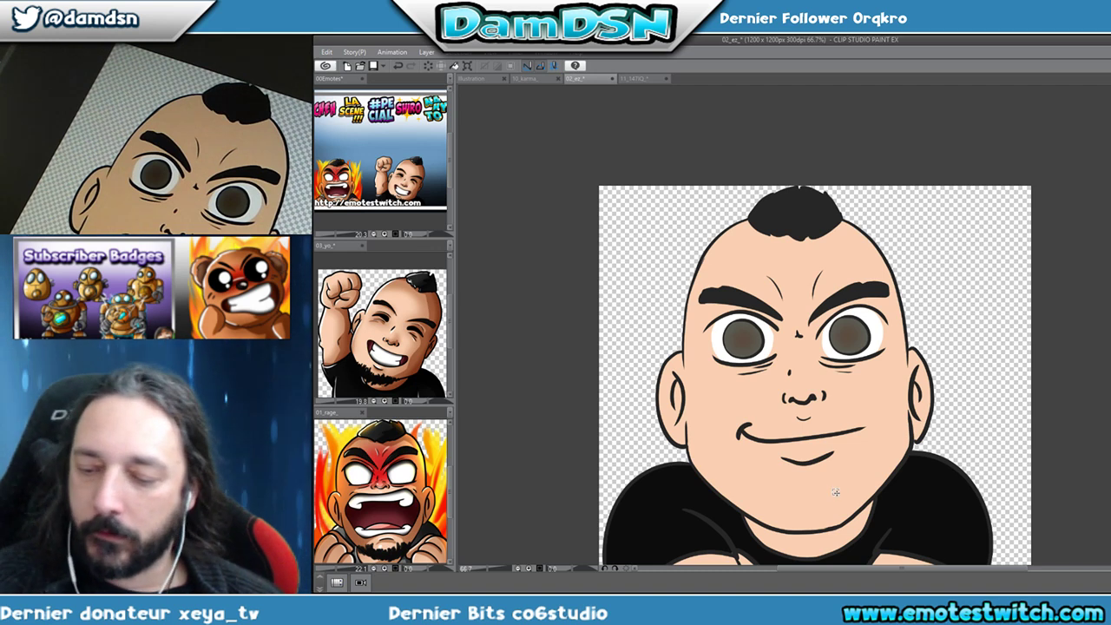
{"action": "scroll", "coordinate": [842, 493], "scroll_direction": "down", "scroll_amount": 3}
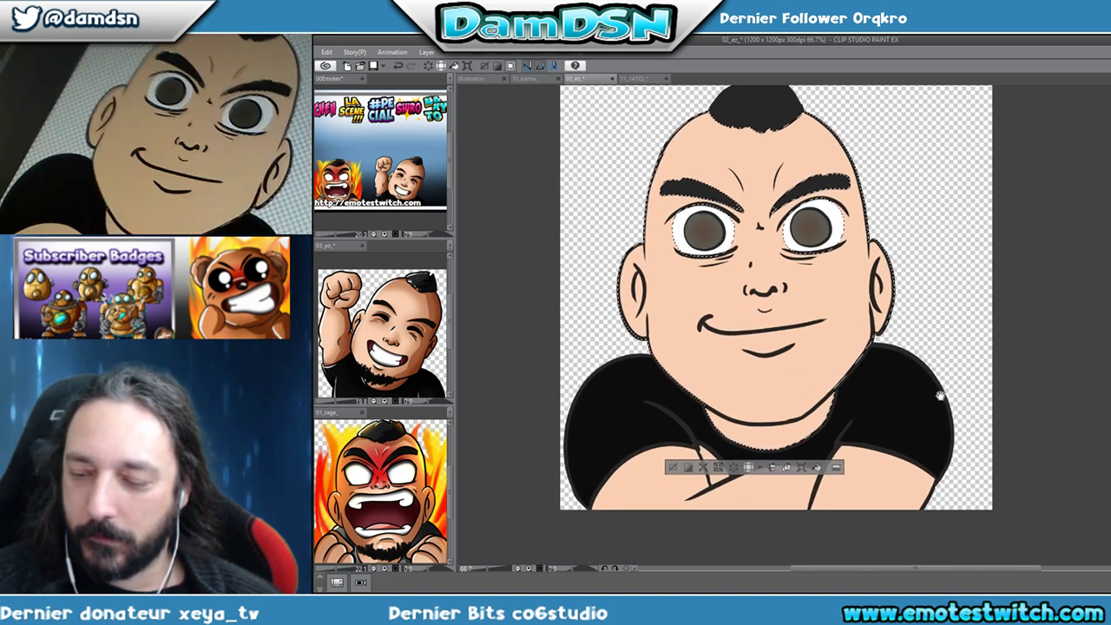
{"action": "left_click", "coordinate": [853, 498]}
{"action": "scroll", "coordinate": [842, 533], "scroll_direction": "up", "scroll_amount": 3}
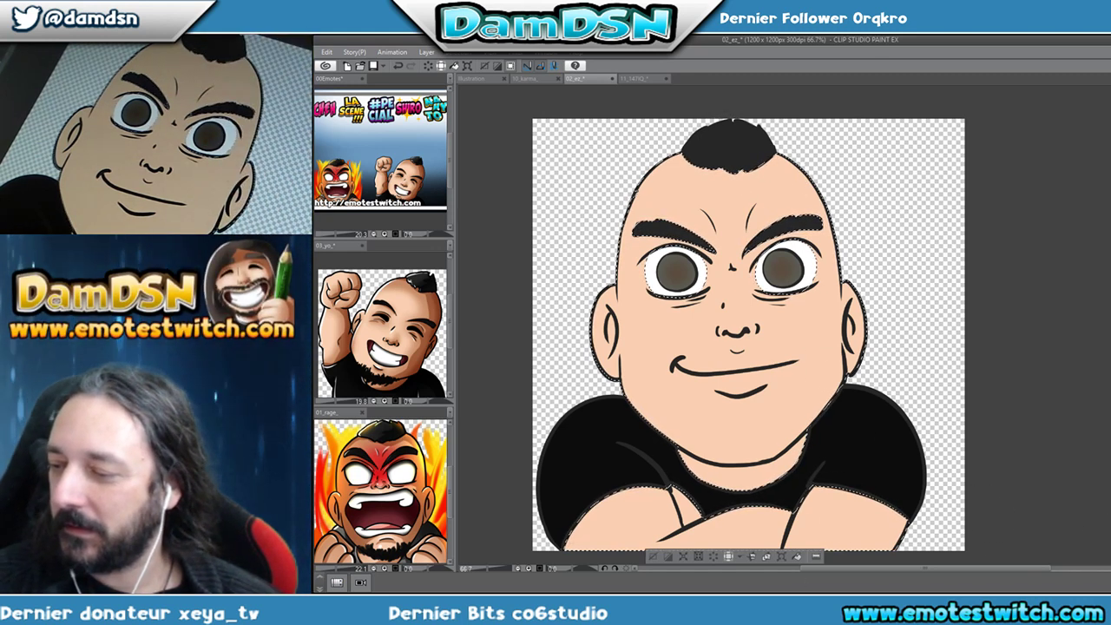
Paint hard-edged brown shadows along the shaded side of the head and ear, under the chin, and on the crossed arms.
{"action": "left_click_drag", "start_coordinate": [829, 143], "coordinate": [921, 256]}
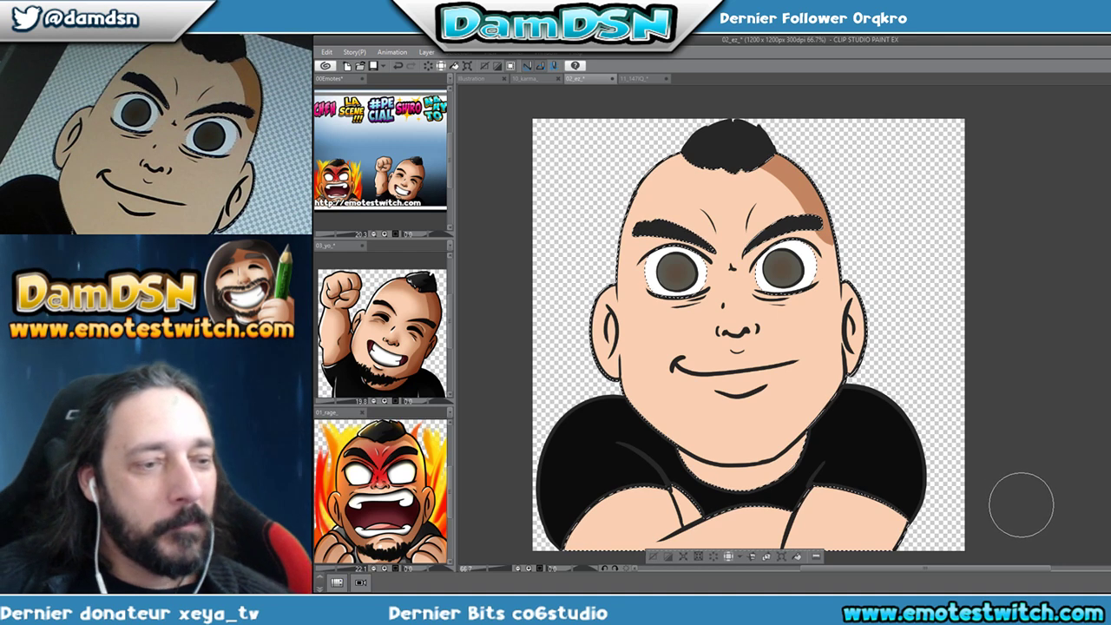
{"action": "mouse_move", "coordinate": [790, 165]}
{"action": "left_mouse_down"}
{"action": "mouse_move", "coordinate": [821, 222]}
{"action": "mouse_move", "coordinate": [811, 340]}
{"action": "mouse_move", "coordinate": [824, 224]}
{"action": "mouse_move", "coordinate": [833, 274]}
{"action": "mouse_move", "coordinate": [808, 178]}
{"action": "mouse_move", "coordinate": [846, 304]}
{"action": "mouse_move", "coordinate": [831, 321]}
{"action": "mouse_move", "coordinate": [818, 191]}
{"action": "mouse_move", "coordinate": [831, 421]}
{"action": "mouse_move", "coordinate": [831, 219]}
{"action": "mouse_move", "coordinate": [829, 369]}
{"action": "left_mouse_up"}
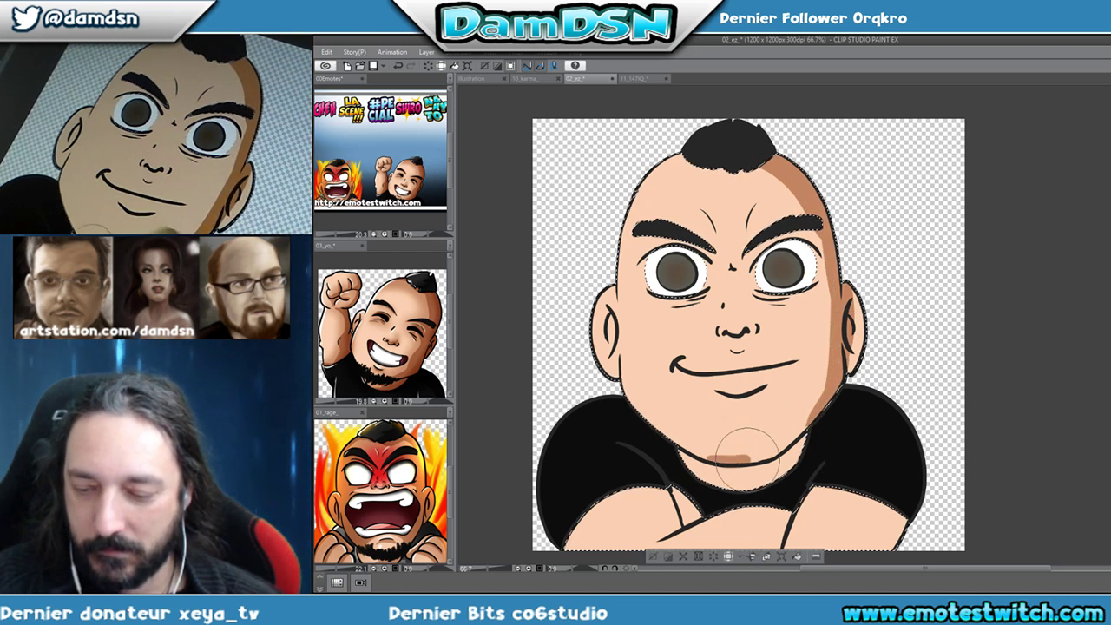
{"action": "mouse_move", "coordinate": [768, 443]}
{"action": "left_mouse_down"}
{"action": "mouse_move", "coordinate": [846, 354]}
{"action": "mouse_move", "coordinate": [869, 267]}
{"action": "mouse_move", "coordinate": [850, 282]}
{"action": "mouse_move", "coordinate": [827, 399]}
{"action": "mouse_move", "coordinate": [779, 490]}
{"action": "left_mouse_up"}
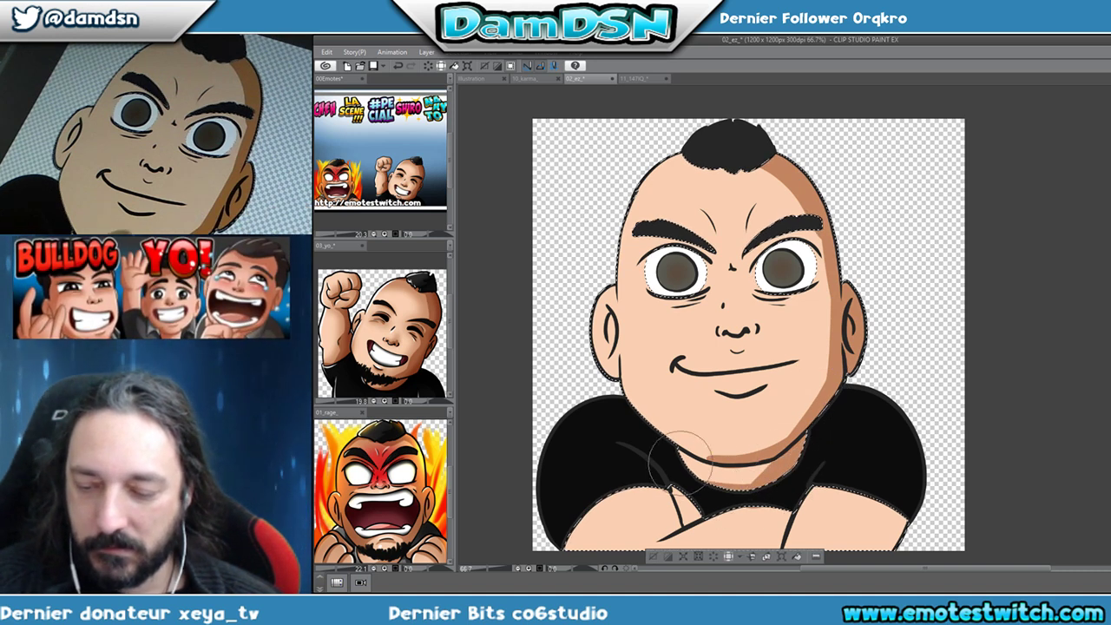
{"action": "scroll", "coordinate": [748, 497], "scroll_direction": "down", "scroll_amount": 3}
{"action": "mouse_move", "coordinate": [894, 408]}
{"action": "left_mouse_down"}
{"action": "mouse_move", "coordinate": [807, 509]}
{"action": "mouse_move", "coordinate": [786, 443]}
{"action": "left_mouse_up"}
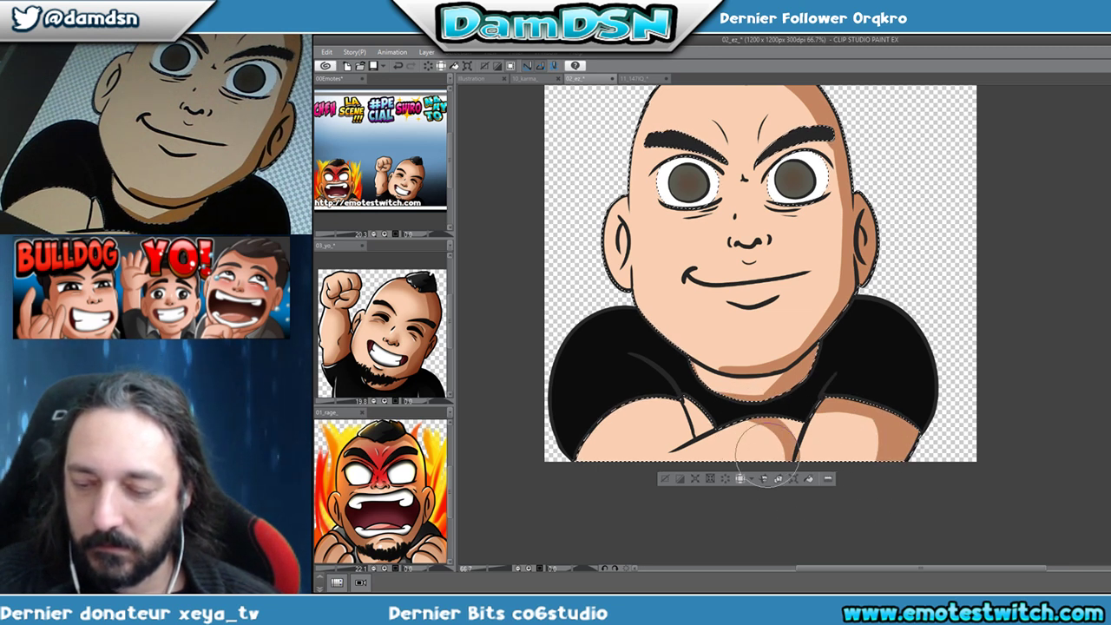
{"action": "left_click_drag", "start_coordinate": [749, 443], "coordinate": [788, 434]}
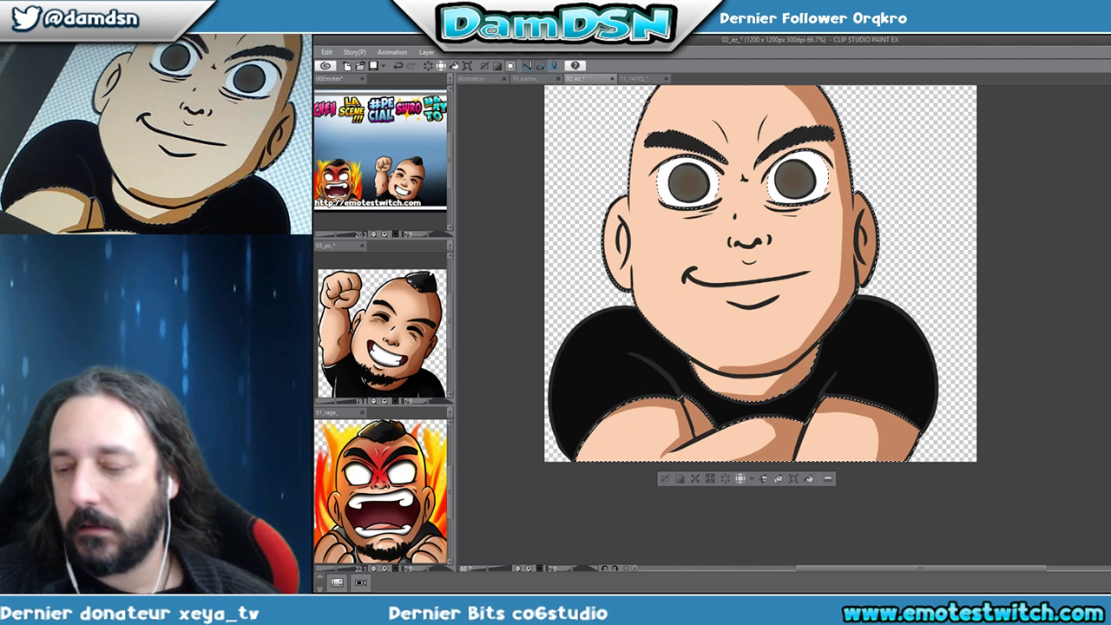
Paint small brown shadows around the nose and under the lower lip, and save 02_ez.
{"action": "left_click_drag", "start_coordinate": [891, 301], "coordinate": [847, 466]}
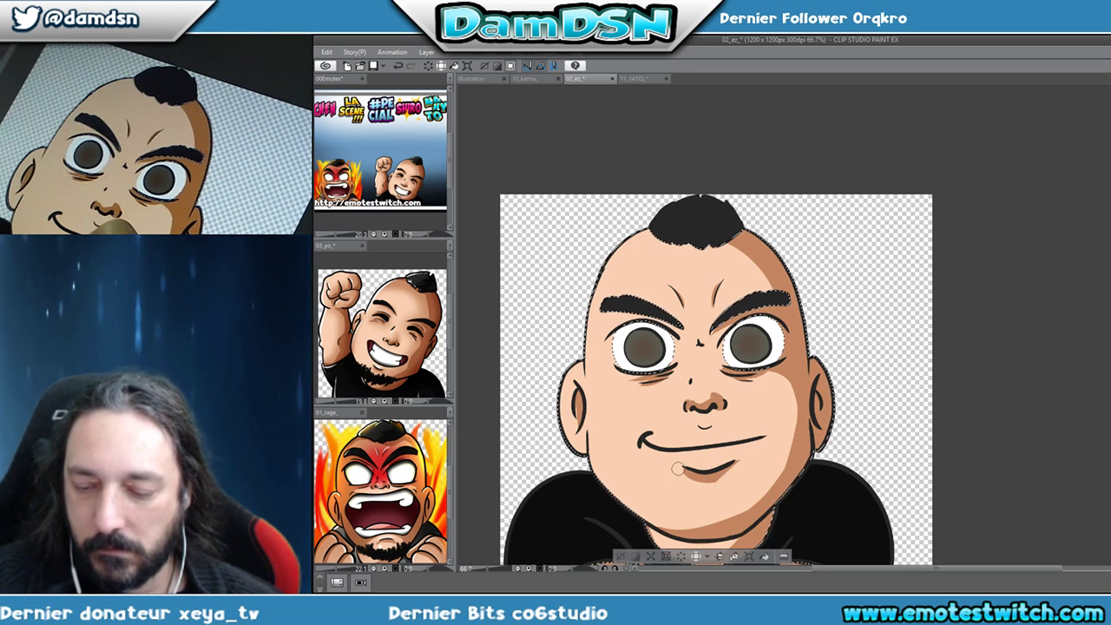
{"action": "mouse_move", "coordinate": [675, 467]}
{"action": "left_mouse_down"}
{"action": "mouse_move", "coordinate": [732, 464]}
{"action": "mouse_move", "coordinate": [693, 478]}
{"action": "mouse_move", "coordinate": [719, 470]}
{"action": "mouse_move", "coordinate": [691, 473]}
{"action": "mouse_move", "coordinate": [679, 461]}
{"action": "mouse_move", "coordinate": [690, 461]}
{"action": "mouse_move", "coordinate": [681, 477]}
{"action": "mouse_move", "coordinate": [708, 480]}
{"action": "mouse_move", "coordinate": [759, 459]}
{"action": "mouse_move", "coordinate": [718, 479]}
{"action": "mouse_move", "coordinate": [683, 468]}
{"action": "mouse_move", "coordinate": [708, 479]}
{"action": "left_mouse_up"}
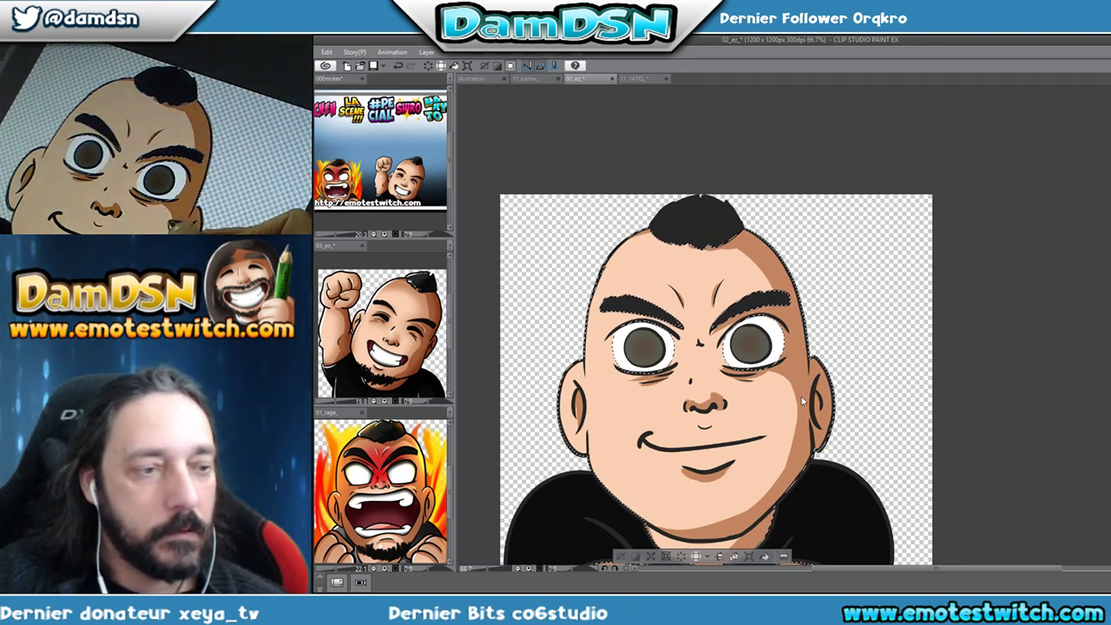
{"action": "key", "text": "ctrl+s"}
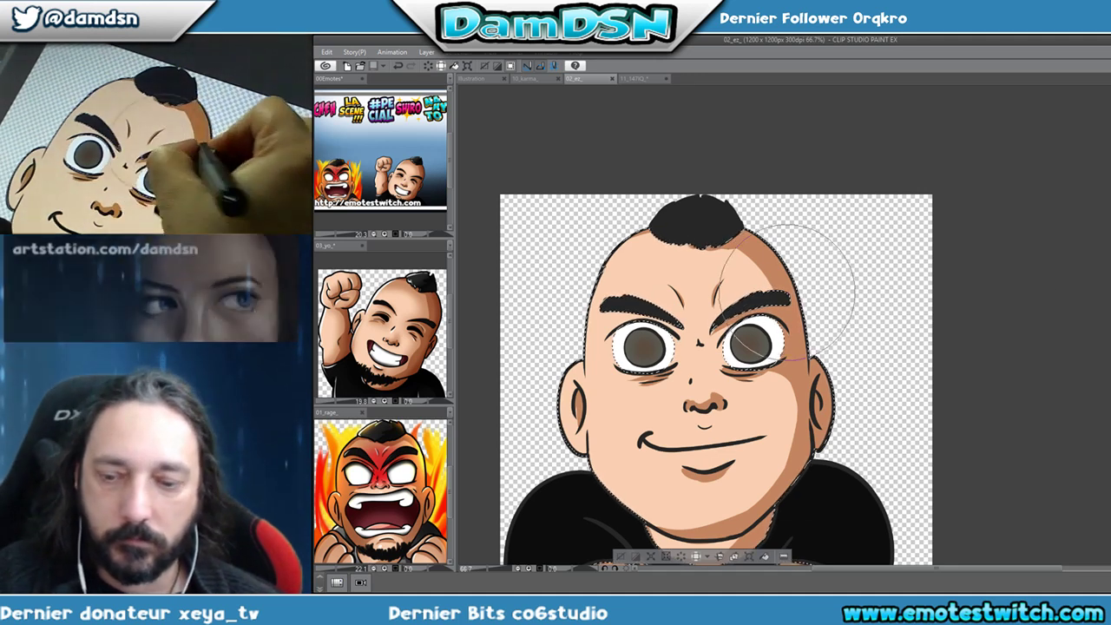
Airbrush soft brown shading over the forehead, face edges, neck and crossed arms of the 02_ez character.
{"action": "left_click_drag", "start_coordinate": [657, 218], "coordinate": [806, 229]}
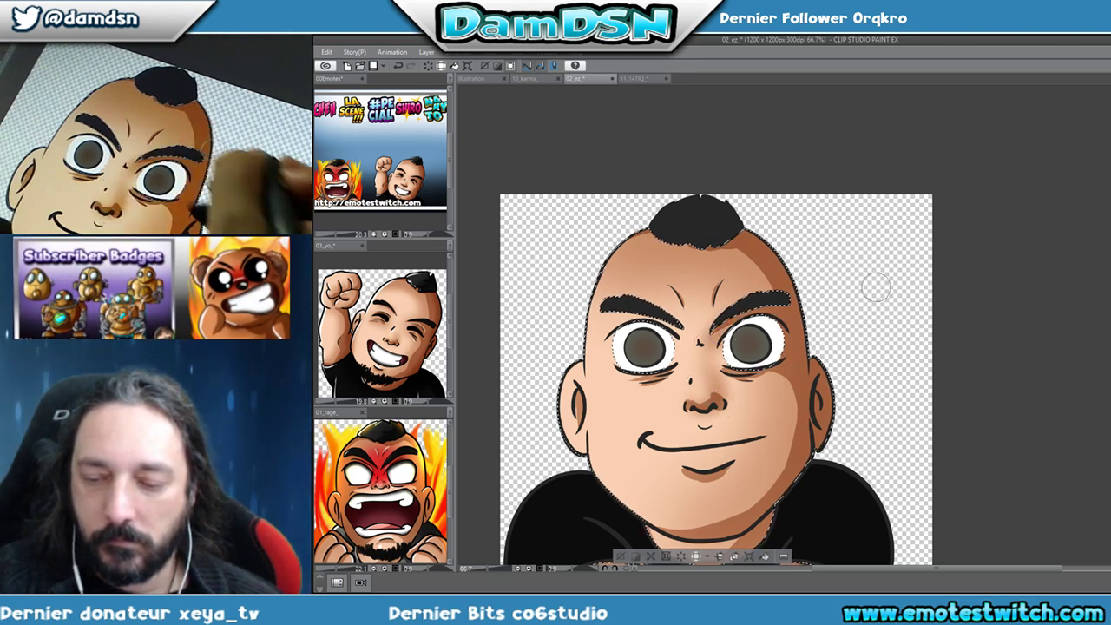
{"action": "left_click_drag", "start_coordinate": [626, 509], "coordinate": [652, 399]}
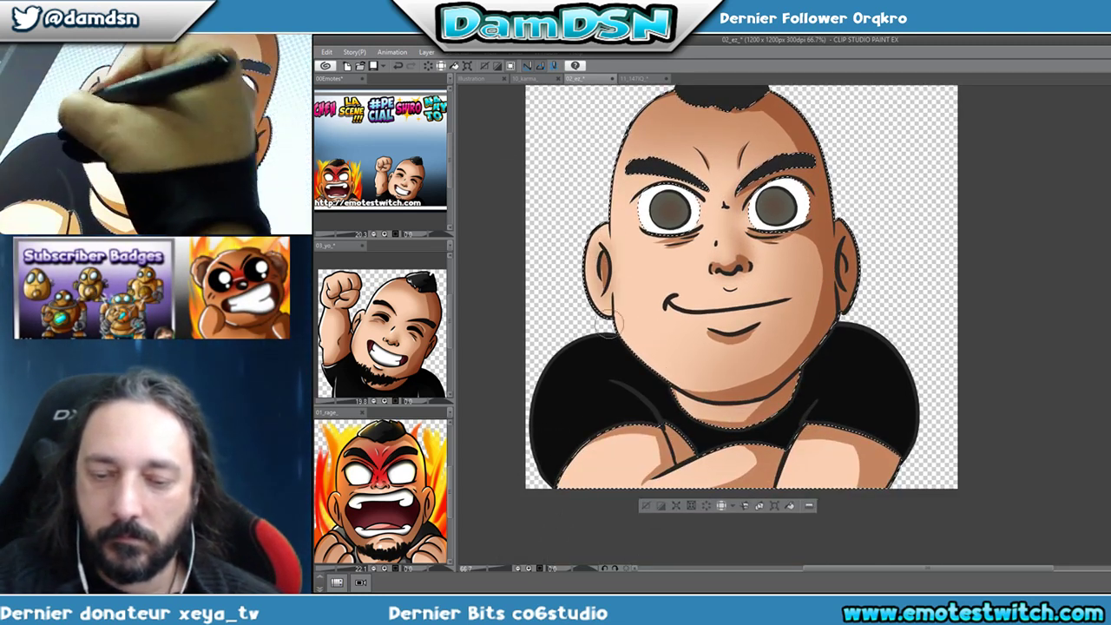
{"action": "left_click_drag", "start_coordinate": [652, 477], "coordinate": [631, 426]}
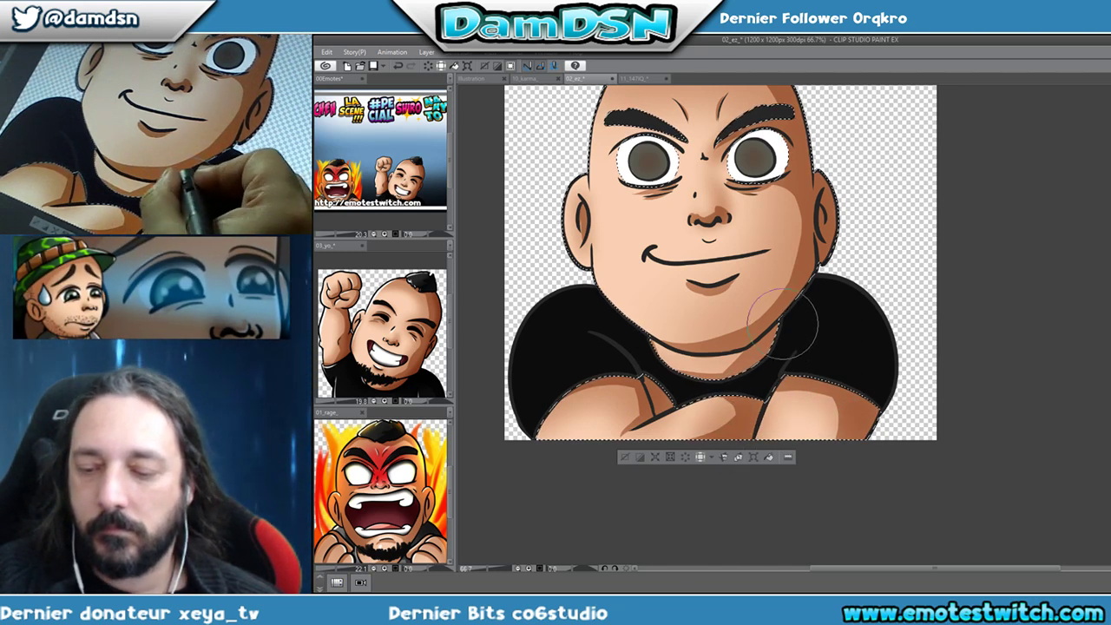
{"action": "scroll", "coordinate": [779, 351], "scroll_direction": "up", "scroll_amount": 4}
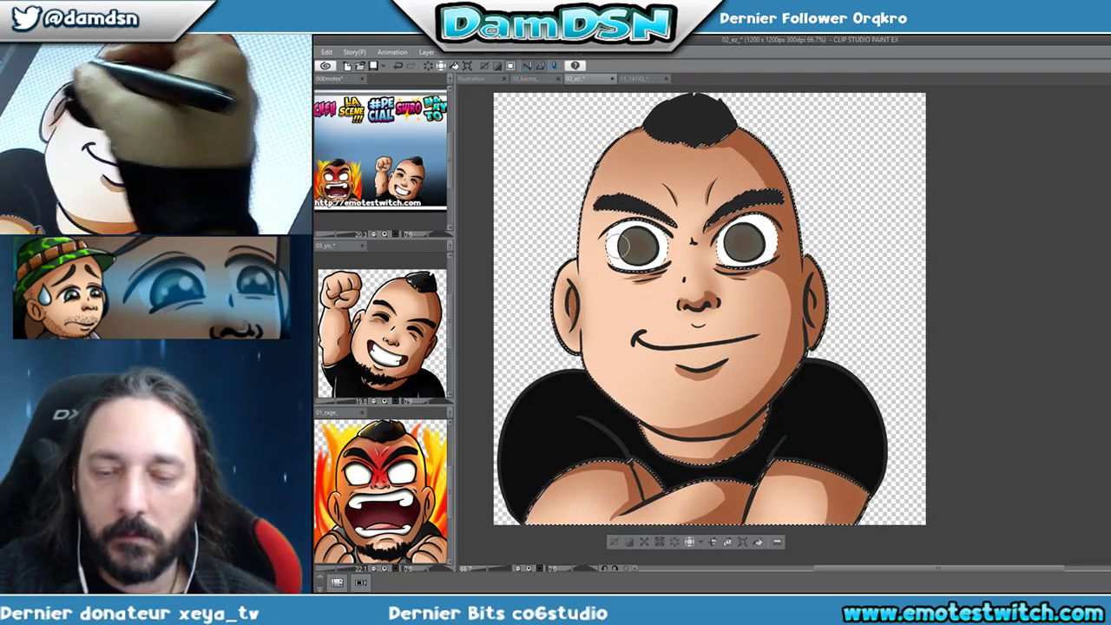
Paint white highlights on the skin along the head's lit edge, frown lines, nose and arms.
{"action": "scroll", "coordinate": [1056, 386], "scroll_direction": "up", "scroll_amount": 4}
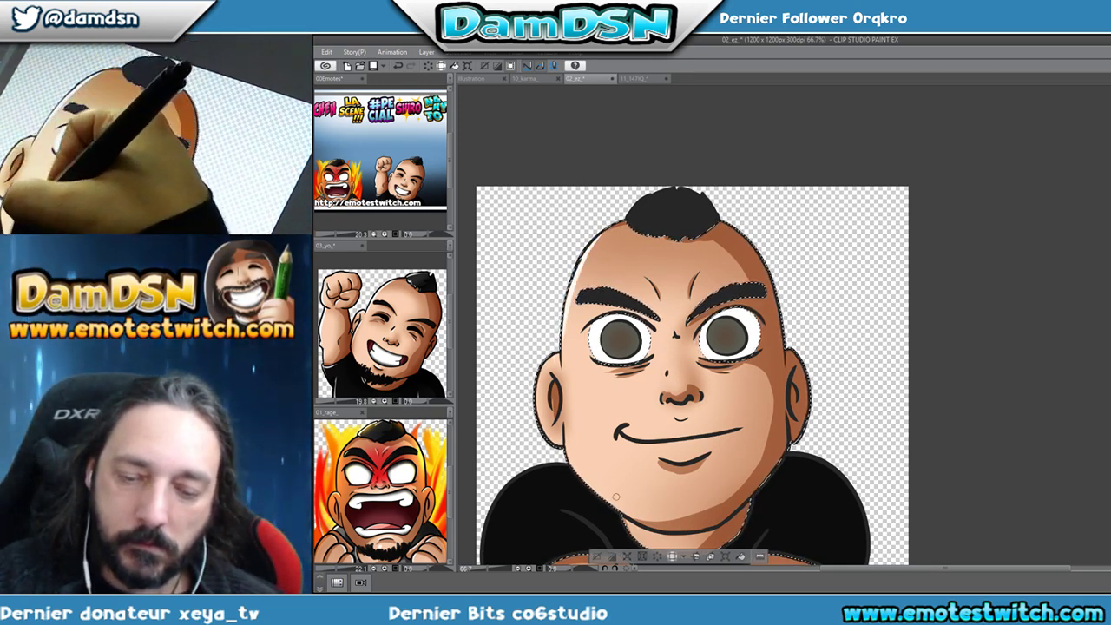
{"action": "left_click_drag", "start_coordinate": [583, 247], "coordinate": [563, 312]}
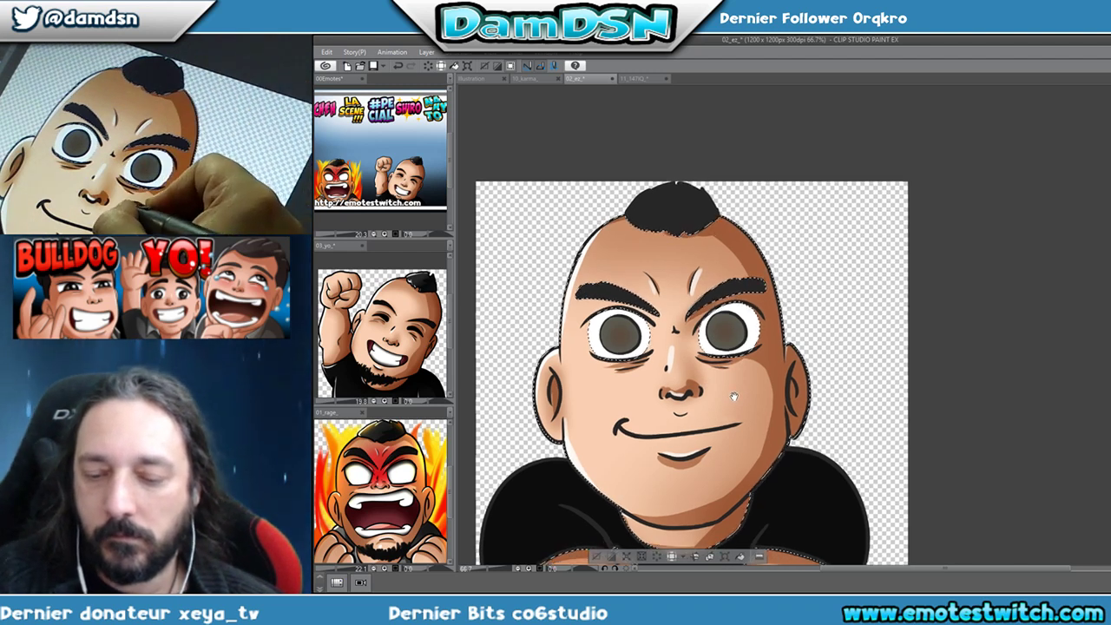
{"action": "left_click_drag", "start_coordinate": [693, 402], "coordinate": [710, 363]}
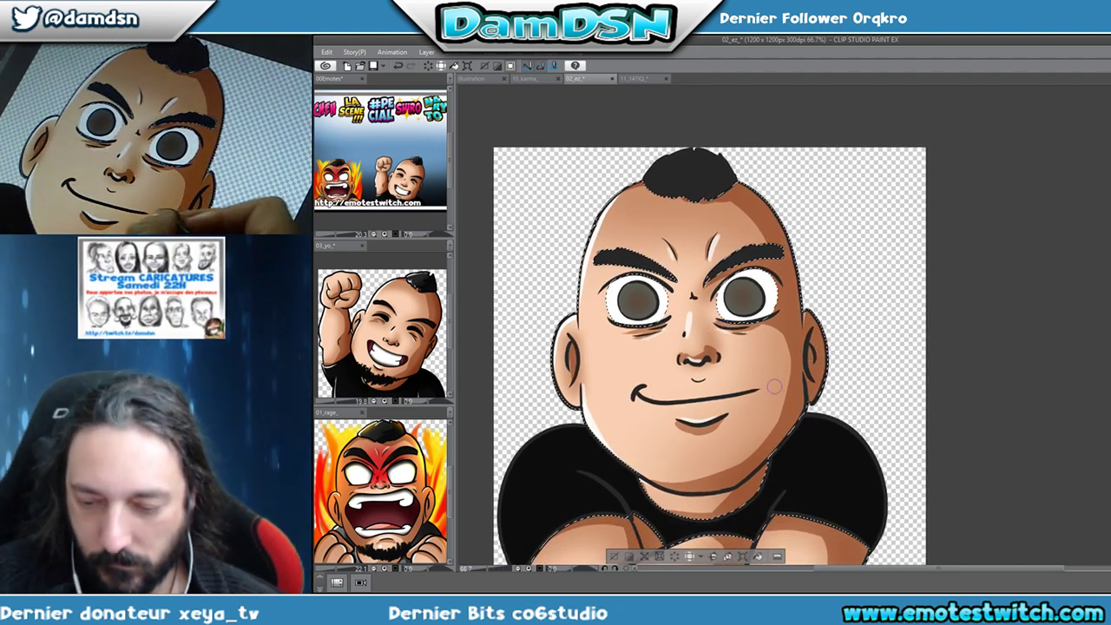
{"action": "left_click_drag", "start_coordinate": [672, 509], "coordinate": [699, 446]}
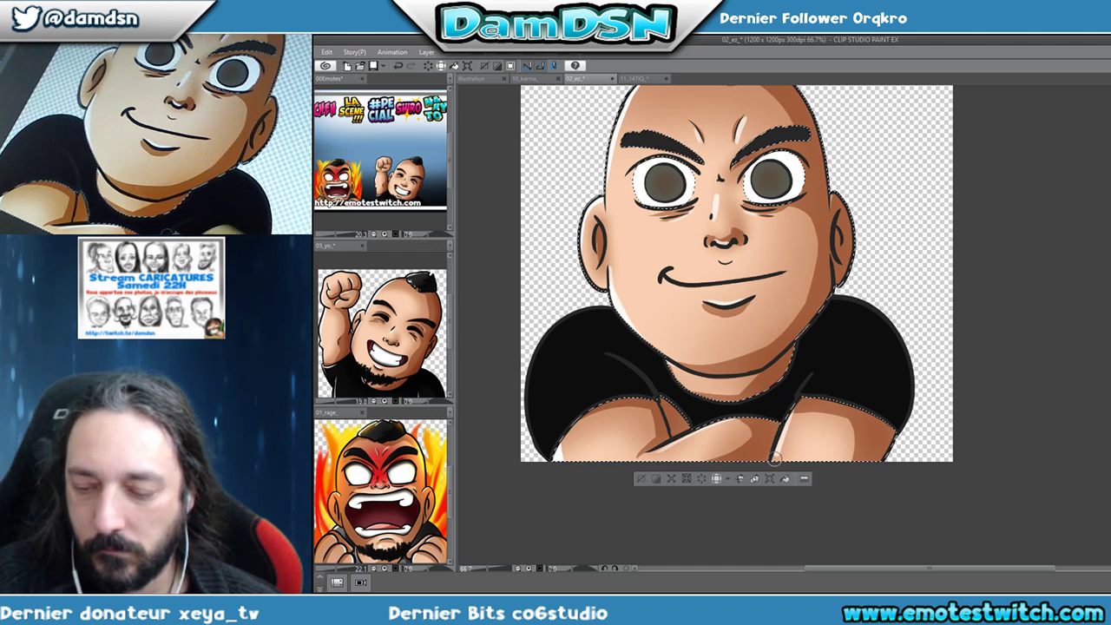
Paint light highlights on the black shirt's shoulders and folds and on the mohawk of the 02_ez character.
{"action": "left_click_drag", "start_coordinate": [876, 351], "coordinate": [883, 374]}
{"action": "left_click_drag", "start_coordinate": [608, 343], "coordinate": [550, 396]}
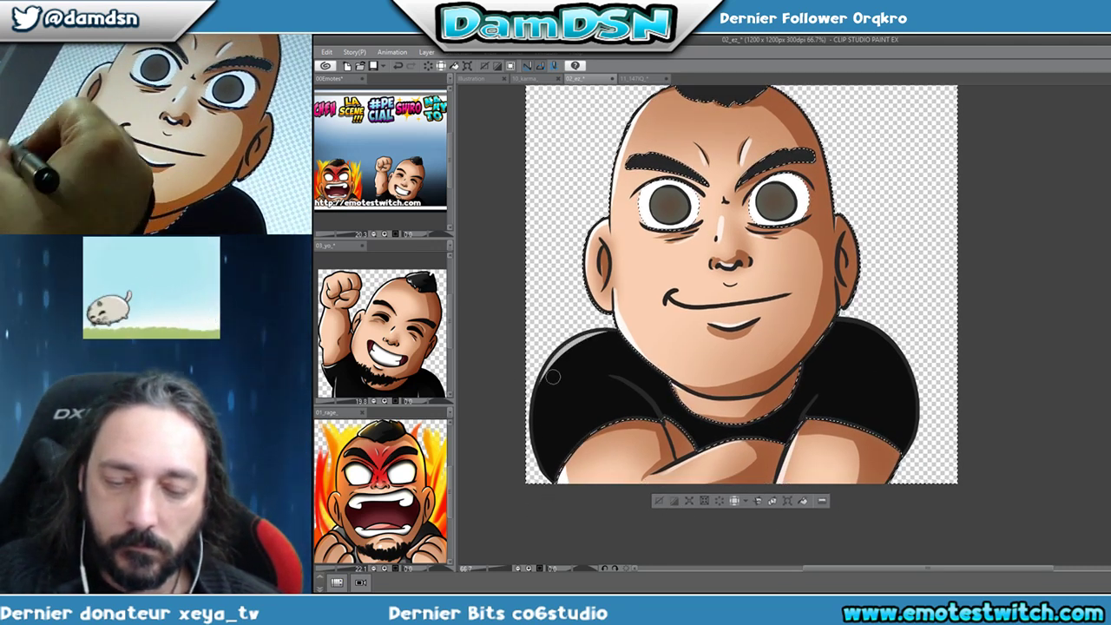
{"action": "left_click_drag", "start_coordinate": [904, 355], "coordinate": [909, 427]}
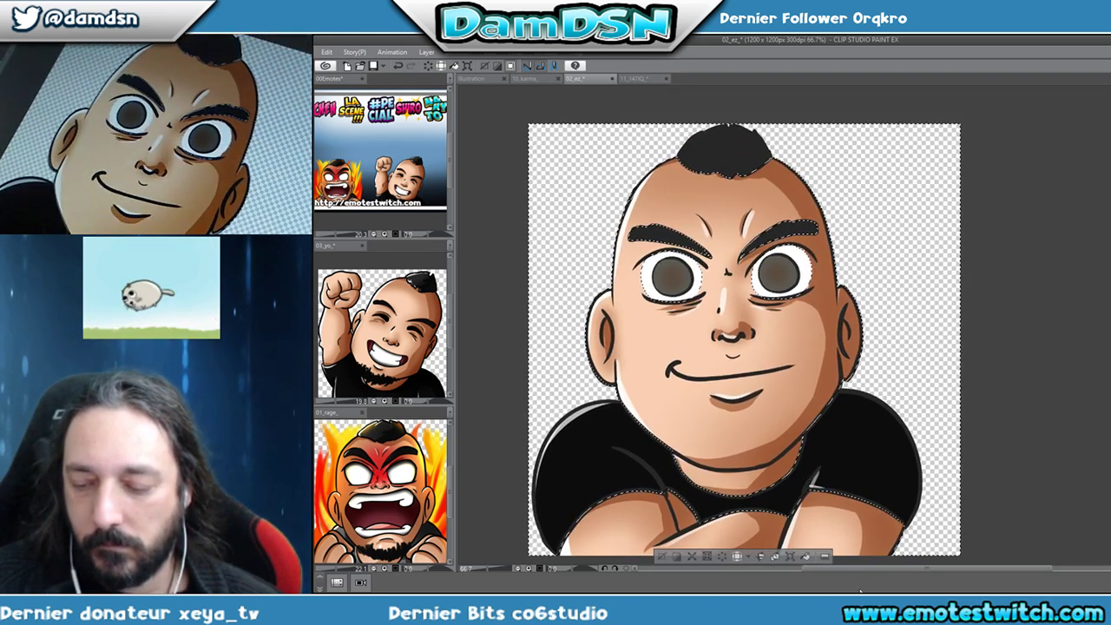
{"action": "left_click_drag", "start_coordinate": [880, 368], "coordinate": [885, 505]}
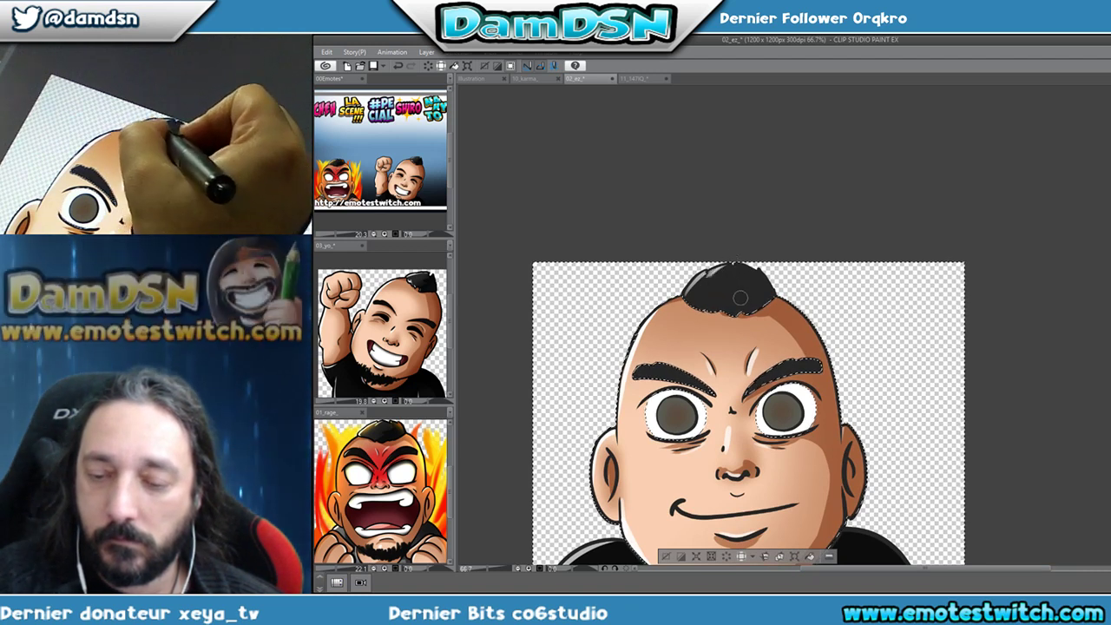
{"action": "left_click_drag", "start_coordinate": [886, 425], "coordinate": [889, 335]}
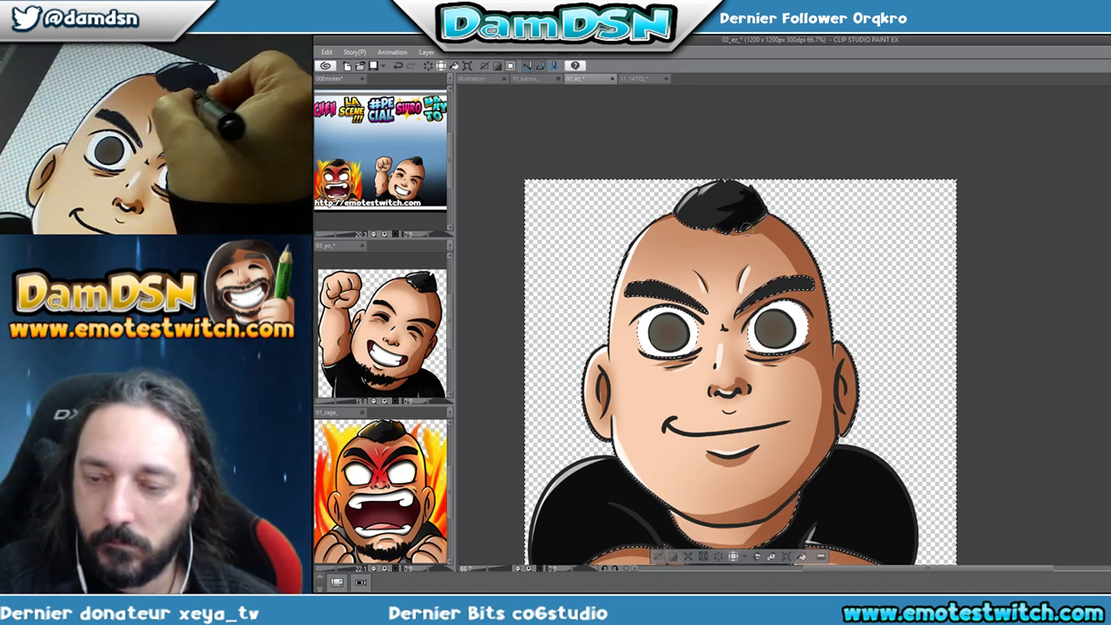
{"action": "left_click_drag", "start_coordinate": [759, 282], "coordinate": [795, 187]}
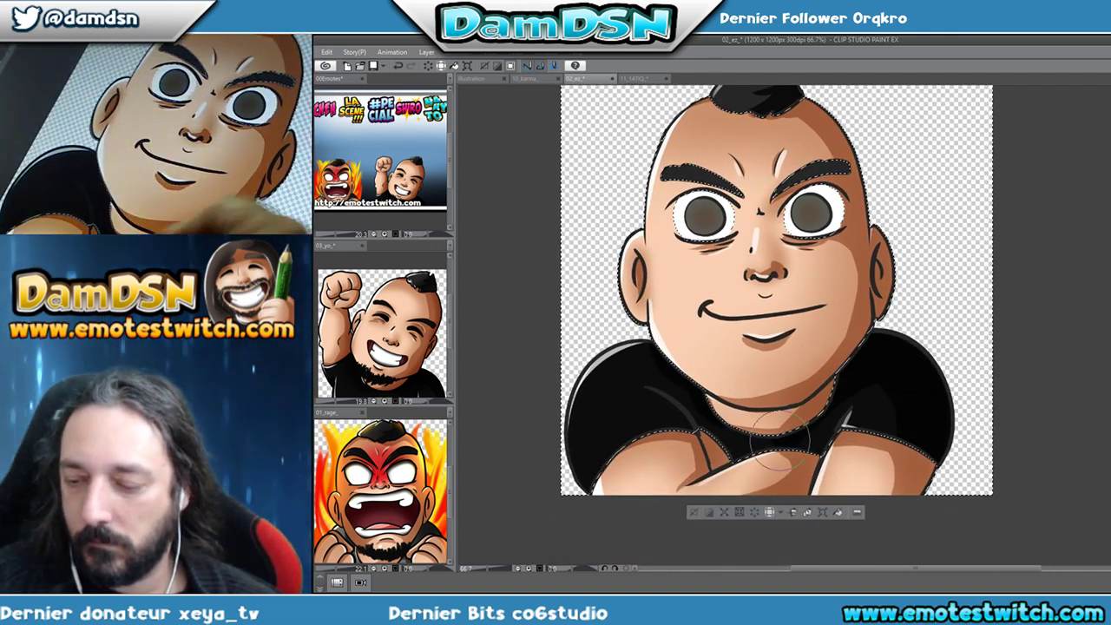
Clear the current selection and select the irises of both eyes of the 02_ez character.
{"action": "left_click_drag", "start_coordinate": [720, 368], "coordinate": [662, 415]}
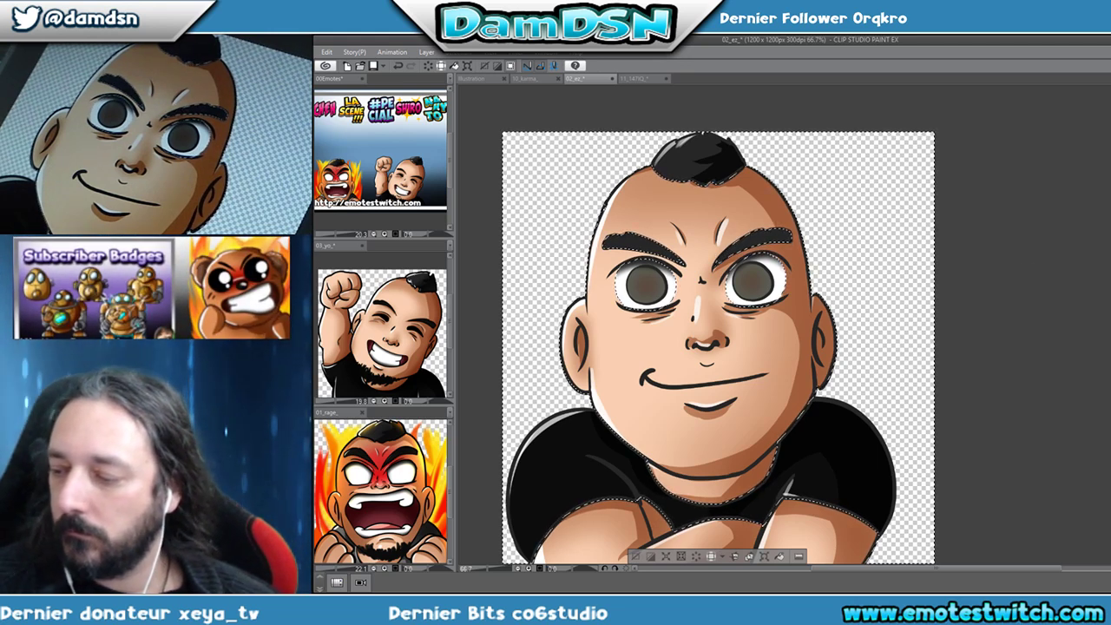
{"action": "key", "text": "ctrl+d"}
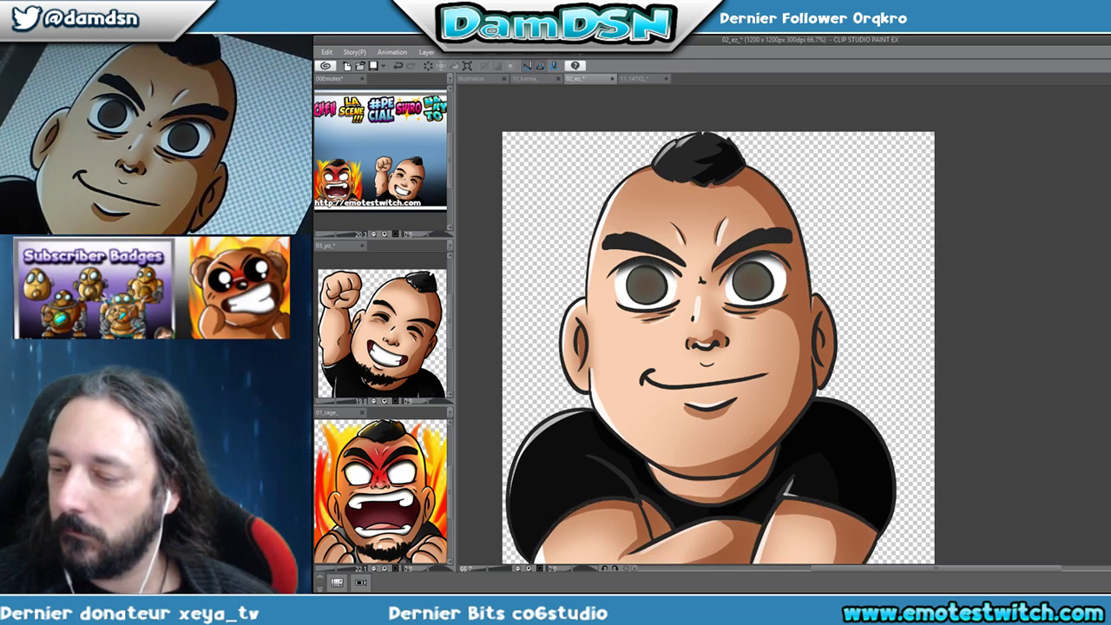
{"action": "left_click_drag", "start_coordinate": [752, 264], "coordinate": [750, 264]}
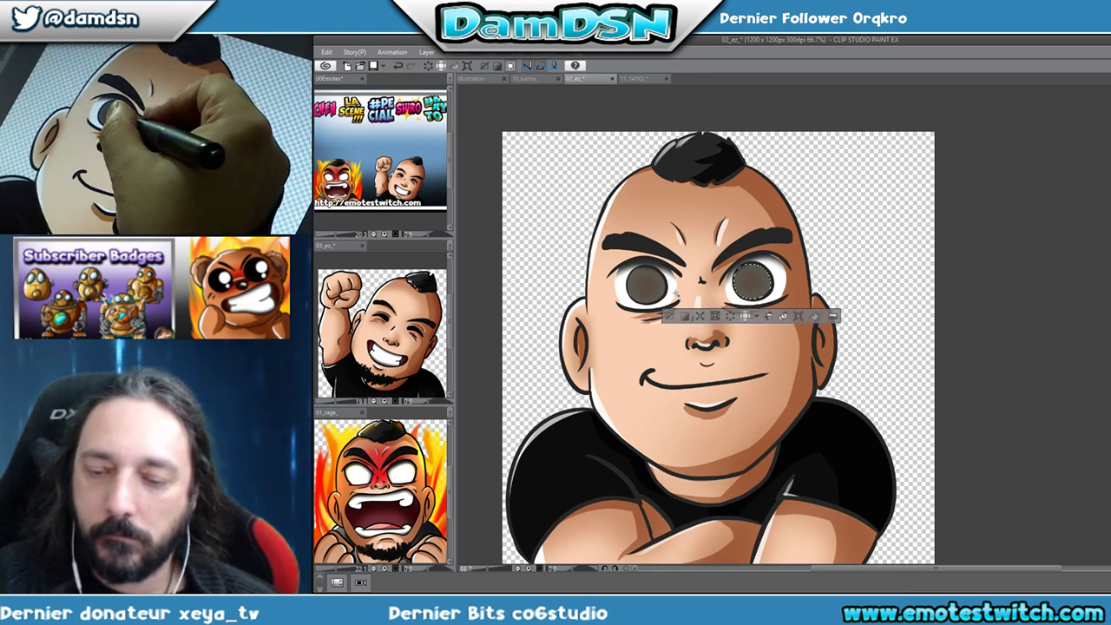
Paint a dark round pupil and two soft white reflections in the iris on the lit side of the face.
{"action": "scroll", "coordinate": [752, 283], "scroll_direction": "up", "scroll_amount": 5}
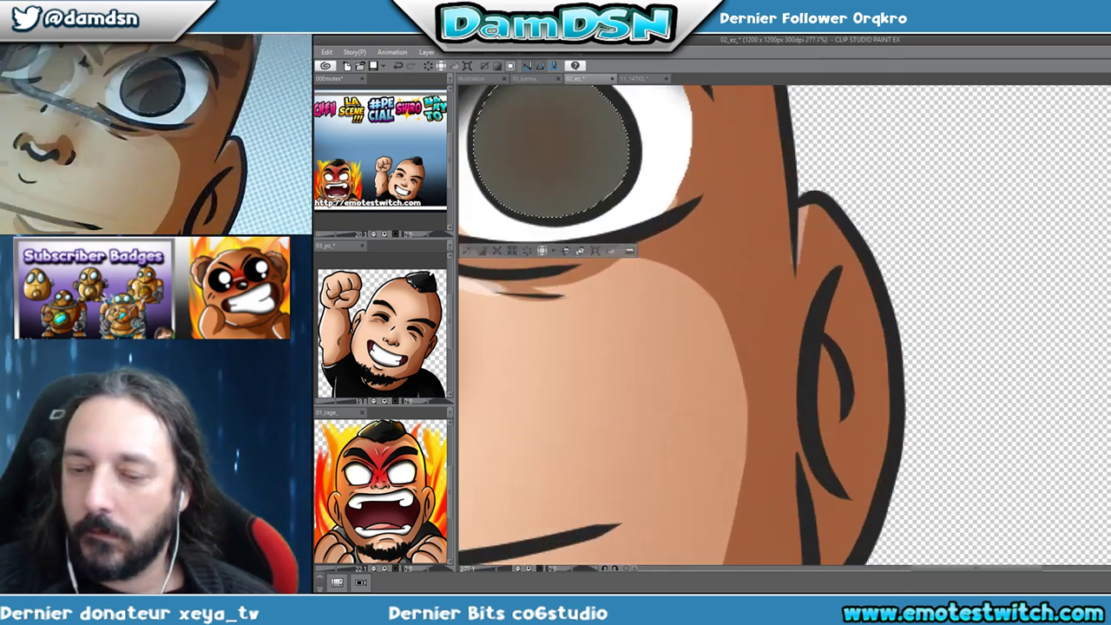
{"action": "left_click_drag", "start_coordinate": [747, 340], "coordinate": [798, 443]}
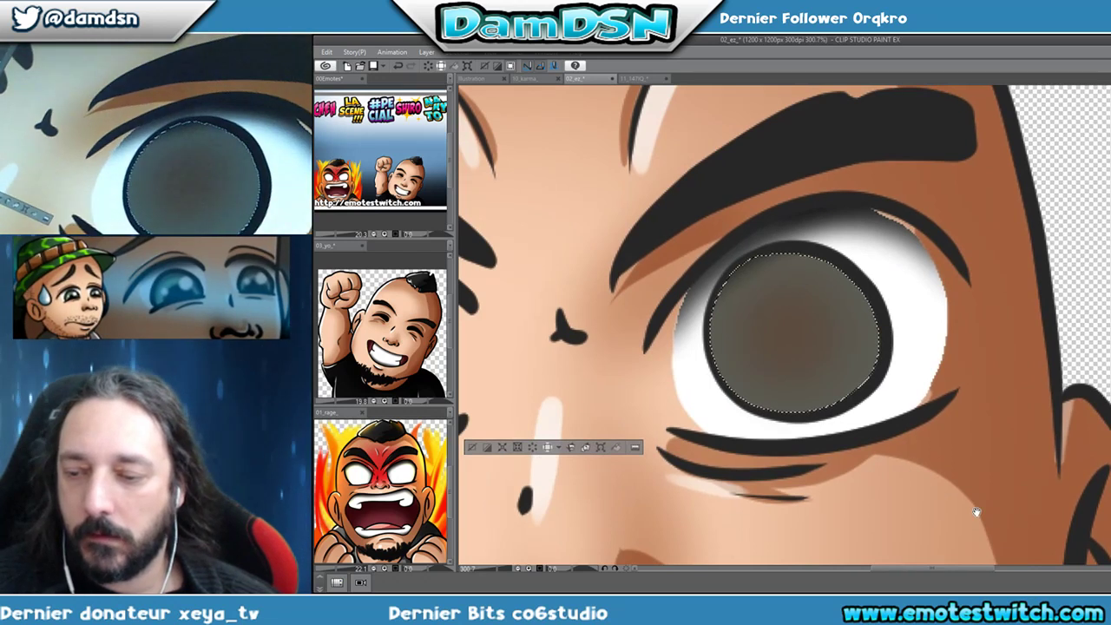
{"action": "left_click_drag", "start_coordinate": [962, 490], "coordinate": [981, 494]}
{"action": "left_click_drag", "start_coordinate": [556, 486], "coordinate": [858, 497]}
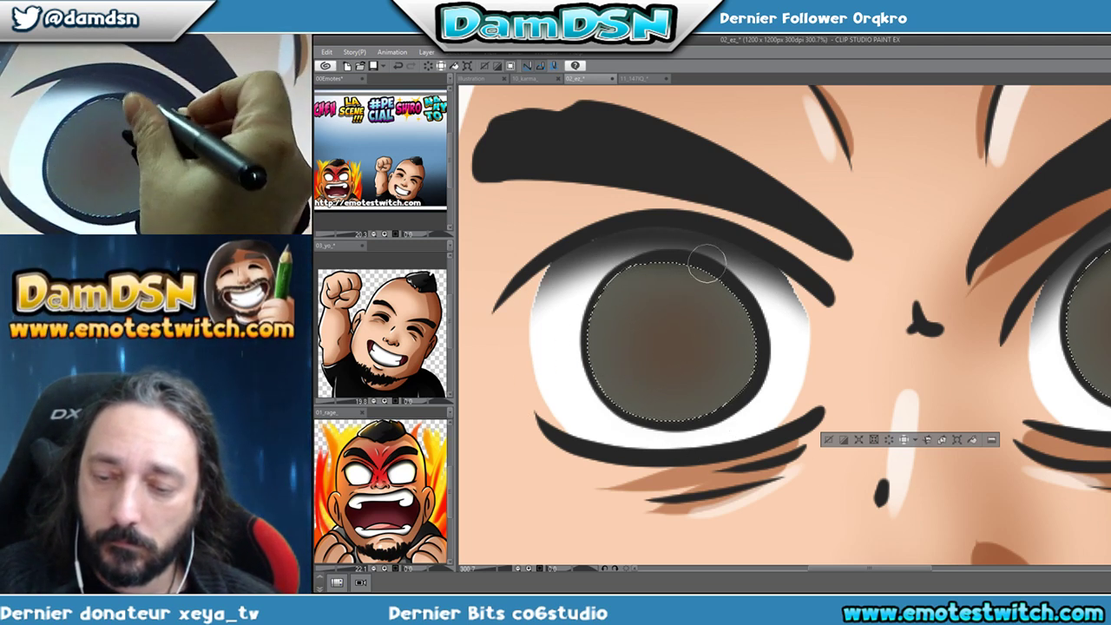
{"action": "left_click_drag", "start_coordinate": [675, 336], "coordinate": [664, 341]}
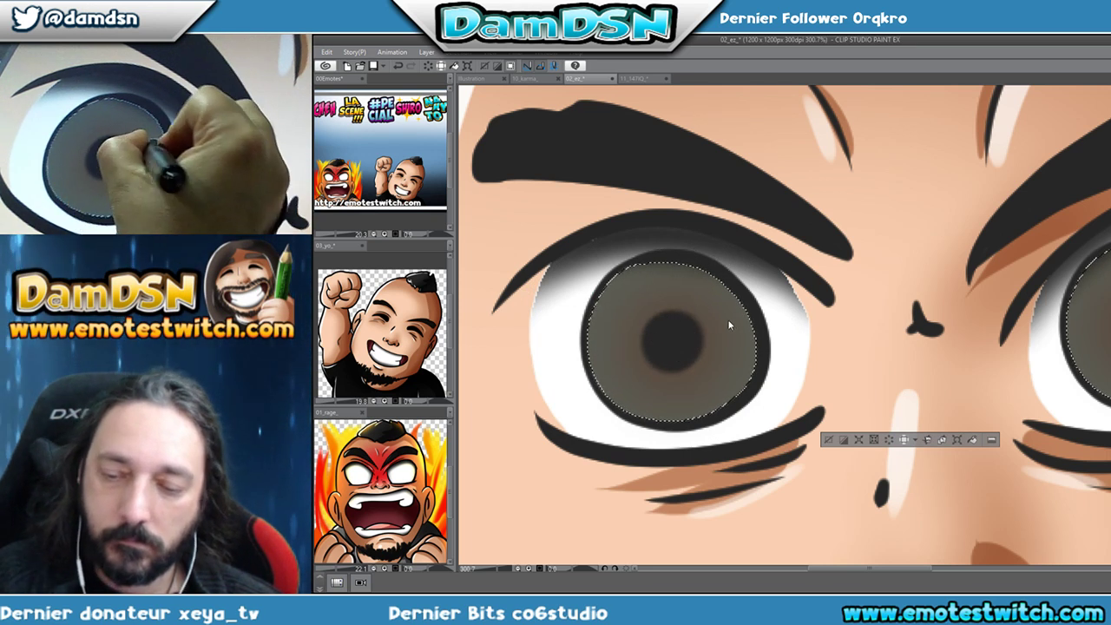
{"action": "mouse_move", "coordinate": [732, 315]}
{"action": "left_mouse_down"}
{"action": "mouse_move", "coordinate": [624, 281]}
{"action": "mouse_move", "coordinate": [651, 511]}
{"action": "mouse_move", "coordinate": [700, 300]}
{"action": "mouse_move", "coordinate": [647, 267]}
{"action": "mouse_move", "coordinate": [605, 442]}
{"action": "mouse_move", "coordinate": [620, 314]}
{"action": "mouse_move", "coordinate": [708, 325]}
{"action": "mouse_move", "coordinate": [665, 292]}
{"action": "mouse_move", "coordinate": [730, 360]}
{"action": "mouse_move", "coordinate": [705, 299]}
{"action": "mouse_move", "coordinate": [712, 410]}
{"action": "mouse_move", "coordinate": [690, 374]}
{"action": "mouse_move", "coordinate": [746, 297]}
{"action": "mouse_move", "coordinate": [723, 273]}
{"action": "mouse_move", "coordinate": [590, 301]}
{"action": "mouse_move", "coordinate": [608, 326]}
{"action": "mouse_move", "coordinate": [586, 324]}
{"action": "mouse_move", "coordinate": [625, 401]}
{"action": "mouse_move", "coordinate": [598, 350]}
{"action": "mouse_move", "coordinate": [684, 278]}
{"action": "mouse_move", "coordinate": [643, 292]}
{"action": "mouse_move", "coordinate": [690, 284]}
{"action": "mouse_move", "coordinate": [747, 348]}
{"action": "mouse_move", "coordinate": [775, 357]}
{"action": "mouse_move", "coordinate": [719, 265]}
{"action": "mouse_move", "coordinate": [742, 277]}
{"action": "mouse_move", "coordinate": [760, 393]}
{"action": "mouse_move", "coordinate": [735, 307]}
{"action": "mouse_move", "coordinate": [751, 282]}
{"action": "left_mouse_up"}
{"action": "mouse_move", "coordinate": [790, 375]}
{"action": "left_mouse_down"}
{"action": "mouse_move", "coordinate": [660, 300]}
{"action": "mouse_move", "coordinate": [665, 317]}
{"action": "mouse_move", "coordinate": [633, 298]}
{"action": "mouse_move", "coordinate": [645, 310]}
{"action": "mouse_move", "coordinate": [657, 293]}
{"action": "left_mouse_up"}
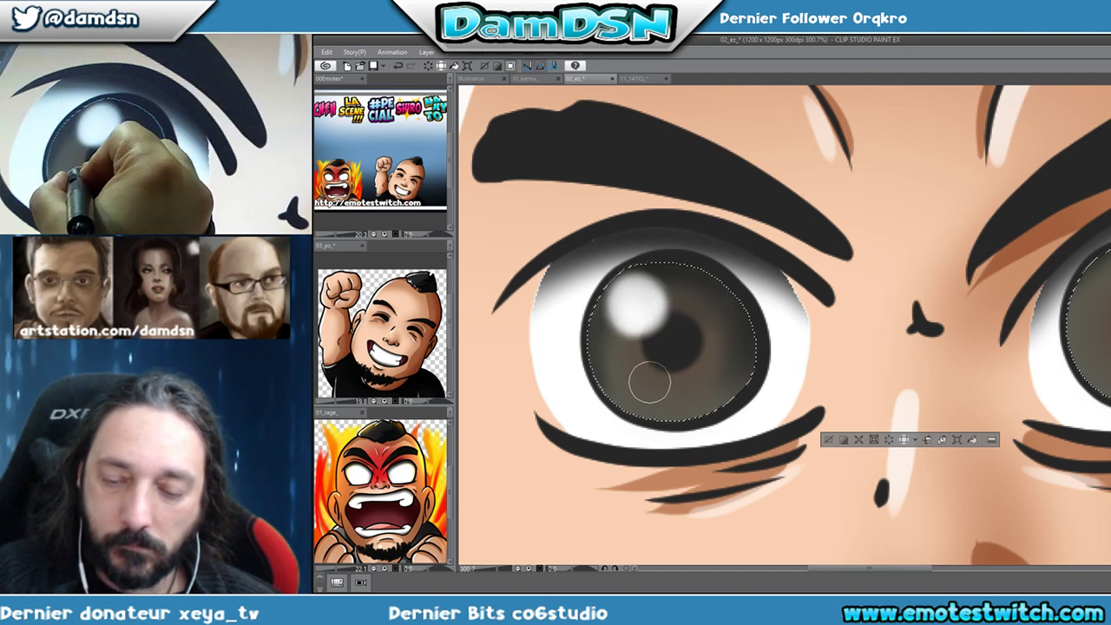
{"action": "left_click_drag", "start_coordinate": [651, 384], "coordinate": [650, 385]}
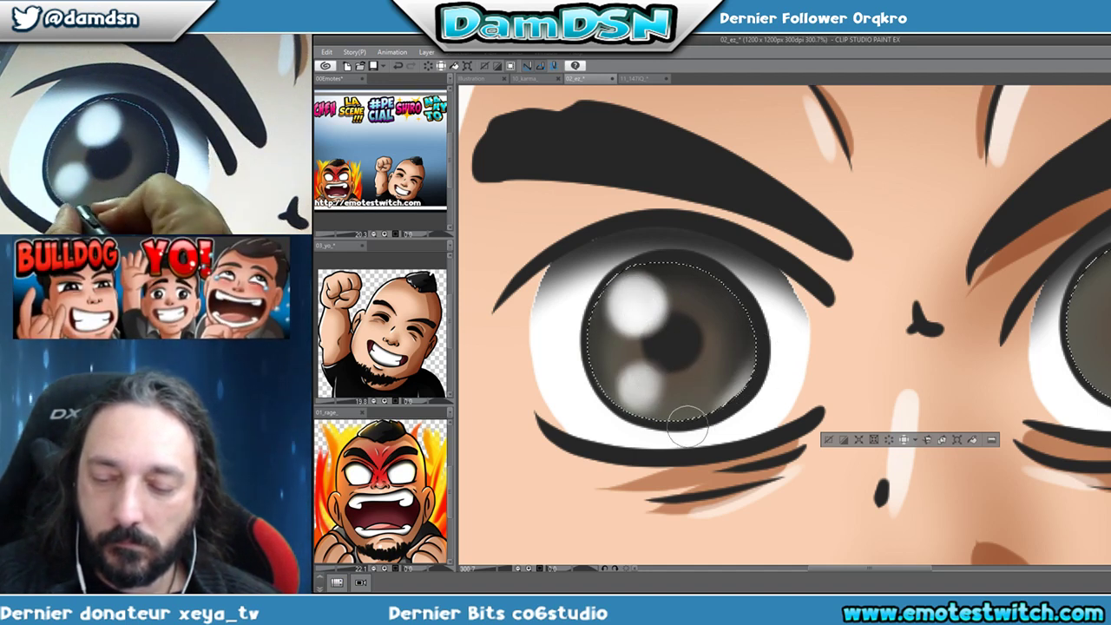
Paint a black pupil, dark upper shading and two white reflections in the iris on the shaded side of the face.
{"action": "left_click_drag", "start_coordinate": [1107, 291], "coordinate": [799, 304]}
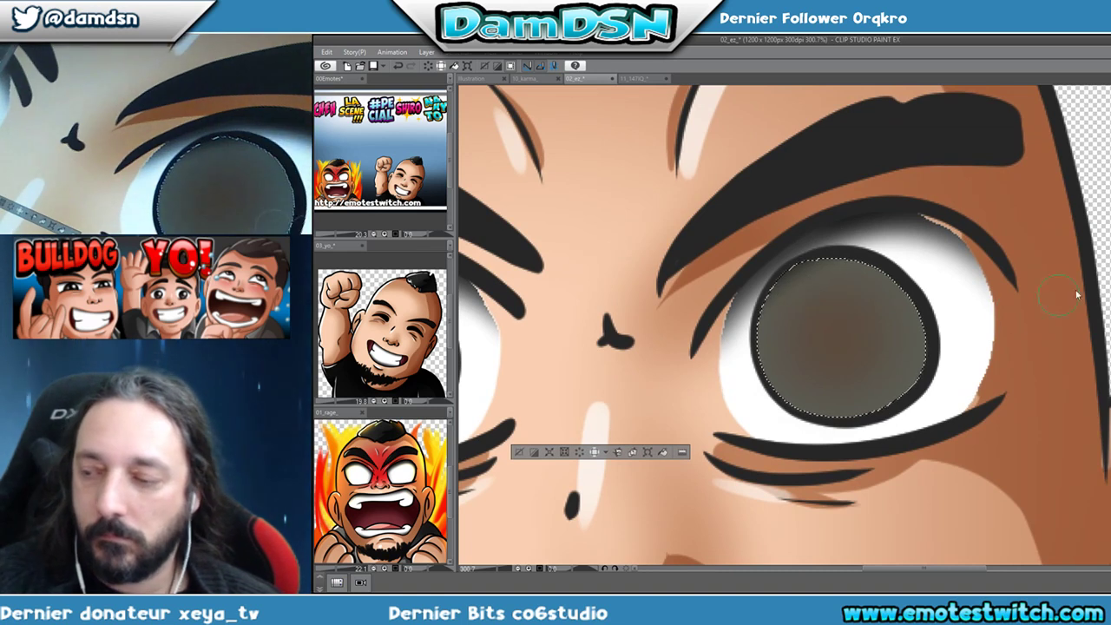
{"action": "mouse_move", "coordinate": [843, 330]}
{"action": "left_mouse_down"}
{"action": "mouse_move", "coordinate": [695, 389]}
{"action": "mouse_move", "coordinate": [945, 389]}
{"action": "mouse_move", "coordinate": [691, 388]}
{"action": "mouse_move", "coordinate": [822, 354]}
{"action": "mouse_move", "coordinate": [839, 322]}
{"action": "mouse_move", "coordinate": [830, 313]}
{"action": "mouse_move", "coordinate": [841, 339]}
{"action": "left_mouse_up"}
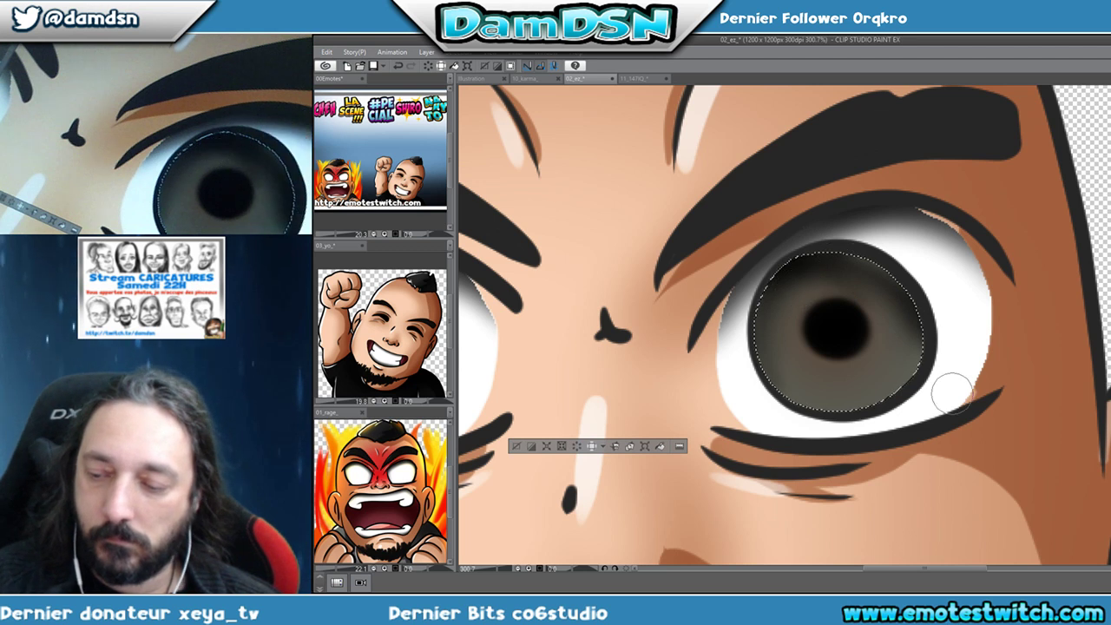
{"action": "left_click_drag", "start_coordinate": [790, 280], "coordinate": [795, 292]}
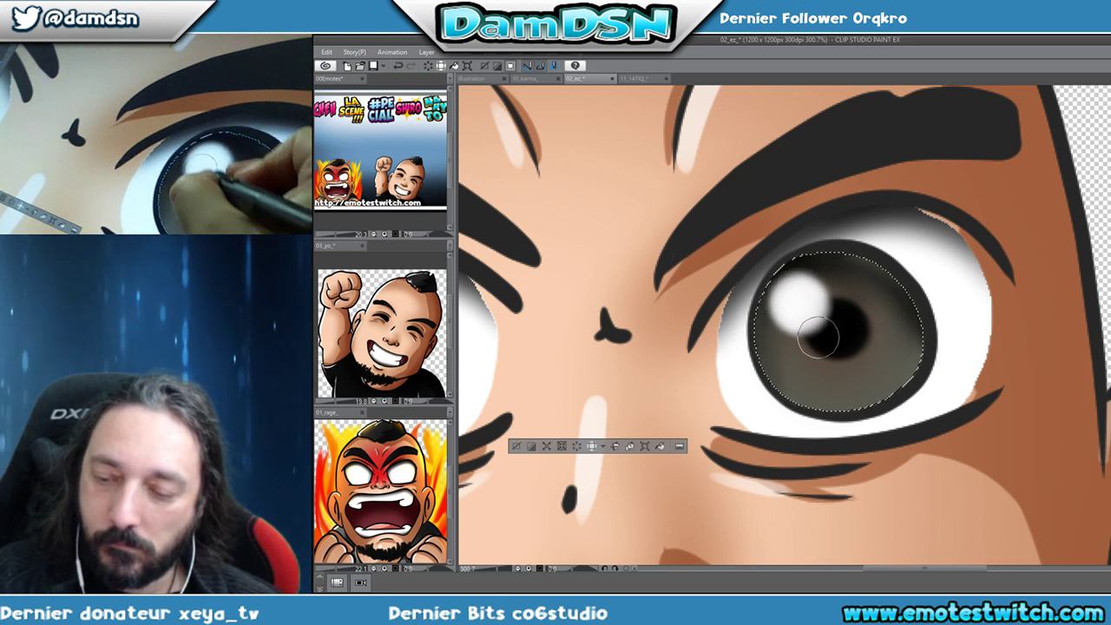
{"action": "left_click_drag", "start_coordinate": [825, 380], "coordinate": [849, 389]}
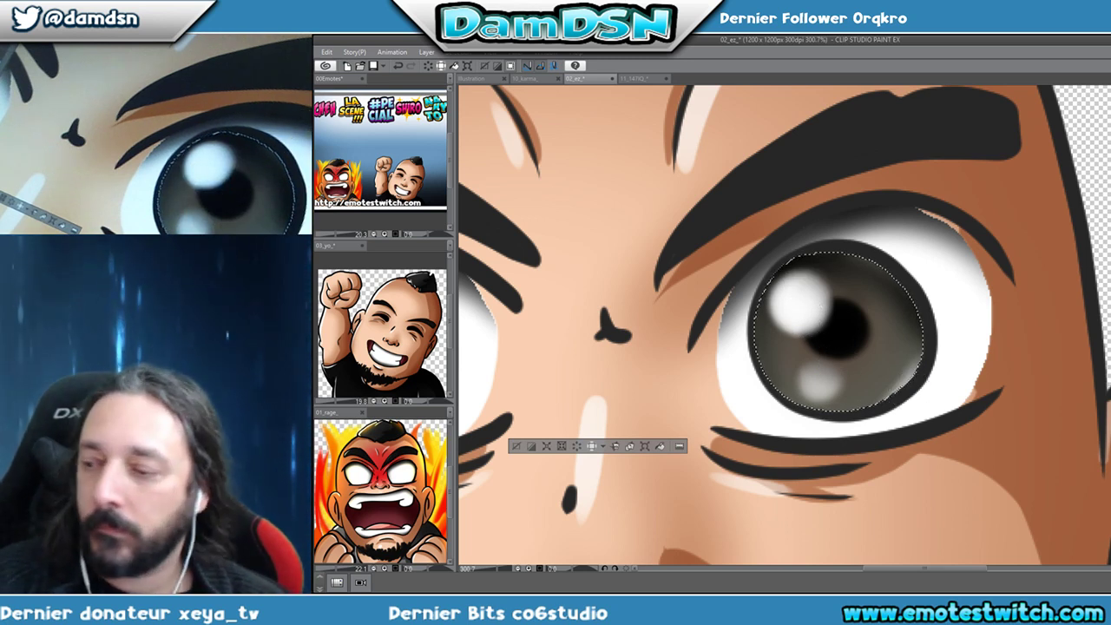
Deselect the irises and paint the light gap under the shaded eye's upper lid with the brown skin shadow colour.
{"action": "scroll", "coordinate": [782, 330], "scroll_direction": "down", "scroll_amount": 3}
{"action": "scroll", "coordinate": [781, 330], "scroll_direction": "up", "scroll_amount": 3}
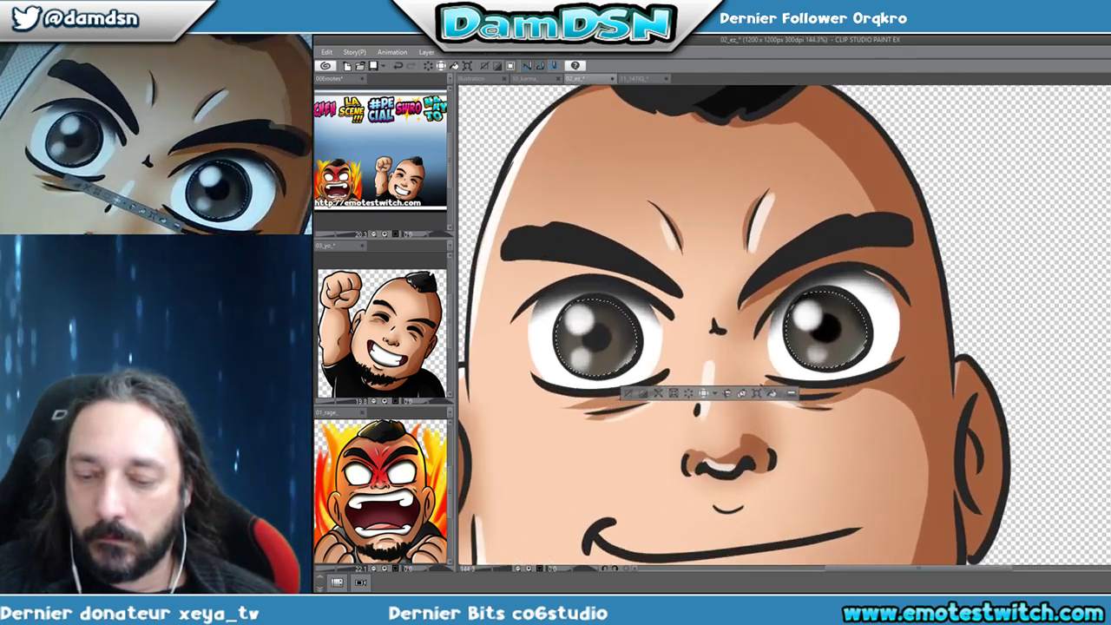
{"action": "scroll", "coordinate": [868, 330], "scroll_direction": "up", "scroll_amount": 5}
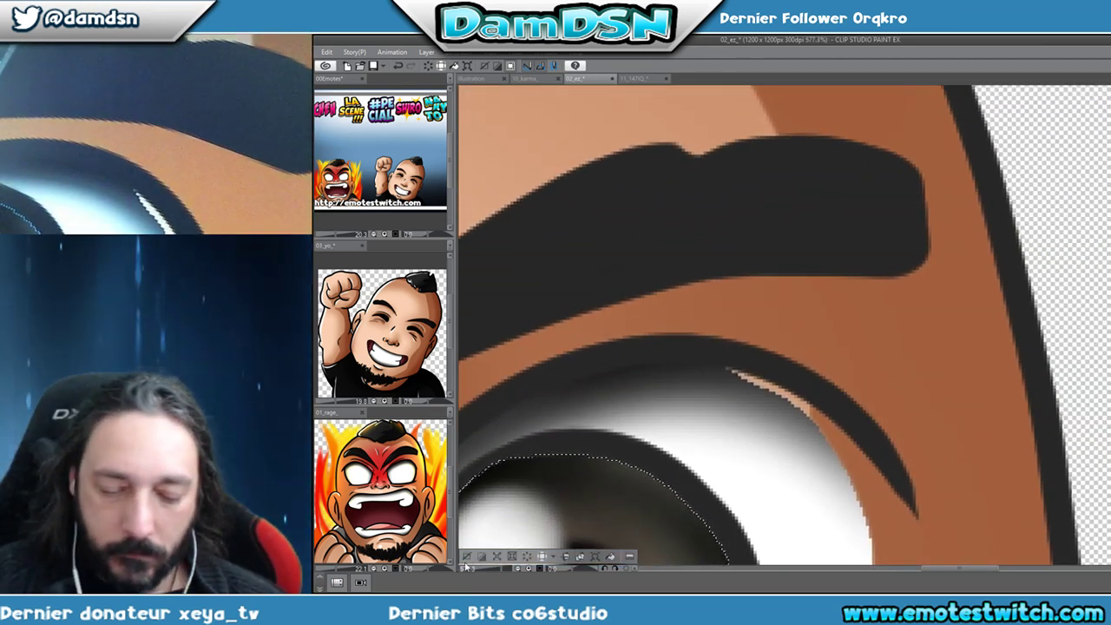
{"action": "key", "text": "ctrl+d"}
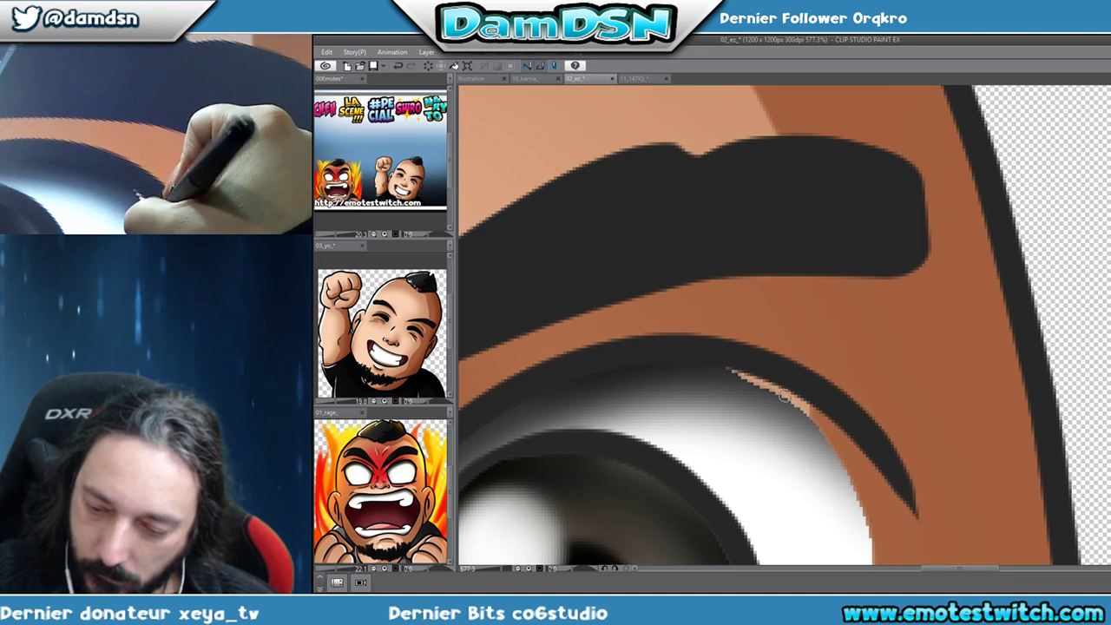
{"action": "left_click_drag", "start_coordinate": [785, 398], "coordinate": [807, 410]}
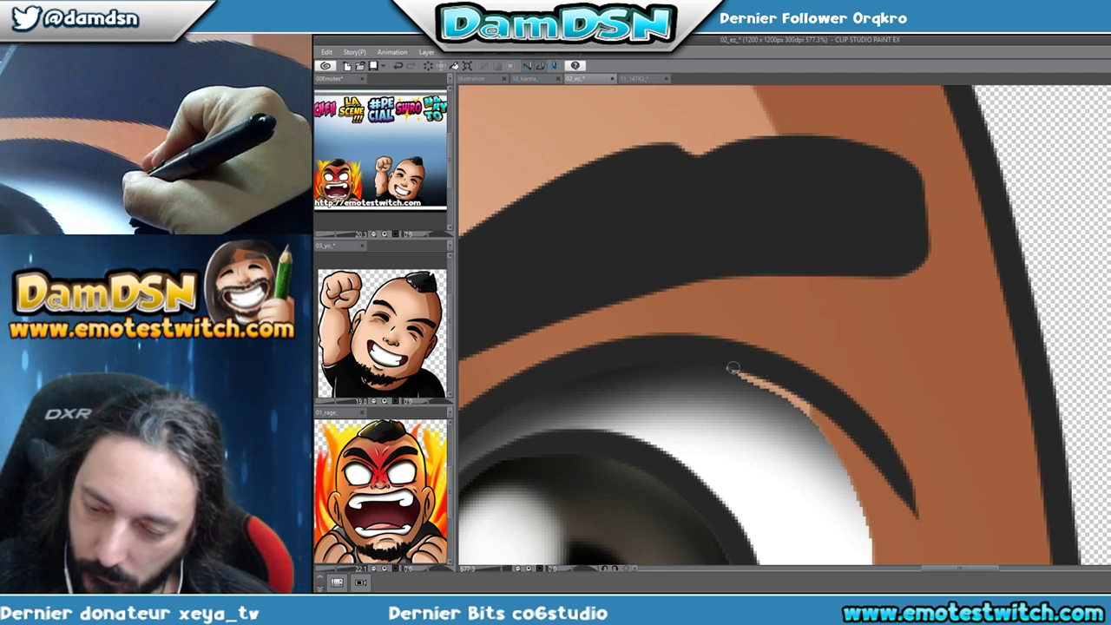
{"action": "left_click_drag", "start_coordinate": [734, 369], "coordinate": [799, 401]}
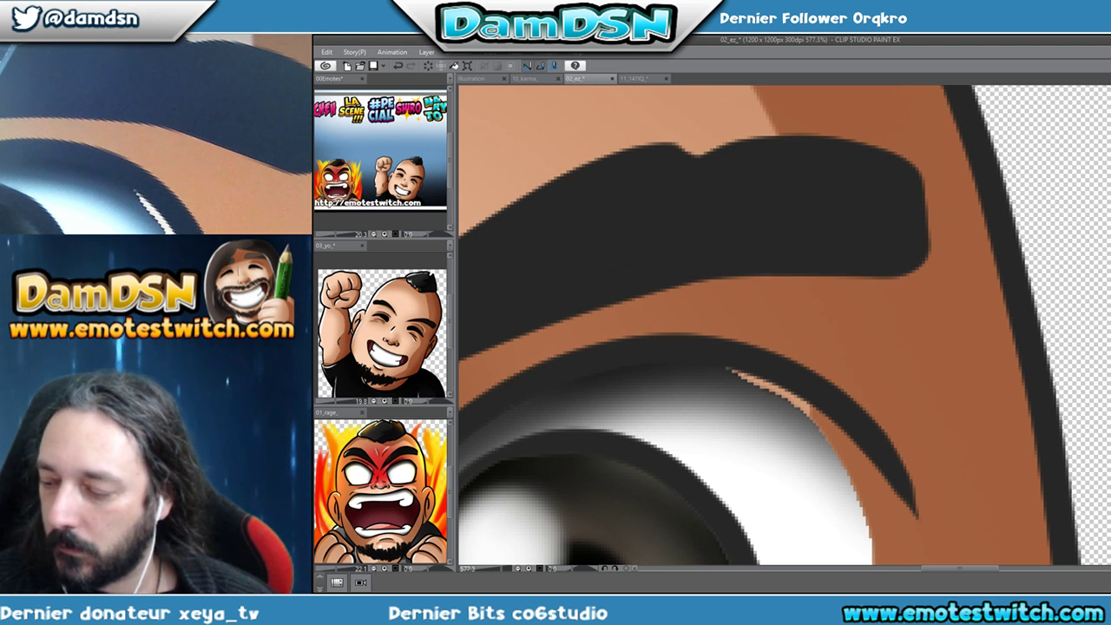
{"action": "left_click_drag", "start_coordinate": [731, 368], "coordinate": [806, 402]}
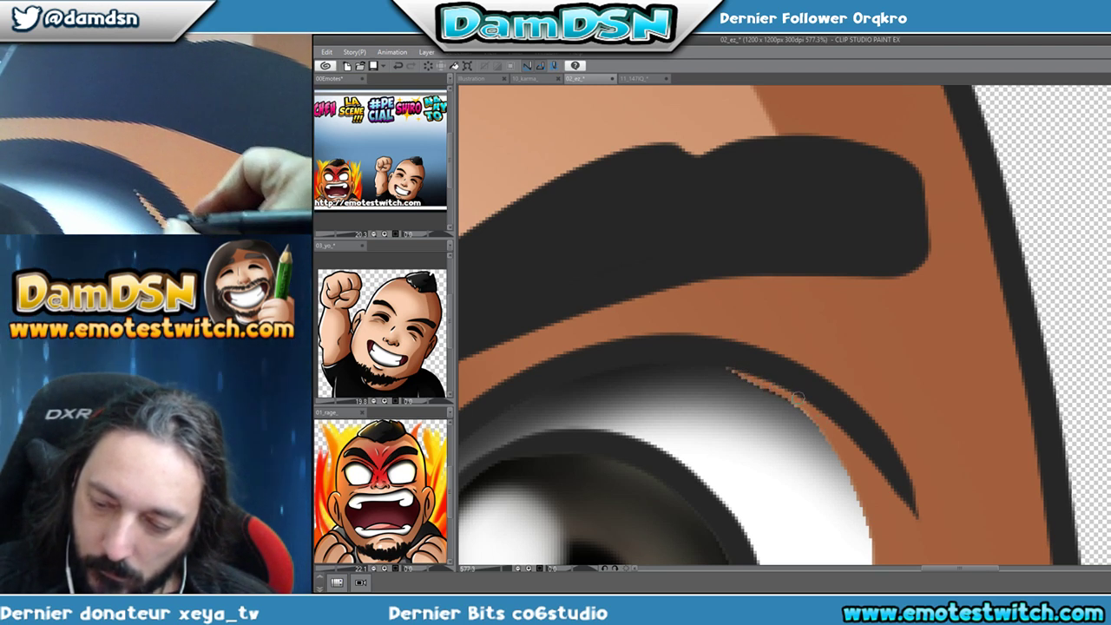
Draw a ragged black goatee along the chin of the 02_ez character.
{"action": "key", "text": "ctrl+0"}
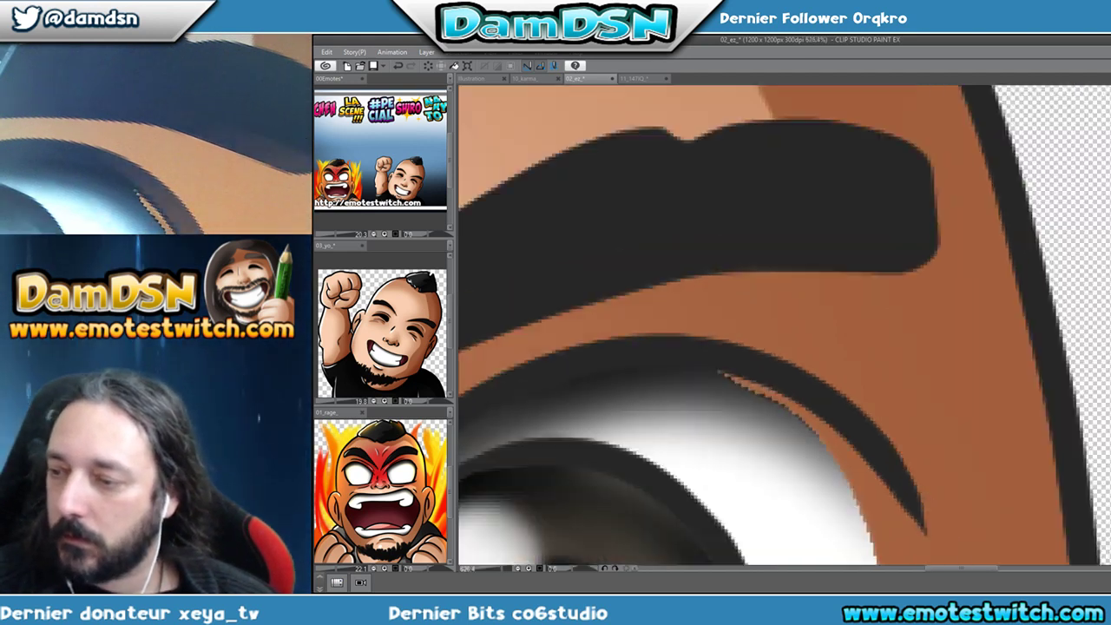
{"action": "left_click_drag", "start_coordinate": [849, 553], "coordinate": [910, 509]}
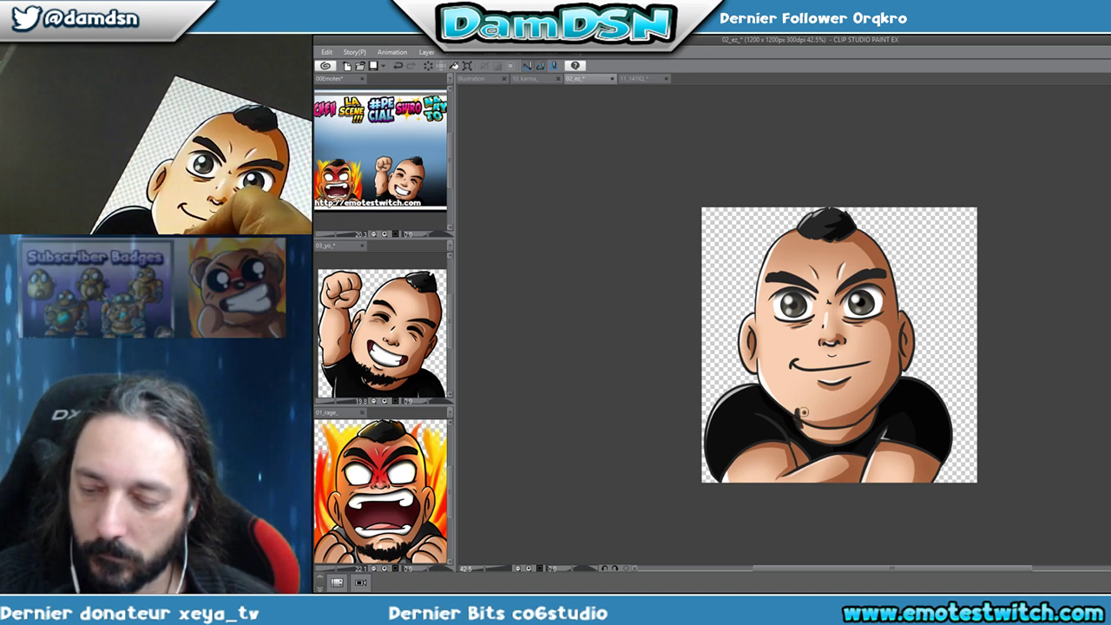
{"action": "mouse_move", "coordinate": [807, 415]}
{"action": "left_mouse_down"}
{"action": "mouse_move", "coordinate": [825, 433]}
{"action": "mouse_move", "coordinate": [829, 418]}
{"action": "left_mouse_up"}
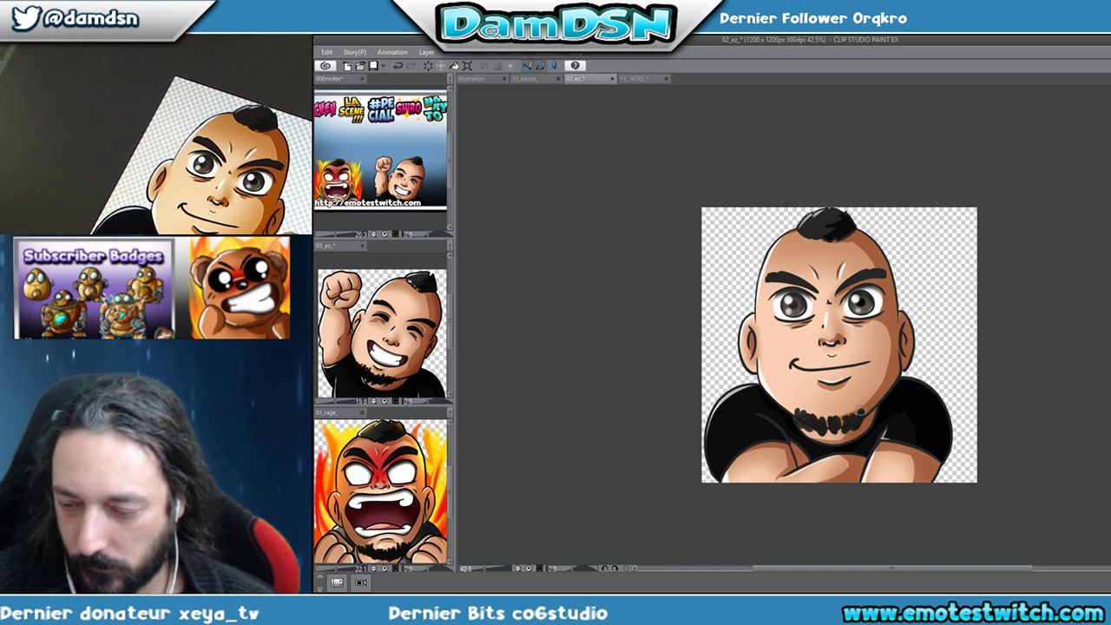
{"action": "mouse_move", "coordinate": [832, 419]}
{"action": "left_mouse_down"}
{"action": "mouse_move", "coordinate": [822, 421]}
{"action": "mouse_move", "coordinate": [872, 415]}
{"action": "left_mouse_up"}
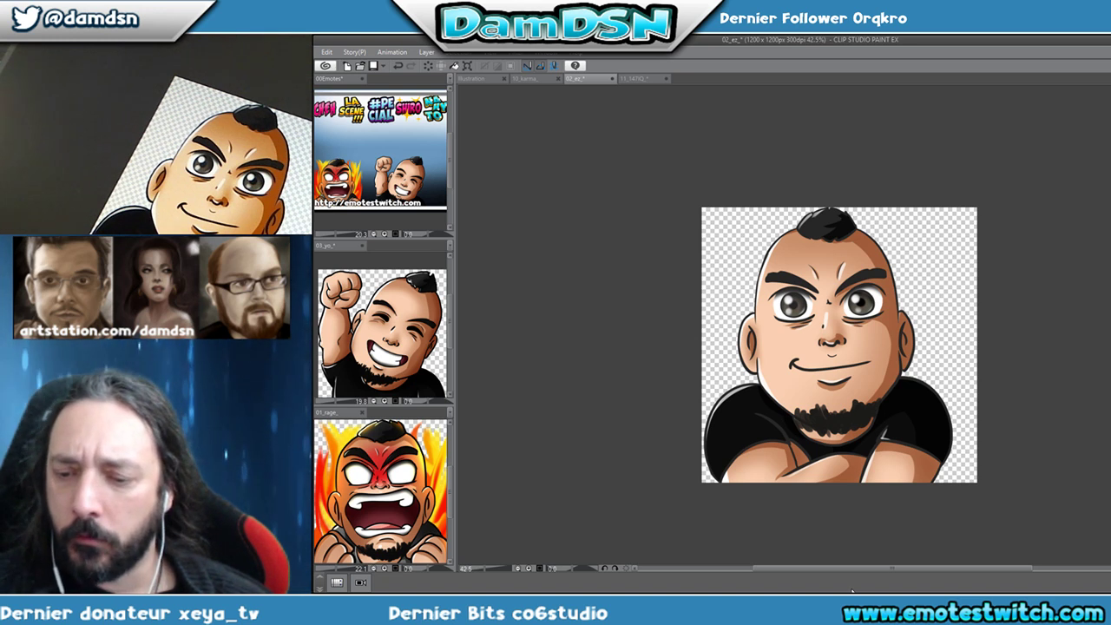
Darken the pupil of the eye on the lit side to black so it matches the other eye.
{"action": "scroll", "coordinate": [776, 266], "scroll_direction": "up", "scroll_amount": 8}
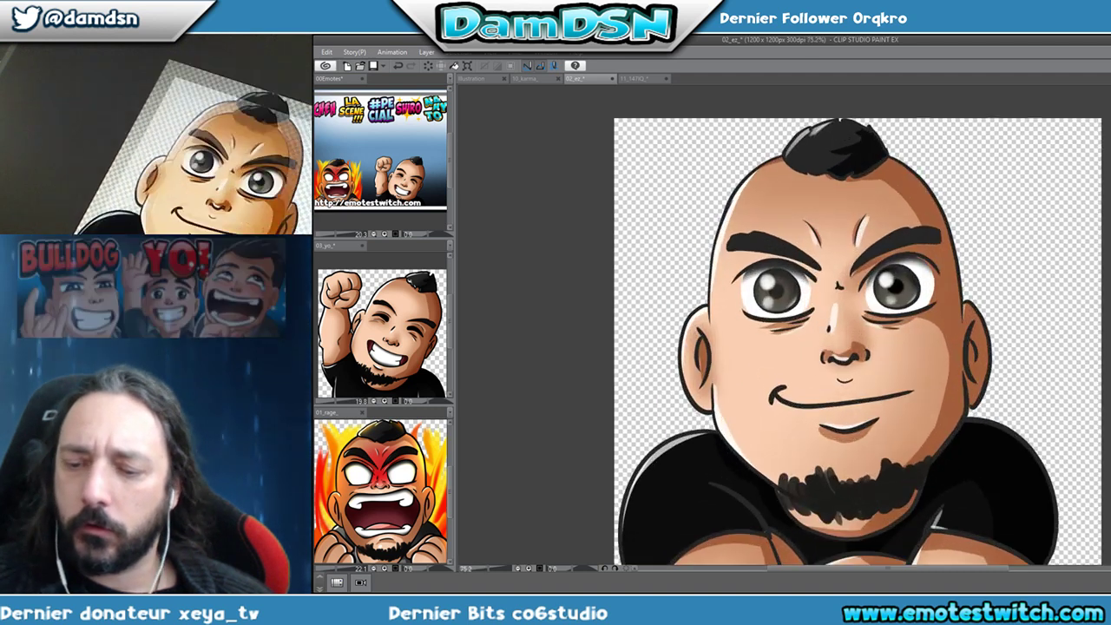
{"action": "left_click_drag", "start_coordinate": [775, 266], "coordinate": [794, 407]}
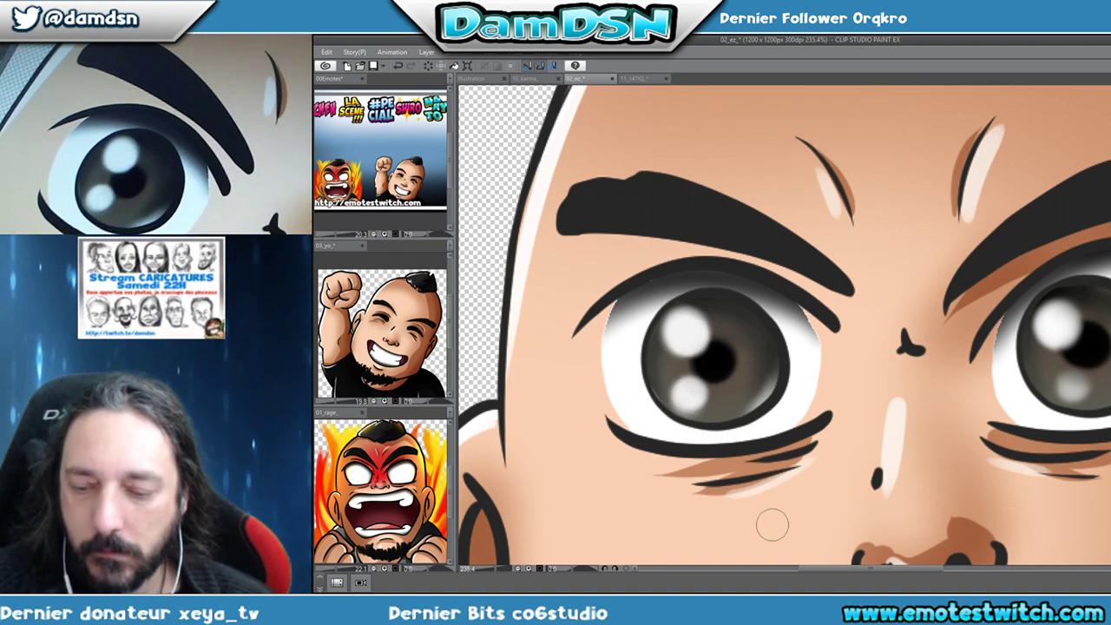
{"action": "scroll", "coordinate": [975, 436], "scroll_direction": "down", "scroll_amount": 7}
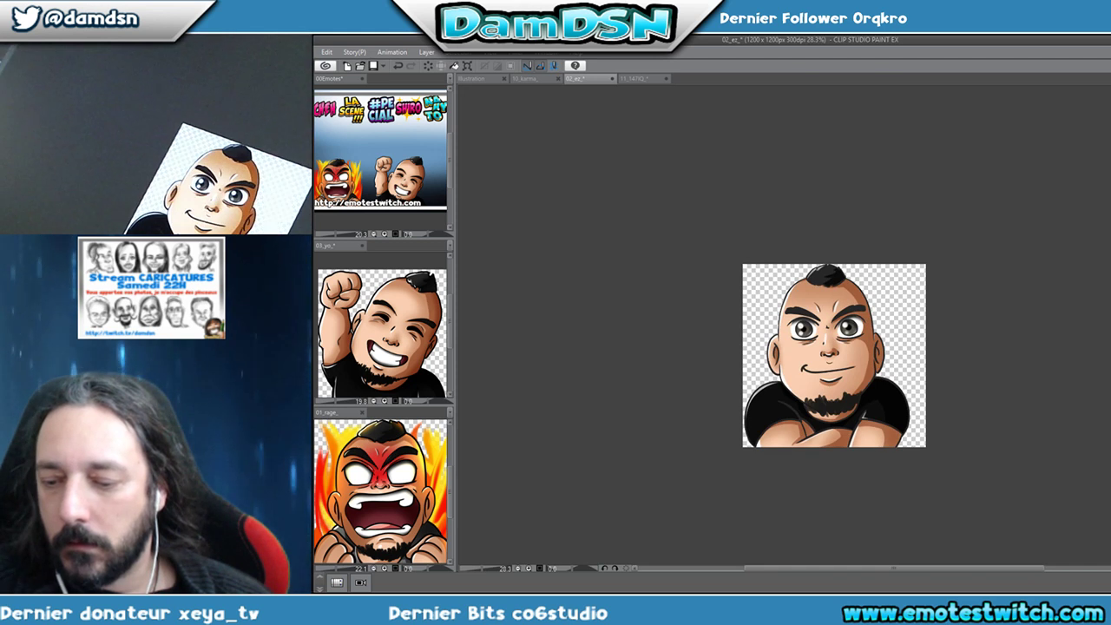
{"action": "scroll", "coordinate": [837, 361], "scroll_direction": "up", "scroll_amount": 1}
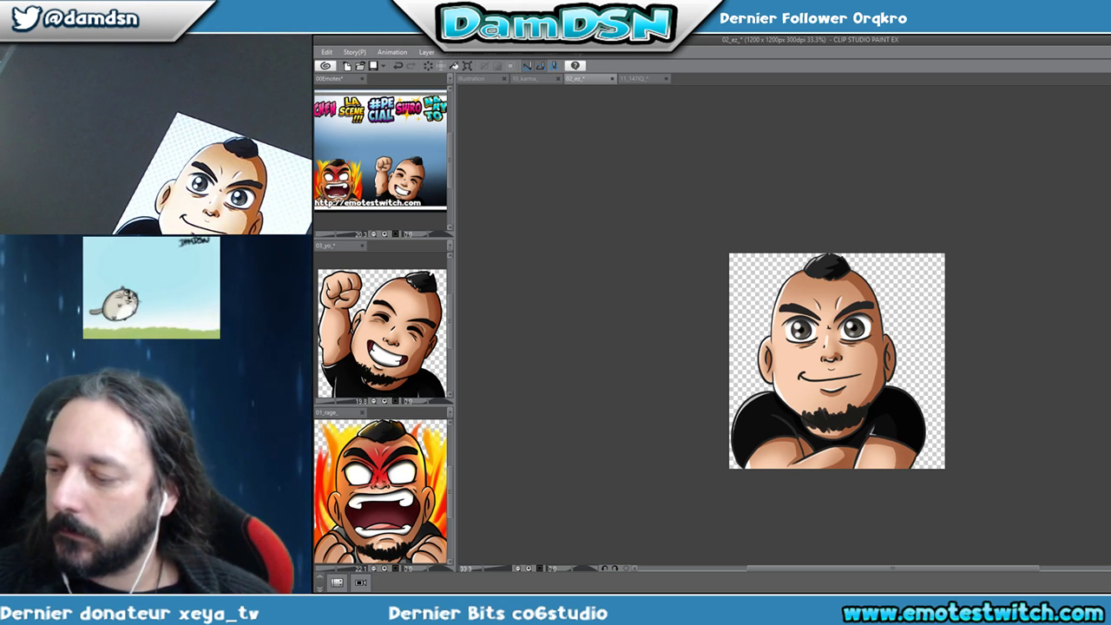
Enlarge the character with a free transform and shift it sideways to leave room for the EZ lettering.
{"action": "key", "text": "ctrl+t"}
{"action": "left_click_drag", "start_coordinate": [729, 255], "coordinate": [697, 223]}
{"action": "mouse_move", "coordinate": [884, 439]}
{"action": "left_mouse_down"}
{"action": "mouse_move", "coordinate": [855, 441]}
{"action": "mouse_move", "coordinate": [870, 447]}
{"action": "left_mouse_up"}
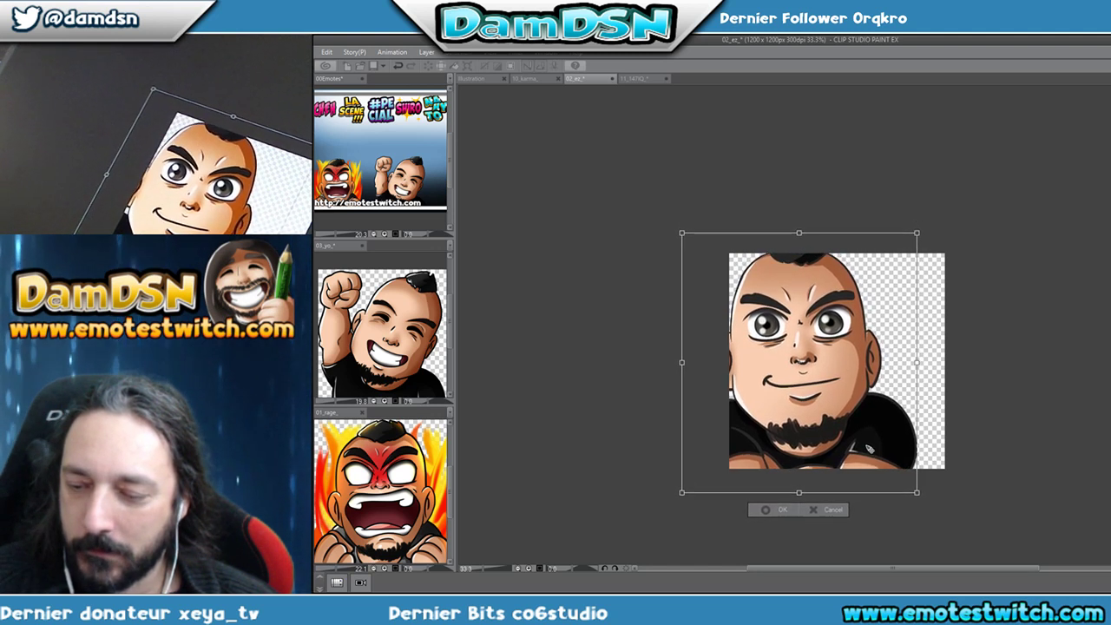
{"action": "left_click_drag", "start_coordinate": [798, 493], "coordinate": [799, 475]}
{"action": "left_click_drag", "start_coordinate": [865, 445], "coordinate": [889, 452]}
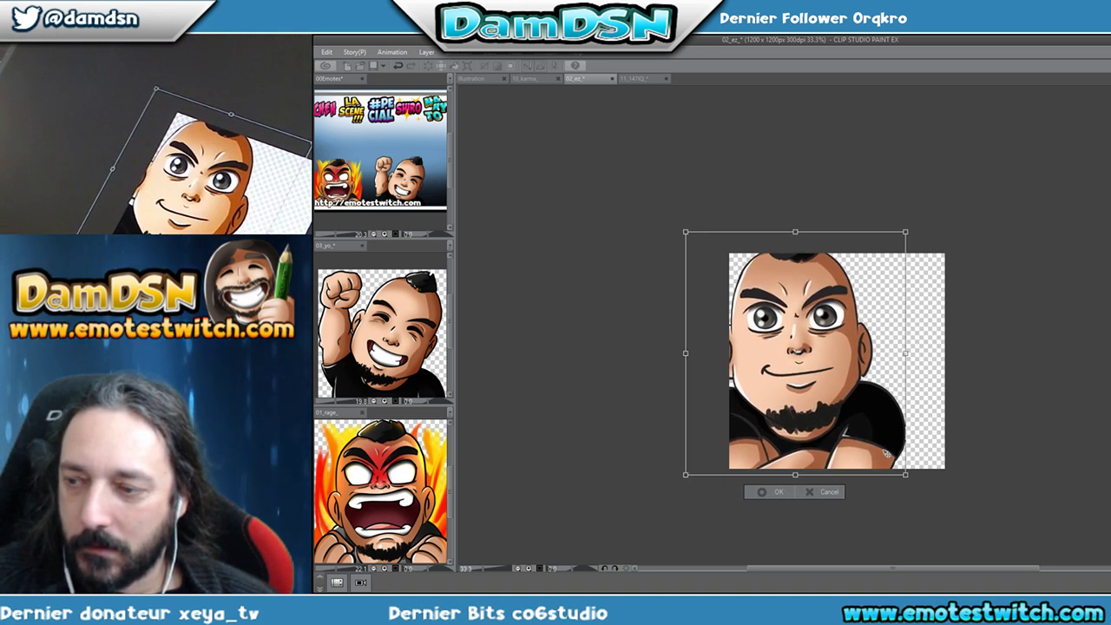
{"action": "key", "text": "Return"}
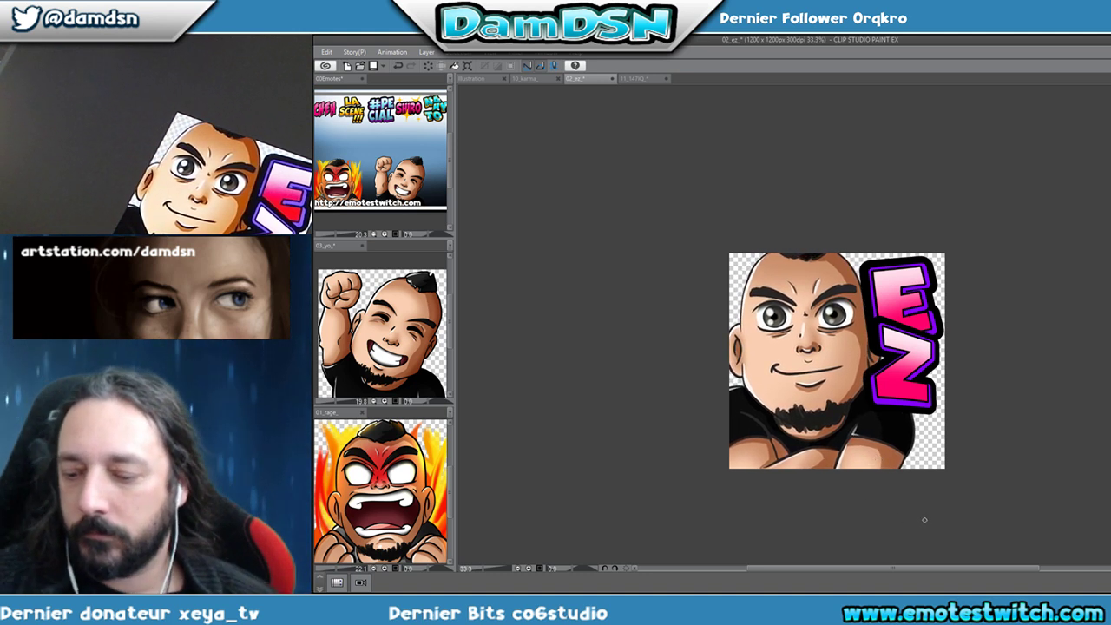
Enlarge the character further and position it beside the EZ lettering, with the mohawk cropped by the canvas edge.
{"action": "key", "text": "ctrl+t"}
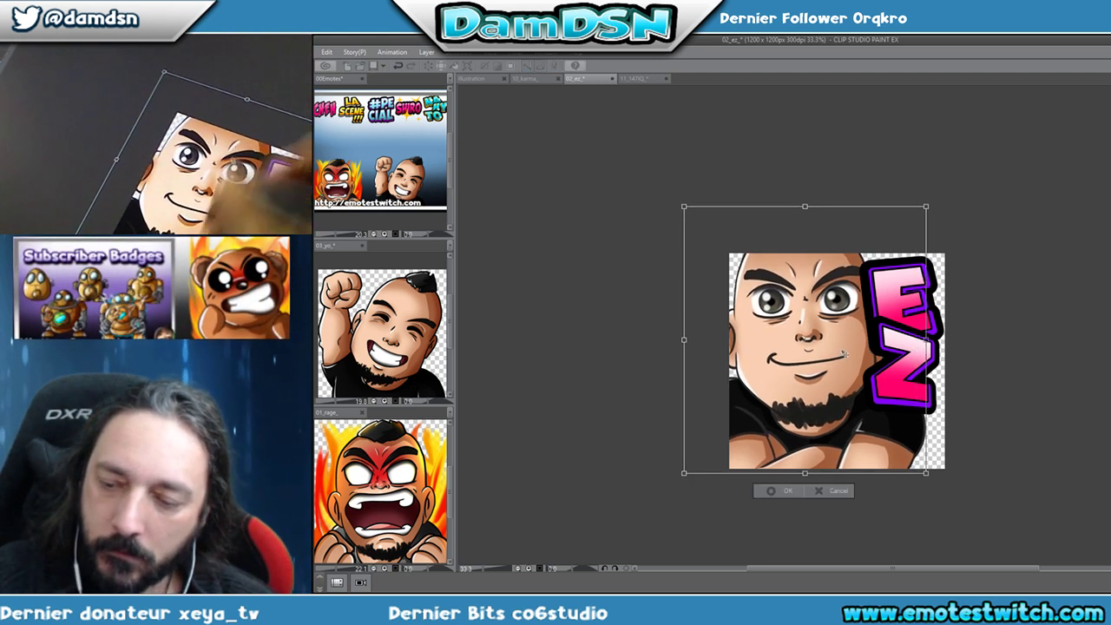
{"action": "left_click_drag", "start_coordinate": [882, 454], "coordinate": [877, 452]}
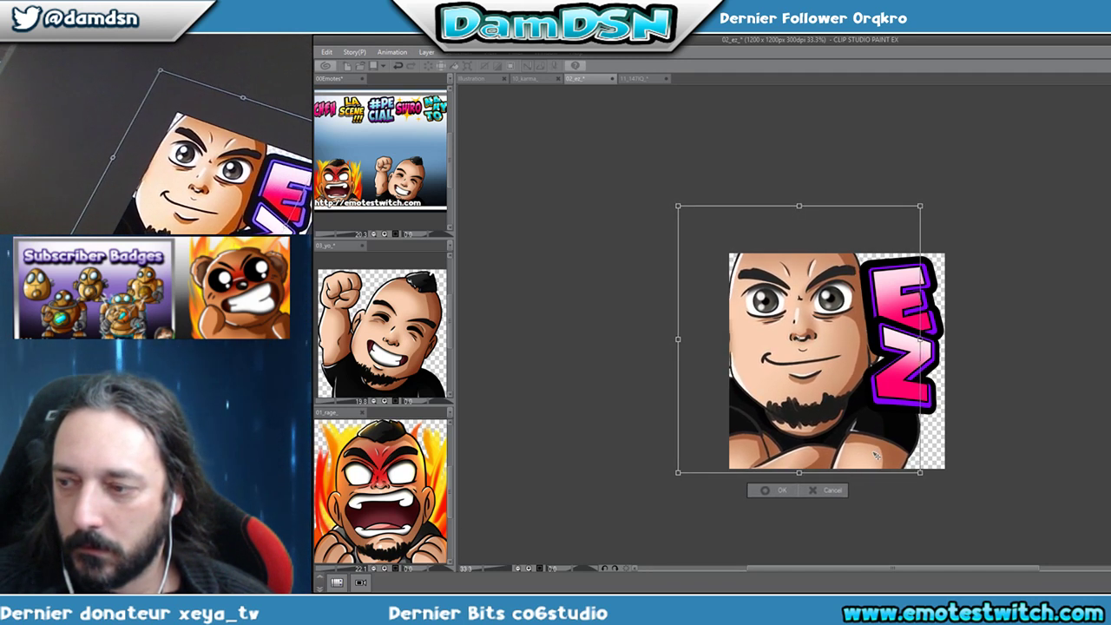
{"action": "left_click_drag", "start_coordinate": [877, 453], "coordinate": [877, 450]}
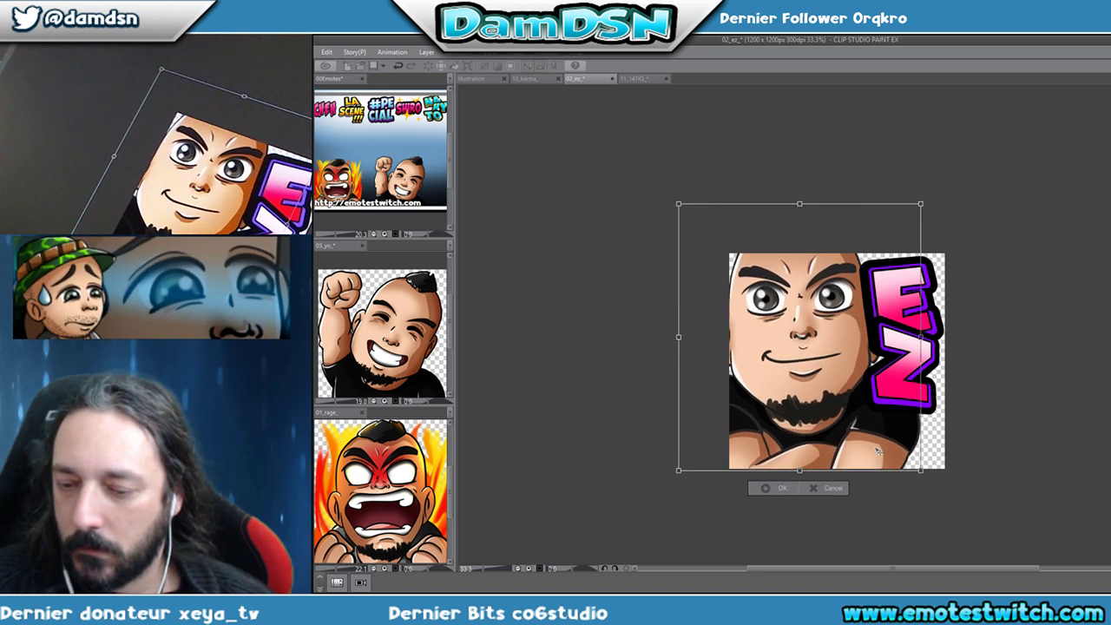
{"action": "key", "text": "Return"}
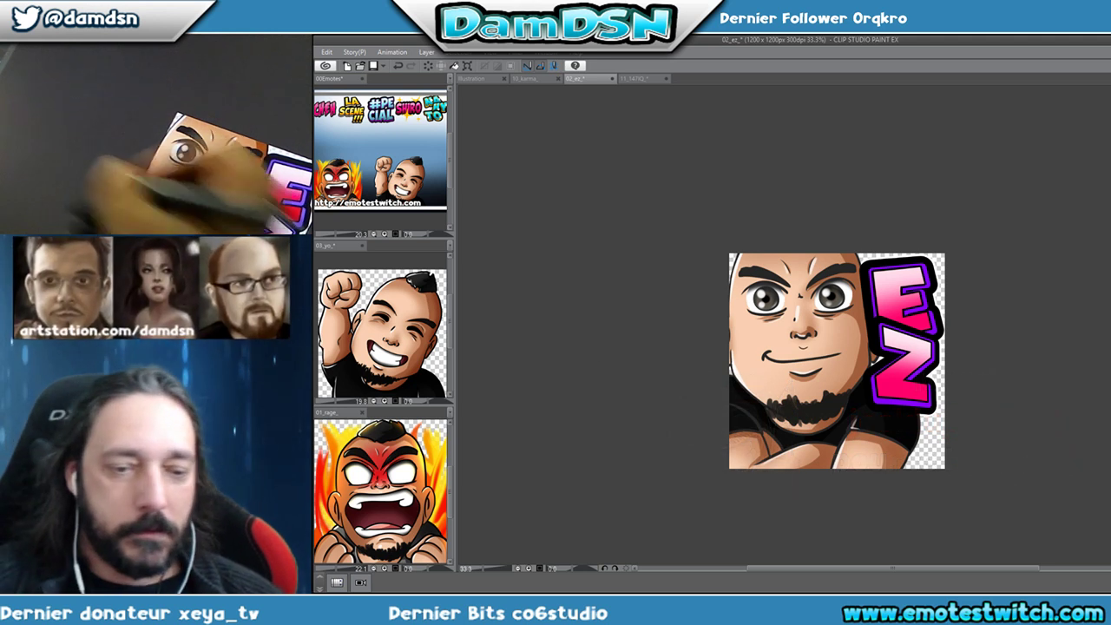
{"action": "key", "text": "ctrl+v"}
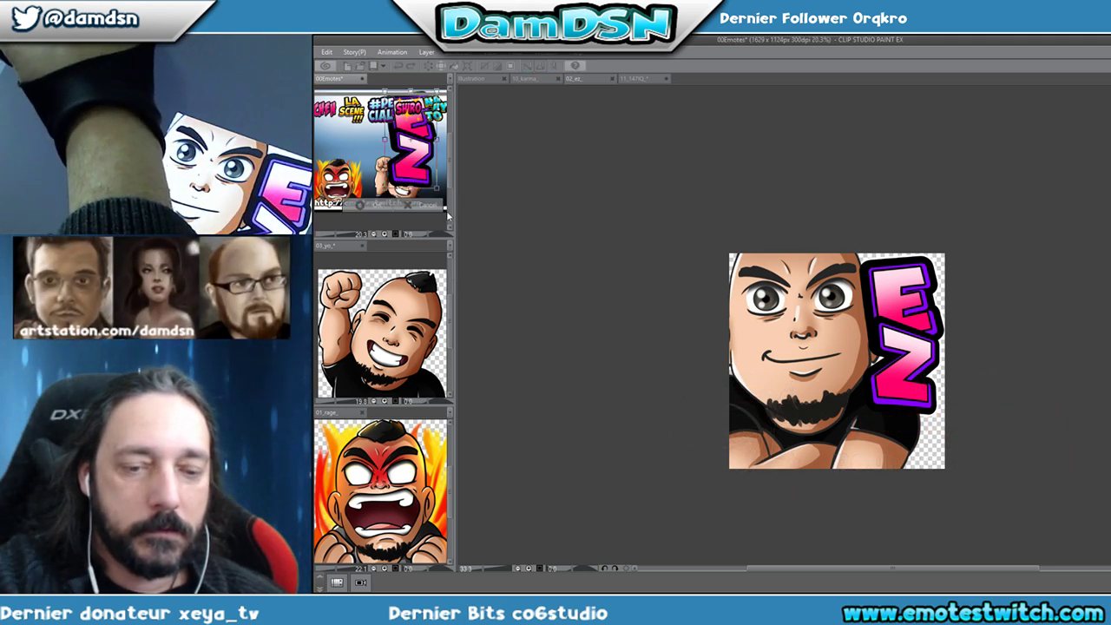
{"action": "left_click", "coordinate": [431, 206]}
{"action": "left_click", "coordinate": [566, 444]}
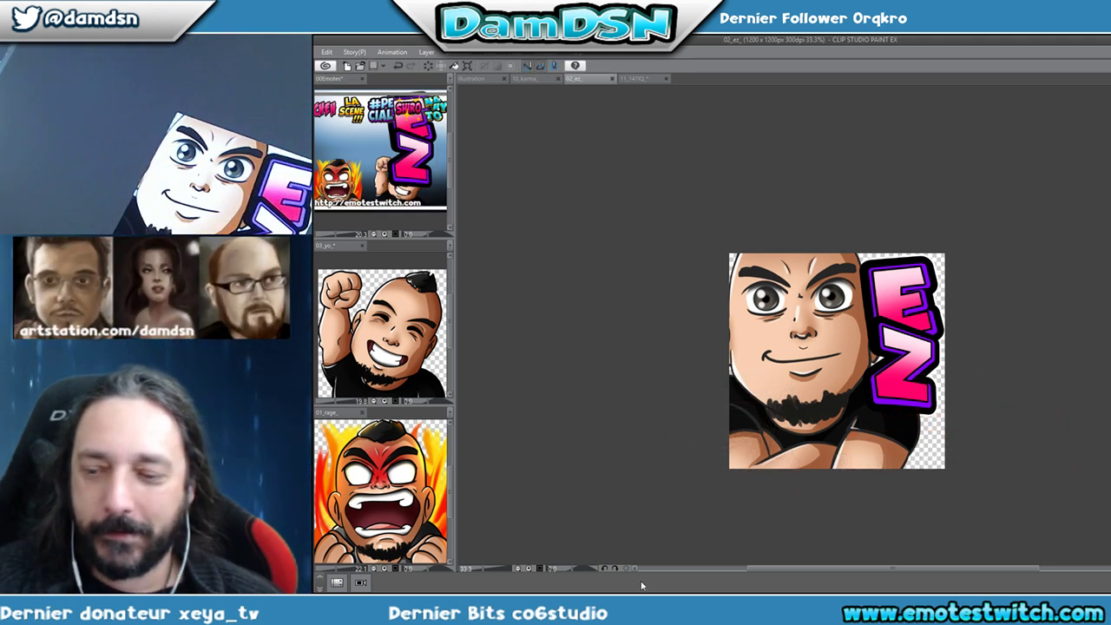
{"action": "left_click", "coordinate": [430, 209]}
{"action": "key", "text": "ctrl+z"}
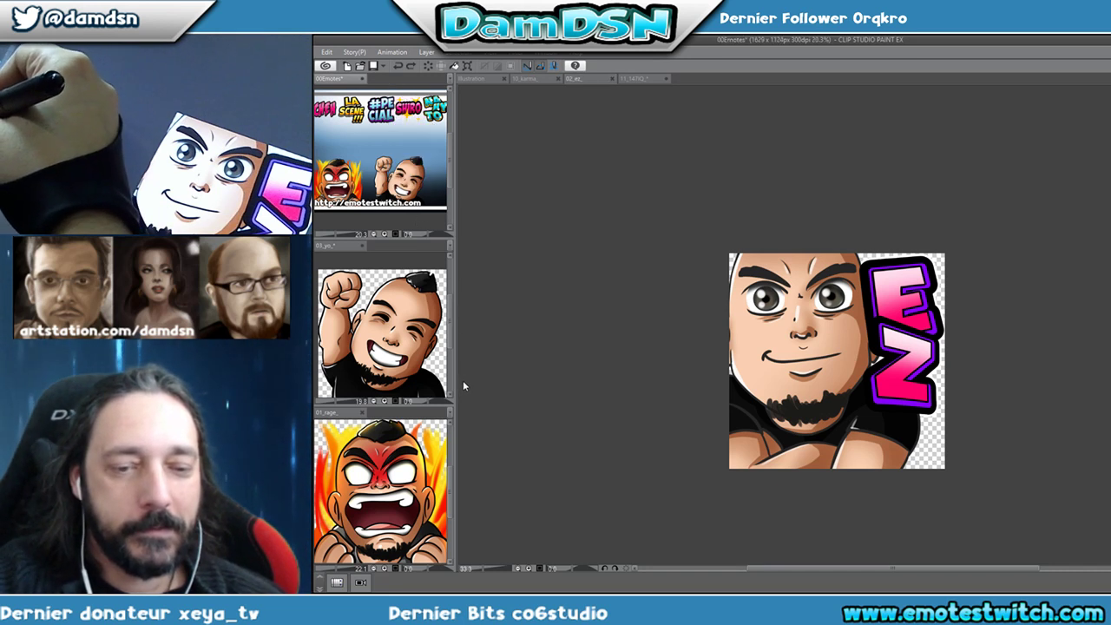
Paste the EZ emote onto the 00Emotes sheet, scale it down and place it beside the raised-fist character.
{"action": "key", "text": "ctrl+v"}
{"action": "left_click_drag", "start_coordinate": [343, 139], "coordinate": [450, 182]}
{"action": "key", "text": "Return"}
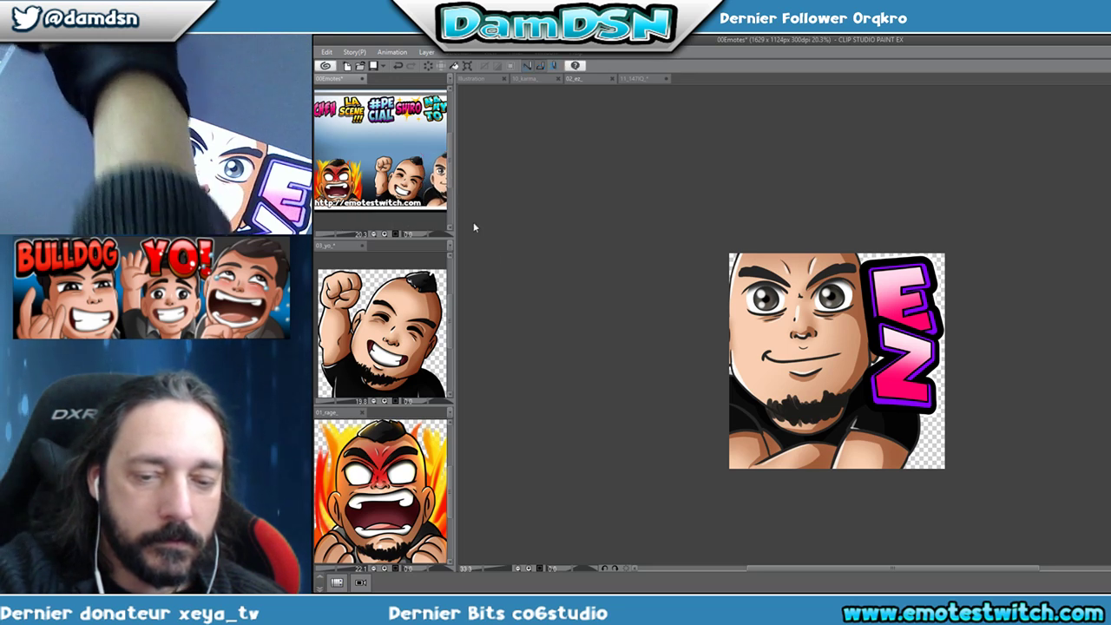
{"action": "left_click", "coordinate": [929, 504]}
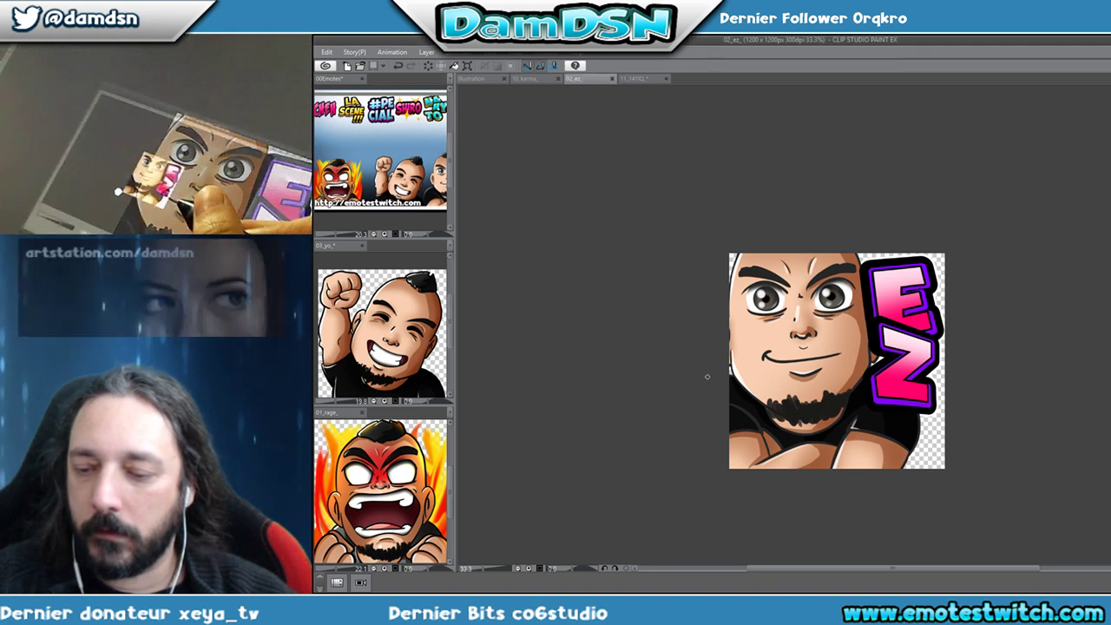
In the 11_147IQ drawing, paint brown shadows on the face, neck and hand, and shade and highlight the mohawk.
{"action": "left_click", "coordinate": [638, 79]}
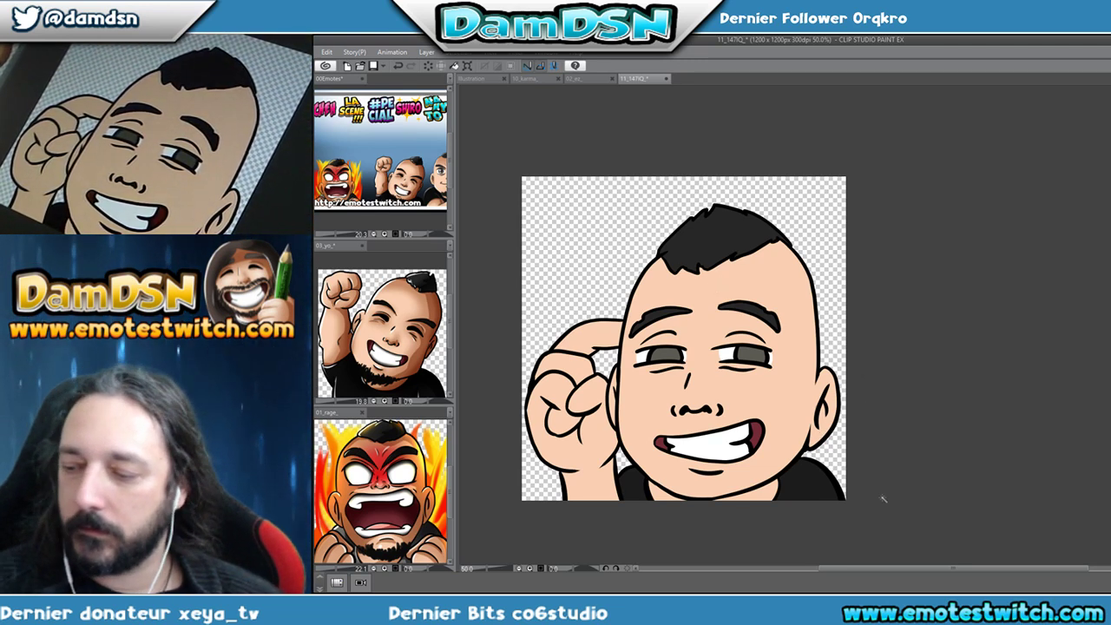
{"action": "left_click", "coordinate": [794, 464]}
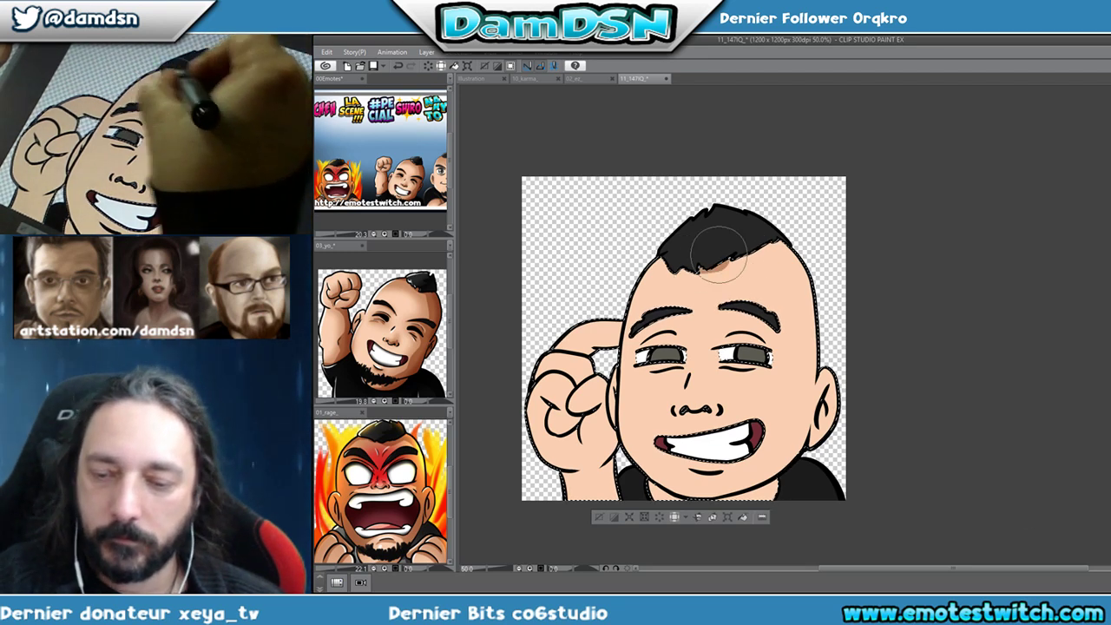
{"action": "left_click_drag", "start_coordinate": [736, 256], "coordinate": [792, 347]}
{"action": "mouse_move", "coordinate": [775, 243]}
{"action": "left_mouse_down"}
{"action": "mouse_move", "coordinate": [813, 404]}
{"action": "mouse_move", "coordinate": [770, 407]}
{"action": "left_mouse_up"}
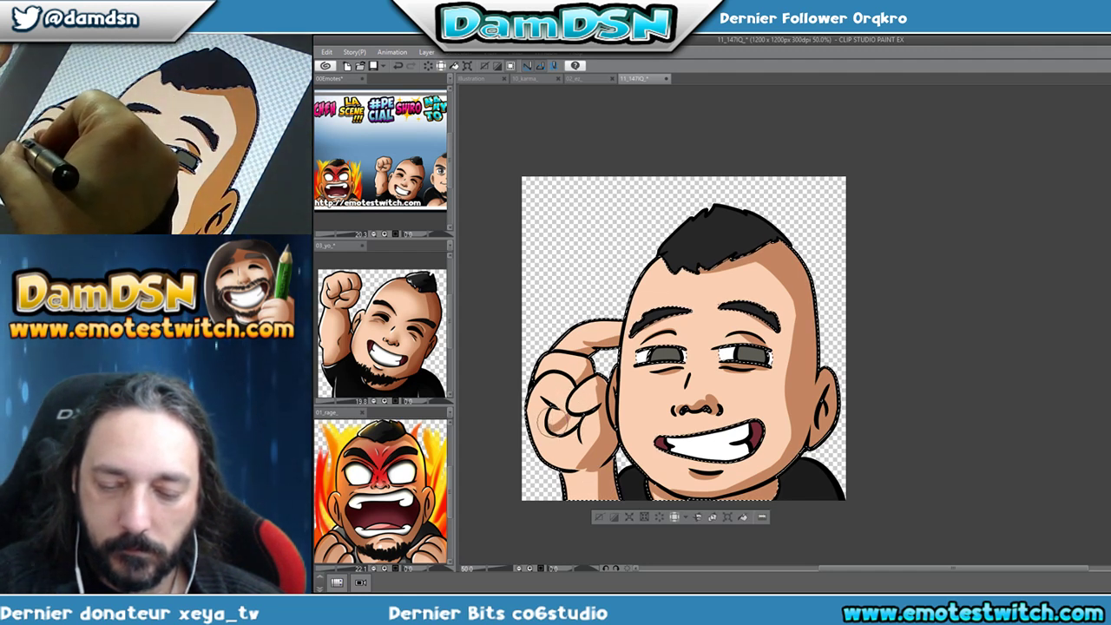
{"action": "mouse_move", "coordinate": [555, 425]}
{"action": "left_mouse_down"}
{"action": "mouse_move", "coordinate": [573, 408]}
{"action": "mouse_move", "coordinate": [583, 422]}
{"action": "left_mouse_up"}
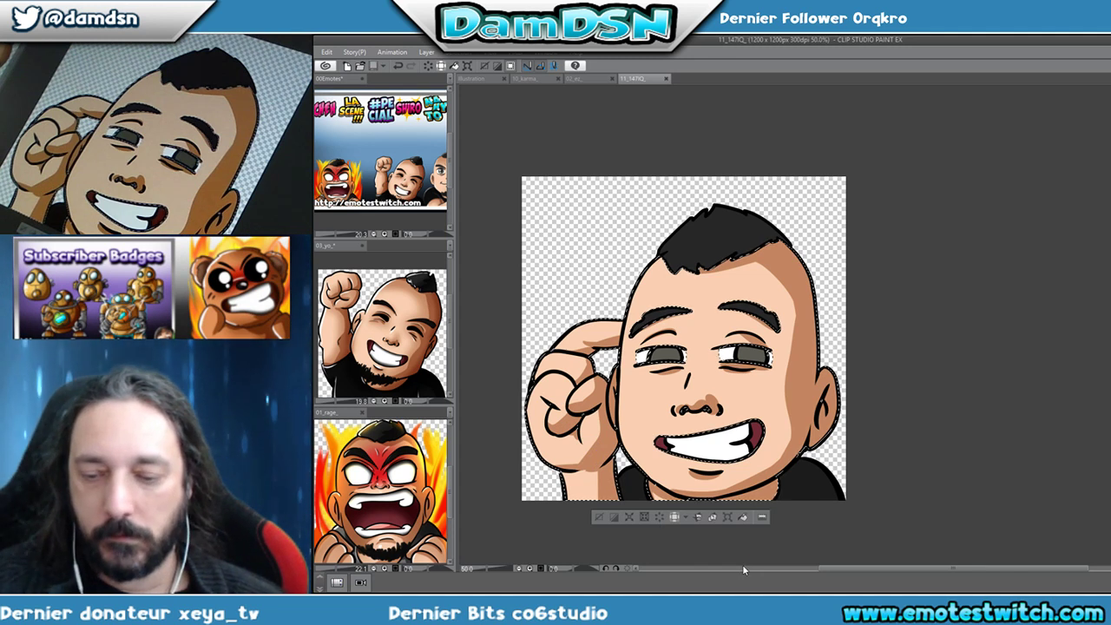
{"action": "left_click", "coordinate": [666, 257]}
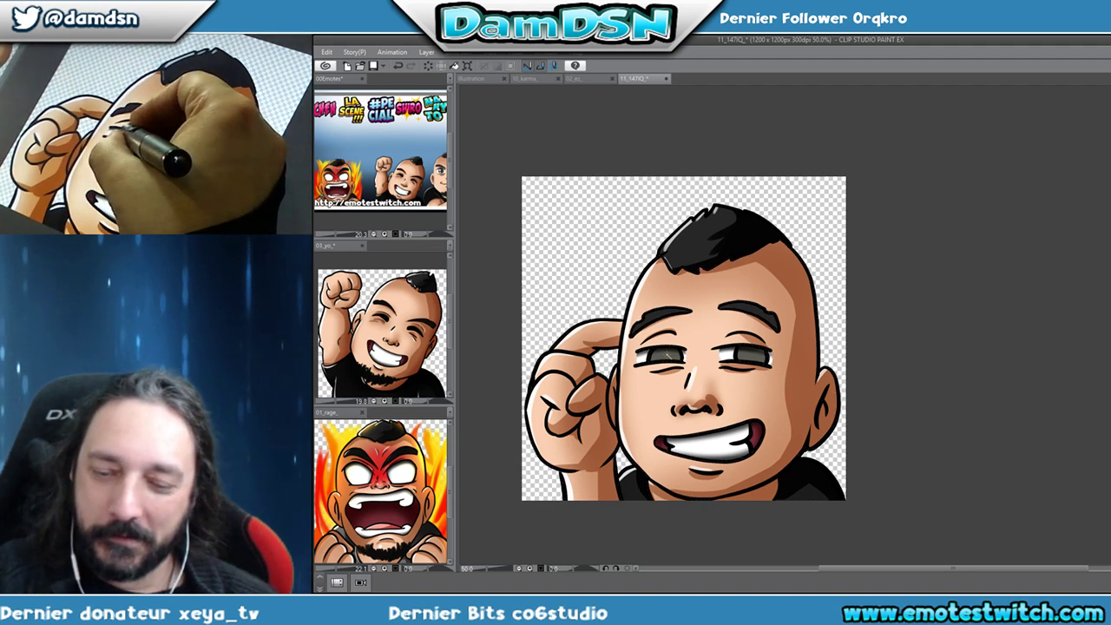
Select only the eyes of the 147IQ character, paint dark pupils with white reflections inside them, and clear the selection.
{"action": "left_click_drag", "start_coordinate": [738, 317], "coordinate": [733, 382]}
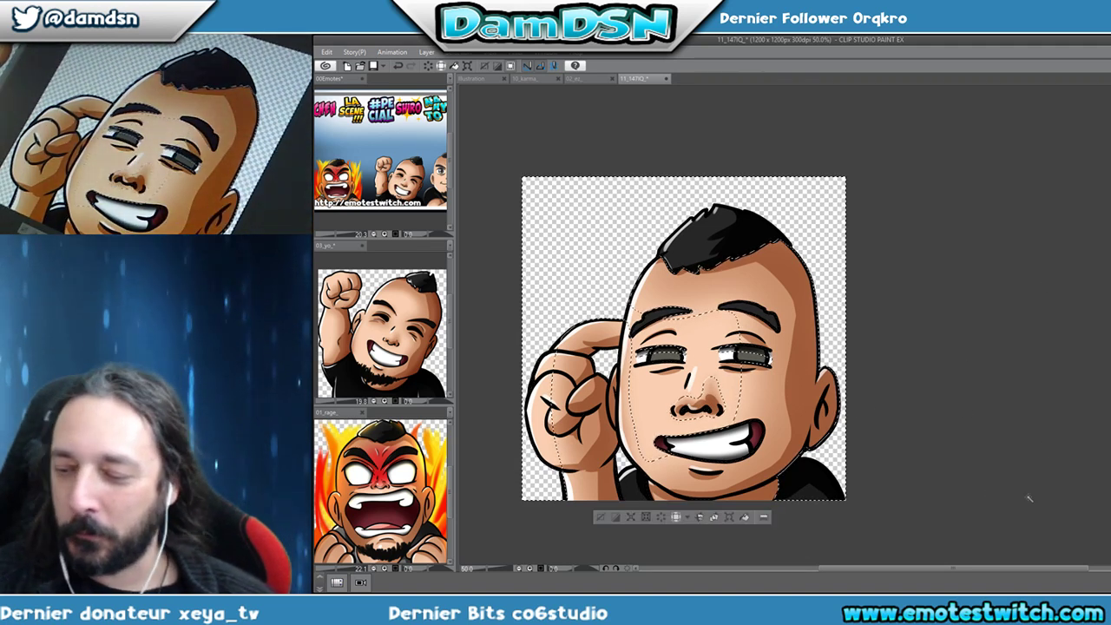
{"action": "key", "text": "ctrl+d"}
{"action": "left_click_drag", "start_coordinate": [632, 346], "coordinate": [773, 369]}
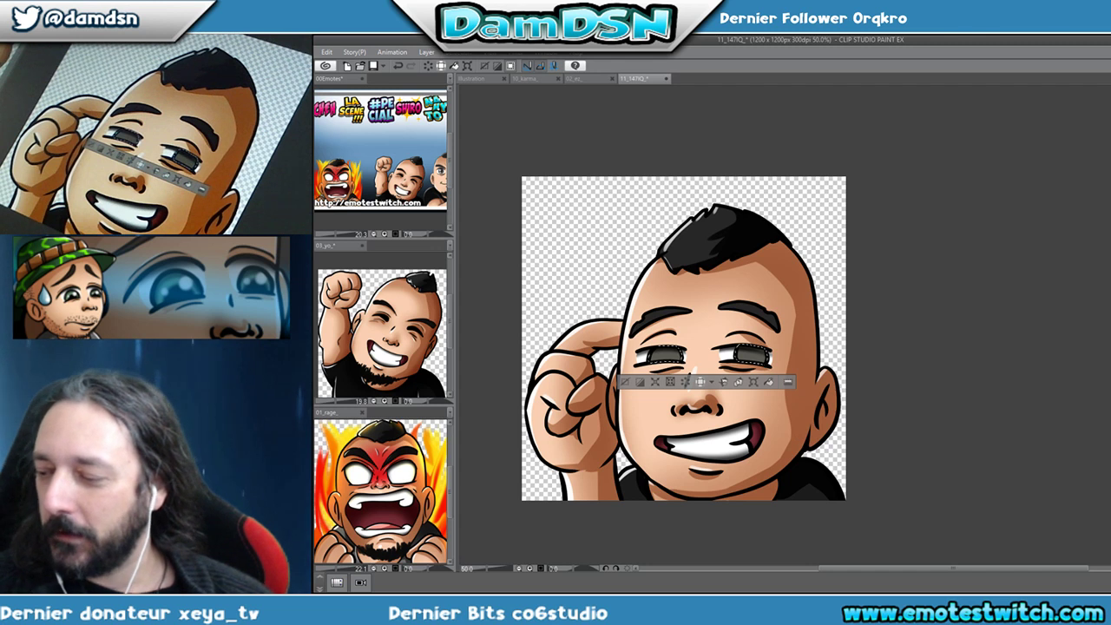
{"action": "left_click_drag", "start_coordinate": [658, 351], "coordinate": [667, 355]}
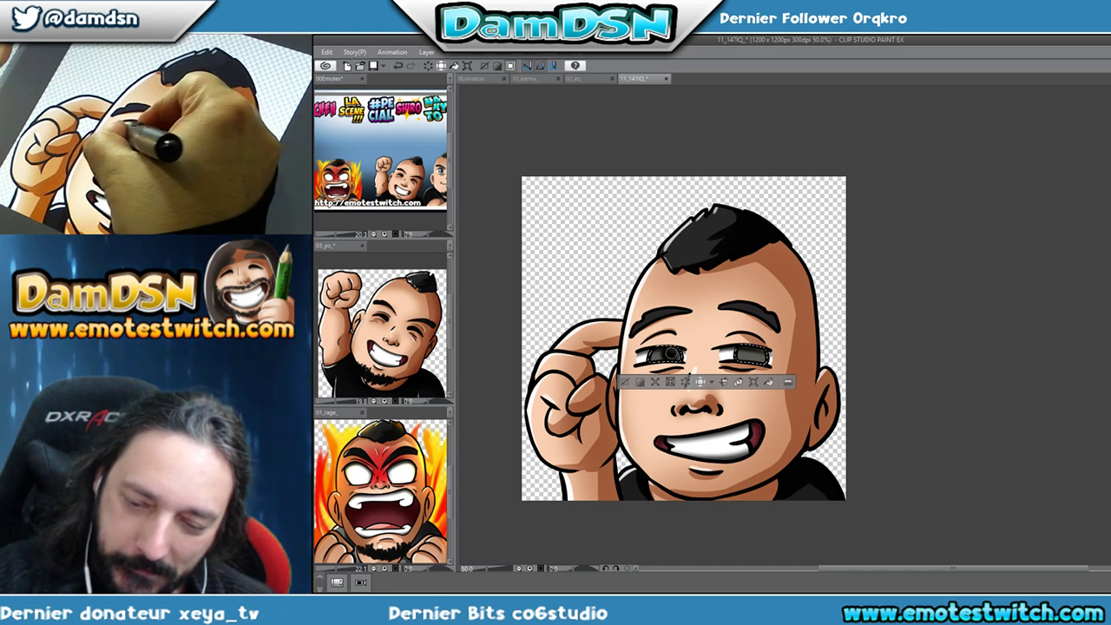
{"action": "left_click_drag", "start_coordinate": [753, 332], "coordinate": [755, 356]}
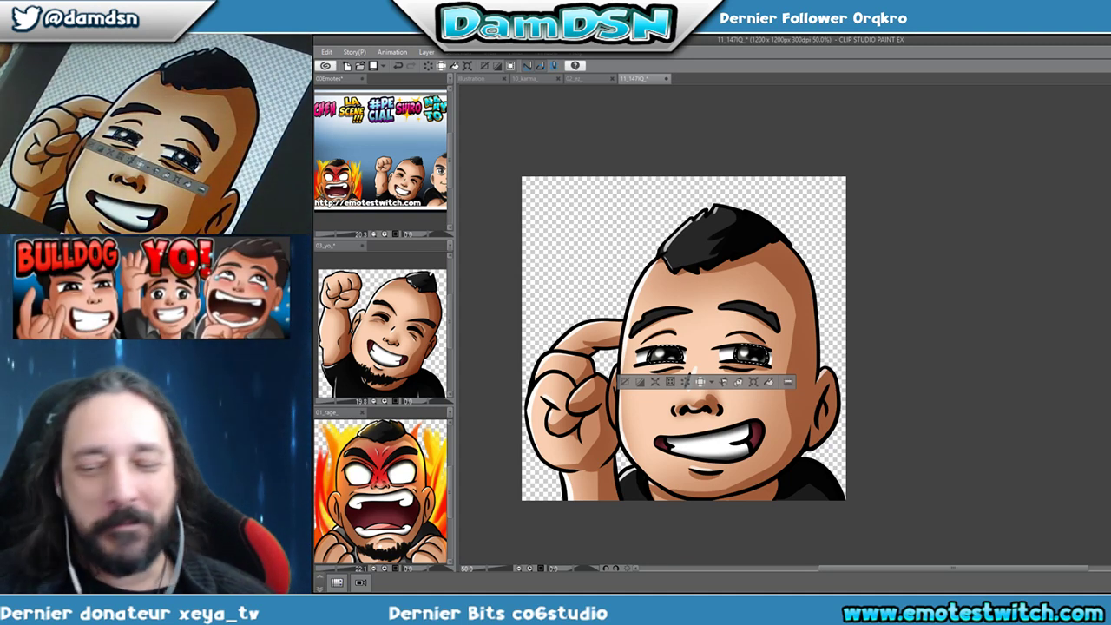
{"action": "key", "text": "ctrl+z"}
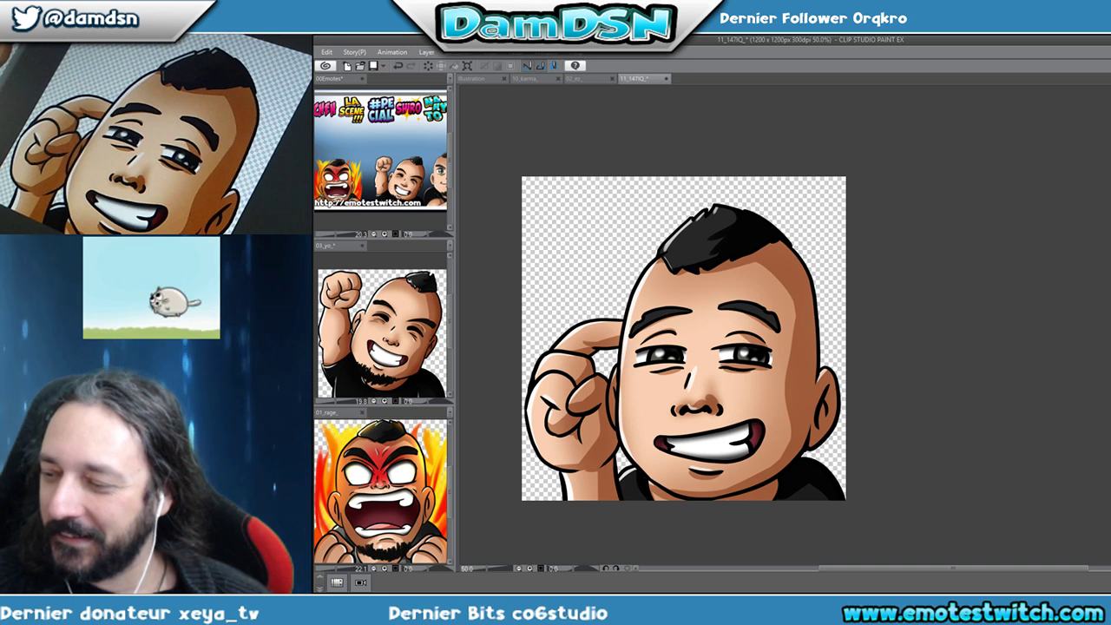
{"action": "key", "text": "Delete"}
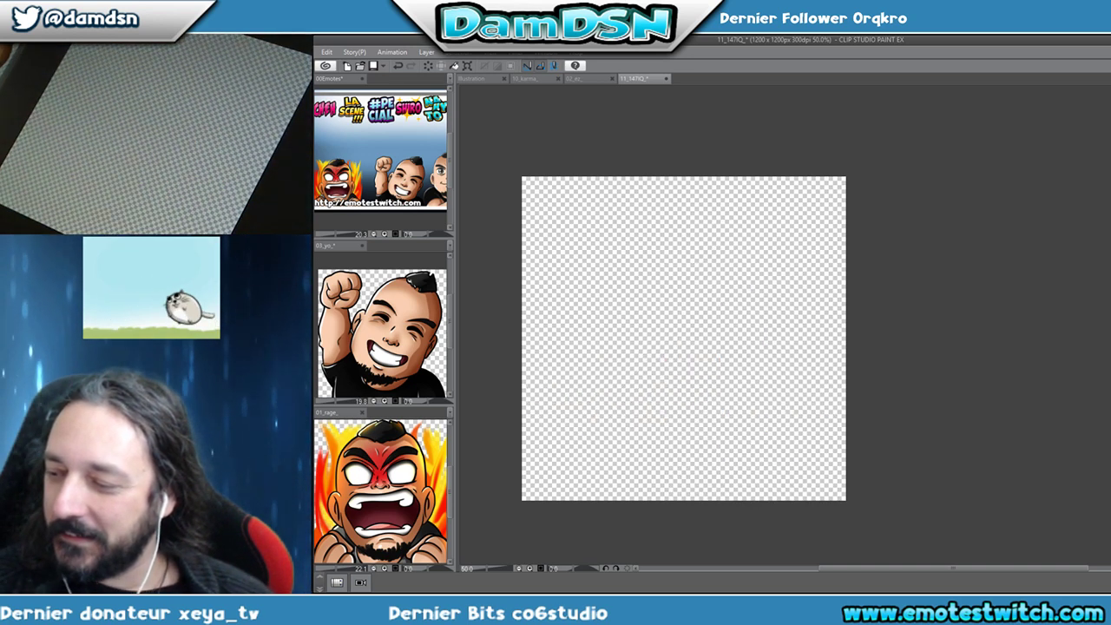
{"action": "key", "text": "ctrl+z"}
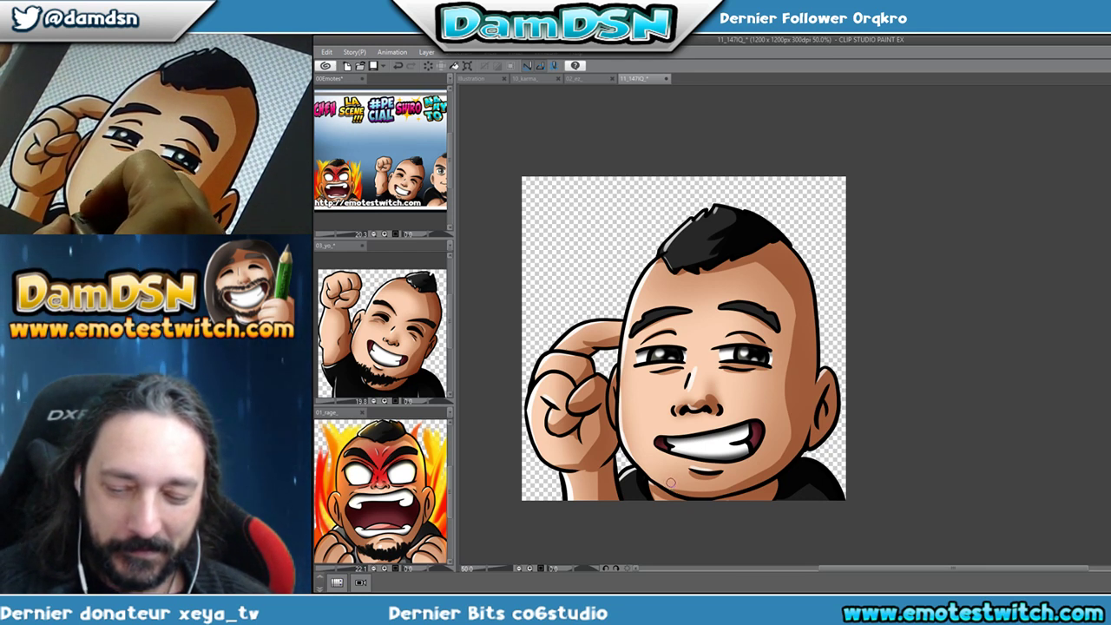
Draw a ragged black goatee along the chin of the 147IQ character.
{"action": "mouse_move", "coordinate": [670, 486]}
{"action": "left_mouse_down"}
{"action": "mouse_move", "coordinate": [686, 497]}
{"action": "mouse_move", "coordinate": [745, 488]}
{"action": "left_mouse_up"}
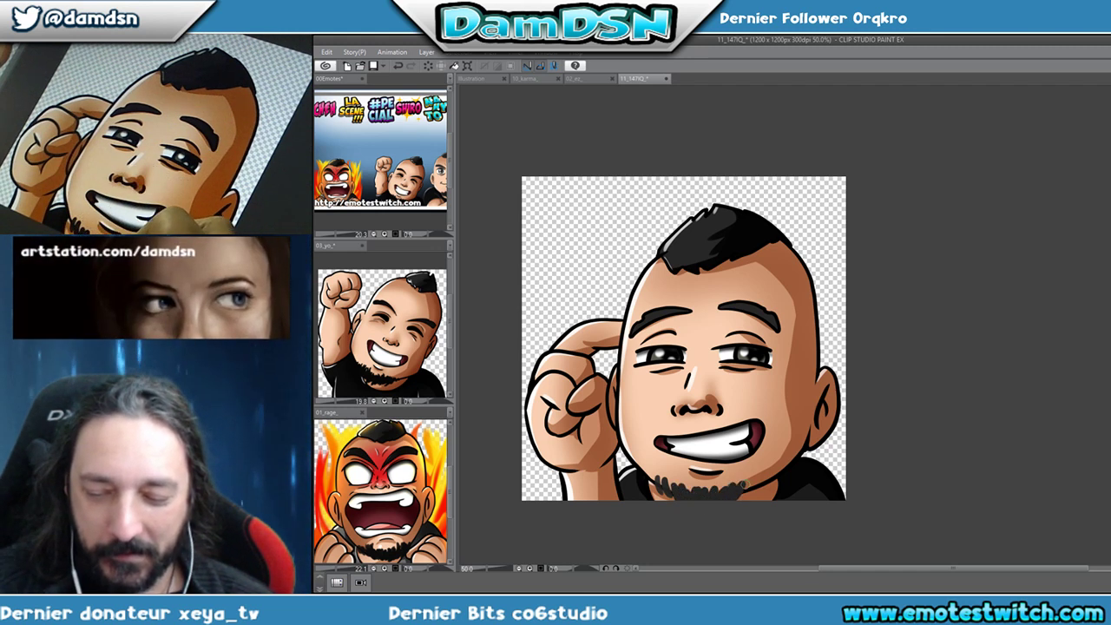
{"action": "mouse_move", "coordinate": [653, 473]}
{"action": "left_mouse_down"}
{"action": "mouse_move", "coordinate": [686, 491]}
{"action": "mouse_move", "coordinate": [682, 477]}
{"action": "left_mouse_up"}
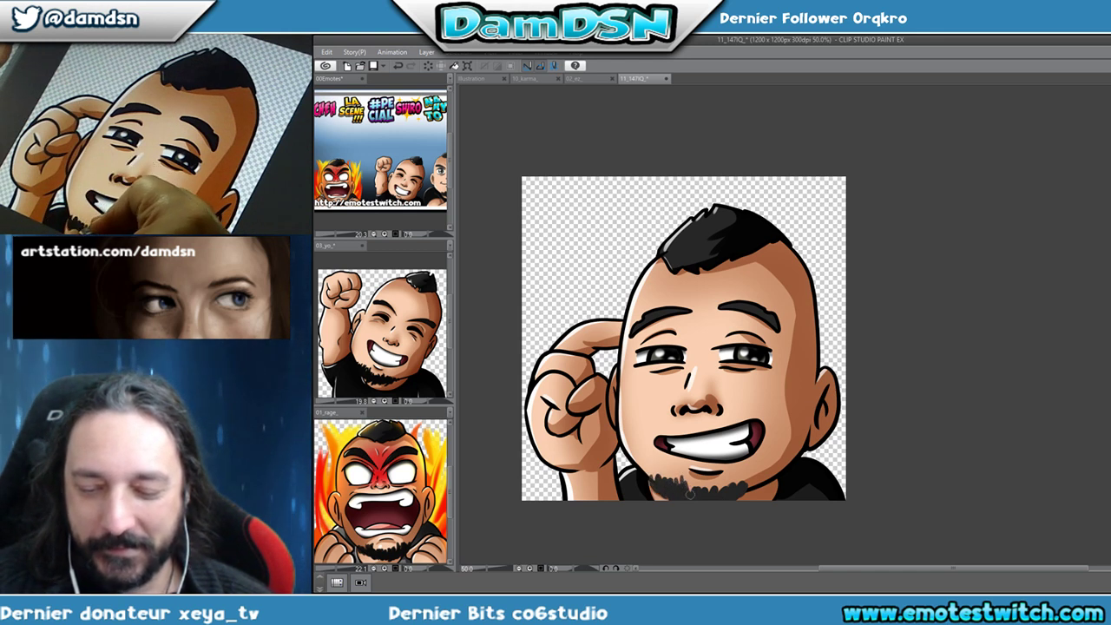
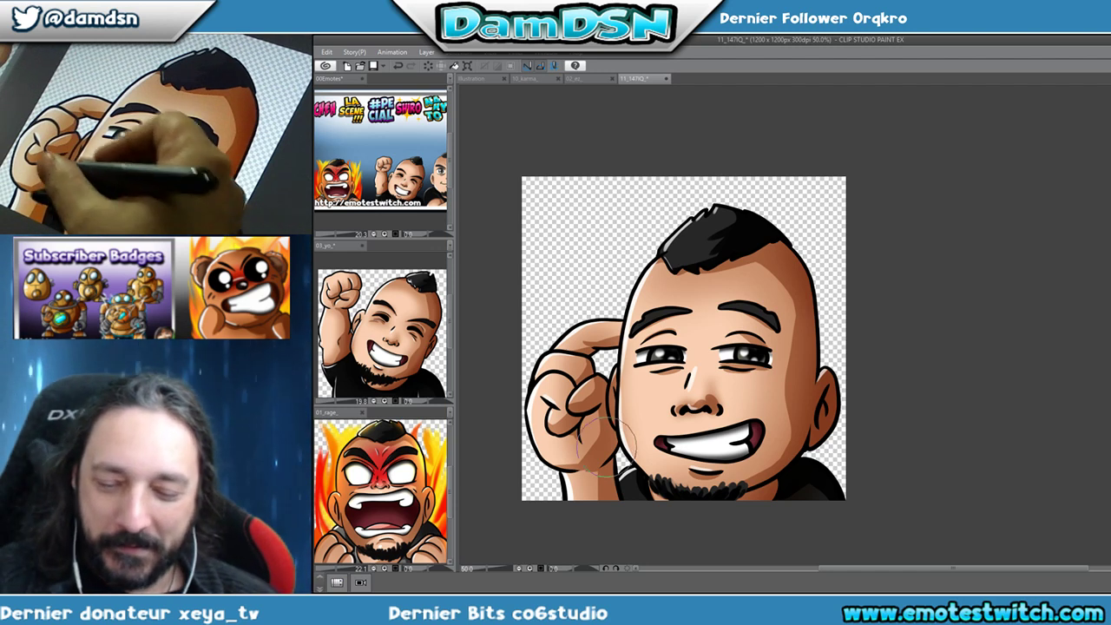
Deepen the soft shading on the raised hand, around the nose and under the eyes, and down the shadowed side of the face.
{"action": "left_click_drag", "start_coordinate": [612, 421], "coordinate": [620, 469]}
{"action": "left_click_drag", "start_coordinate": [569, 401], "coordinate": [608, 408]}
{"action": "left_click_drag", "start_coordinate": [562, 438], "coordinate": [608, 460]}
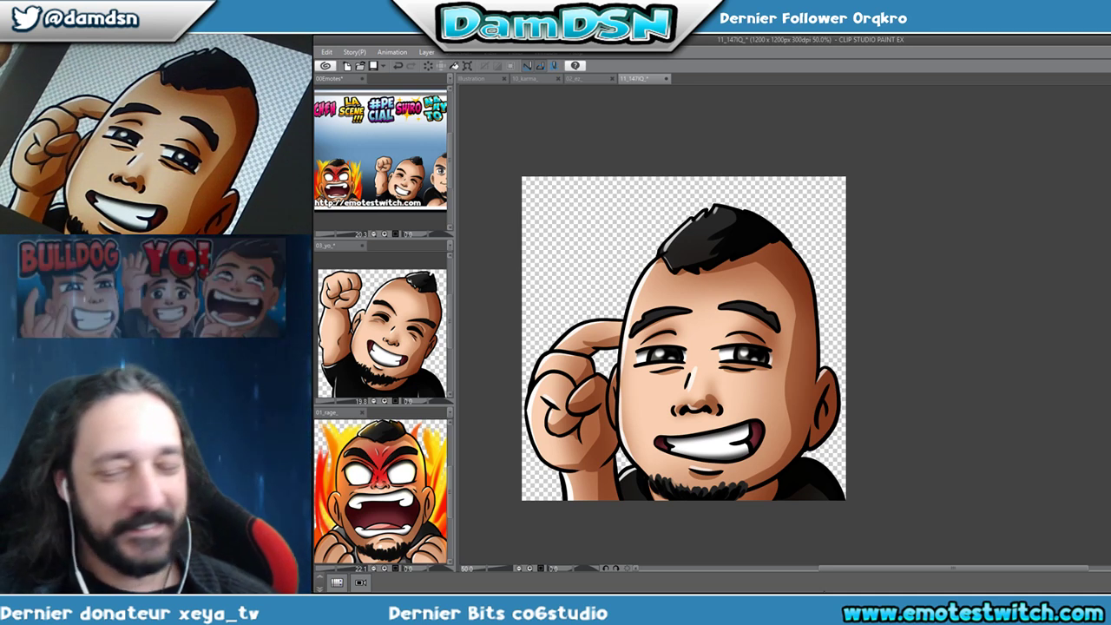
{"action": "mouse_move", "coordinate": [696, 382]}
{"action": "left_mouse_down"}
{"action": "mouse_move", "coordinate": [718, 395]}
{"action": "mouse_move", "coordinate": [711, 409]}
{"action": "mouse_move", "coordinate": [686, 406]}
{"action": "mouse_move", "coordinate": [715, 420]}
{"action": "left_mouse_up"}
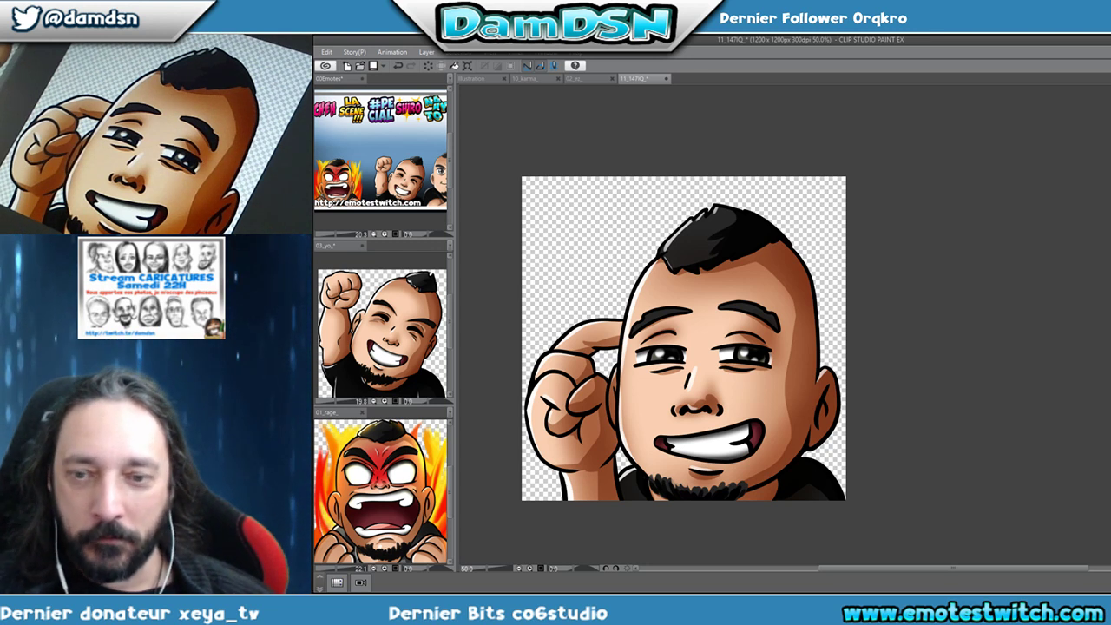
{"action": "left_click_drag", "start_coordinate": [806, 323], "coordinate": [786, 395]}
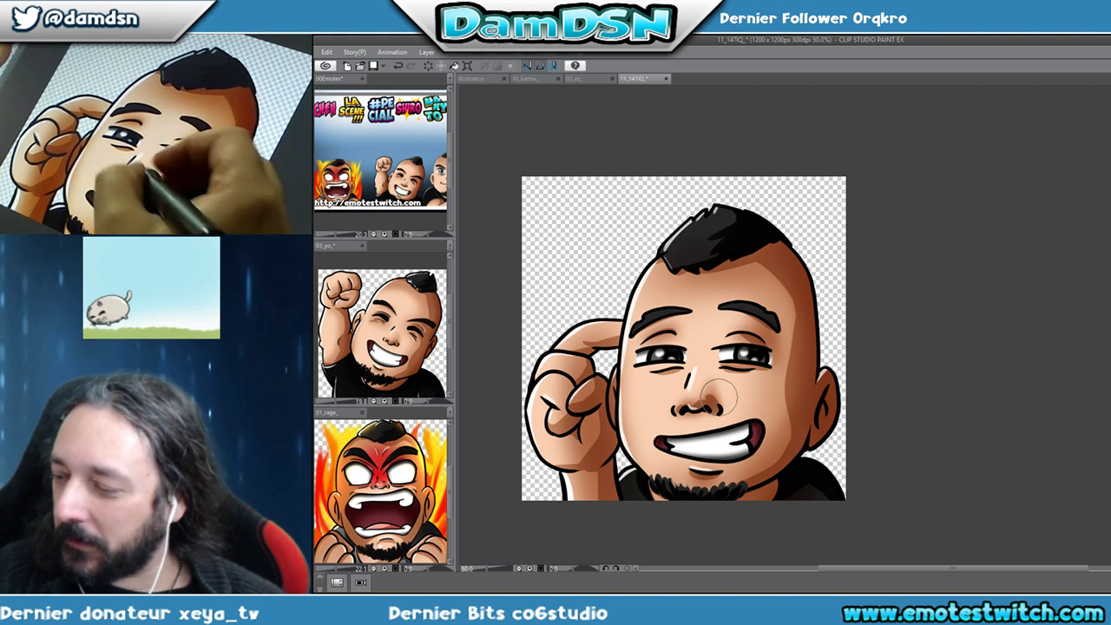
{"action": "mouse_move", "coordinate": [669, 373]}
{"action": "left_mouse_down"}
{"action": "mouse_move", "coordinate": [706, 375]}
{"action": "mouse_move", "coordinate": [705, 415]}
{"action": "left_mouse_up"}
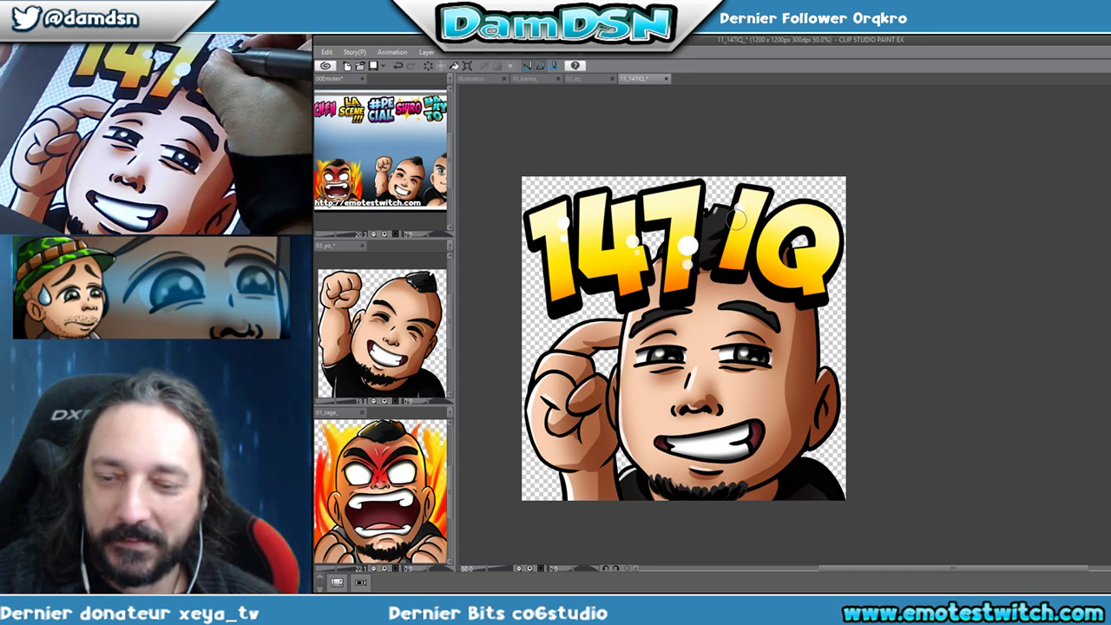
Dab white bubble highlights on the Q of the 147 IQ lettering and save the drawing.
{"action": "left_click", "coordinate": [829, 239]}
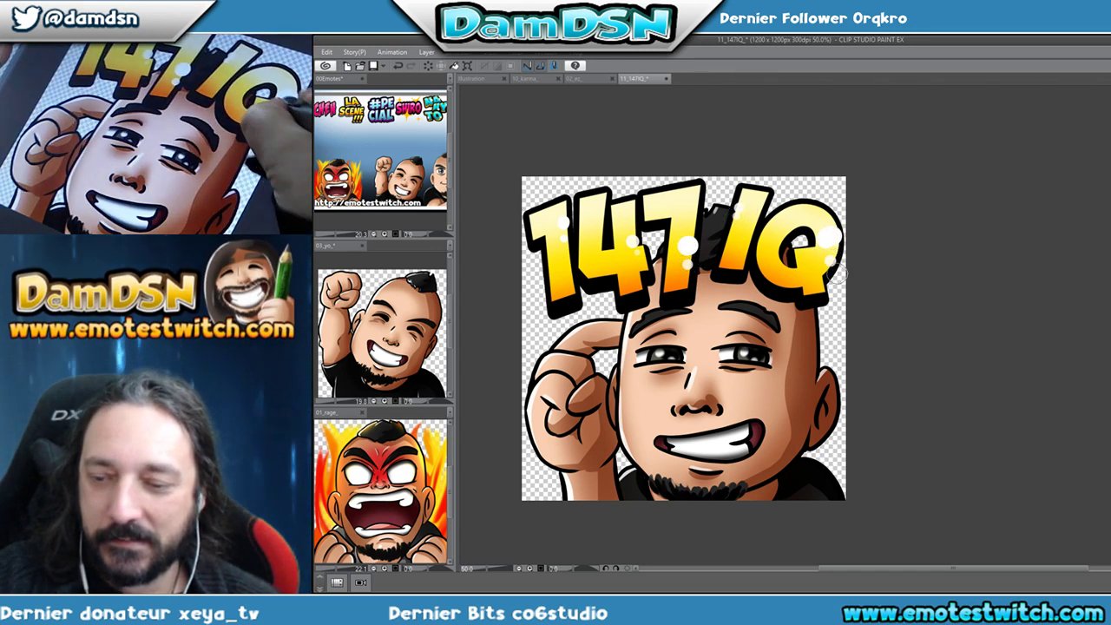
{"action": "key", "text": "ctrl+s"}
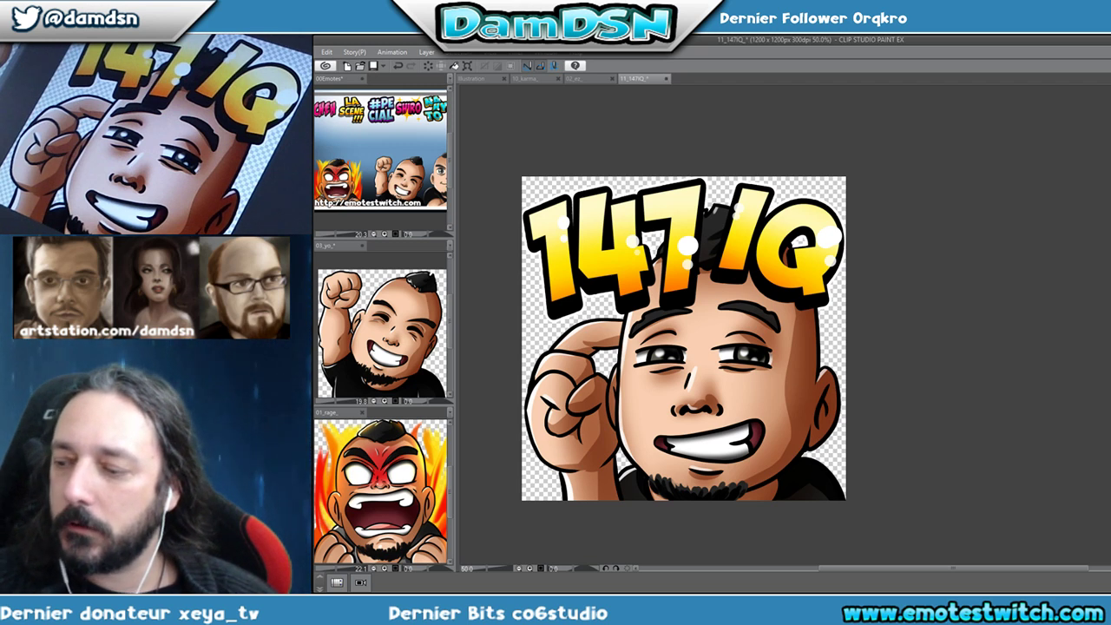
Paste the 147 IQ emote onto the 00Emotes sheet, scale it down and place it above the rage emote.
{"action": "key", "text": "ctrl+v"}
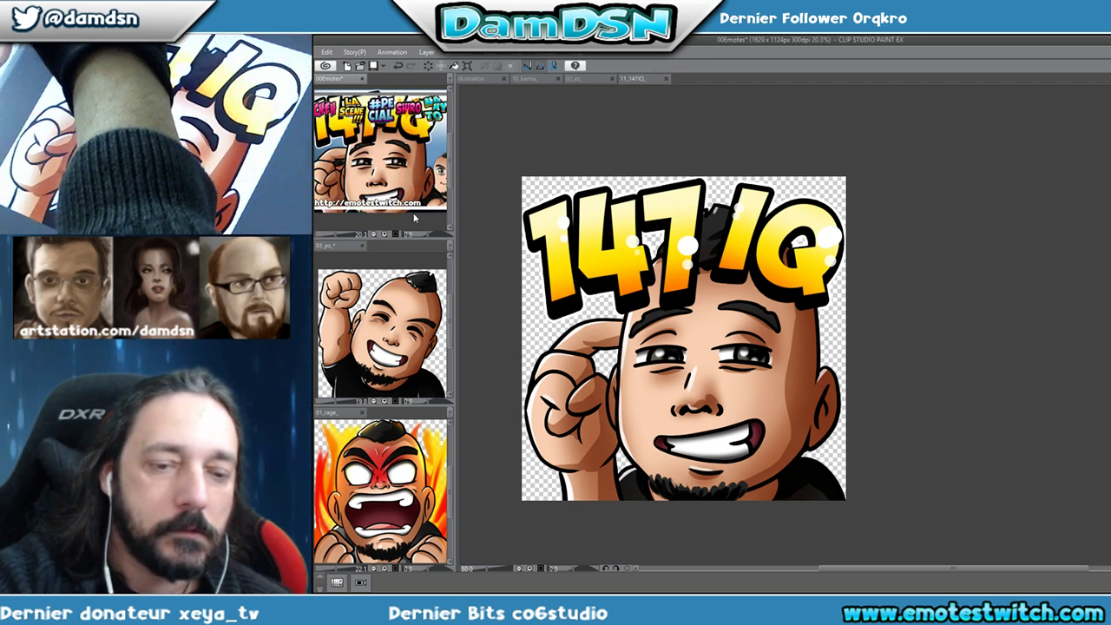
{"action": "left_click_drag", "start_coordinate": [441, 208], "coordinate": [377, 161]}
{"action": "key", "text": "Return"}
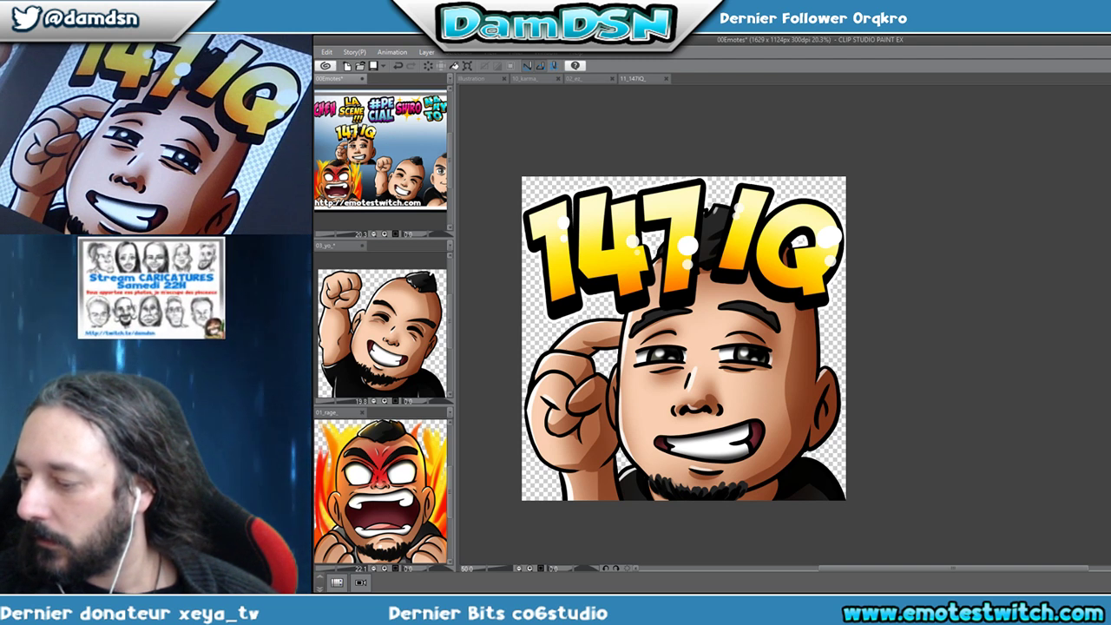
{"action": "left_click", "coordinate": [925, 318]}
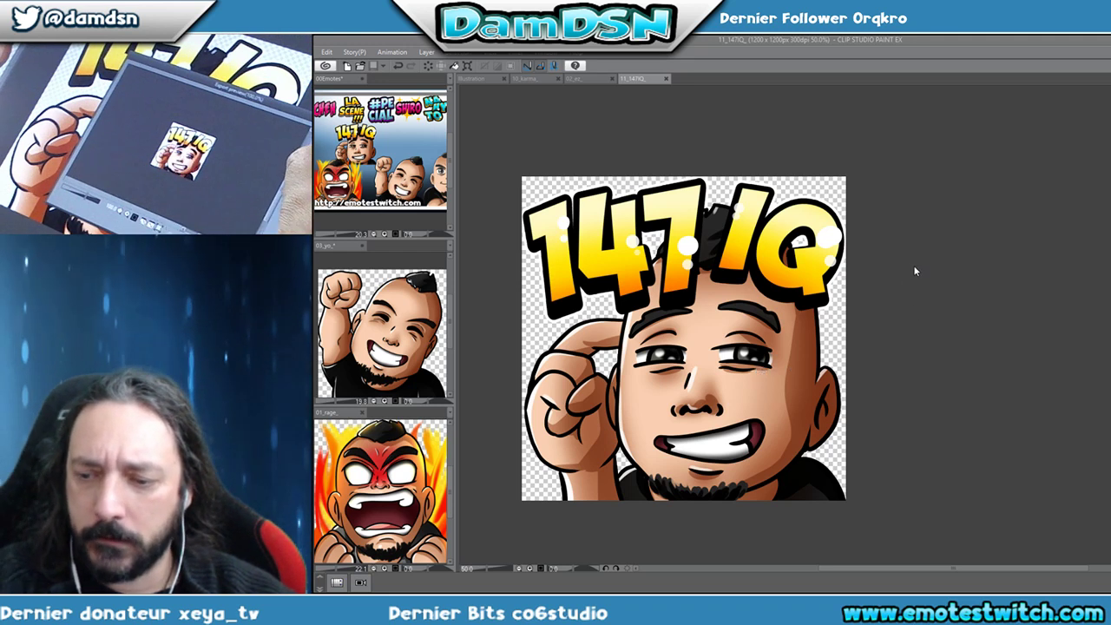
In the 10_karma drawing, select the skin and paint brown shadows under the mohawk and along the side of the forehead.
{"action": "left_click", "coordinate": [578, 79]}
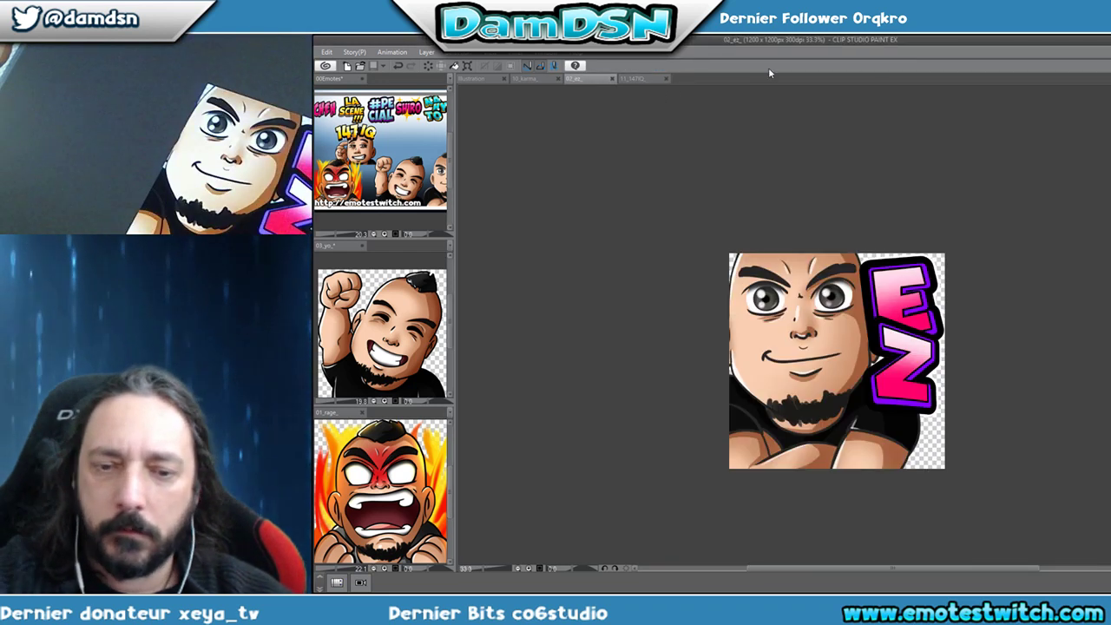
{"action": "left_click", "coordinate": [526, 79]}
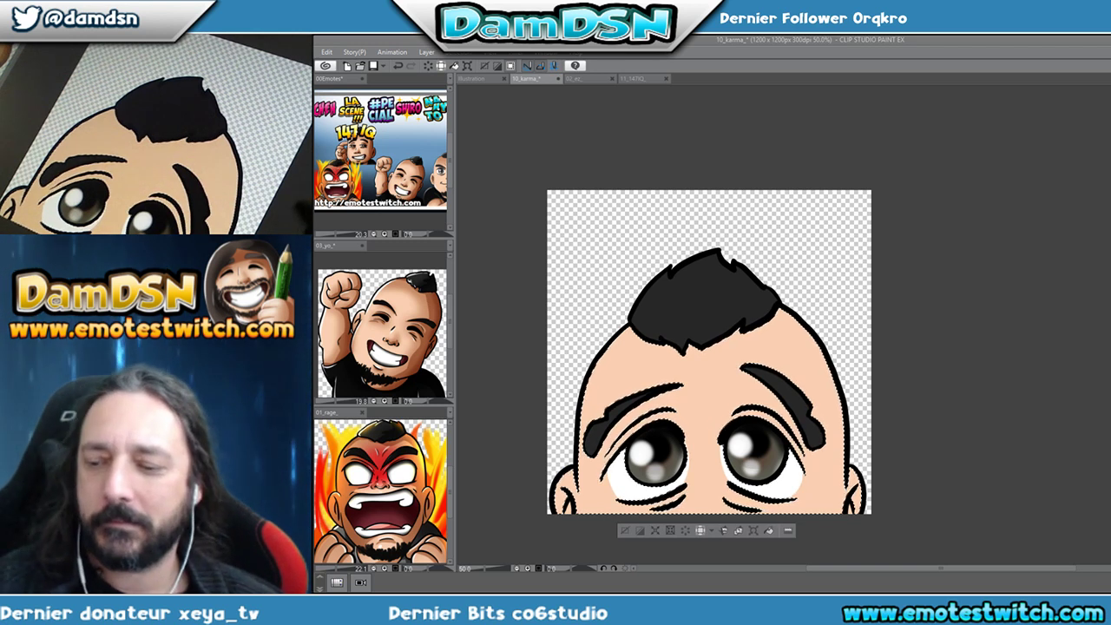
{"action": "key", "text": "ctrl+d"}
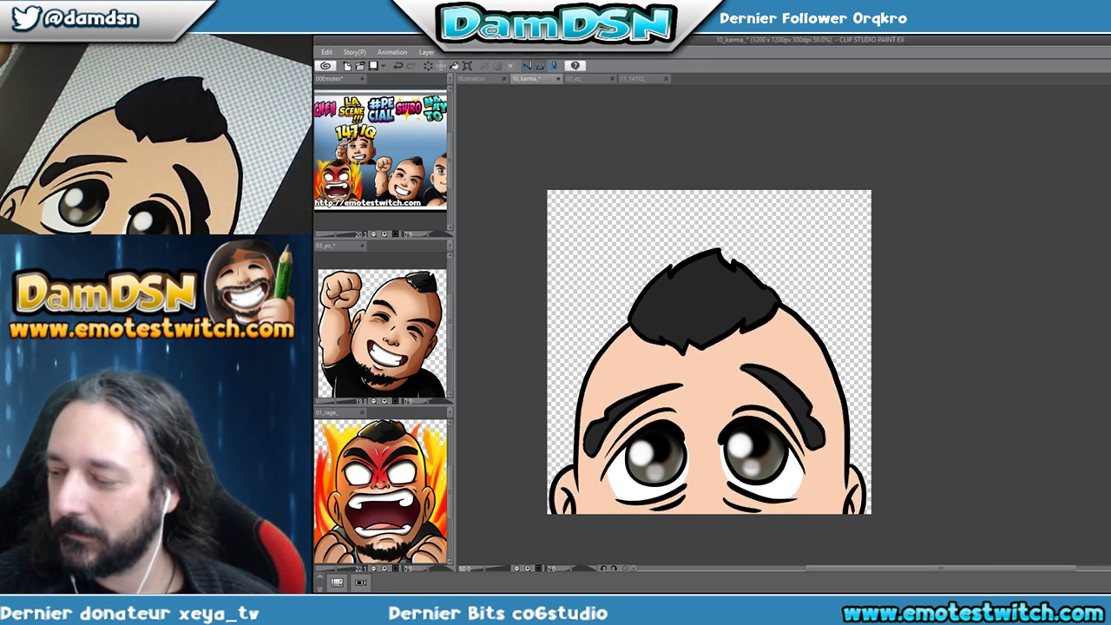
{"action": "key", "text": "ctrl+a"}
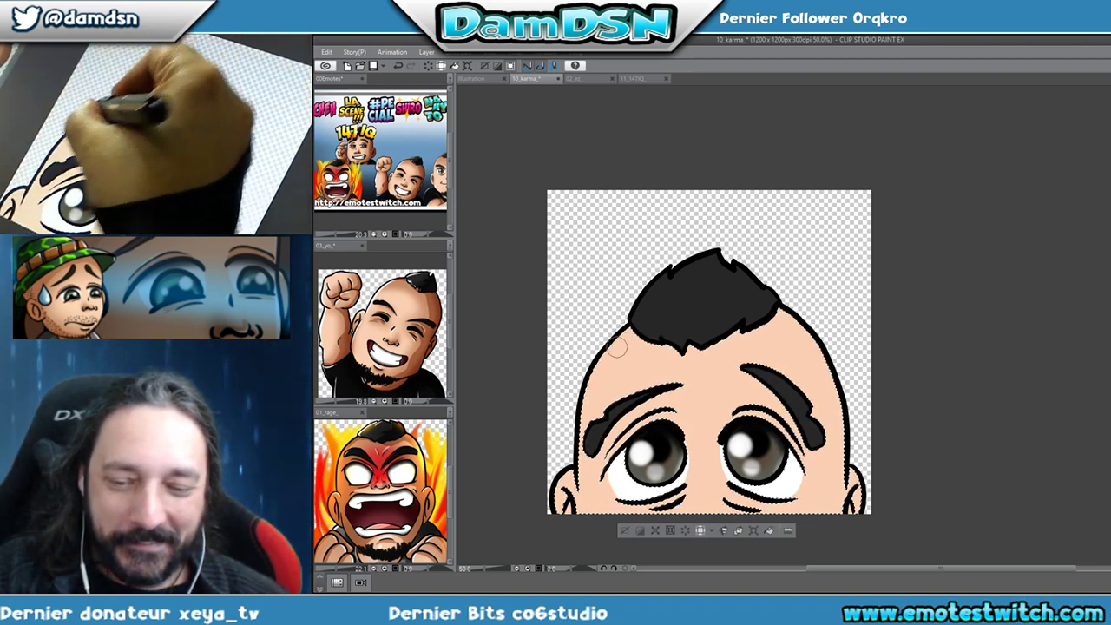
{"action": "mouse_move", "coordinate": [631, 339]}
{"action": "left_mouse_down"}
{"action": "mouse_move", "coordinate": [702, 332]}
{"action": "mouse_move", "coordinate": [678, 323]}
{"action": "mouse_move", "coordinate": [658, 330]}
{"action": "mouse_move", "coordinate": [736, 332]}
{"action": "left_mouse_up"}
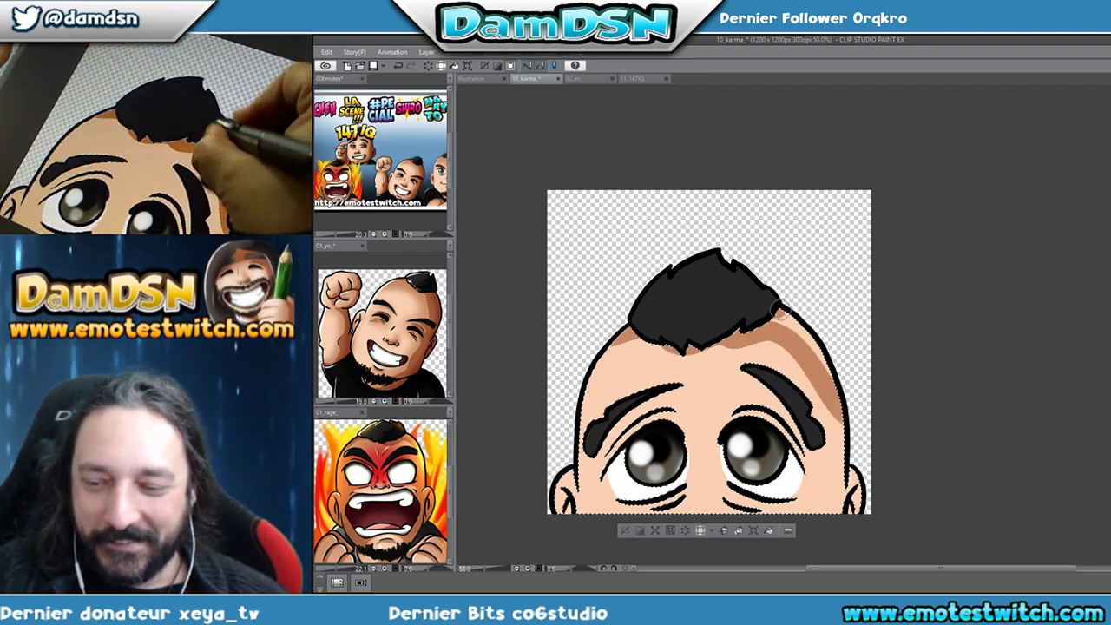
Paint a brown shadow on the skin below the mohawk and down the shaded side of the face, and clear the selection.
{"action": "mouse_move", "coordinate": [777, 334]}
{"action": "left_mouse_down"}
{"action": "mouse_move", "coordinate": [838, 408]}
{"action": "mouse_move", "coordinate": [800, 363]}
{"action": "left_mouse_up"}
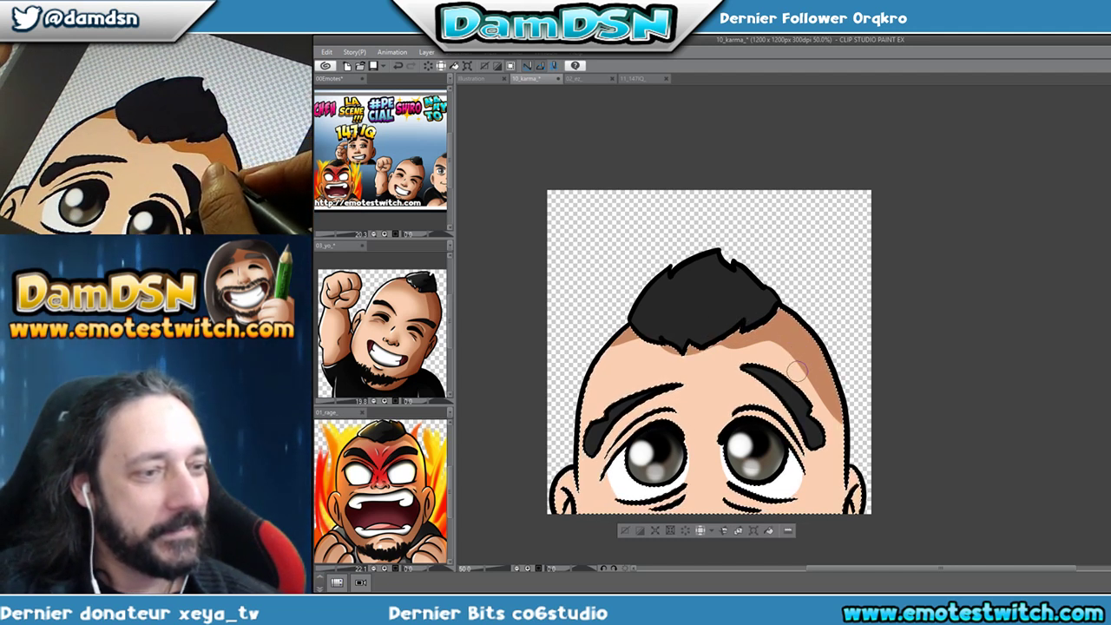
{"action": "mouse_move", "coordinate": [799, 363]}
{"action": "left_mouse_down"}
{"action": "mouse_move", "coordinate": [825, 434]}
{"action": "mouse_move", "coordinate": [816, 495]}
{"action": "mouse_move", "coordinate": [835, 424]}
{"action": "left_mouse_up"}
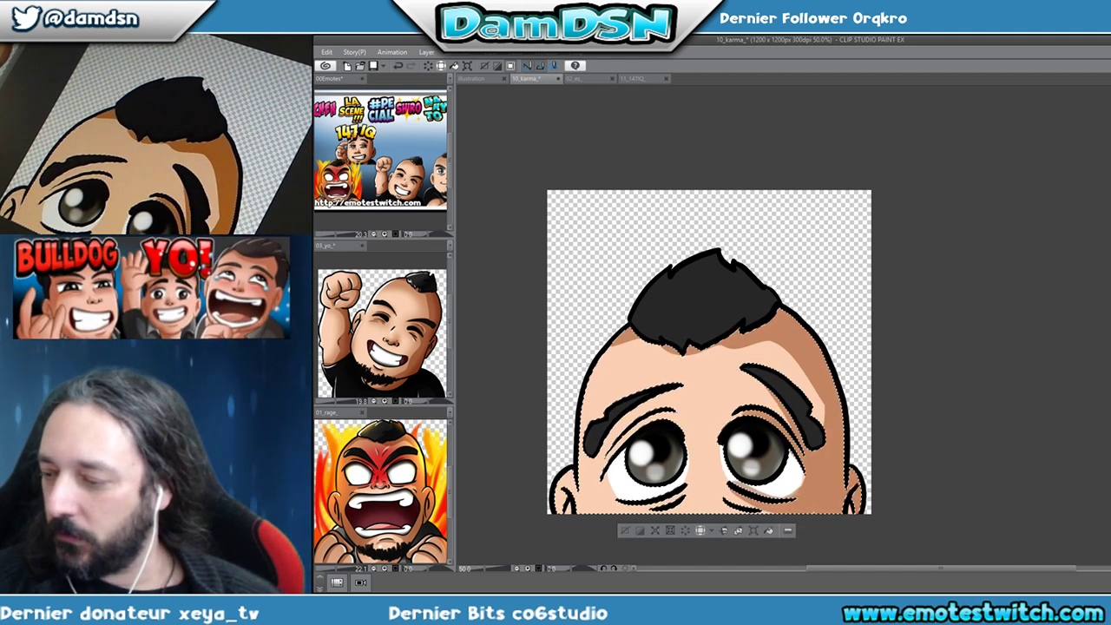
{"action": "key", "text": "ctrl+d"}
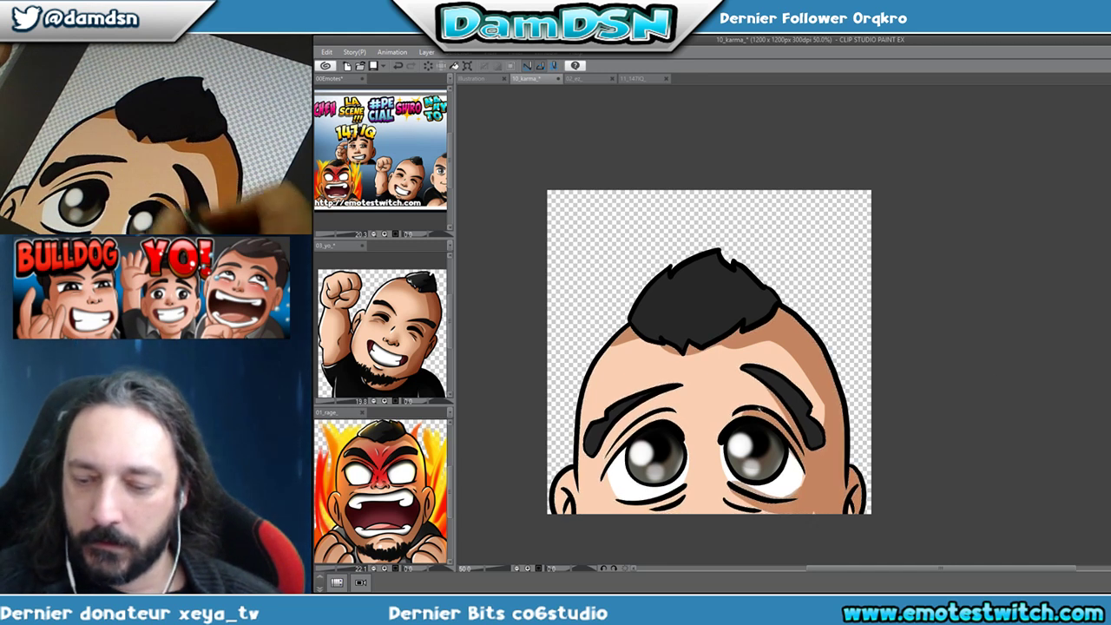
Restore the skin selection and airbrush a muted teal tint between and below the eyes.
{"action": "key", "text": "ctrl+z"}
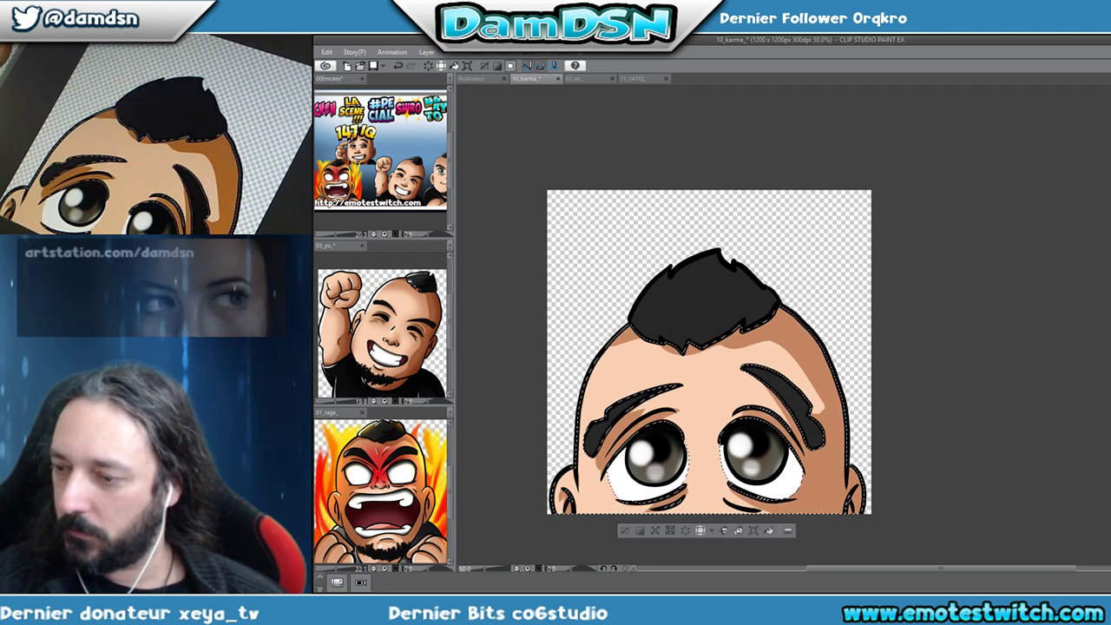
{"action": "mouse_move", "coordinate": [712, 501]}
{"action": "left_mouse_down"}
{"action": "mouse_move", "coordinate": [778, 483]}
{"action": "mouse_move", "coordinate": [612, 504]}
{"action": "mouse_move", "coordinate": [757, 494]}
{"action": "left_mouse_up"}
{"action": "key", "text": "ctrl+z"}
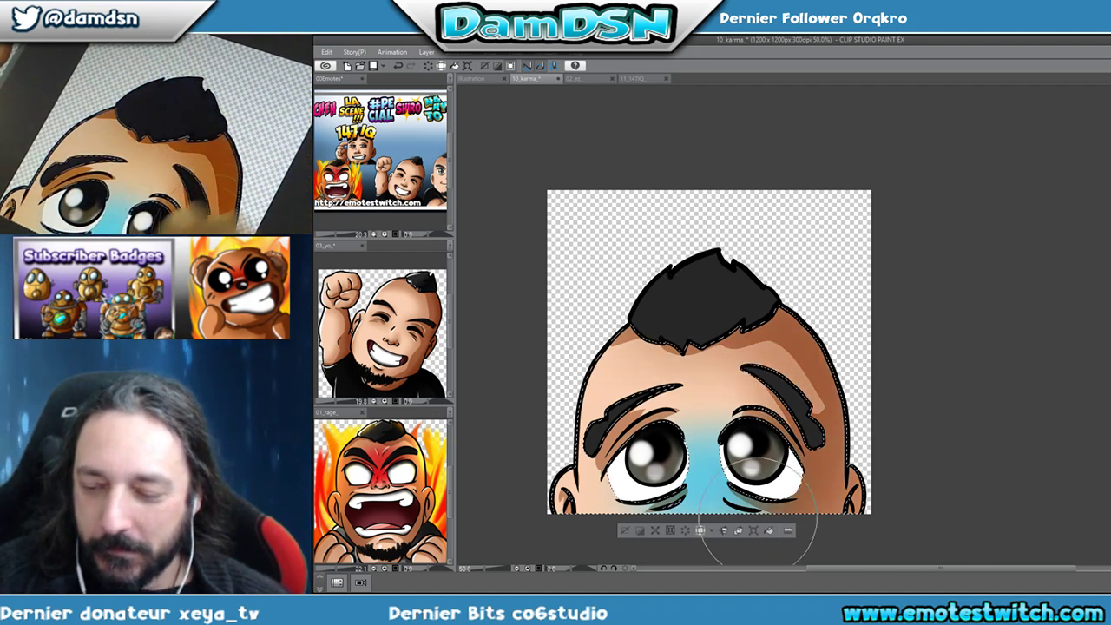
{"action": "left_click_drag", "start_coordinate": [695, 408], "coordinate": [721, 429]}
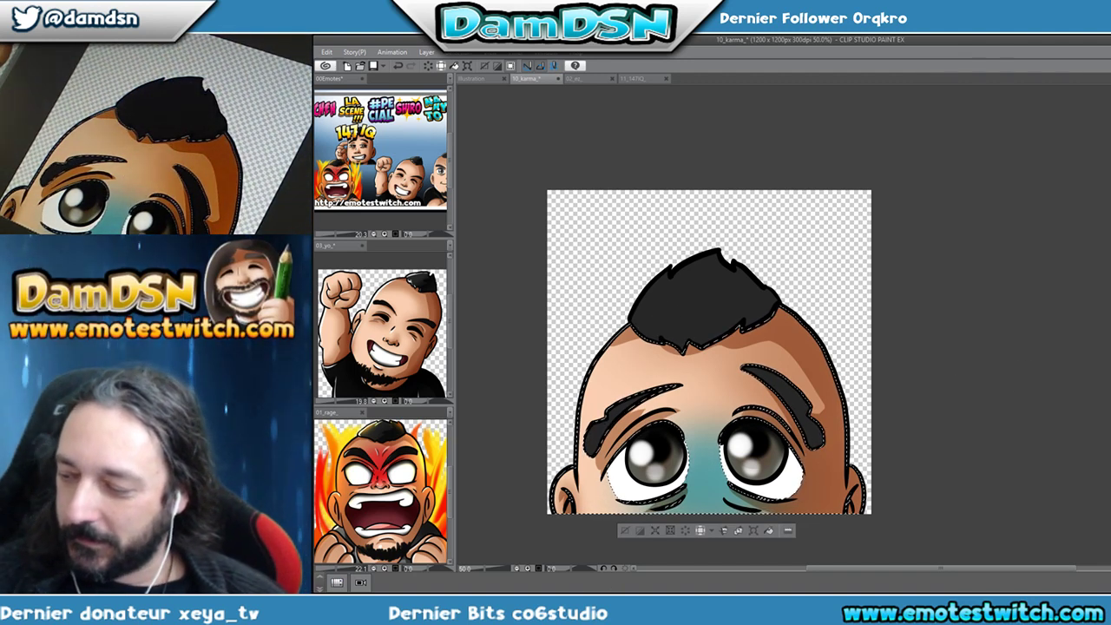
Paint a light edge on the lit side of the face, add highlights and shading to the eyebrows and mohawk, and deselect.
{"action": "left_click_drag", "start_coordinate": [603, 358], "coordinate": [583, 468]}
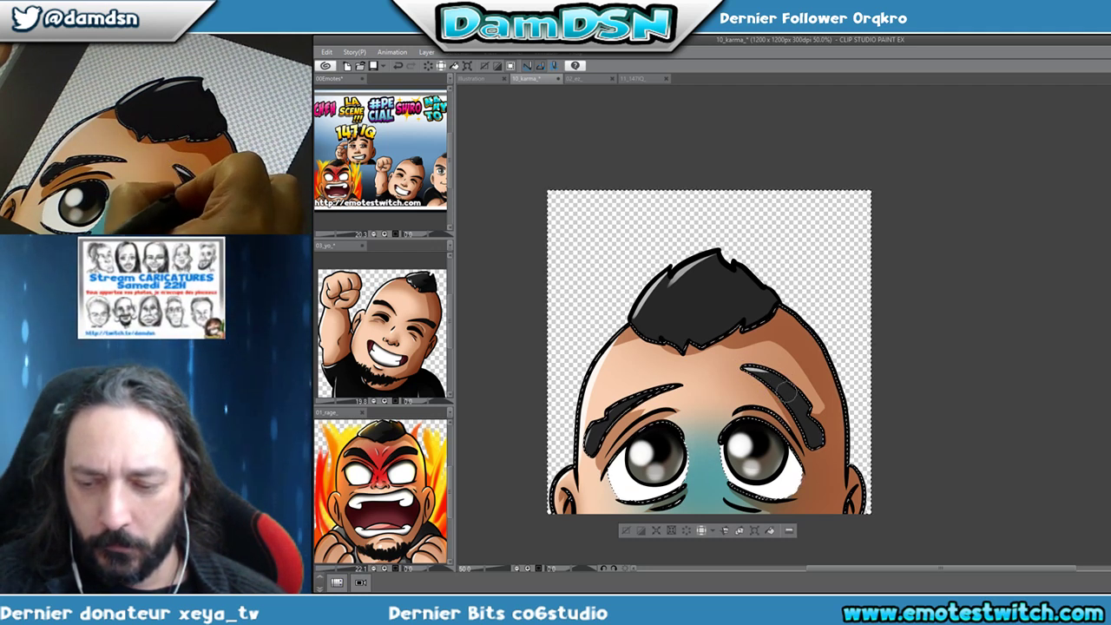
{"action": "mouse_move", "coordinate": [752, 365]}
{"action": "left_mouse_down"}
{"action": "mouse_move", "coordinate": [784, 380]}
{"action": "mouse_move", "coordinate": [757, 368]}
{"action": "left_mouse_up"}
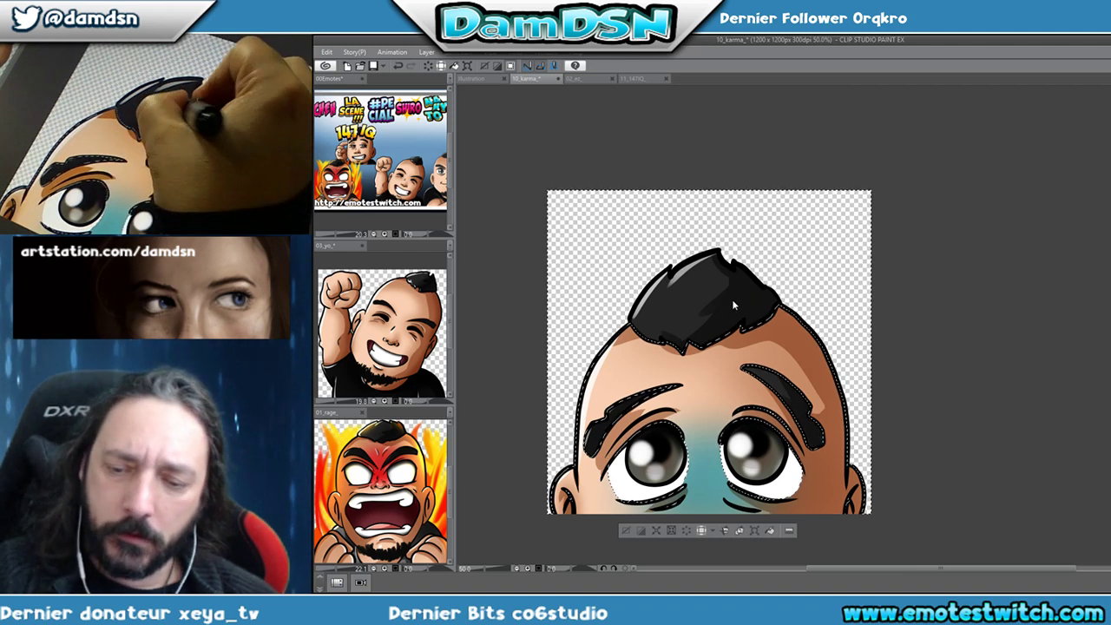
{"action": "left_click_drag", "start_coordinate": [734, 330], "coordinate": [786, 352]}
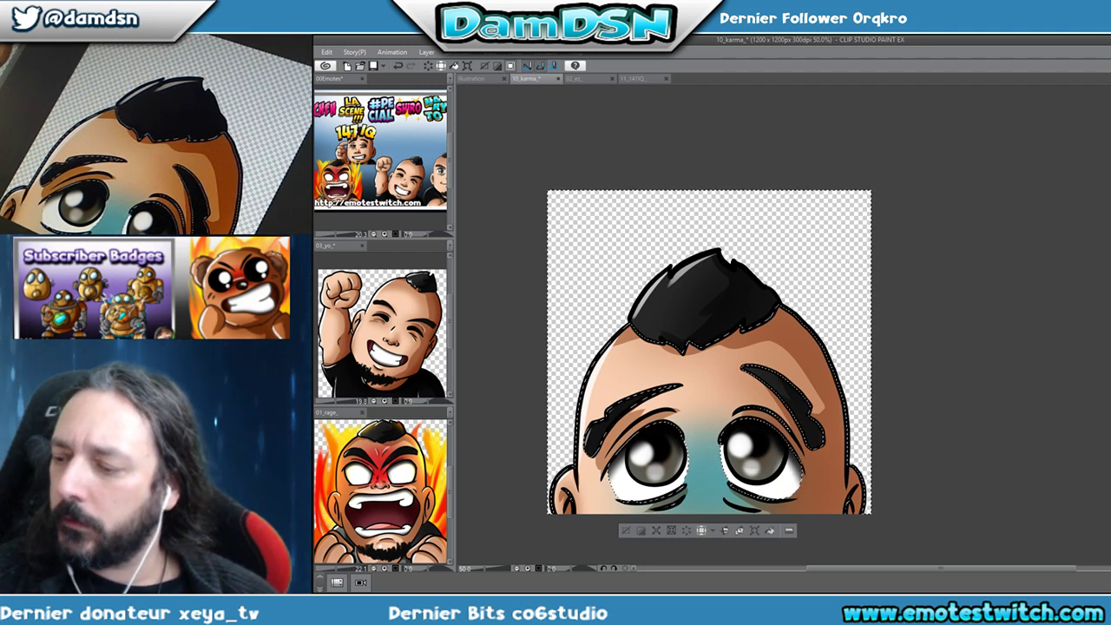
{"action": "left_click", "coordinate": [626, 530]}
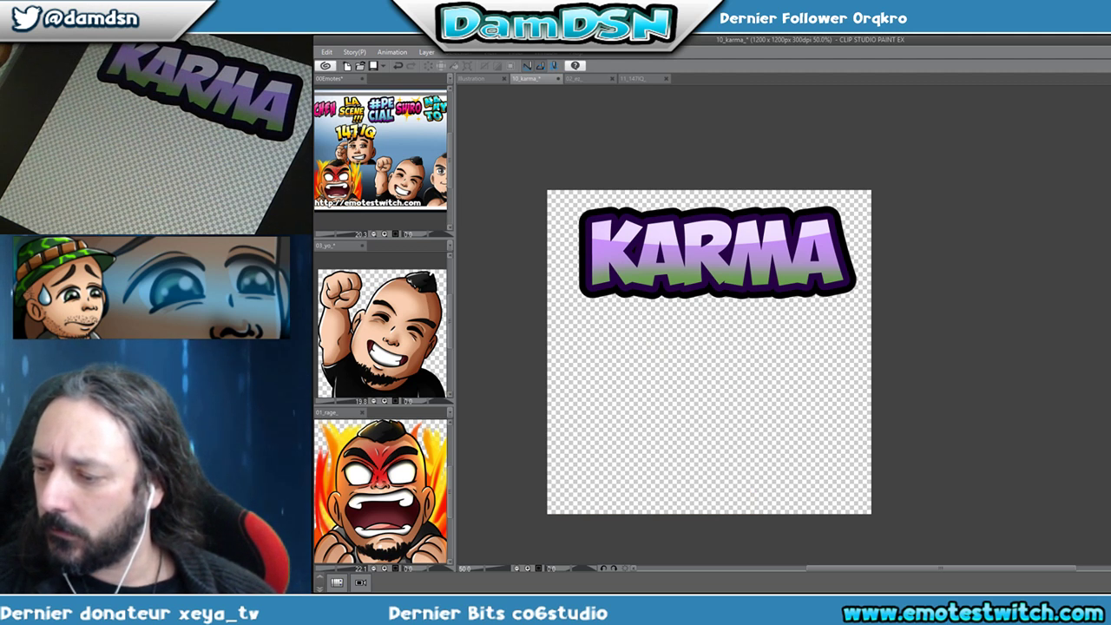
Bring back the hidden face and enlarge the KARMA lettering to nearly the full canvas width above the eyebrows.
{"action": "key", "text": "ctrl+z"}
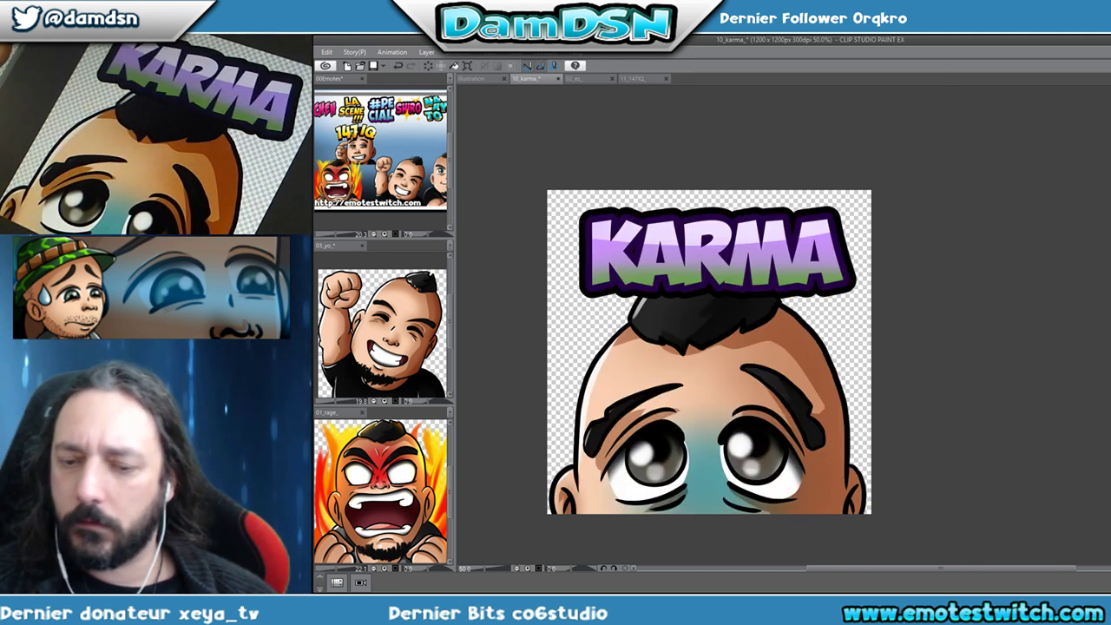
{"action": "key", "text": "ctrl+t"}
{"action": "left_click_drag", "start_coordinate": [856, 296], "coordinate": [868, 302]}
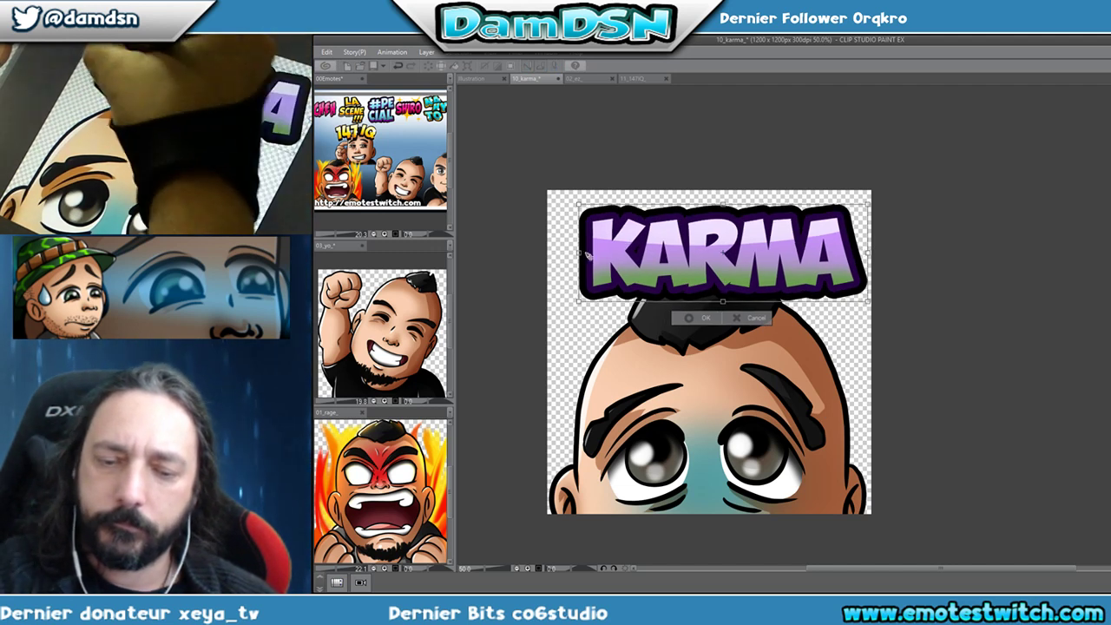
{"action": "left_click_drag", "start_coordinate": [579, 253], "coordinate": [553, 254]}
{"action": "left_click_drag", "start_coordinate": [724, 301], "coordinate": [710, 338]}
{"action": "left_click_drag", "start_coordinate": [757, 298], "coordinate": [756, 286]}
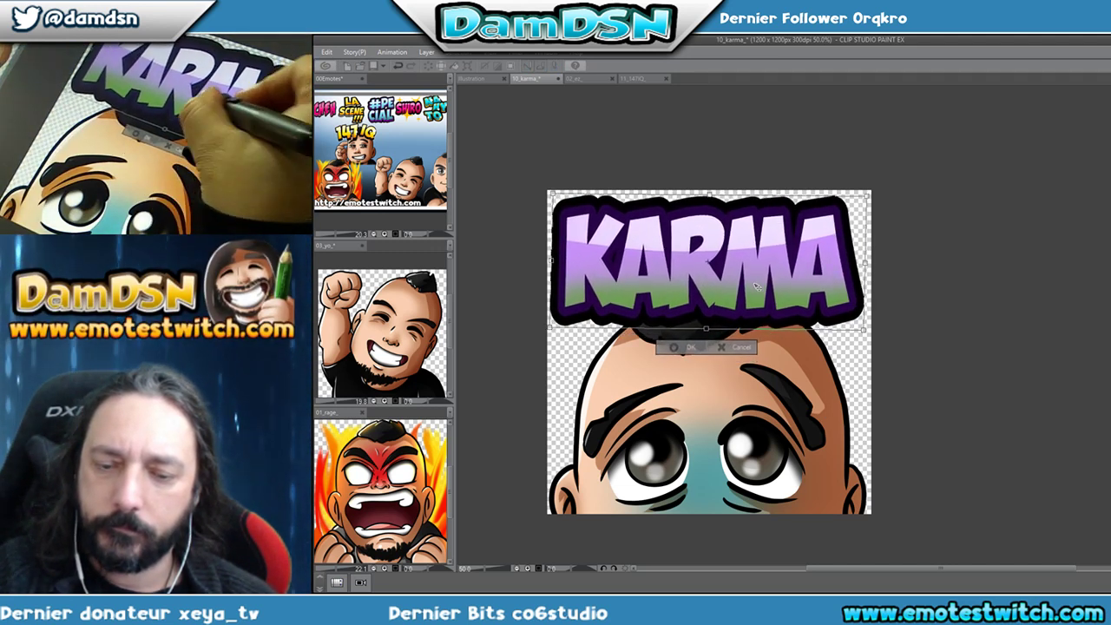
Distort the KARMA lettering so it widens towards its base, fit it within the canvas and apply the transformation.
{"action": "left_click_drag", "start_coordinate": [863, 329], "coordinate": [876, 341]}
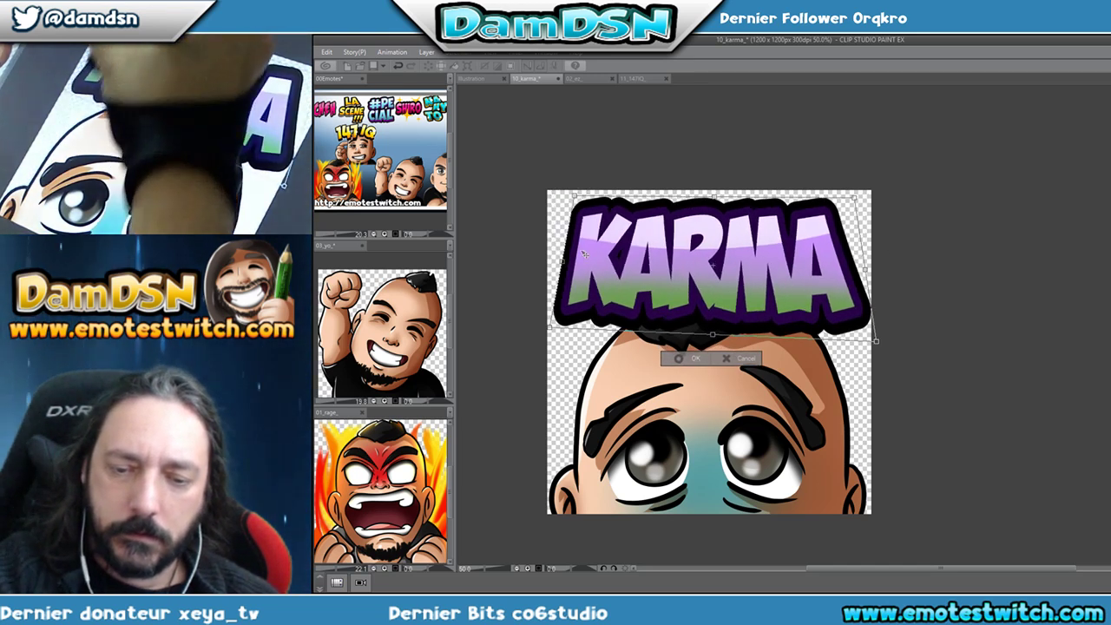
{"action": "left_click_drag", "start_coordinate": [549, 327], "coordinate": [544, 330]}
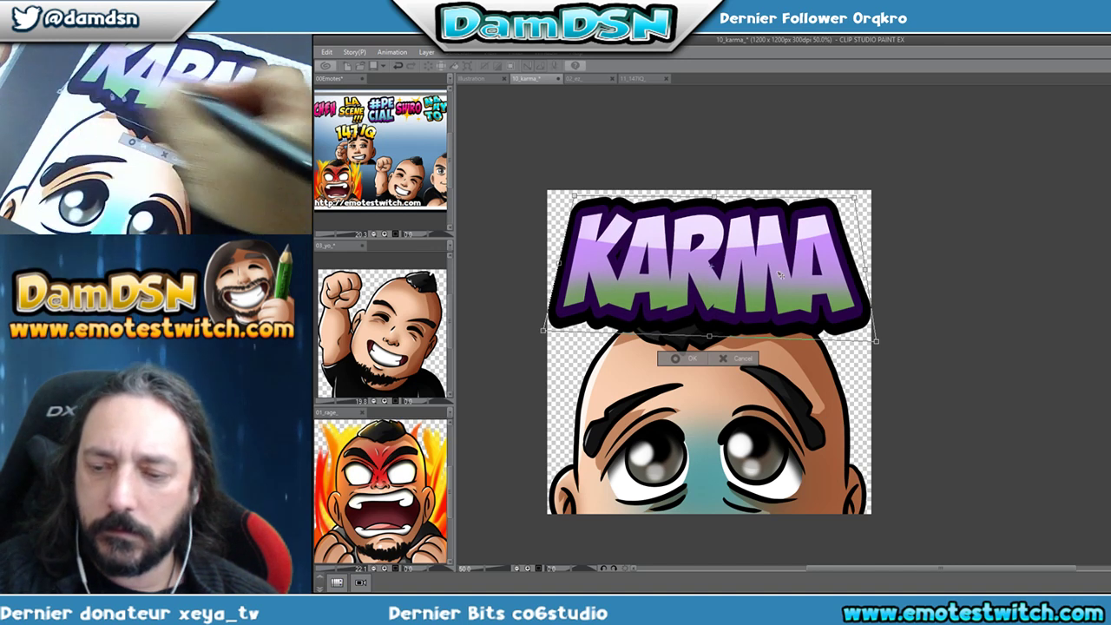
{"action": "left_click_drag", "start_coordinate": [834, 277], "coordinate": [845, 271]}
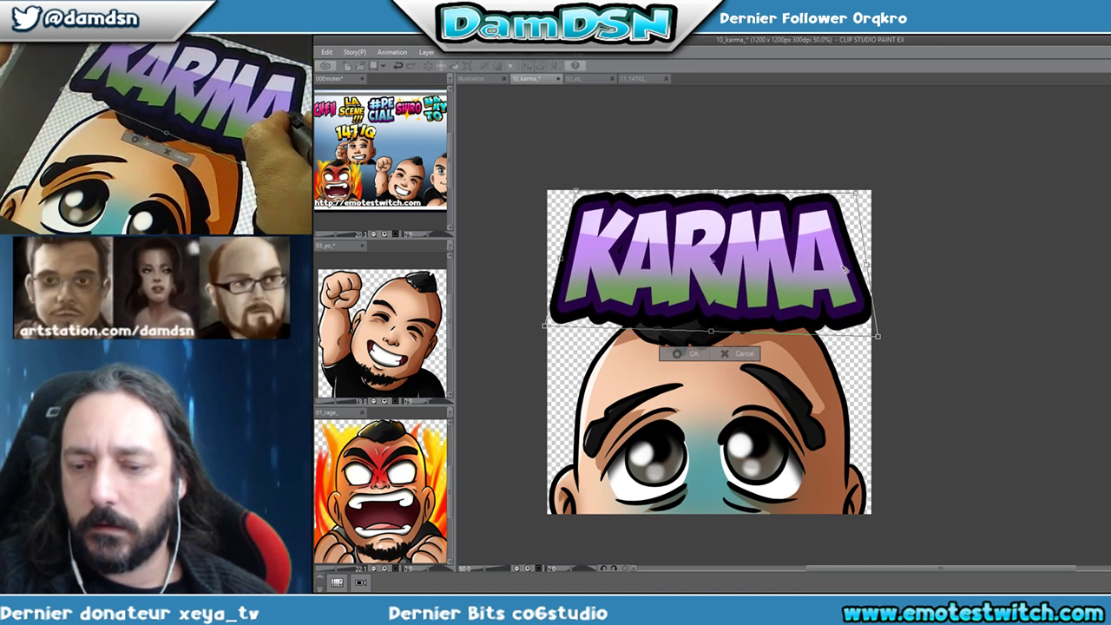
{"action": "key", "text": "Return"}
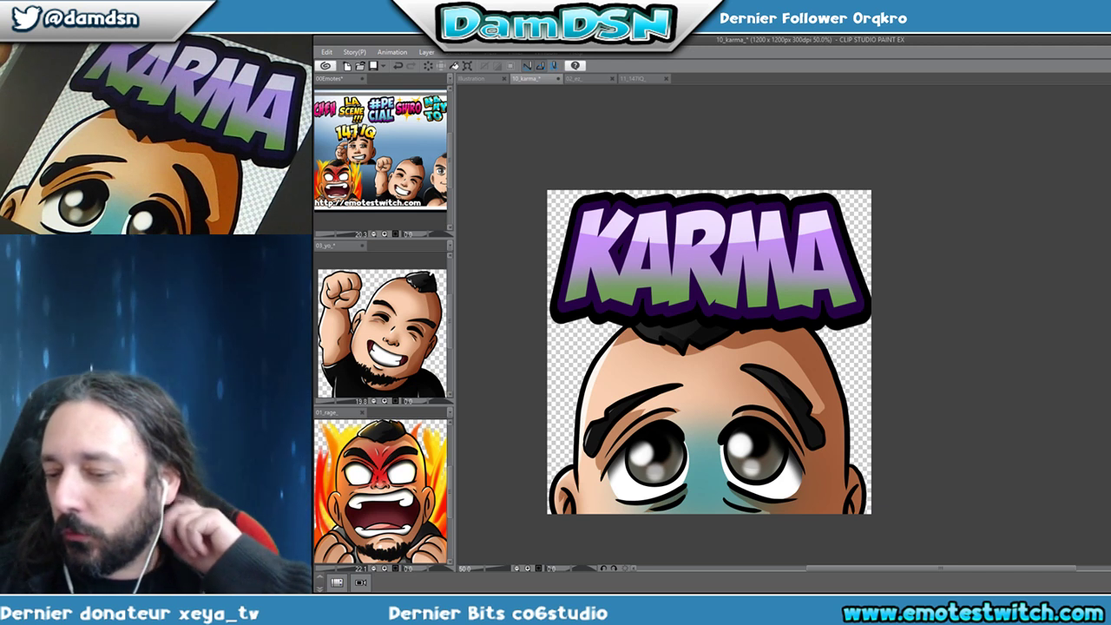
{"action": "key", "text": "ctrl+t"}
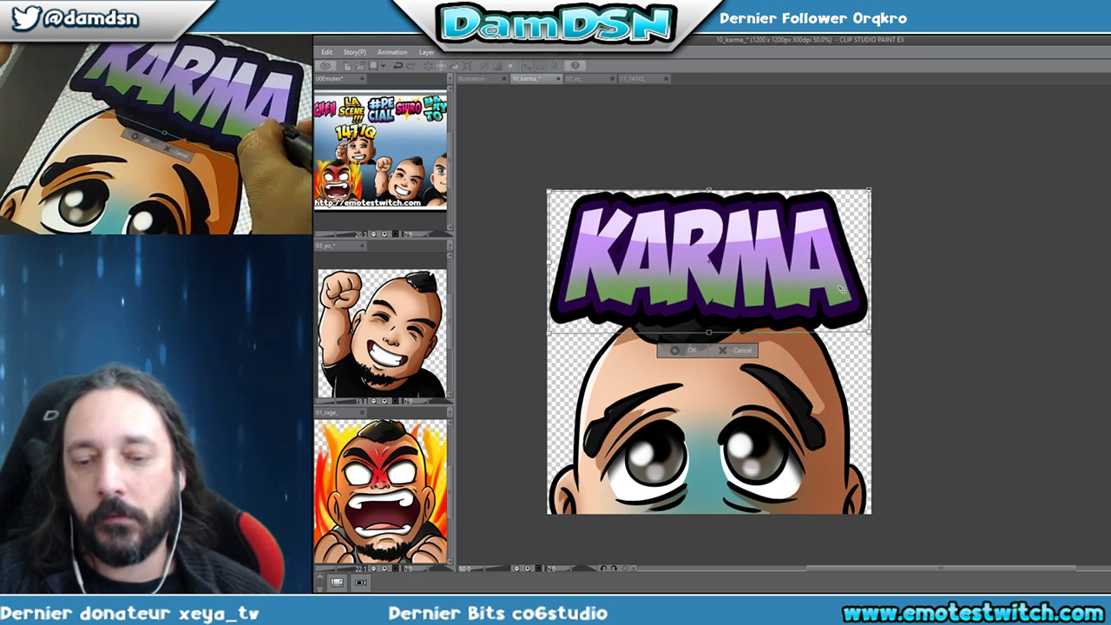
{"action": "key", "text": "Return"}
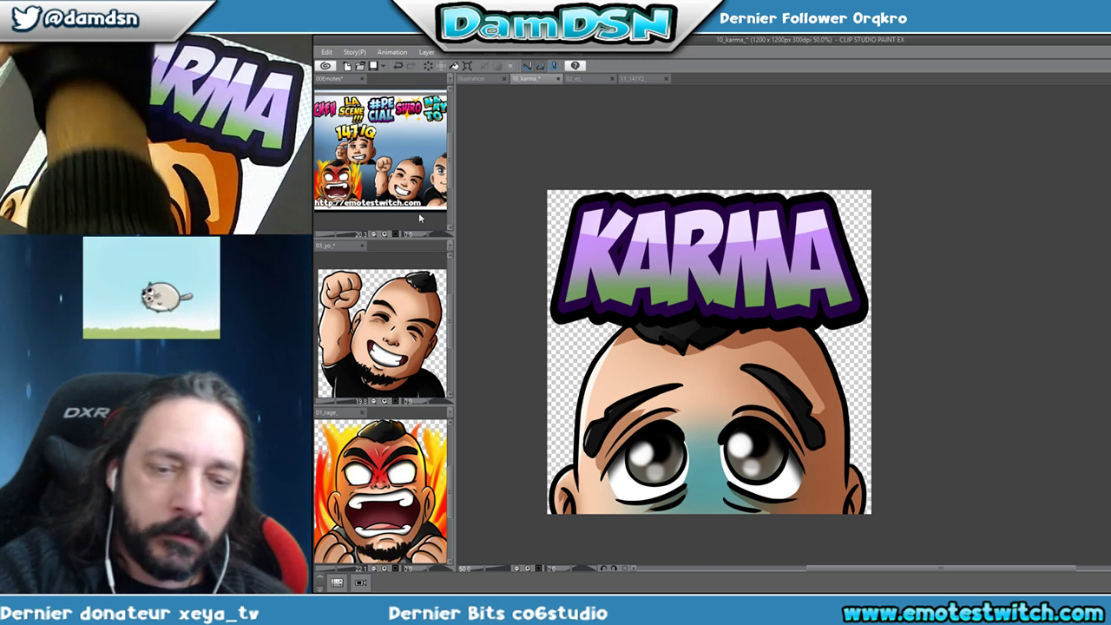
Paste the KARMA emote into the 00Emotes overview sheet, shrink it and place it beneath the SHRO lettering.
{"action": "key", "text": "ctrl+v"}
{"action": "key", "text": "ctrl+t"}
{"action": "left_click_drag", "start_coordinate": [316, 89], "coordinate": [335, 101]}
{"action": "left_click_drag", "start_coordinate": [403, 146], "coordinate": [413, 143]}
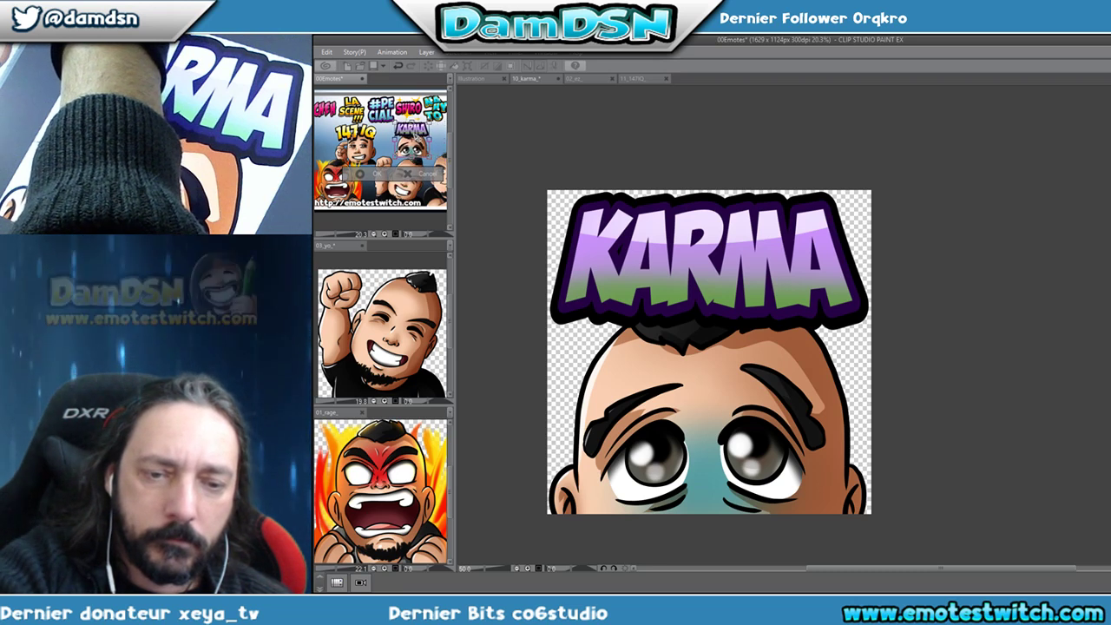
{"action": "key", "text": "Return"}
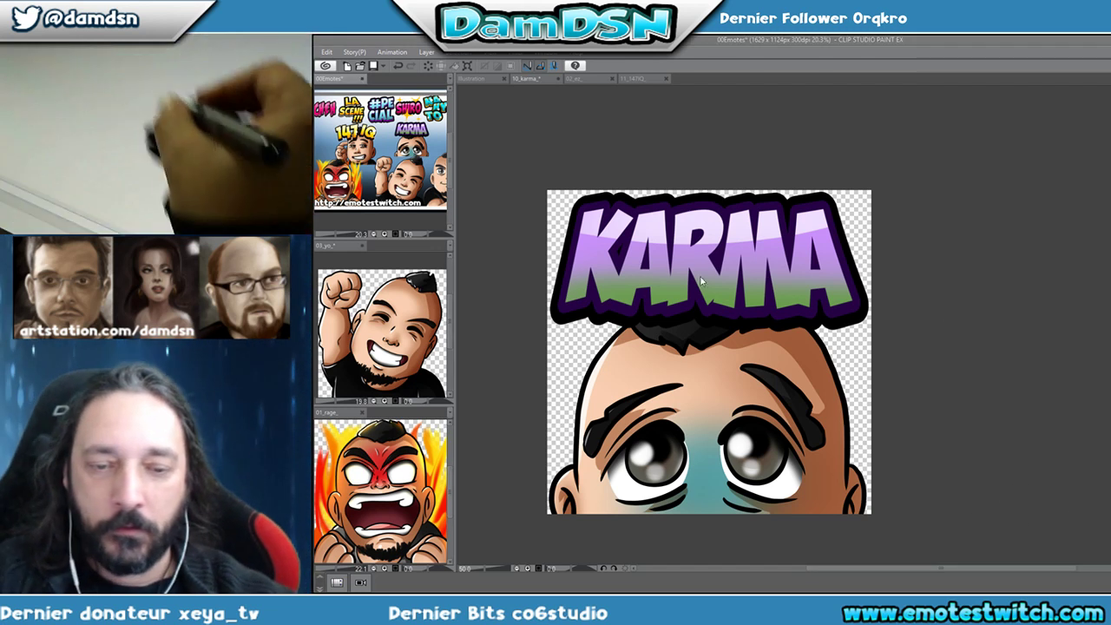
Open the hello_ emote and remove its glasses and colouring, keeping only the black line art.
{"action": "left_click", "coordinate": [1019, 515]}
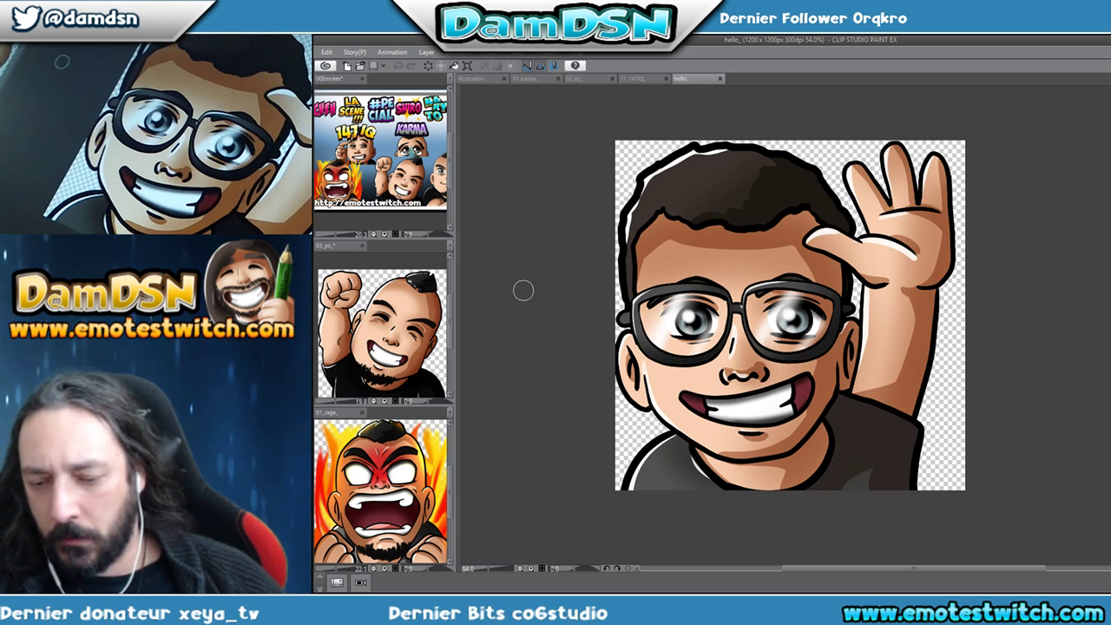
{"action": "key", "text": "ctrl+d"}
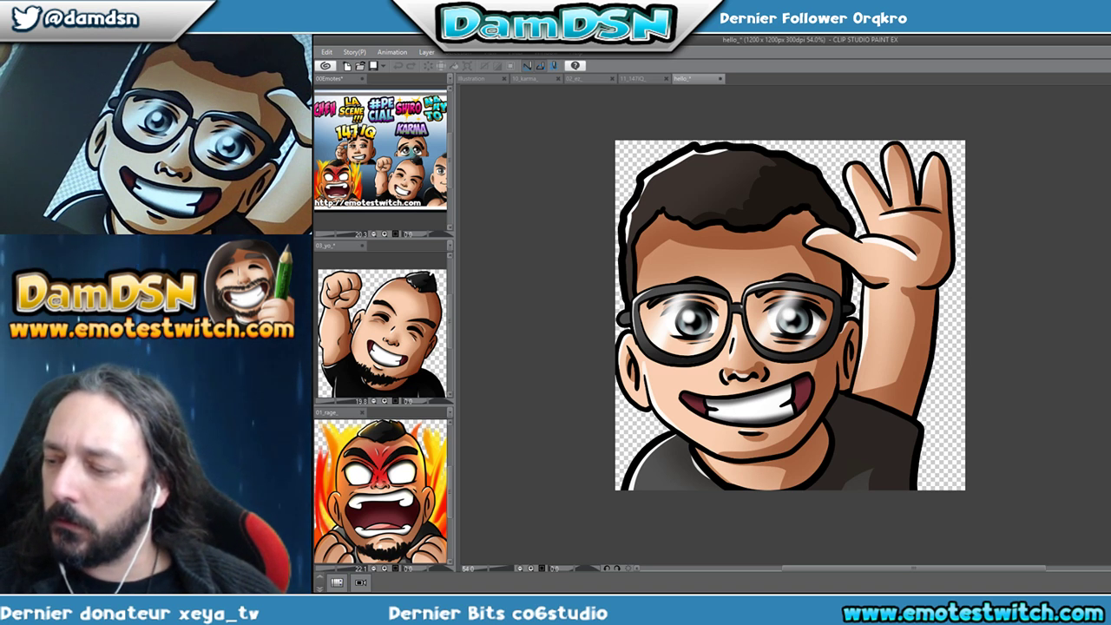
{"action": "key", "text": "Delete"}
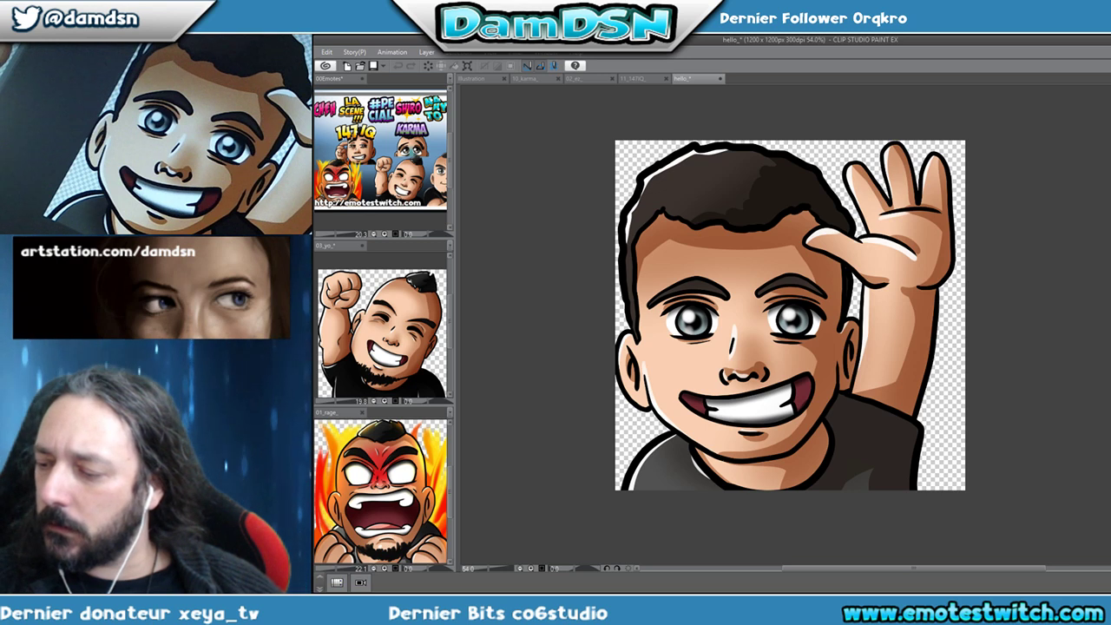
{"action": "key", "text": "Delete"}
{"action": "key", "text": "ctrl+z"}
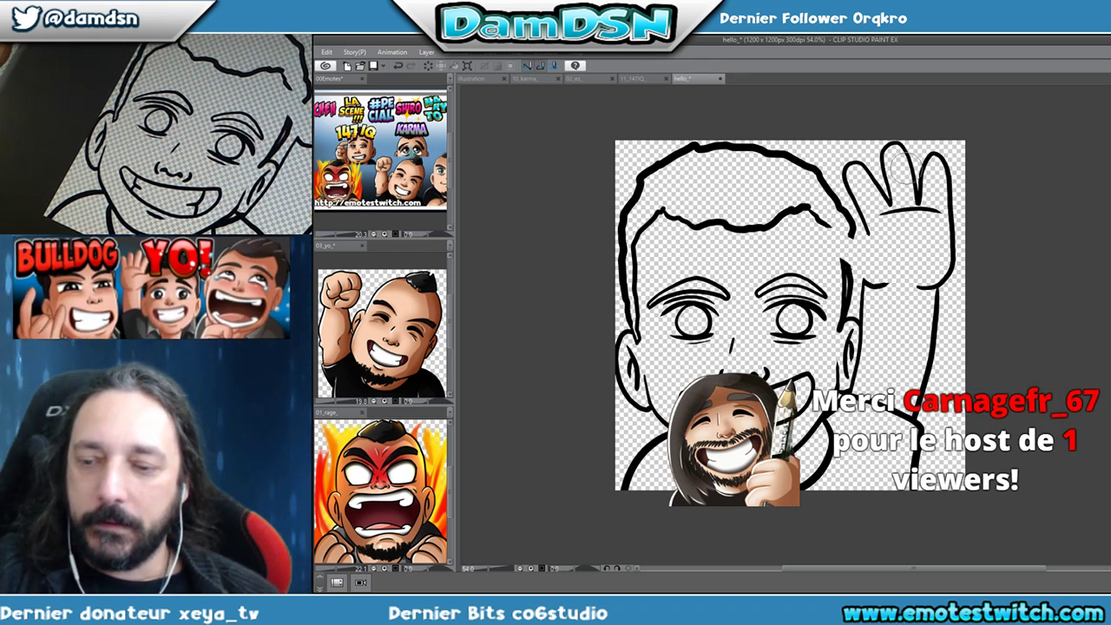
Erase the raised hand's fingers and the outer hair outline from the line art.
{"action": "mouse_move", "coordinate": [894, 139]}
{"action": "left_mouse_down"}
{"action": "mouse_move", "coordinate": [903, 218]}
{"action": "mouse_move", "coordinate": [916, 148]}
{"action": "mouse_move", "coordinate": [936, 143]}
{"action": "mouse_move", "coordinate": [942, 198]}
{"action": "mouse_move", "coordinate": [888, 248]}
{"action": "mouse_move", "coordinate": [882, 217]}
{"action": "mouse_move", "coordinate": [873, 238]}
{"action": "mouse_move", "coordinate": [863, 162]}
{"action": "left_mouse_up"}
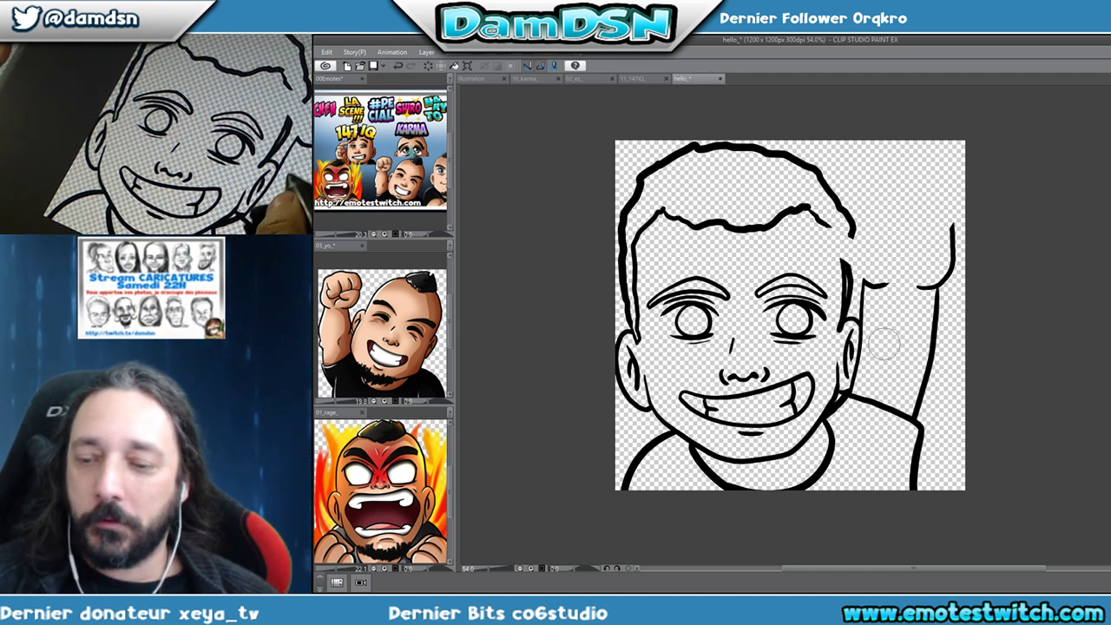
{"action": "mouse_move", "coordinate": [861, 242]}
{"action": "left_mouse_down"}
{"action": "mouse_move", "coordinate": [809, 171]}
{"action": "mouse_move", "coordinate": [750, 145]}
{"action": "mouse_move", "coordinate": [663, 159]}
{"action": "mouse_move", "coordinate": [615, 210]}
{"action": "mouse_move", "coordinate": [600, 266]}
{"action": "left_mouse_up"}
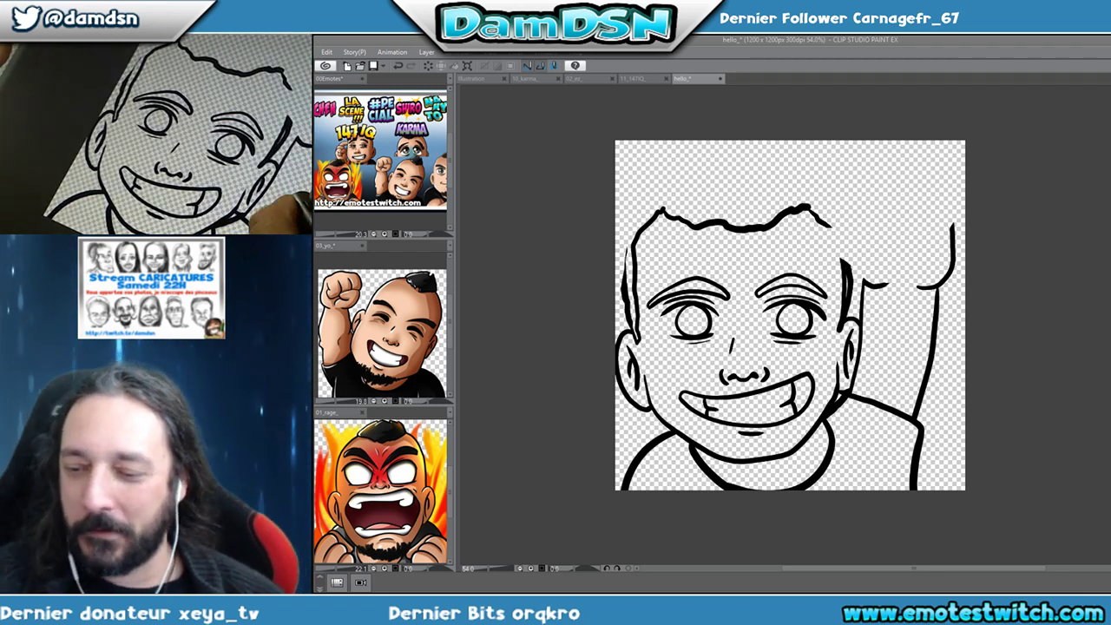
Scale the remaining line art down slightly and shift it lower on the canvas.
{"action": "left_click", "coordinate": [912, 355]}
{"action": "scroll", "coordinate": [912, 355], "scroll_direction": "down", "scroll_amount": 2}
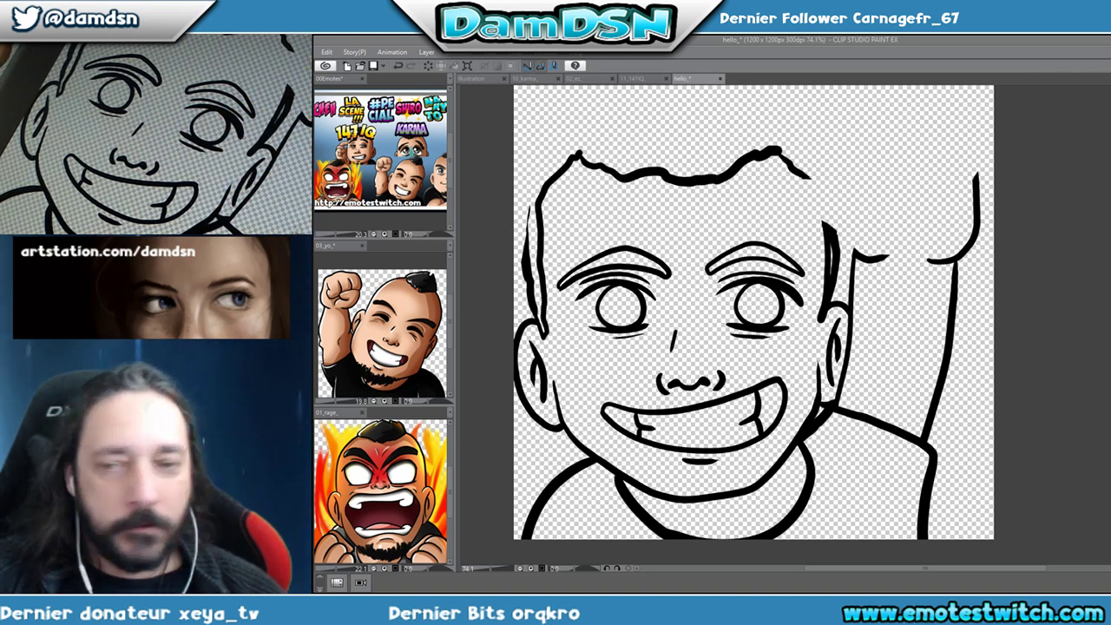
{"action": "key", "text": "ctrl+plus"}
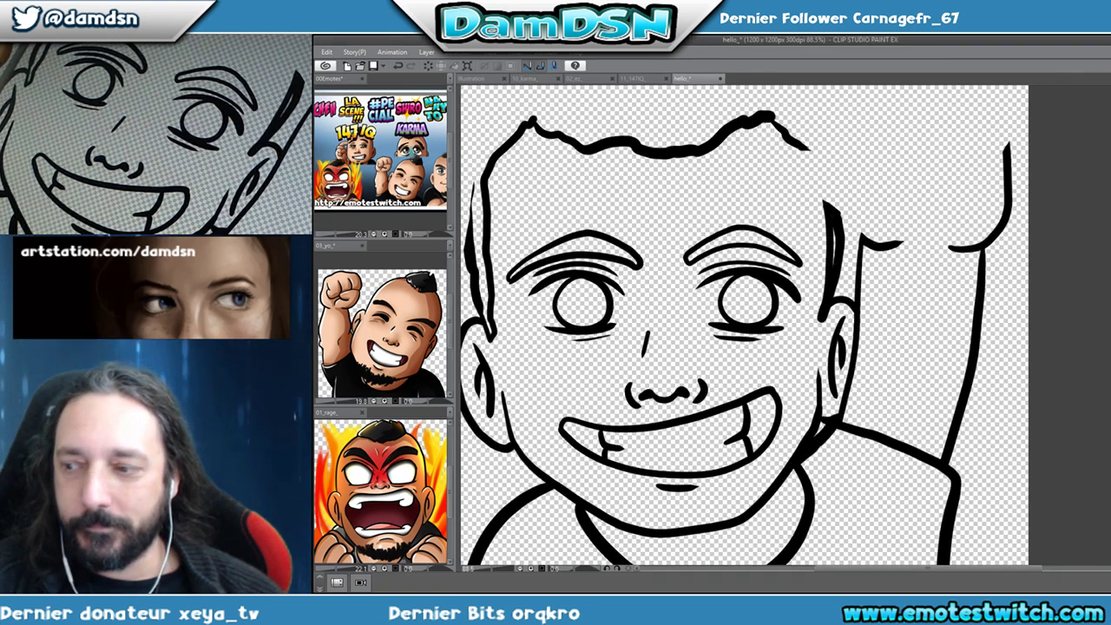
{"action": "key", "text": "ctrl+minus"}
{"action": "key", "text": "ctrl+minus"}
{"action": "key", "text": "ctrl+minus"}
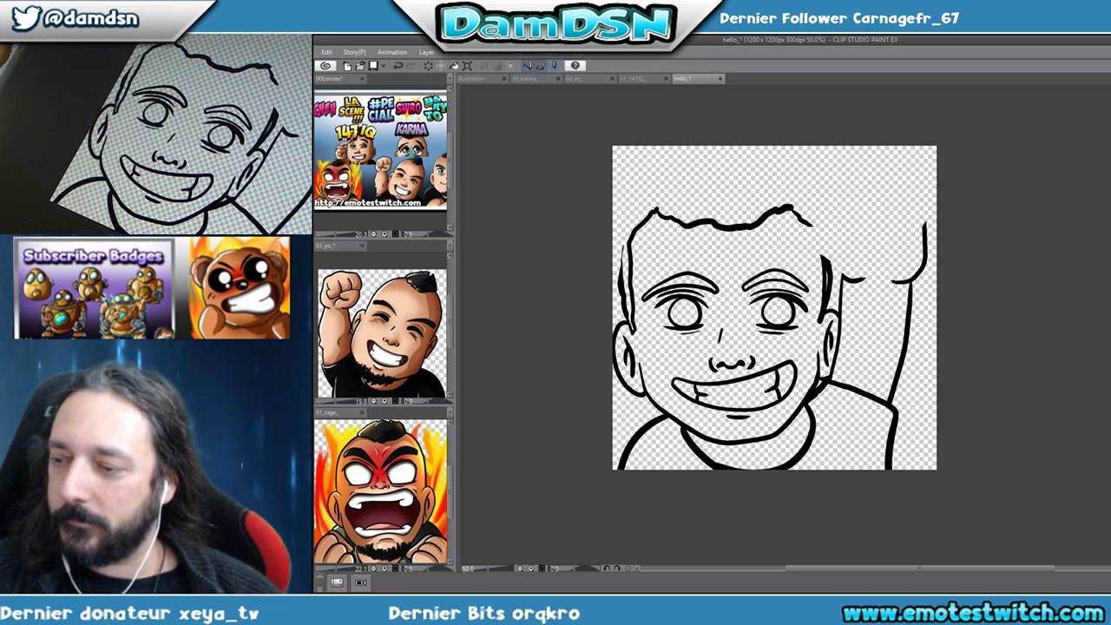
{"action": "key", "text": "ctrl+t"}
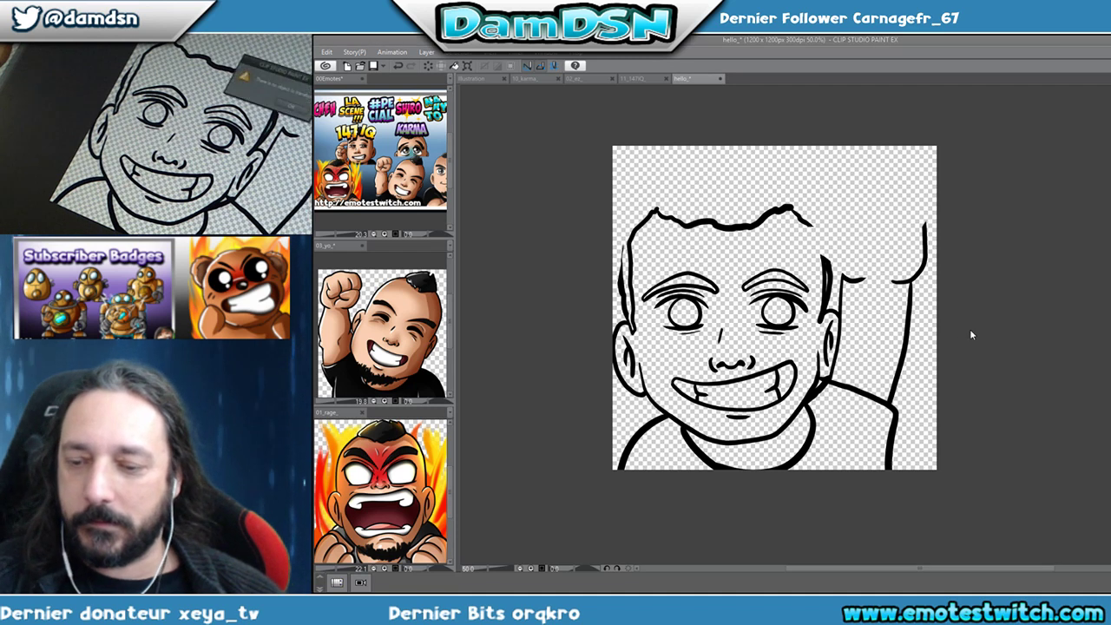
{"action": "key", "text": "Return"}
{"action": "left_click_drag", "start_coordinate": [661, 254], "coordinate": [637, 334]}
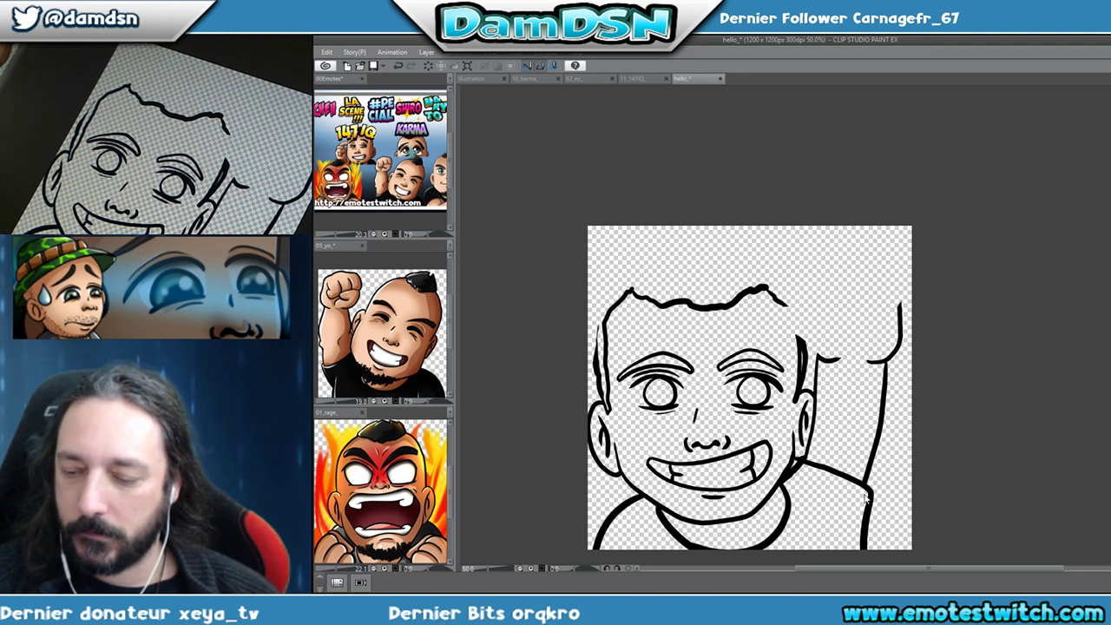
{"action": "key", "text": "ctrl+t"}
{"action": "left_click_drag", "start_coordinate": [875, 499], "coordinate": [900, 490]}
{"action": "key", "text": "Return"}
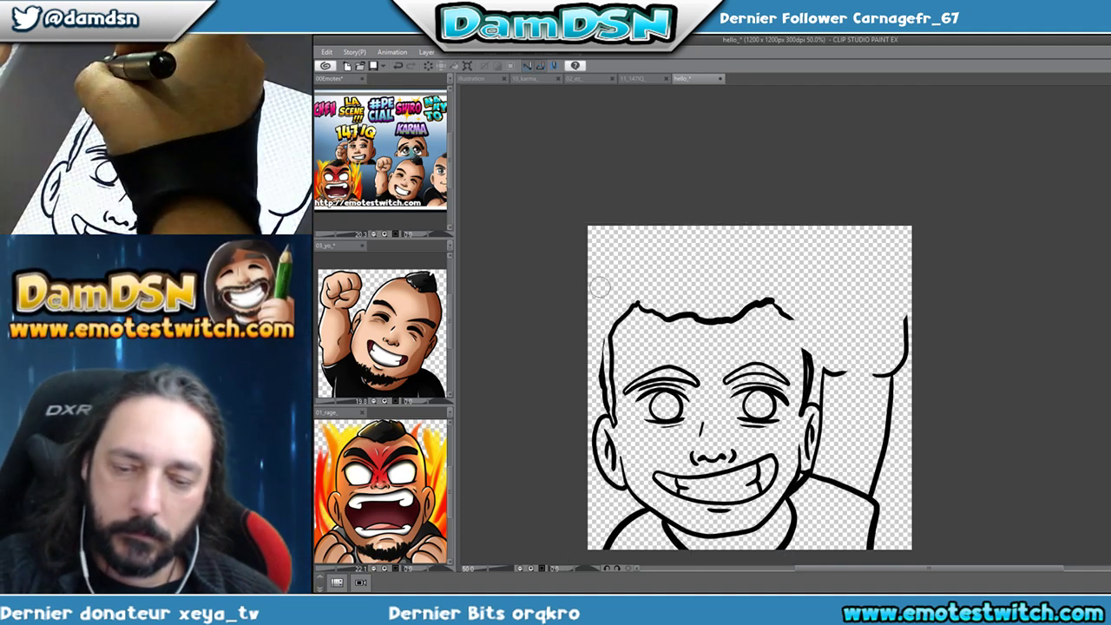
{"action": "mouse_move", "coordinate": [595, 324]}
{"action": "left_mouse_down"}
{"action": "mouse_move", "coordinate": [608, 273]}
{"action": "mouse_move", "coordinate": [597, 355]}
{"action": "left_mouse_up"}
{"action": "mouse_move", "coordinate": [600, 280]}
{"action": "left_mouse_down"}
{"action": "mouse_move", "coordinate": [592, 384]}
{"action": "mouse_move", "coordinate": [748, 315]}
{"action": "mouse_move", "coordinate": [669, 337]}
{"action": "mouse_move", "coordinate": [765, 313]}
{"action": "mouse_move", "coordinate": [841, 352]}
{"action": "mouse_move", "coordinate": [834, 335]}
{"action": "mouse_move", "coordinate": [801, 380]}
{"action": "left_mouse_up"}
{"action": "left_click_drag", "start_coordinate": [821, 332], "coordinate": [618, 347]}
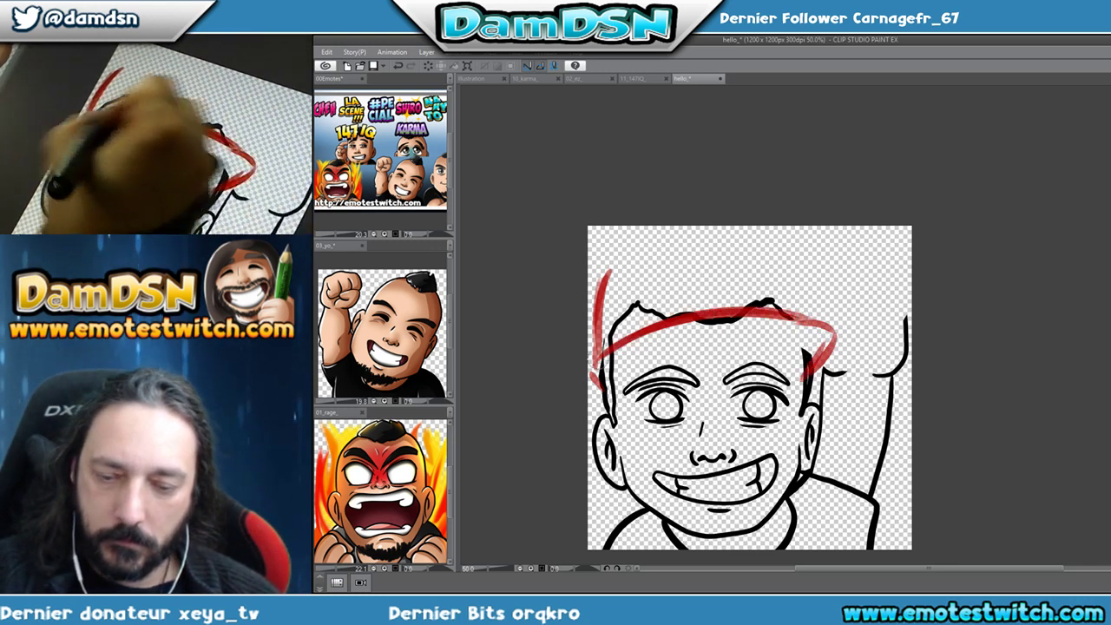
{"action": "mouse_move", "coordinate": [673, 318]}
{"action": "left_mouse_down"}
{"action": "mouse_move", "coordinate": [591, 365]}
{"action": "mouse_move", "coordinate": [583, 395]}
{"action": "mouse_move", "coordinate": [618, 401]}
{"action": "left_mouse_up"}
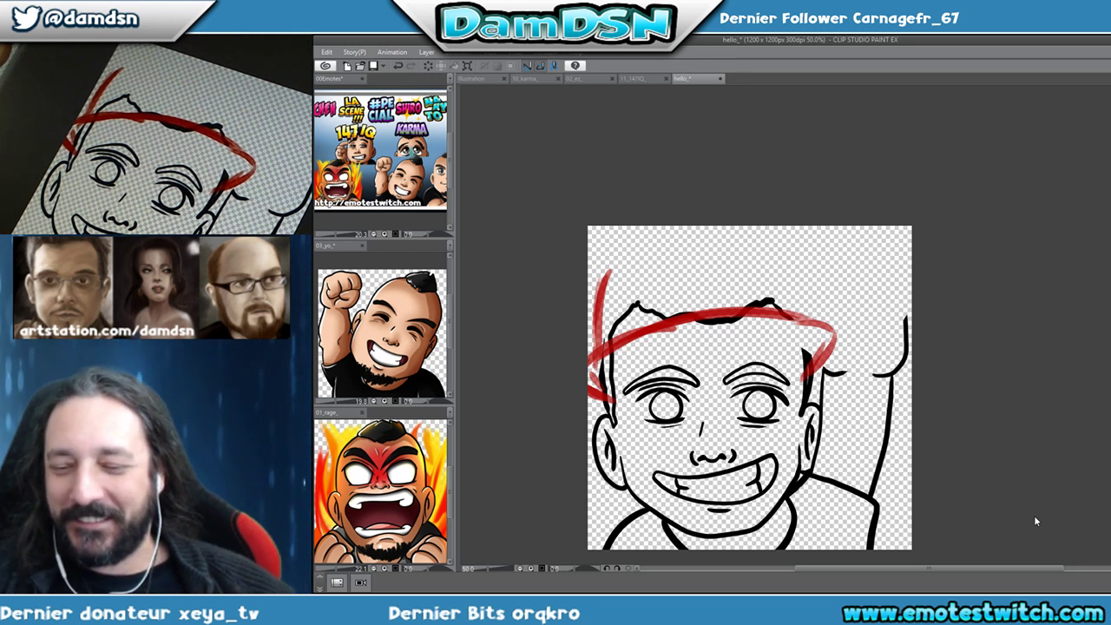
{"action": "key", "text": "ctrl+t"}
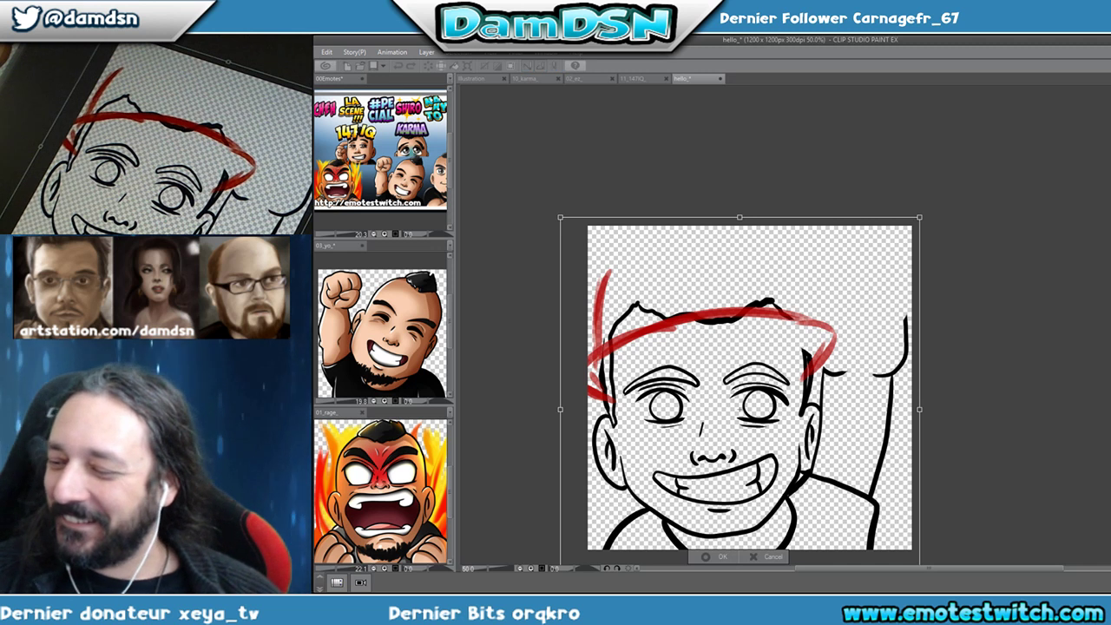
{"action": "left_click", "coordinate": [773, 557]}
{"action": "mouse_move", "coordinate": [823, 375]}
{"action": "left_mouse_down"}
{"action": "mouse_move", "coordinate": [830, 334]}
{"action": "mouse_move", "coordinate": [803, 321]}
{"action": "mouse_move", "coordinate": [673, 328]}
{"action": "mouse_move", "coordinate": [608, 352]}
{"action": "mouse_move", "coordinate": [604, 269]}
{"action": "left_mouse_up"}
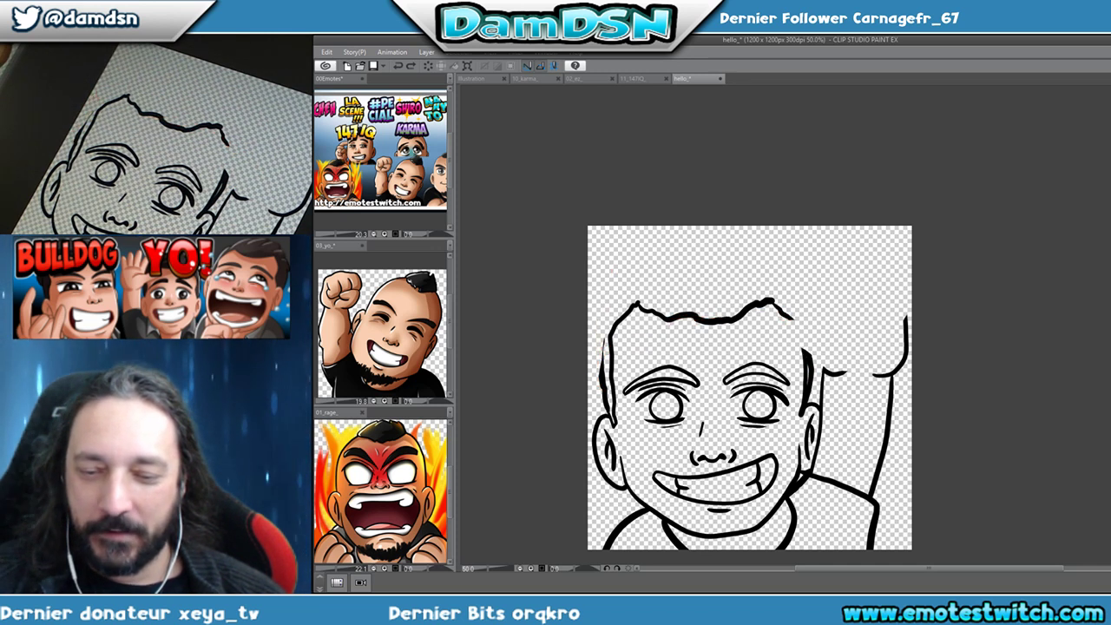
Scale the character's line art down slightly towards its lower right corner.
{"action": "key", "text": "ctrl+t"}
{"action": "left_click_drag", "start_coordinate": [848, 476], "coordinate": [860, 481]}
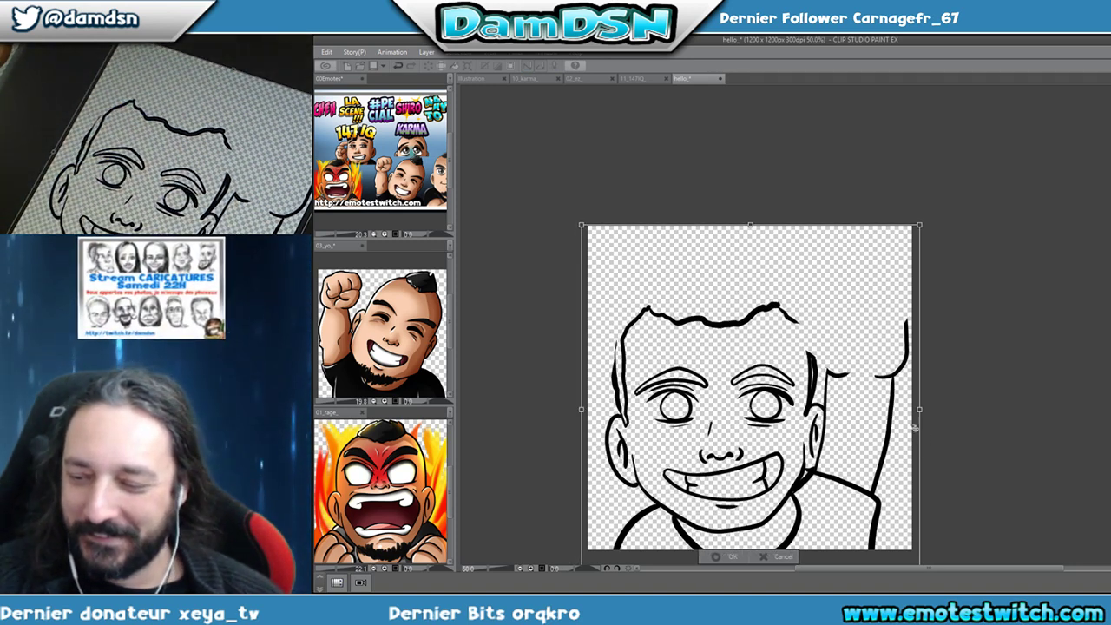
{"action": "key", "text": "Return"}
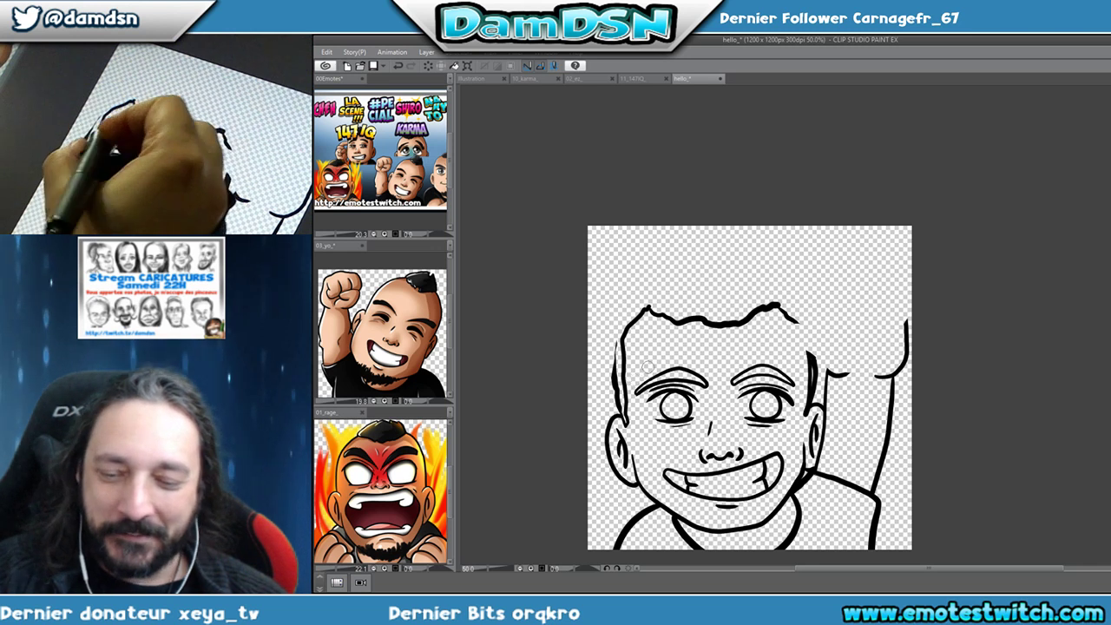
Sketch a curved cap brim in red across the forehead, with a double upper edge and pointed ends beyond the temples.
{"action": "mouse_move", "coordinate": [598, 359]}
{"action": "left_mouse_down"}
{"action": "mouse_move", "coordinate": [669, 330]}
{"action": "mouse_move", "coordinate": [825, 337]}
{"action": "mouse_move", "coordinate": [817, 356]}
{"action": "left_mouse_up"}
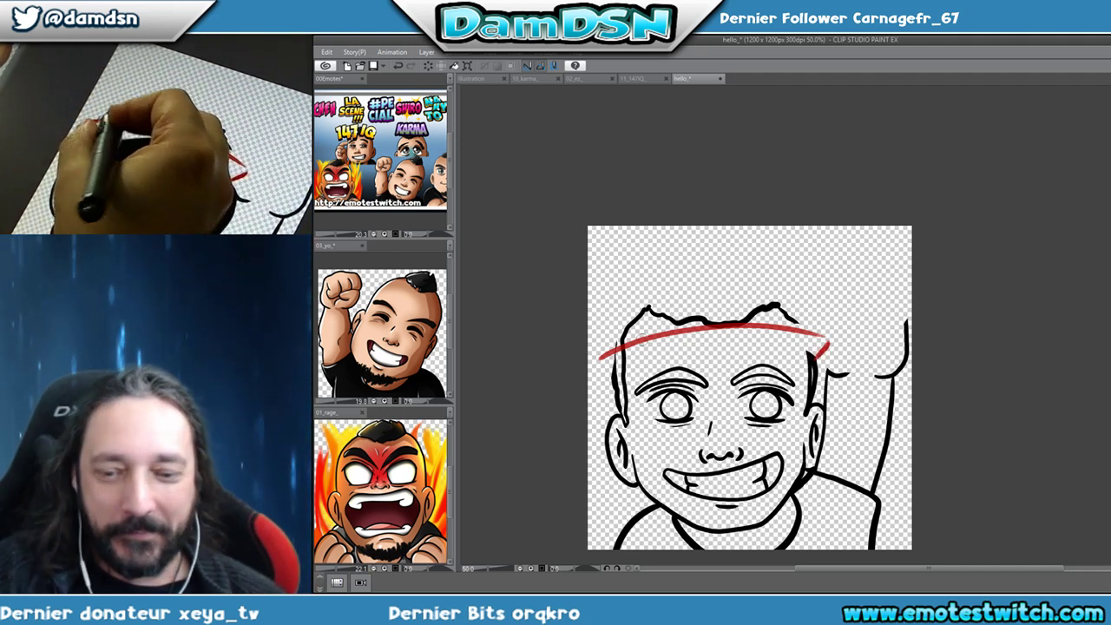
{"action": "left_click_drag", "start_coordinate": [597, 358], "coordinate": [615, 377]}
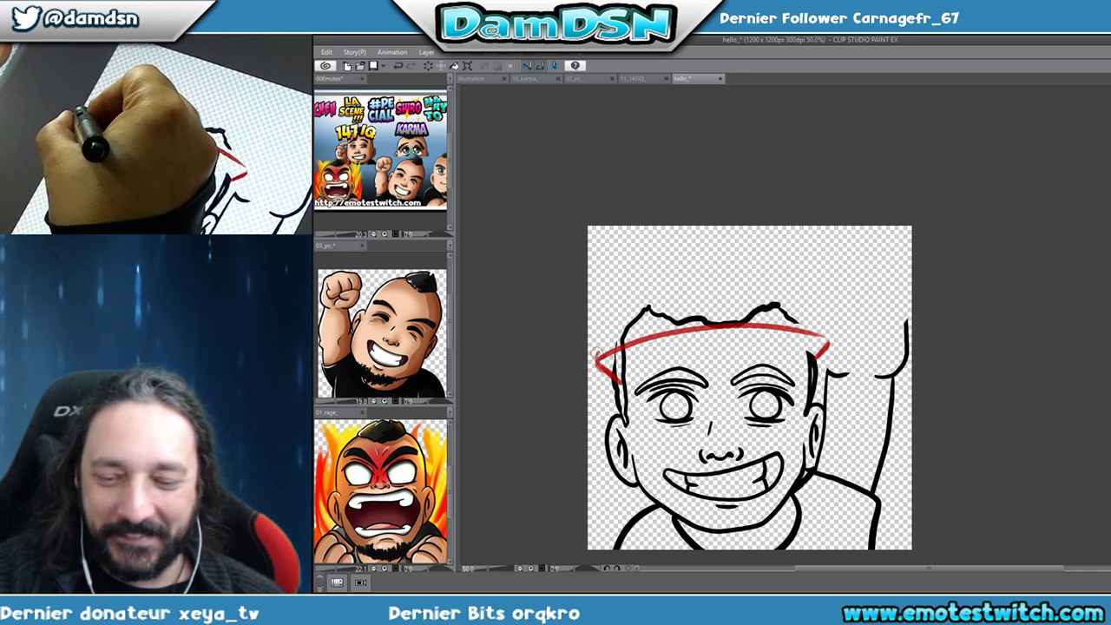
{"action": "mouse_move", "coordinate": [597, 357]}
{"action": "left_mouse_down"}
{"action": "mouse_move", "coordinate": [728, 320]}
{"action": "mouse_move", "coordinate": [788, 318]}
{"action": "mouse_move", "coordinate": [832, 345]}
{"action": "left_mouse_up"}
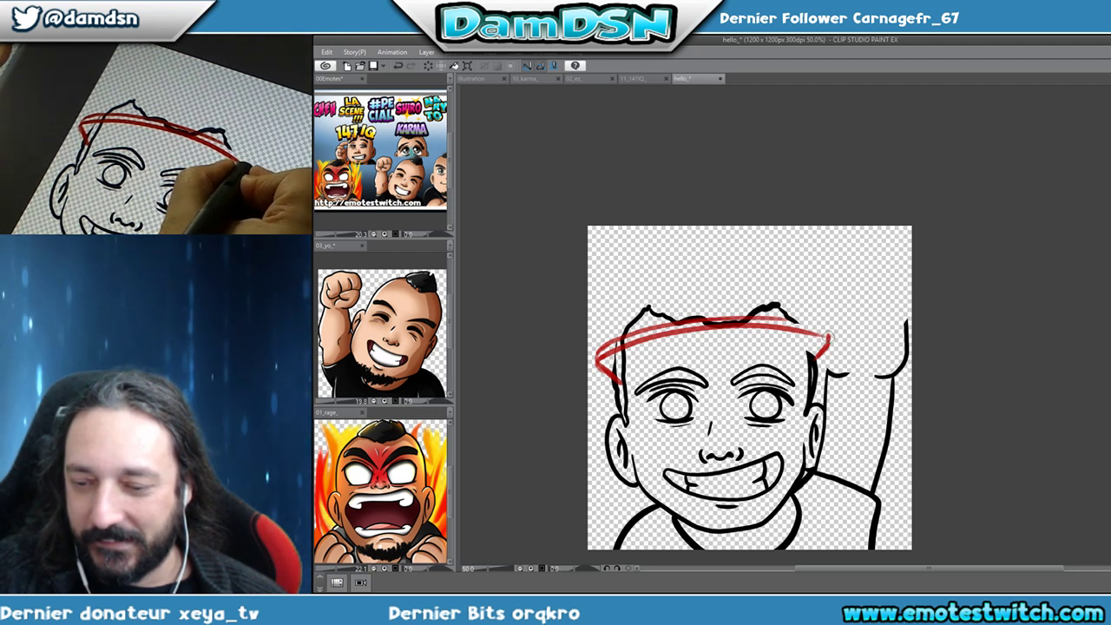
{"action": "left_click_drag", "start_coordinate": [618, 375], "coordinate": [745, 335]}
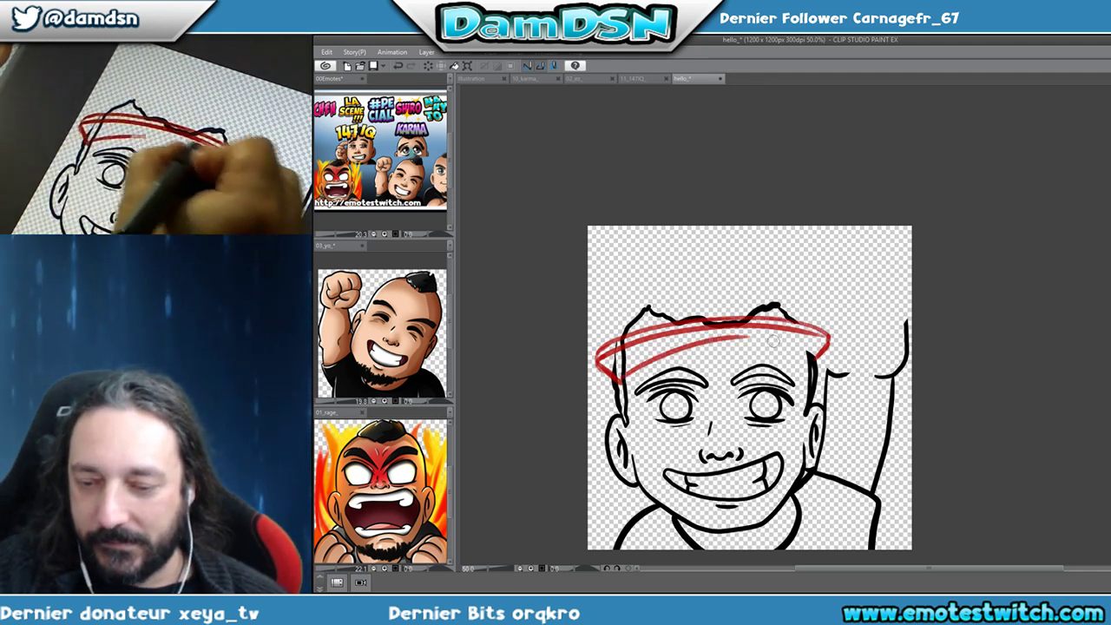
{"action": "left_click_drag", "start_coordinate": [818, 359], "coordinate": [710, 340]}
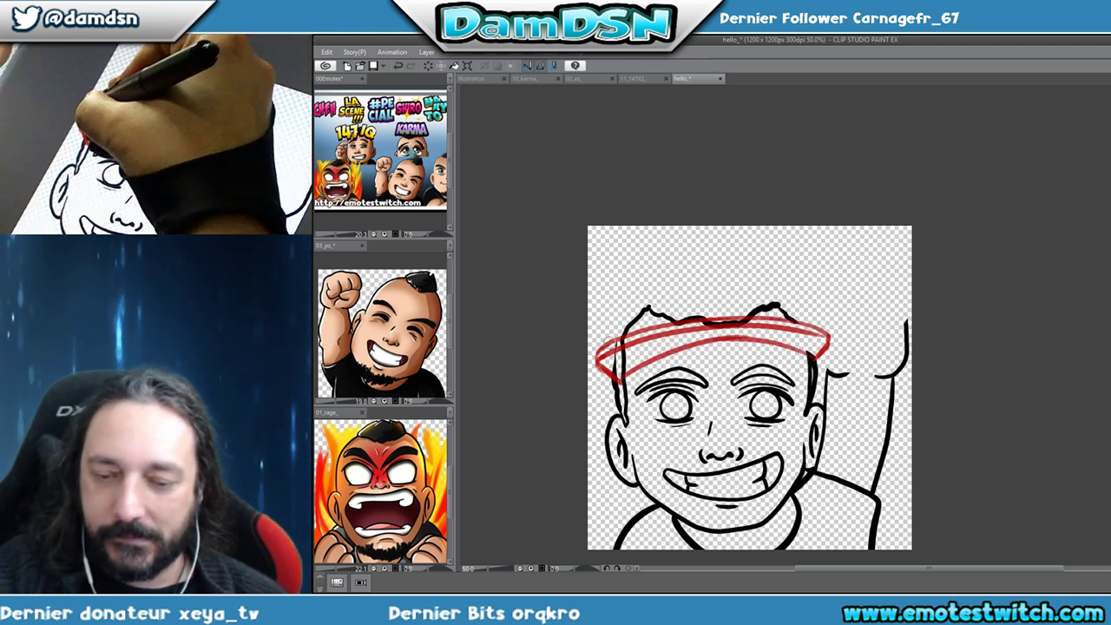
Sketch the cap's rounded crown in red above the brim and thicken its outline and the brim's tip.
{"action": "mouse_move", "coordinate": [615, 293]}
{"action": "left_mouse_down"}
{"action": "mouse_move", "coordinate": [642, 265]}
{"action": "mouse_move", "coordinate": [719, 251]}
{"action": "mouse_move", "coordinate": [789, 281]}
{"action": "left_mouse_up"}
{"action": "left_click_drag", "start_coordinate": [710, 250], "coordinate": [798, 274]}
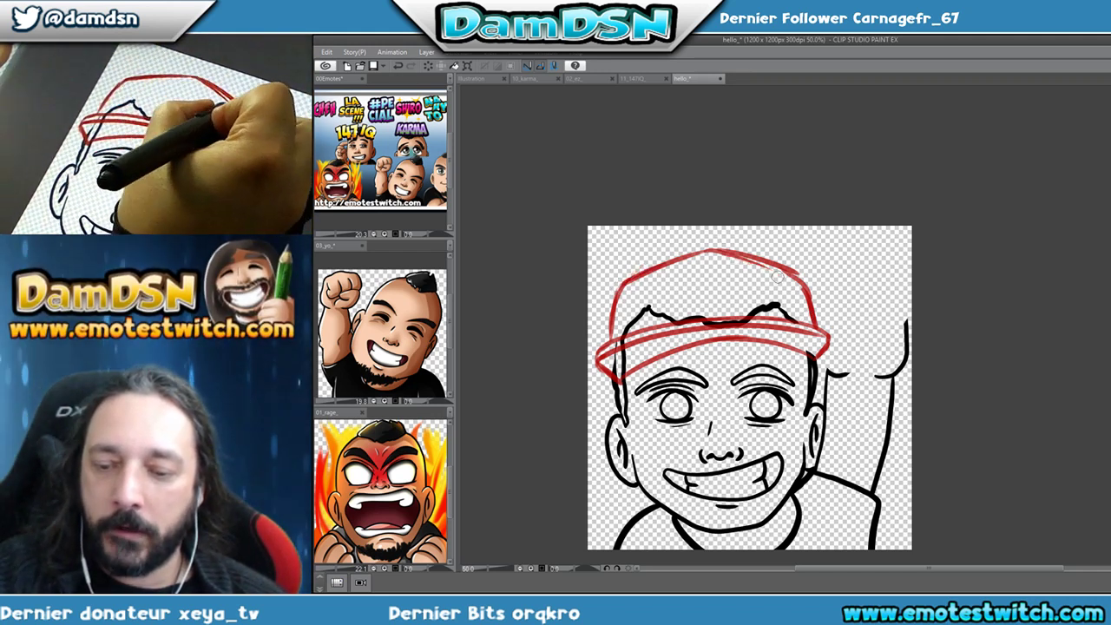
{"action": "left_click_drag", "start_coordinate": [769, 254], "coordinate": [811, 279]}
{"action": "key", "text": "ctrl+z"}
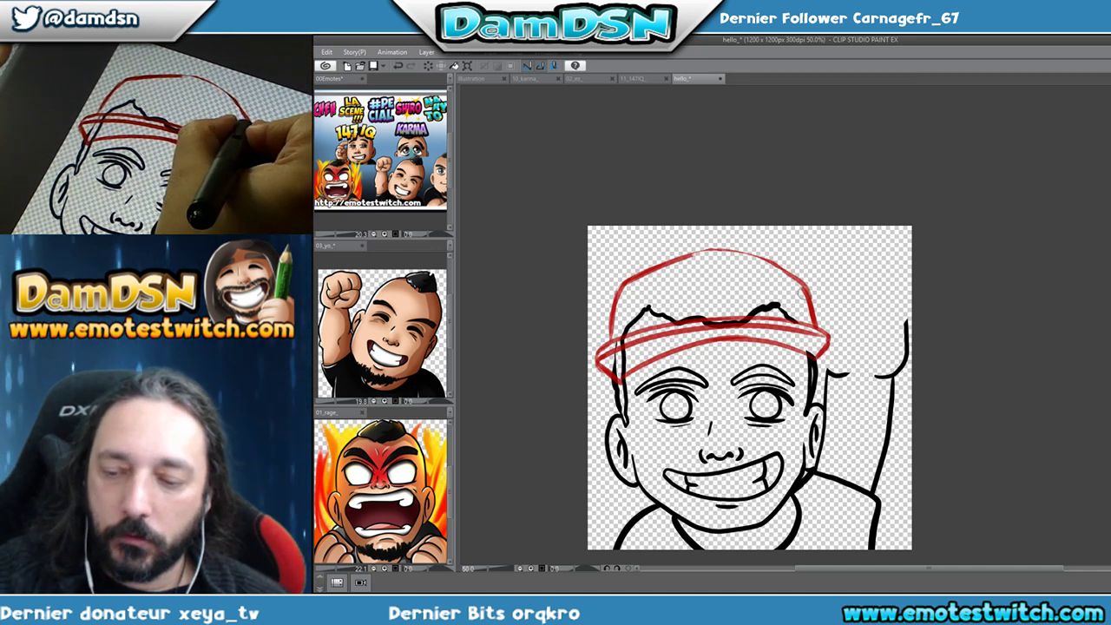
{"action": "left_click_drag", "start_coordinate": [810, 285], "coordinate": [712, 261]}
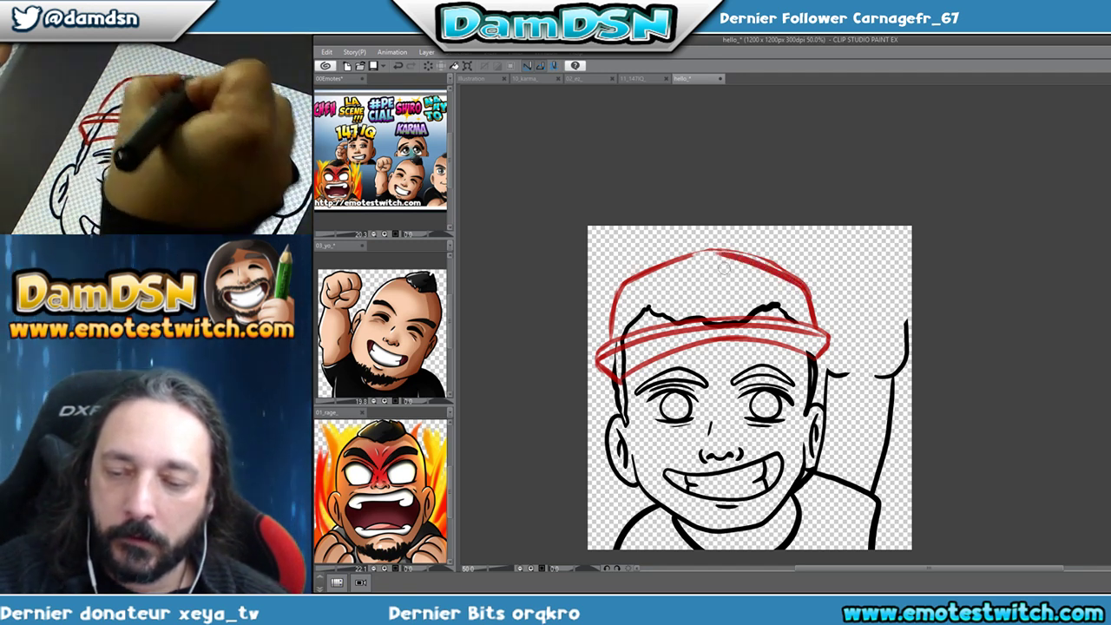
{"action": "left_click_drag", "start_coordinate": [812, 290], "coordinate": [699, 254]}
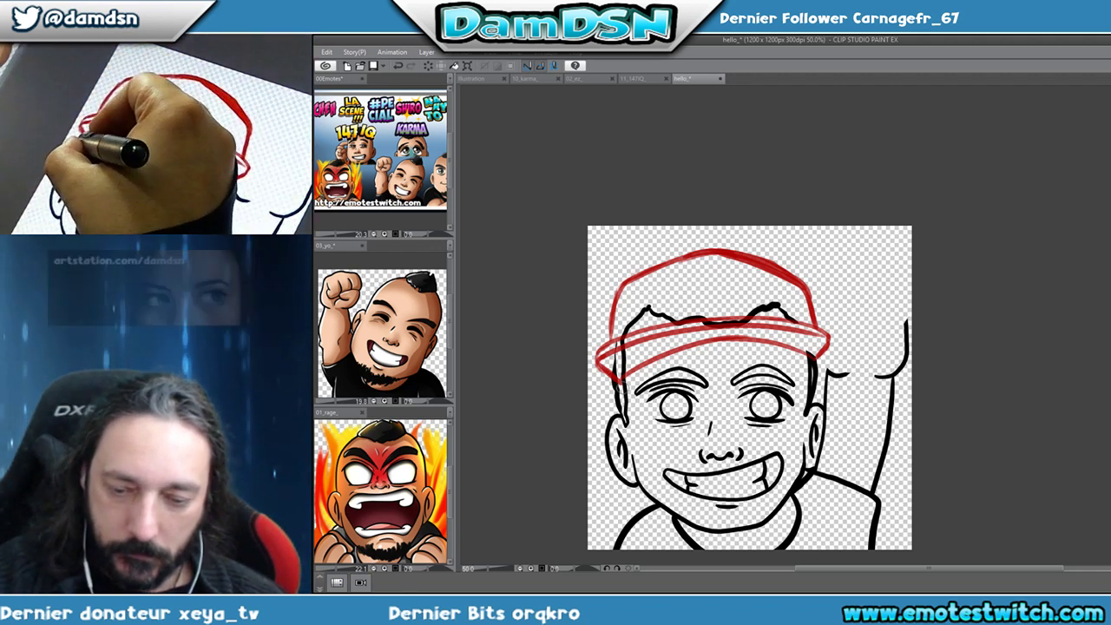
{"action": "left_click_drag", "start_coordinate": [602, 356], "coordinate": [613, 382]}
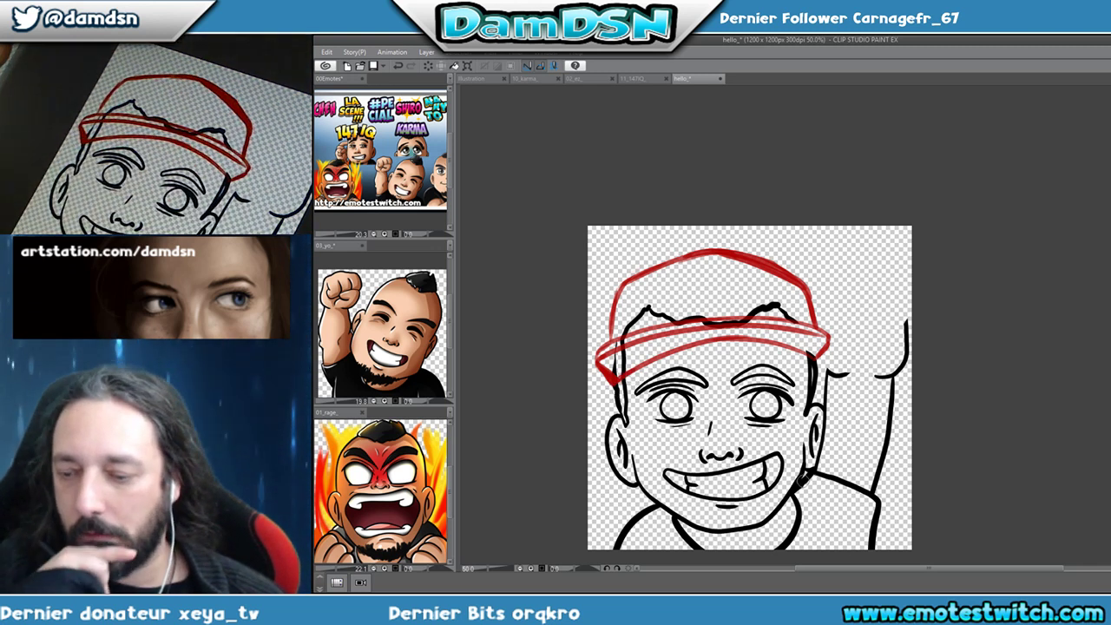
Ink the cap's brim in black over a blue version of the sketch and erase the old hairline it covers.
{"action": "left_click_drag", "start_coordinate": [672, 319], "coordinate": [746, 327]}
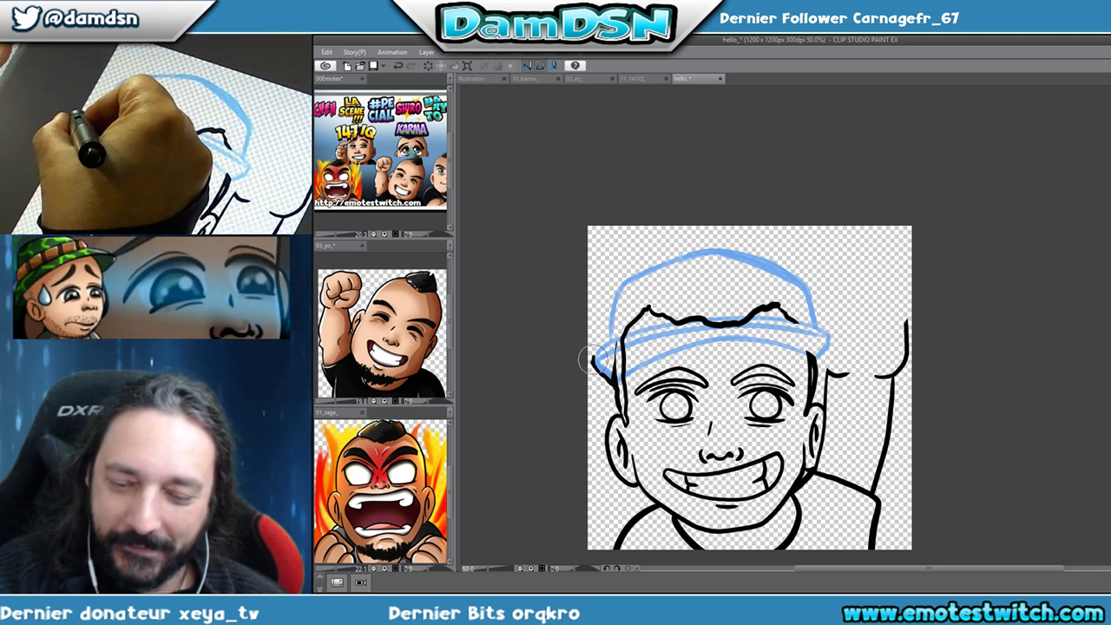
{"action": "left_click_drag", "start_coordinate": [592, 359], "coordinate": [625, 335]}
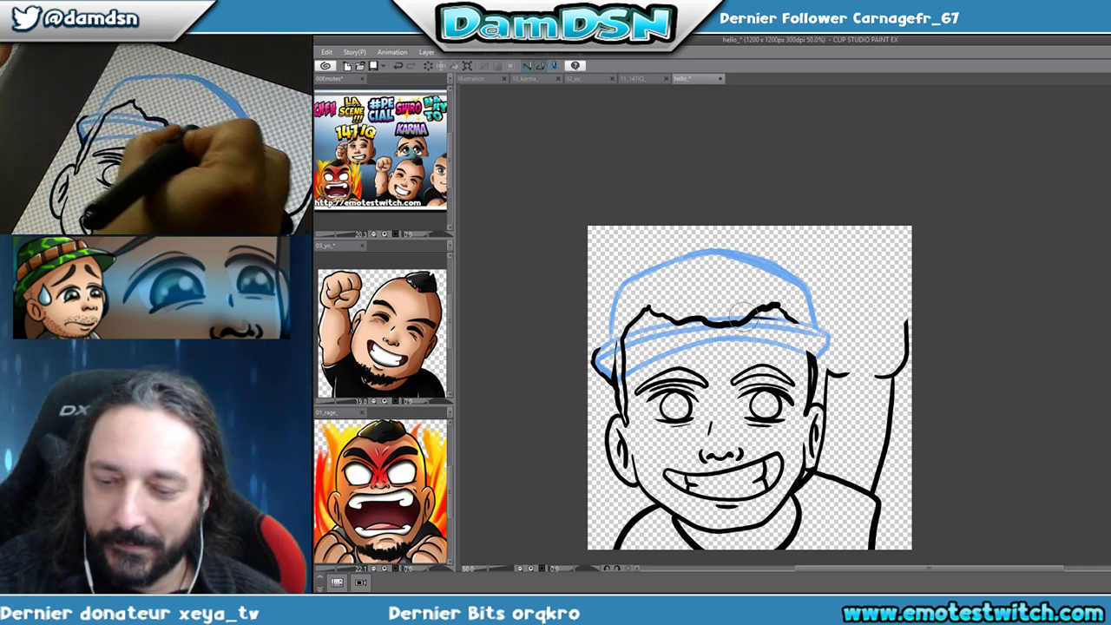
{"action": "left_click_drag", "start_coordinate": [841, 335], "coordinate": [712, 323]}
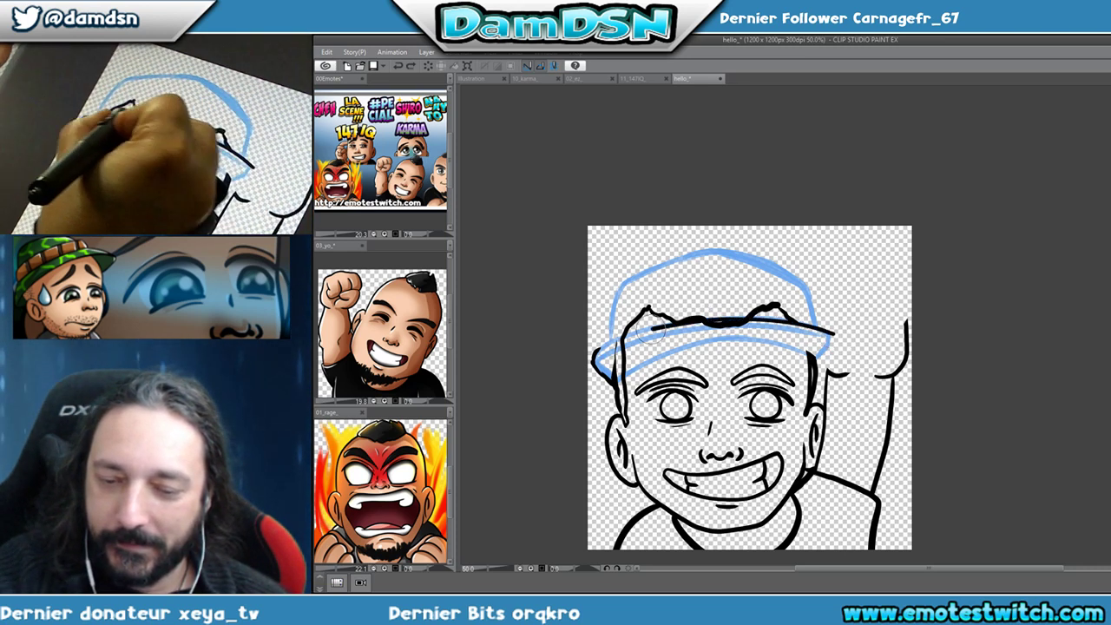
{"action": "mouse_move", "coordinate": [607, 352]}
{"action": "left_mouse_down"}
{"action": "mouse_move", "coordinate": [833, 333]}
{"action": "mouse_move", "coordinate": [820, 351]}
{"action": "mouse_move", "coordinate": [694, 326]}
{"action": "mouse_move", "coordinate": [587, 358]}
{"action": "mouse_move", "coordinate": [618, 363]}
{"action": "left_mouse_up"}
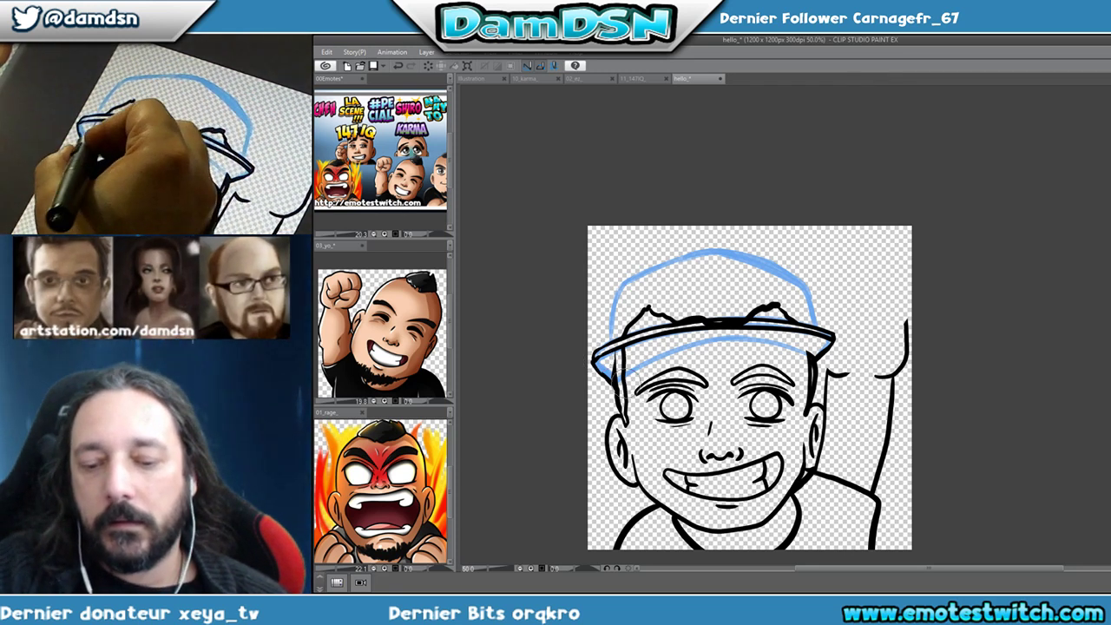
{"action": "mouse_move", "coordinate": [611, 371]}
{"action": "left_mouse_down"}
{"action": "mouse_move", "coordinate": [705, 339]}
{"action": "mouse_move", "coordinate": [786, 344]}
{"action": "left_mouse_up"}
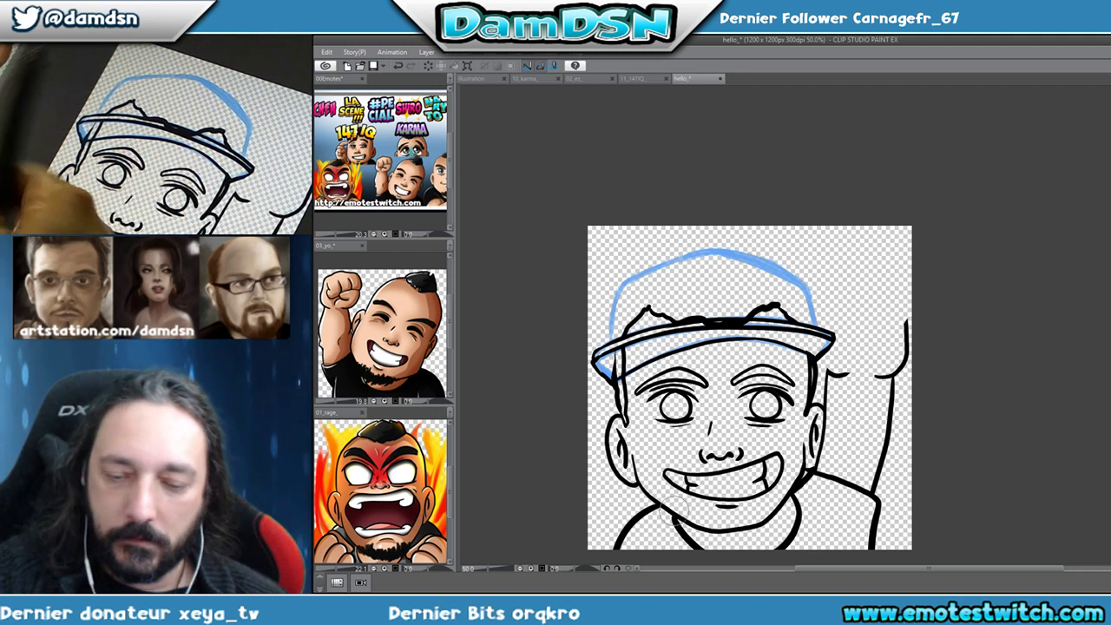
{"action": "key", "text": "ctrl+z"}
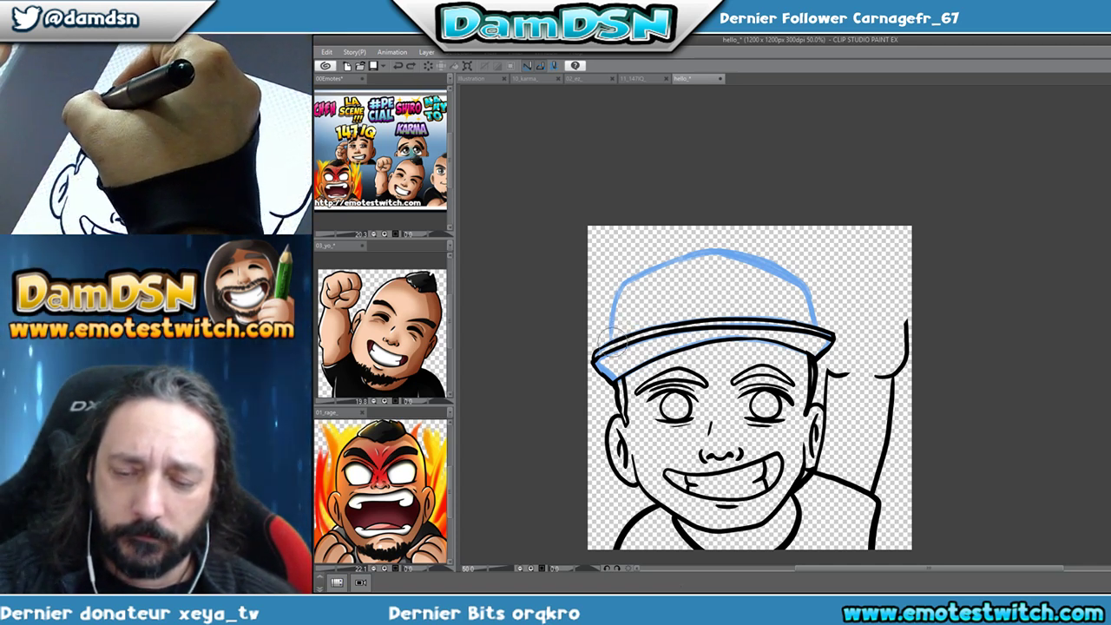
Ink the cap's crown in black along the blue sketch, from the brim up both sides and across the top.
{"action": "left_click_drag", "start_coordinate": [614, 335], "coordinate": [623, 280]}
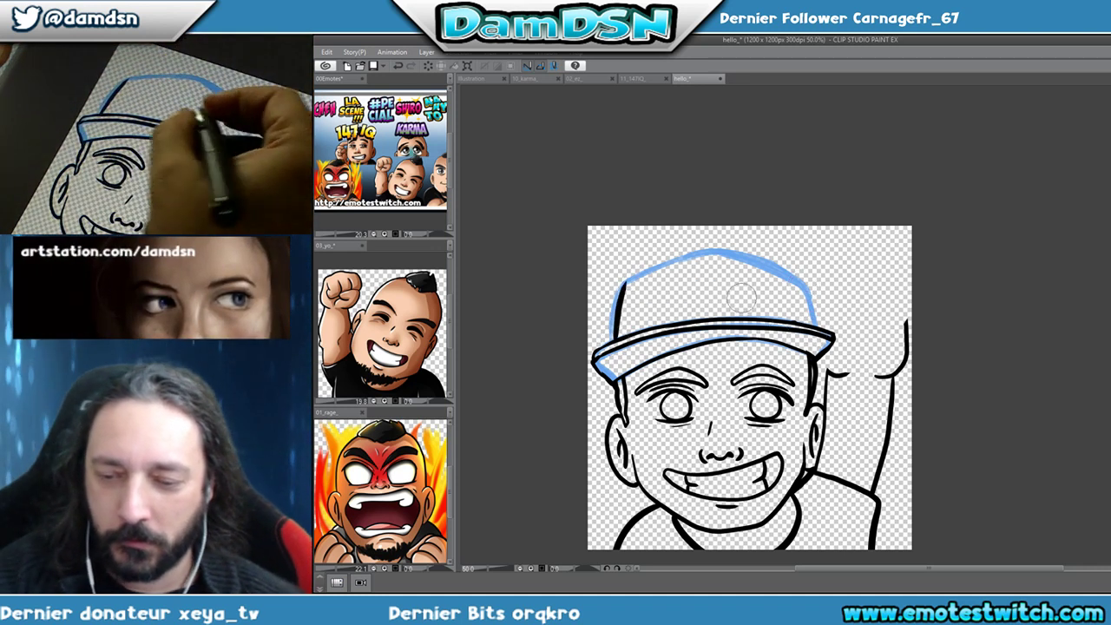
{"action": "left_click_drag", "start_coordinate": [622, 287], "coordinate": [642, 269]}
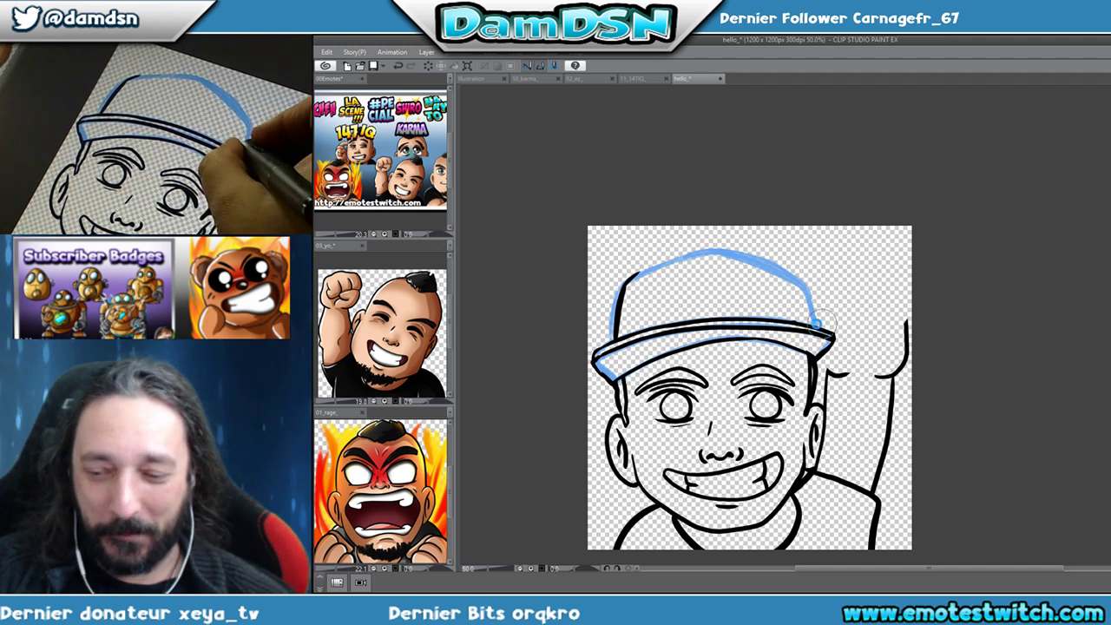
{"action": "left_click_drag", "start_coordinate": [816, 299], "coordinate": [817, 325]}
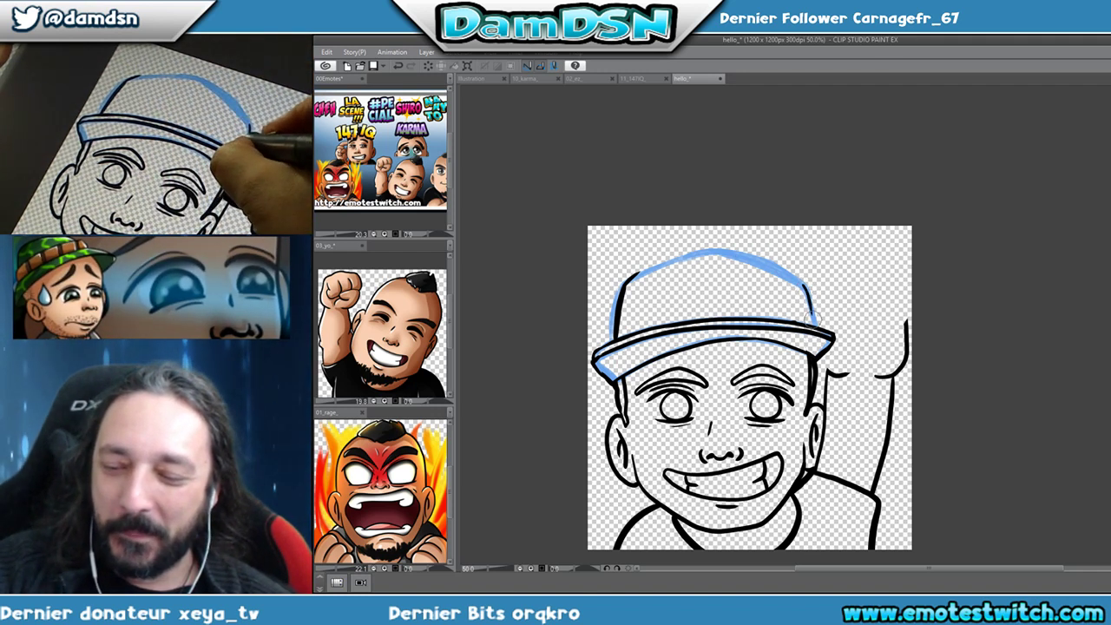
{"action": "mouse_move", "coordinate": [819, 335]}
{"action": "left_mouse_down"}
{"action": "mouse_move", "coordinate": [793, 278]}
{"action": "mouse_move", "coordinate": [693, 254]}
{"action": "mouse_move", "coordinate": [627, 276]}
{"action": "left_mouse_up"}
{"action": "key", "text": "ctrl+z"}
{"action": "mouse_move", "coordinate": [821, 341]}
{"action": "left_mouse_down"}
{"action": "mouse_move", "coordinate": [793, 275]}
{"action": "mouse_move", "coordinate": [754, 258]}
{"action": "mouse_move", "coordinate": [705, 250]}
{"action": "mouse_move", "coordinate": [627, 276]}
{"action": "left_mouse_up"}
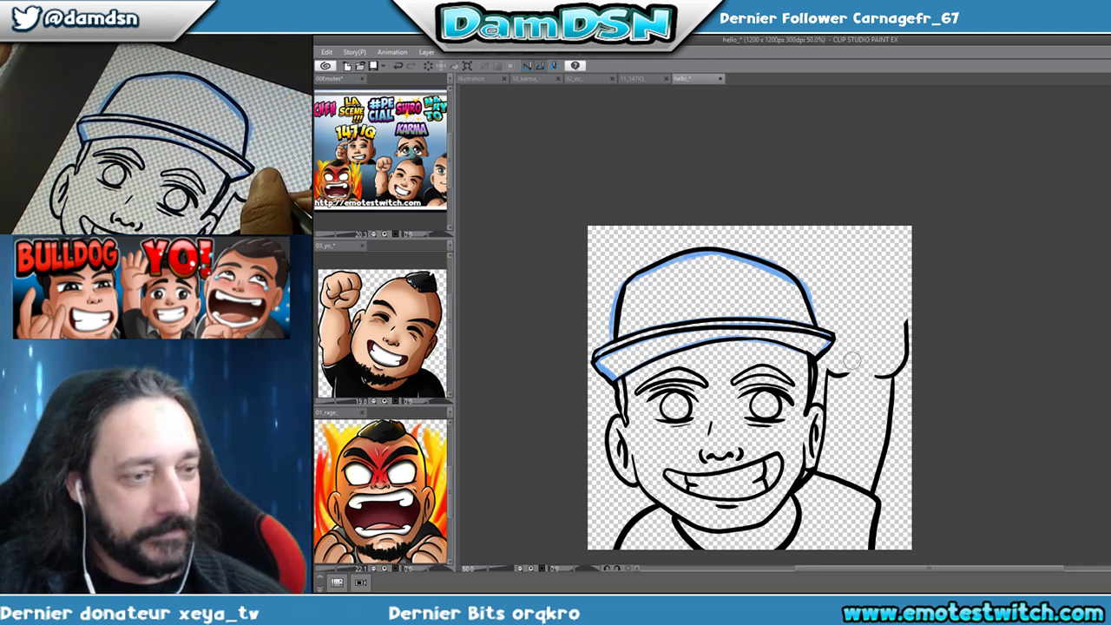
Sketch the raised hand in blue beside the cap, with folded fingers and a short index finger pointing up.
{"action": "left_click_drag", "start_coordinate": [835, 362], "coordinate": [823, 378]}
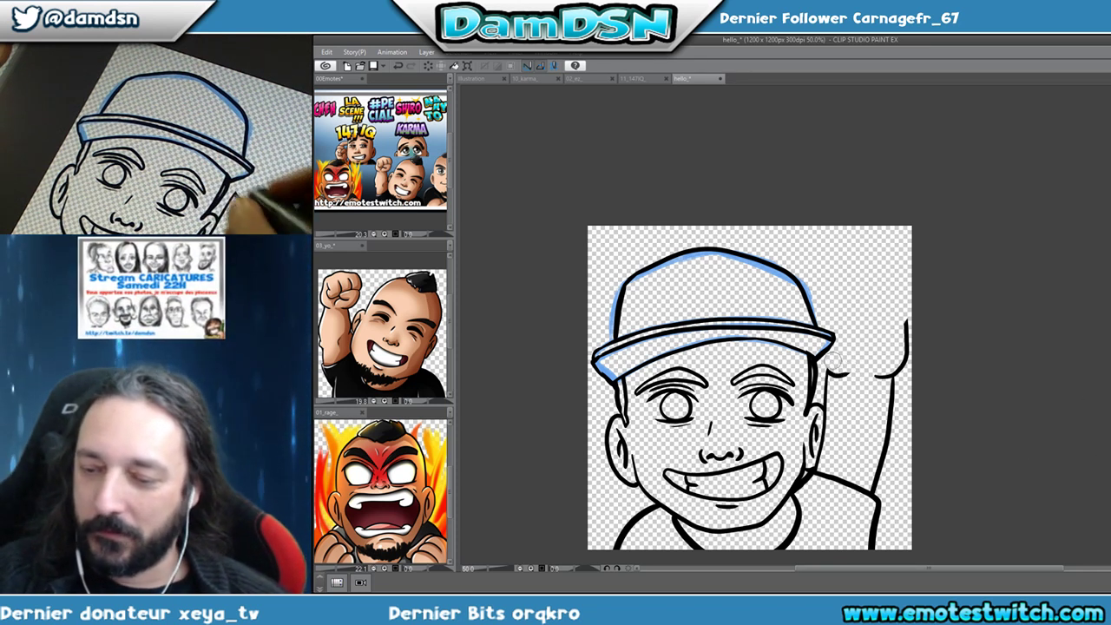
{"action": "mouse_move", "coordinate": [817, 328]}
{"action": "left_mouse_down"}
{"action": "mouse_move", "coordinate": [849, 316]}
{"action": "mouse_move", "coordinate": [832, 313]}
{"action": "mouse_move", "coordinate": [876, 338]}
{"action": "mouse_move", "coordinate": [863, 315]}
{"action": "mouse_move", "coordinate": [874, 329]}
{"action": "mouse_move", "coordinate": [851, 325]}
{"action": "mouse_move", "coordinate": [864, 334]}
{"action": "mouse_move", "coordinate": [835, 340]}
{"action": "left_mouse_up"}
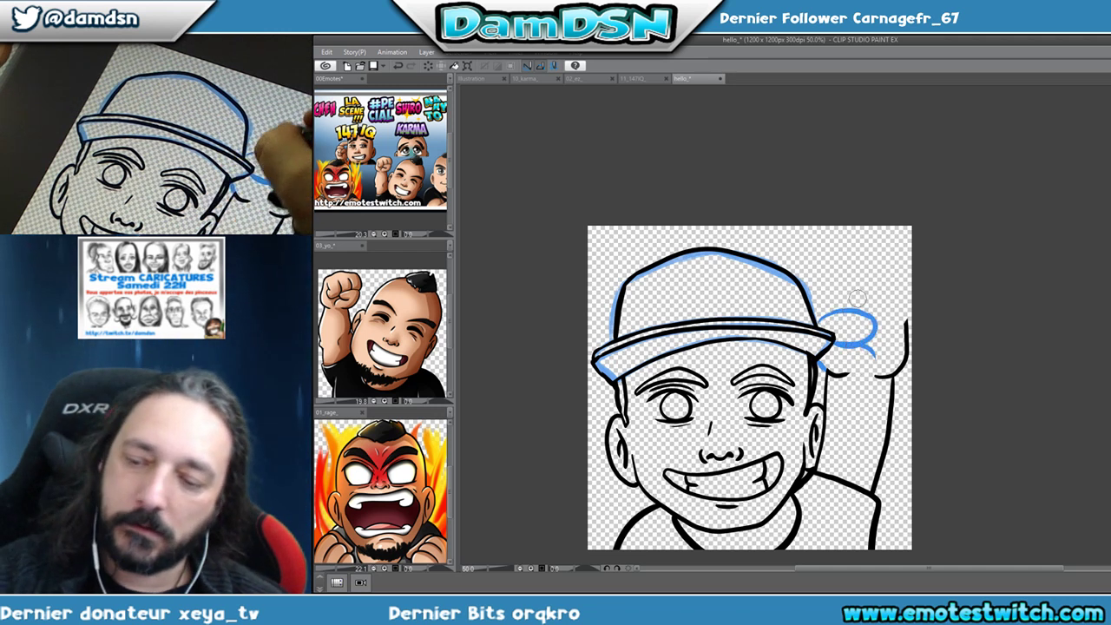
{"action": "mouse_move", "coordinate": [864, 297]}
{"action": "left_mouse_down"}
{"action": "mouse_move", "coordinate": [858, 315]}
{"action": "mouse_move", "coordinate": [879, 339]}
{"action": "mouse_move", "coordinate": [869, 342]}
{"action": "mouse_move", "coordinate": [886, 341]}
{"action": "mouse_move", "coordinate": [903, 306]}
{"action": "mouse_move", "coordinate": [910, 330]}
{"action": "mouse_move", "coordinate": [890, 300]}
{"action": "left_mouse_up"}
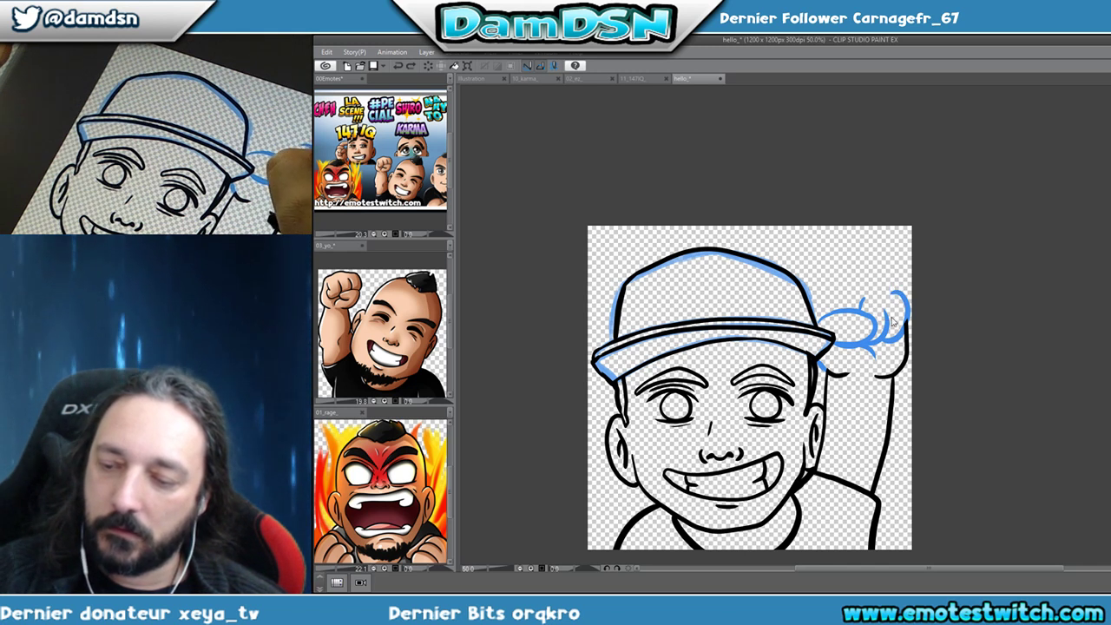
{"action": "mouse_move", "coordinate": [899, 286]}
{"action": "left_mouse_down"}
{"action": "mouse_move", "coordinate": [883, 306]}
{"action": "mouse_move", "coordinate": [868, 304]}
{"action": "mouse_move", "coordinate": [835, 245]}
{"action": "mouse_move", "coordinate": [849, 239]}
{"action": "mouse_move", "coordinate": [864, 290]}
{"action": "left_mouse_up"}
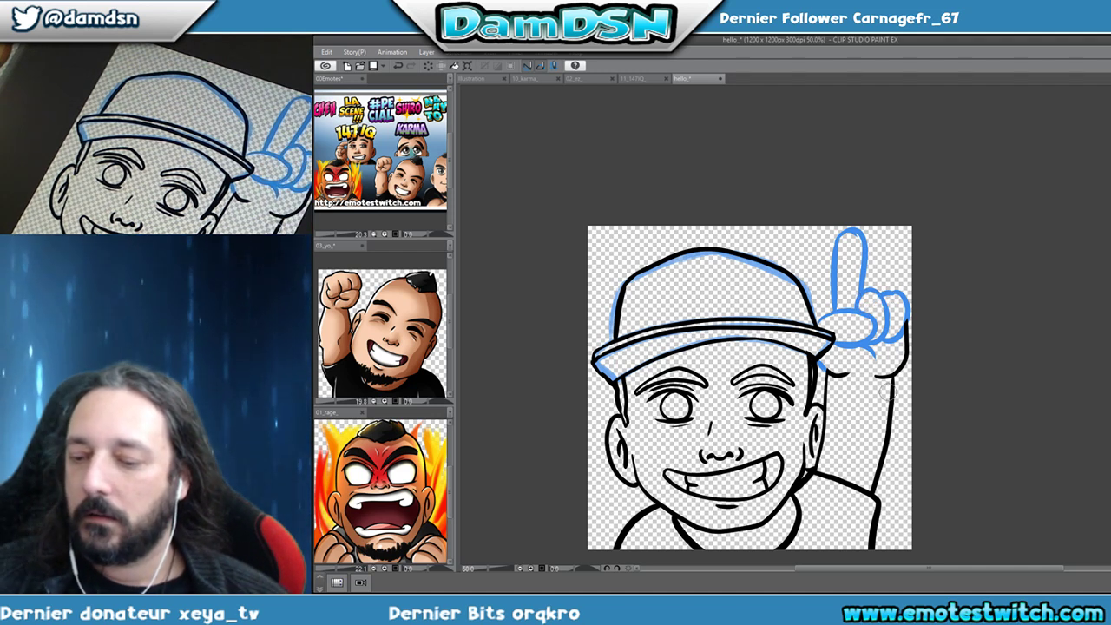
{"action": "mouse_move", "coordinate": [875, 248]}
{"action": "left_mouse_down"}
{"action": "mouse_move", "coordinate": [846, 228]}
{"action": "mouse_move", "coordinate": [849, 270]}
{"action": "mouse_move", "coordinate": [858, 246]}
{"action": "mouse_move", "coordinate": [882, 242]}
{"action": "mouse_move", "coordinate": [866, 234]}
{"action": "mouse_move", "coordinate": [809, 253]}
{"action": "mouse_move", "coordinate": [823, 229]}
{"action": "mouse_move", "coordinate": [896, 239]}
{"action": "mouse_move", "coordinate": [880, 236]}
{"action": "mouse_move", "coordinate": [875, 260]}
{"action": "mouse_move", "coordinate": [860, 244]}
{"action": "mouse_move", "coordinate": [835, 265]}
{"action": "mouse_move", "coordinate": [836, 249]}
{"action": "mouse_move", "coordinate": [833, 299]}
{"action": "left_mouse_up"}
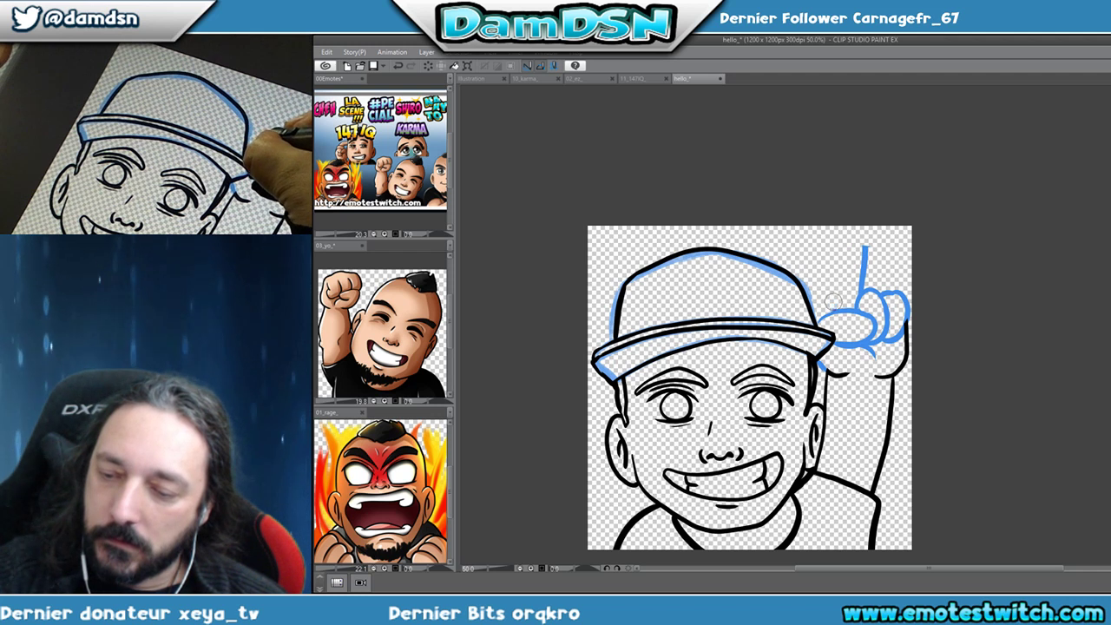
{"action": "mouse_move", "coordinate": [832, 274]}
{"action": "left_mouse_down"}
{"action": "mouse_move", "coordinate": [829, 305]}
{"action": "mouse_move", "coordinate": [833, 260]}
{"action": "mouse_move", "coordinate": [864, 240]}
{"action": "mouse_move", "coordinate": [868, 291]}
{"action": "left_mouse_up"}
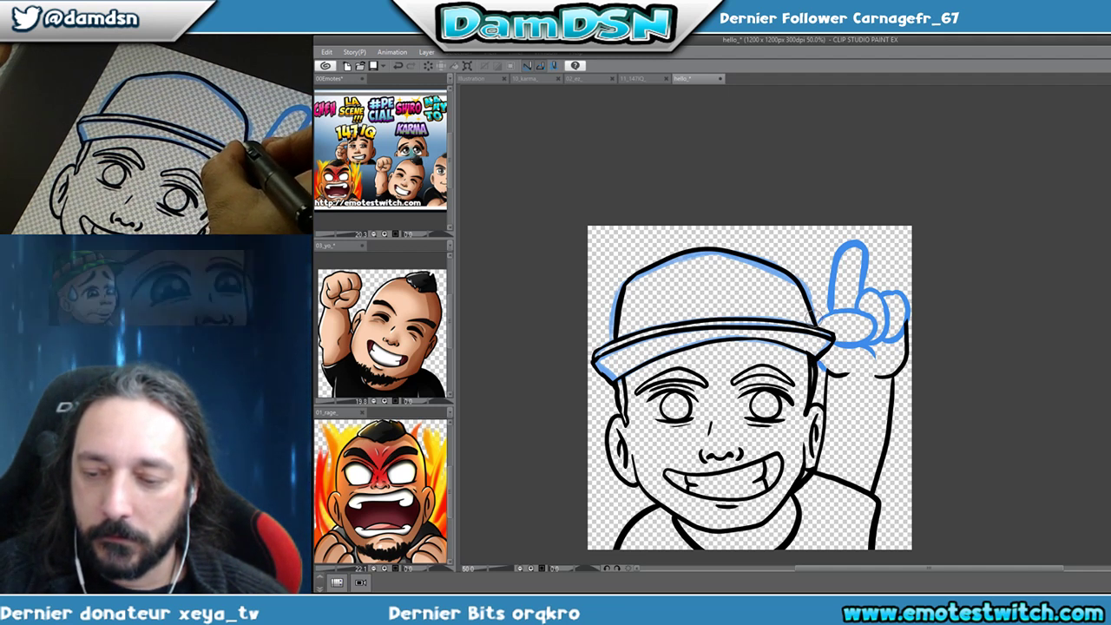
Ink the hand's thumb, folded fingers and raised index finger in black over the blue sketch.
{"action": "mouse_move", "coordinate": [807, 323]}
{"action": "left_mouse_down"}
{"action": "mouse_move", "coordinate": [838, 305]}
{"action": "mouse_move", "coordinate": [884, 333]}
{"action": "mouse_move", "coordinate": [827, 346]}
{"action": "mouse_move", "coordinate": [862, 330]}
{"action": "mouse_move", "coordinate": [894, 335]}
{"action": "mouse_move", "coordinate": [884, 287]}
{"action": "mouse_move", "coordinate": [894, 349]}
{"action": "mouse_move", "coordinate": [908, 330]}
{"action": "mouse_move", "coordinate": [906, 347]}
{"action": "left_mouse_up"}
{"action": "left_click_drag", "start_coordinate": [908, 295], "coordinate": [910, 333]}
{"action": "mouse_move", "coordinate": [872, 285]}
{"action": "left_mouse_down"}
{"action": "mouse_move", "coordinate": [903, 310]}
{"action": "mouse_move", "coordinate": [885, 290]}
{"action": "mouse_move", "coordinate": [891, 300]}
{"action": "mouse_move", "coordinate": [894, 287]}
{"action": "mouse_move", "coordinate": [900, 309]}
{"action": "left_mouse_up"}
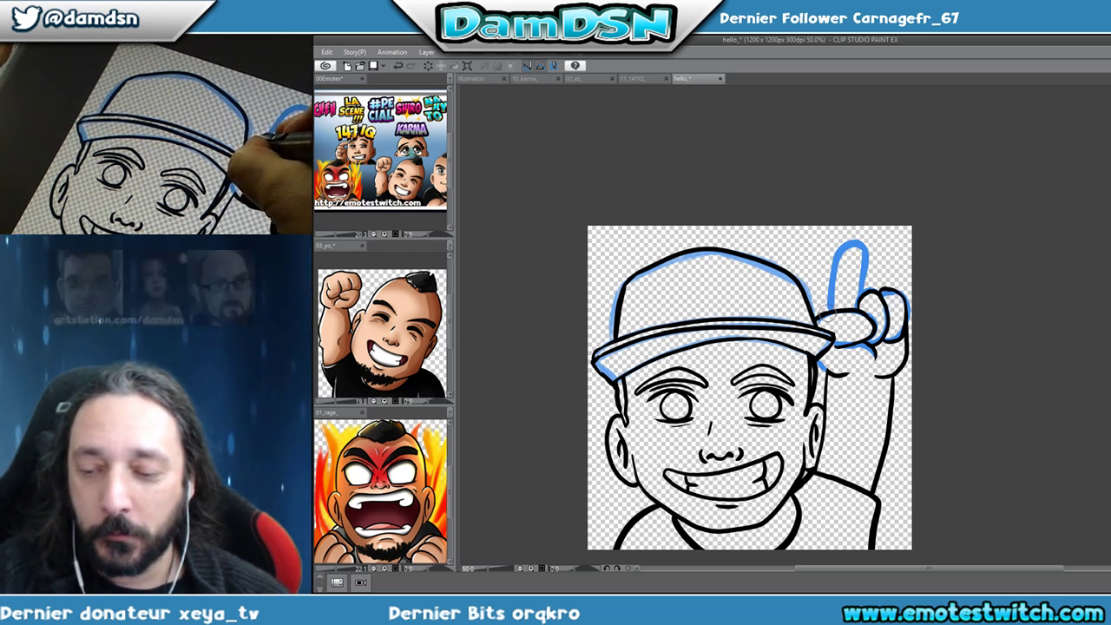
{"action": "mouse_move", "coordinate": [830, 304]}
{"action": "left_mouse_down"}
{"action": "mouse_move", "coordinate": [835, 252]}
{"action": "mouse_move", "coordinate": [849, 236]}
{"action": "mouse_move", "coordinate": [866, 260]}
{"action": "mouse_move", "coordinate": [867, 300]}
{"action": "left_mouse_up"}
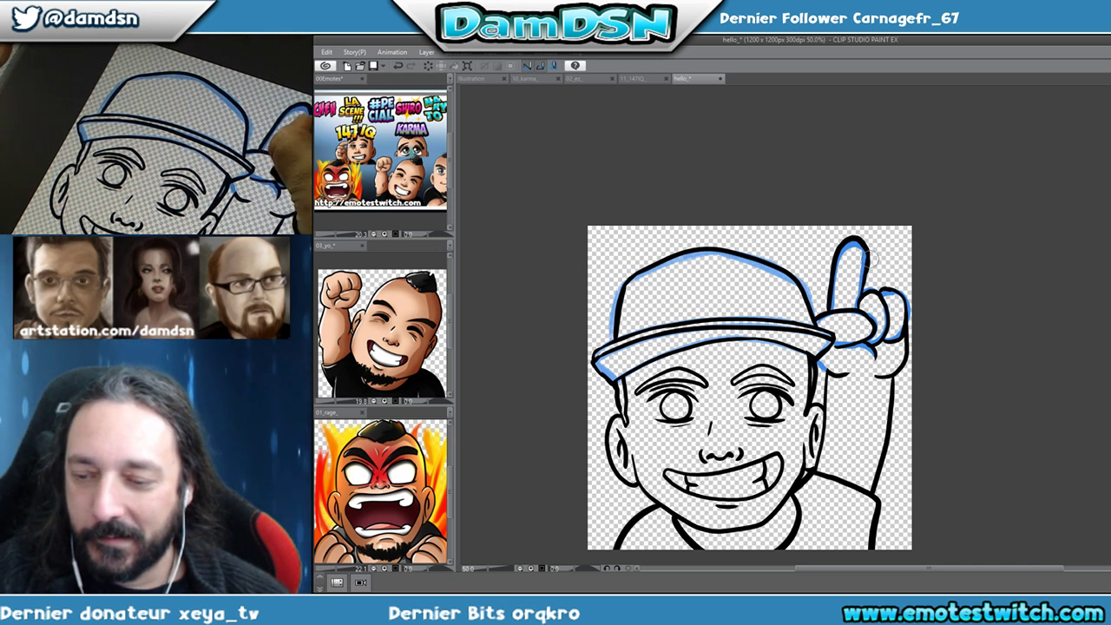
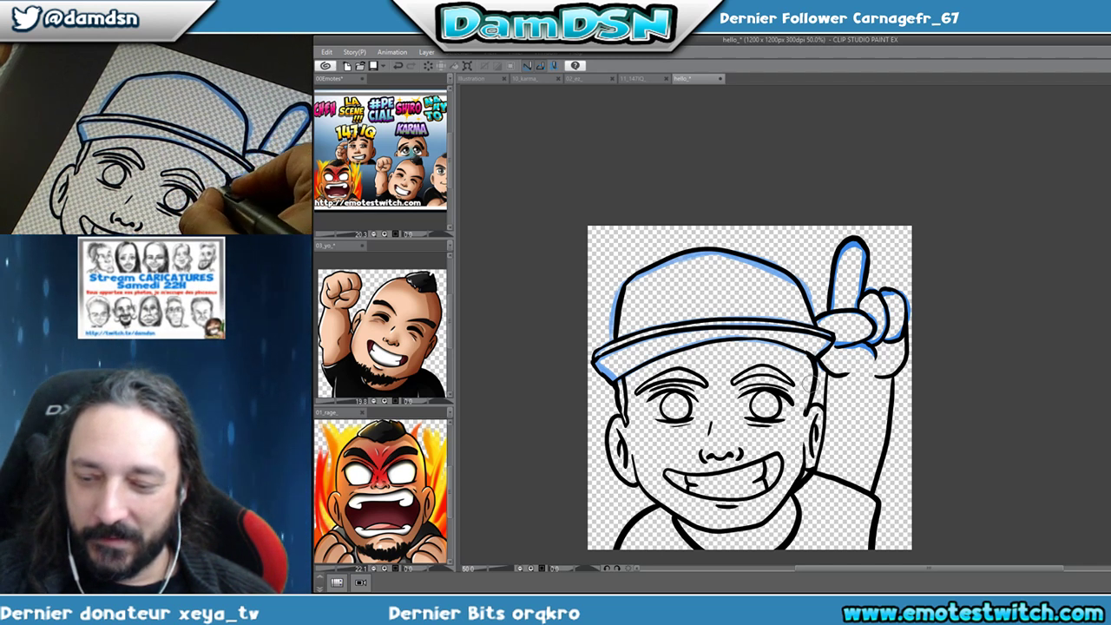
Ink the hair edge at the temple beneath the cap on the raised-arm side and delete the blue sketch.
{"action": "left_click_drag", "start_coordinate": [799, 344], "coordinate": [820, 447]}
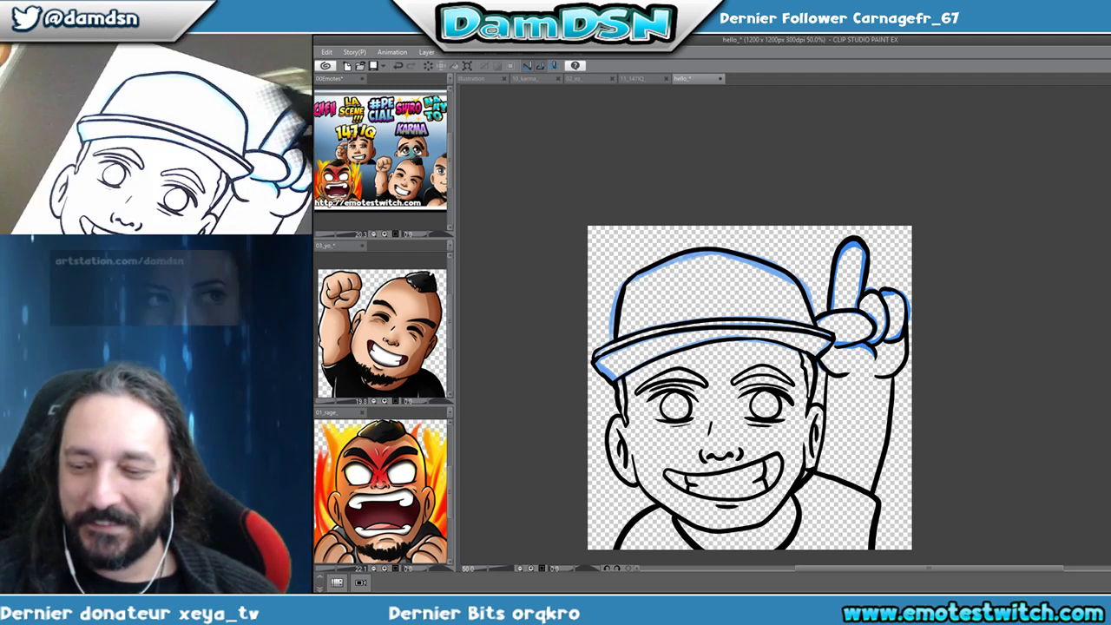
{"action": "key", "text": "Delete"}
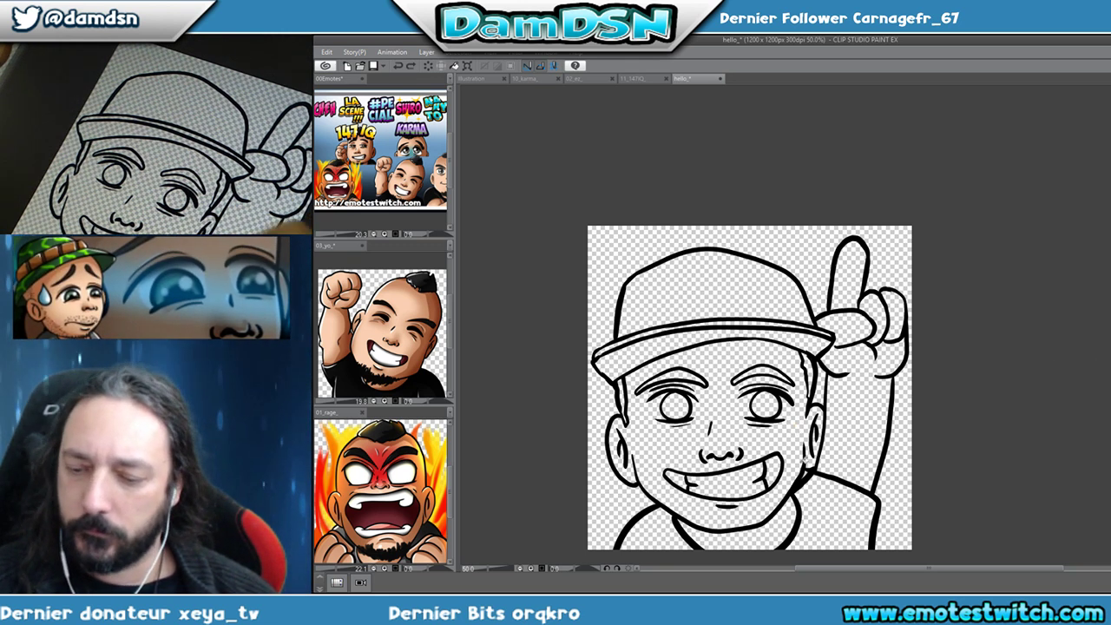
Fill the face, ears, neck, raised arm, hand and fingers with a flat peach skin colour.
{"action": "left_click", "coordinate": [804, 461]}
{"action": "left_click", "coordinate": [848, 447]}
{"action": "left_click", "coordinate": [779, 546]}
{"action": "left_click", "coordinate": [874, 319]}
{"action": "left_click", "coordinate": [893, 316]}
{"action": "left_click", "coordinate": [849, 275]}
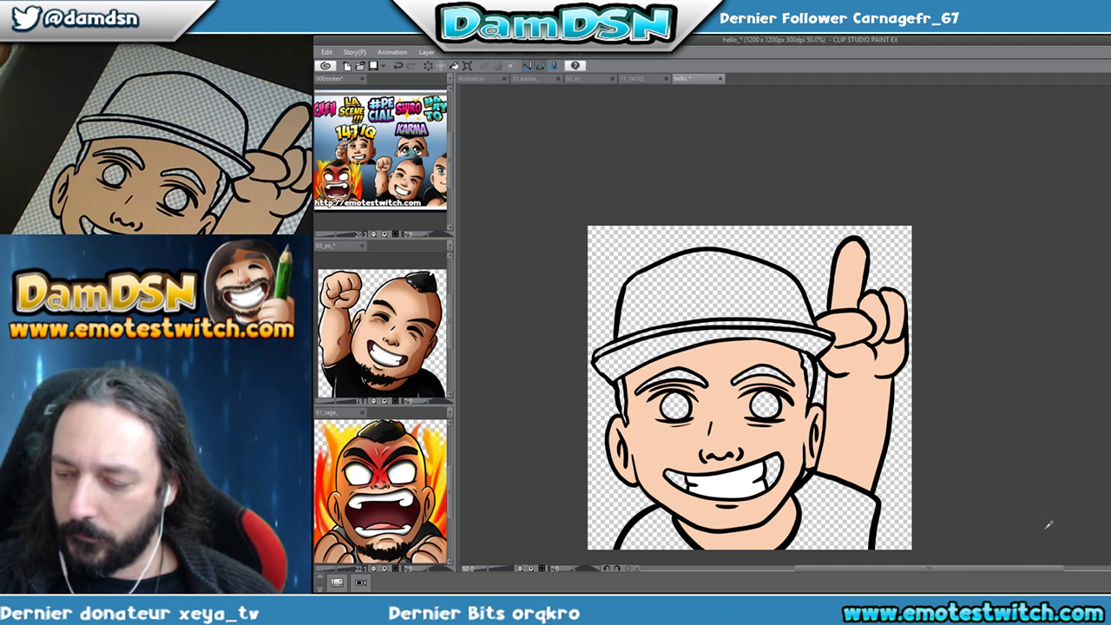
Fill the remaining flat colours: shirt dark grey, irises blue-grey, eyebrows and hair dark brown, and mouth interior dark red.
{"action": "left_click", "coordinate": [833, 517]}
{"action": "left_click", "coordinate": [651, 531]}
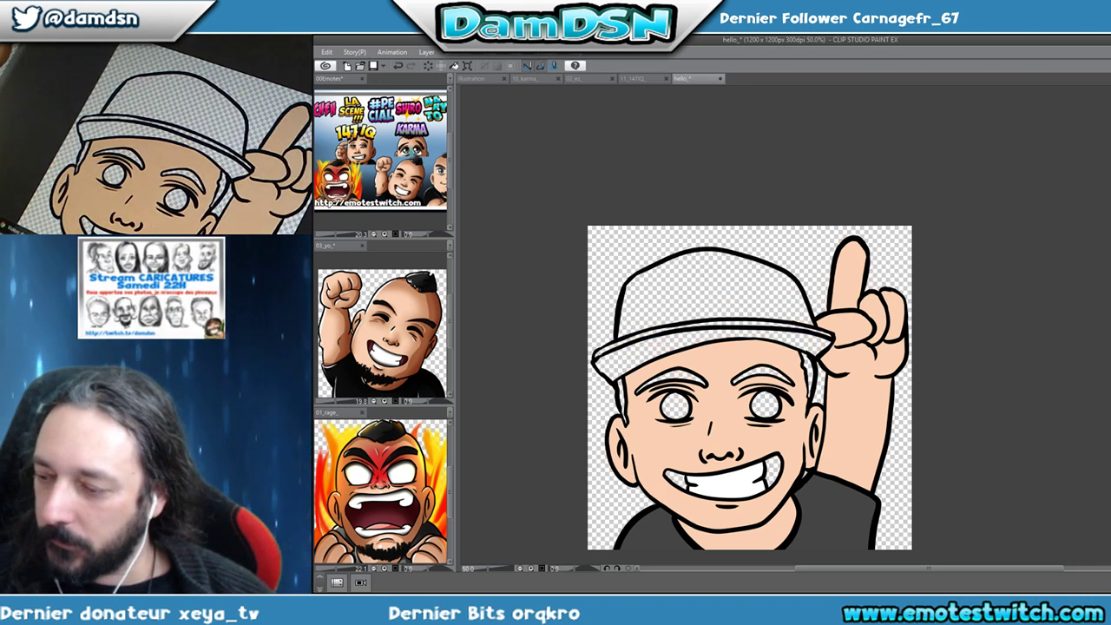
{"action": "left_click", "coordinate": [764, 405]}
{"action": "left_click", "coordinate": [676, 406]}
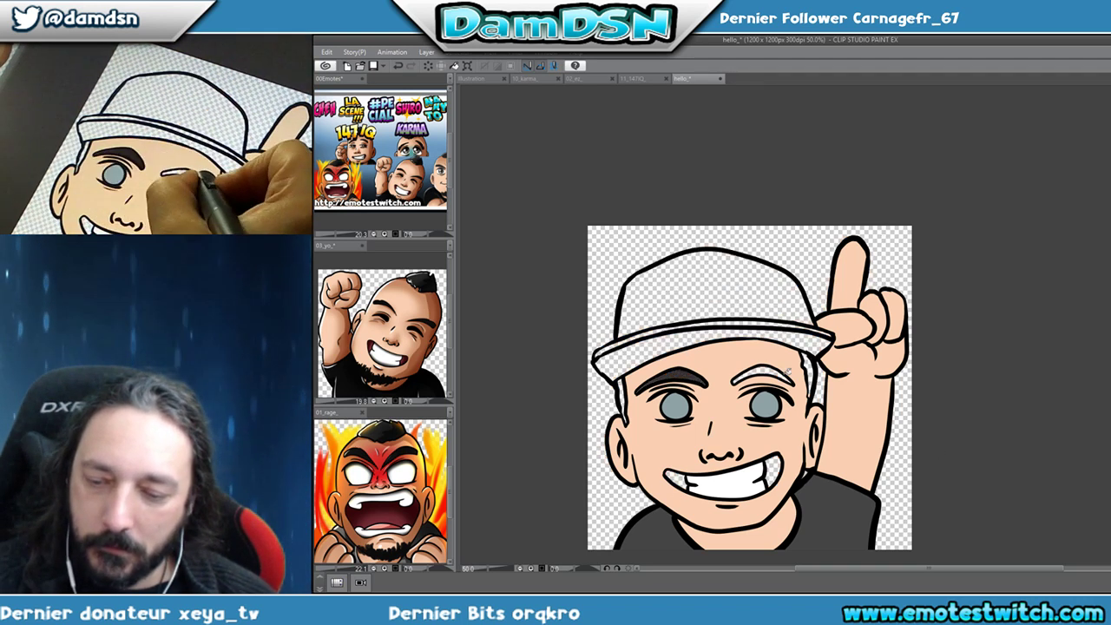
{"action": "left_click_drag", "start_coordinate": [812, 395], "coordinate": [809, 361]}
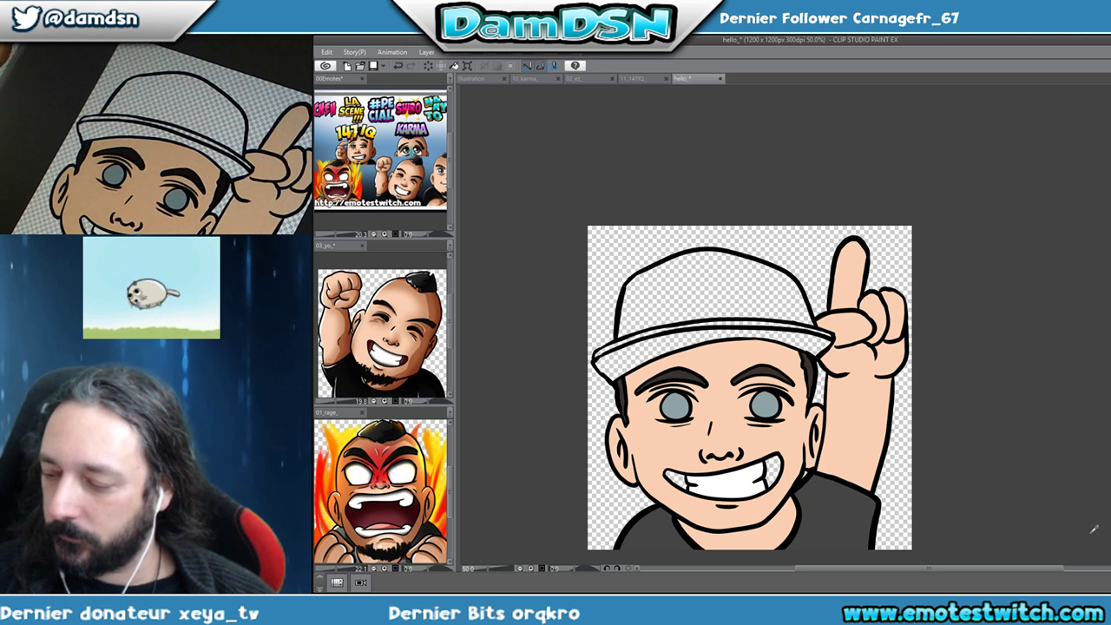
{"action": "left_click", "coordinate": [771, 472]}
{"action": "left_click", "coordinate": [675, 477]}
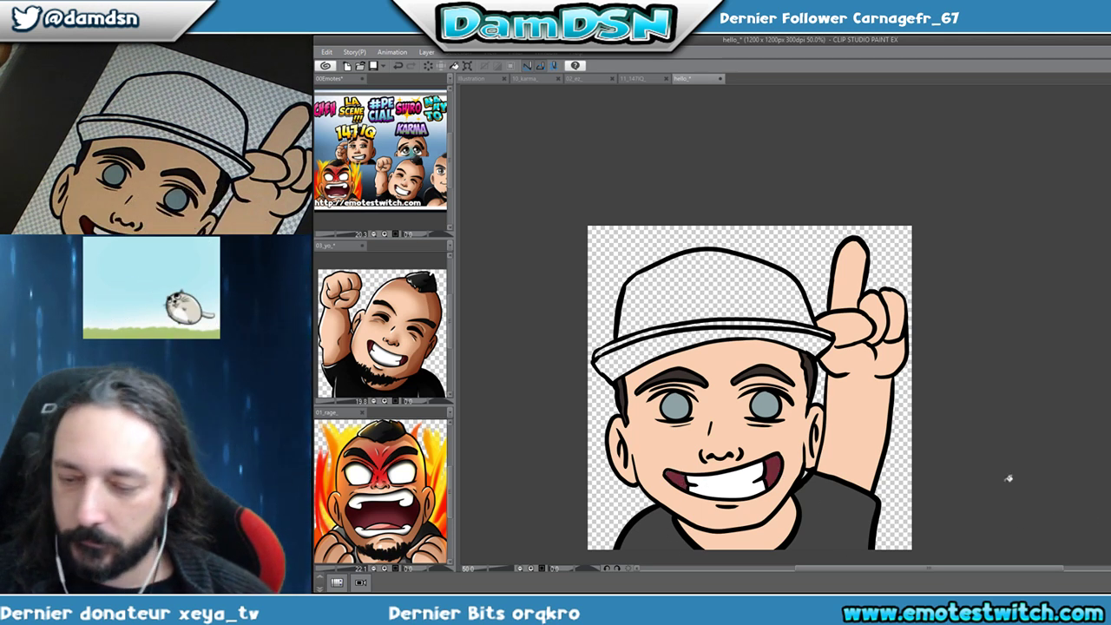
Colour the cap with a near-black crown and grey brim, and paint a yellow P between two short dashes on its front.
{"action": "left_click", "coordinate": [738, 265]}
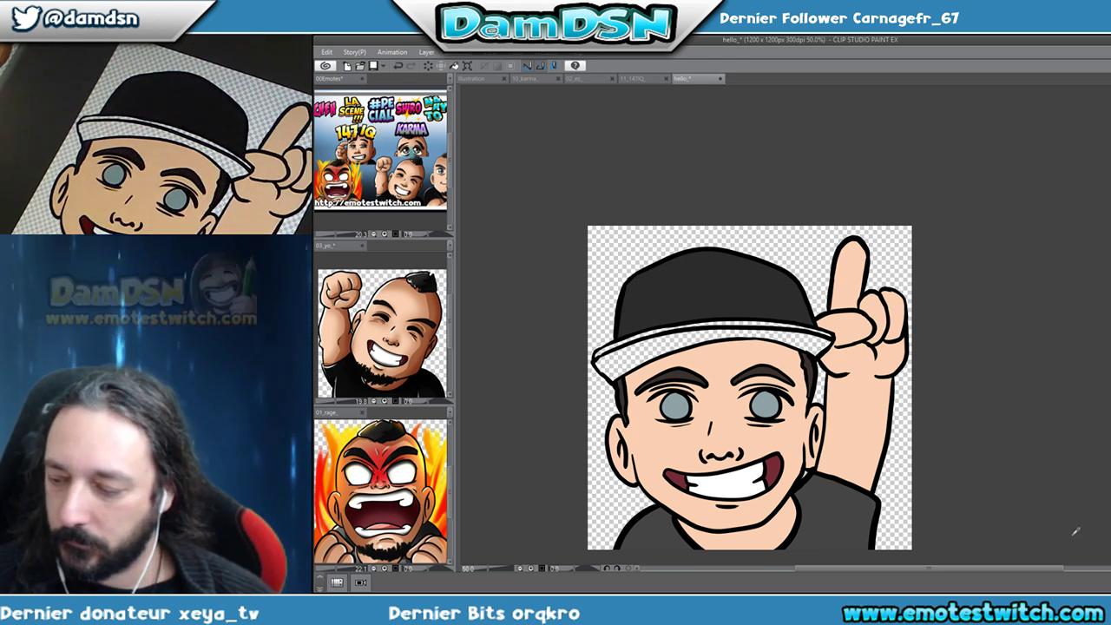
{"action": "left_click", "coordinate": [695, 343]}
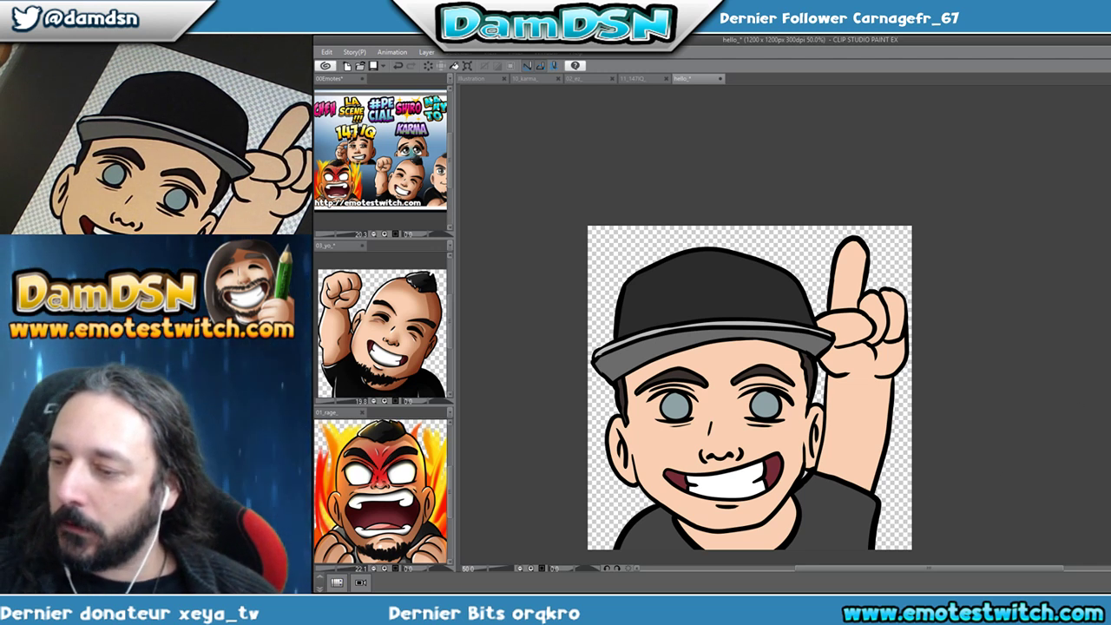
{"action": "left_click", "coordinate": [713, 290]}
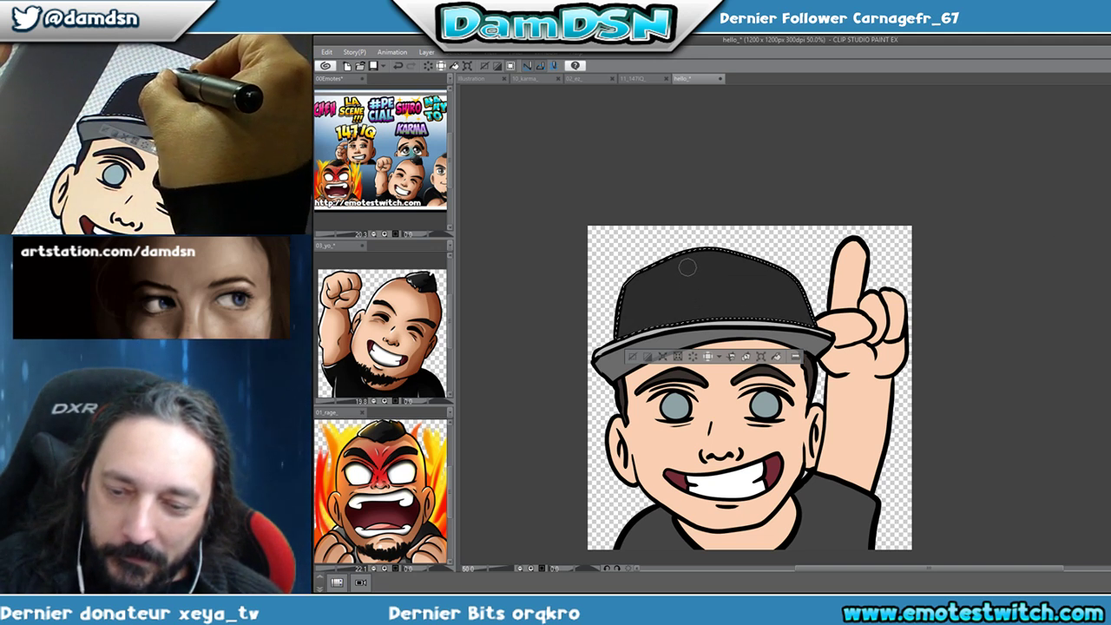
{"action": "left_click_drag", "start_coordinate": [691, 296], "coordinate": [689, 313]}
{"action": "mouse_move", "coordinate": [691, 261]}
{"action": "left_mouse_down"}
{"action": "mouse_move", "coordinate": [726, 267]}
{"action": "mouse_move", "coordinate": [694, 293]}
{"action": "left_mouse_up"}
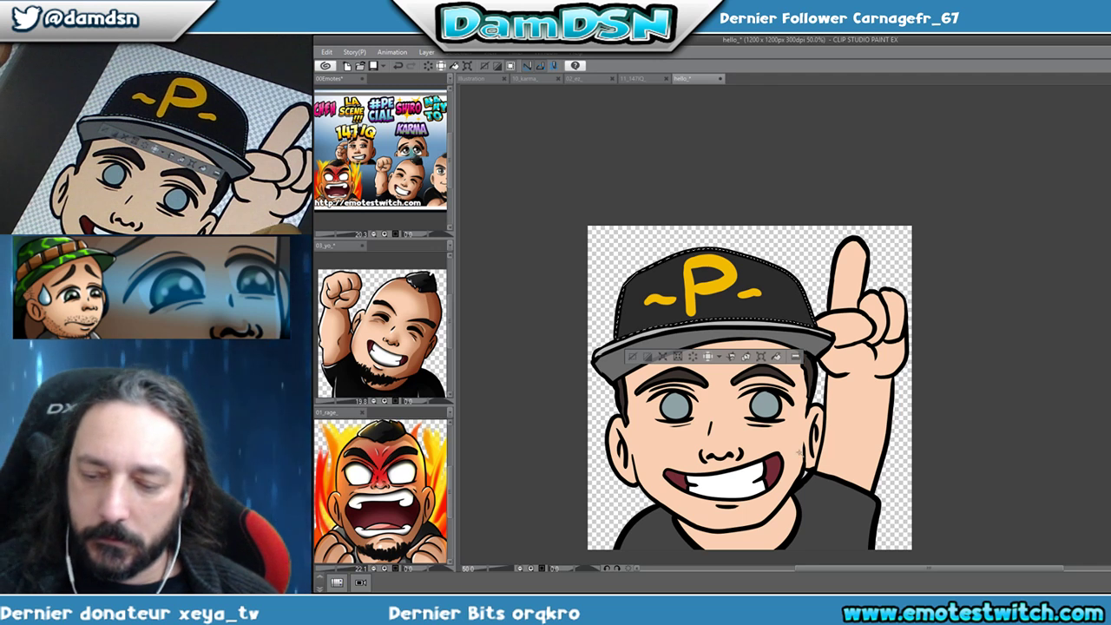
Paint the whites of both eyes around the blue-grey irises, between the upper and lower lash lines.
{"action": "left_click", "coordinate": [831, 486]}
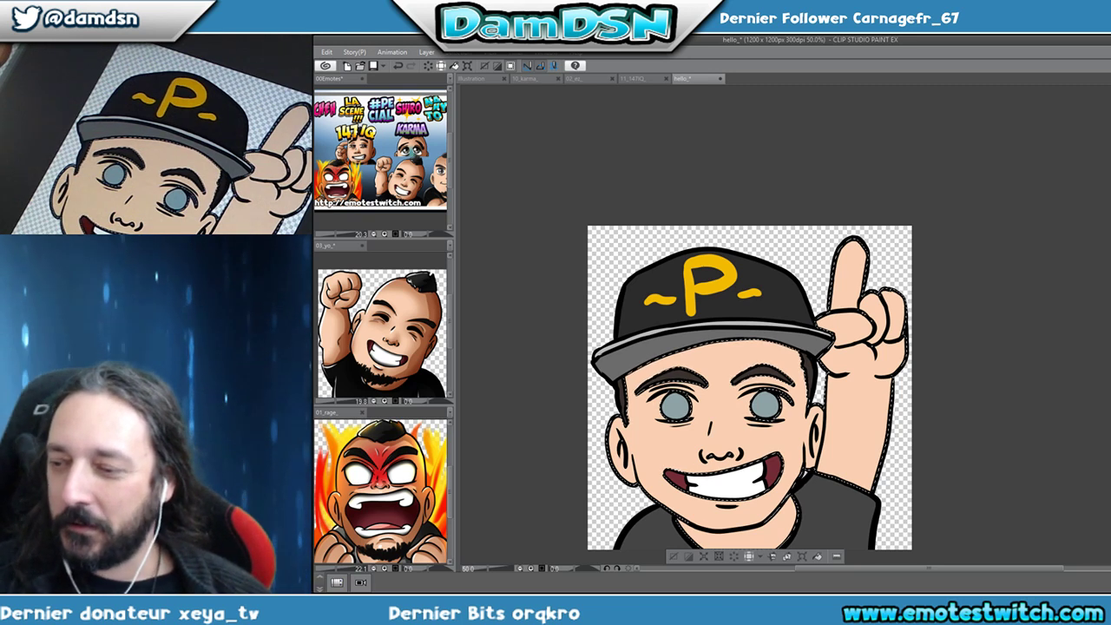
{"action": "left_click", "coordinate": [675, 556]}
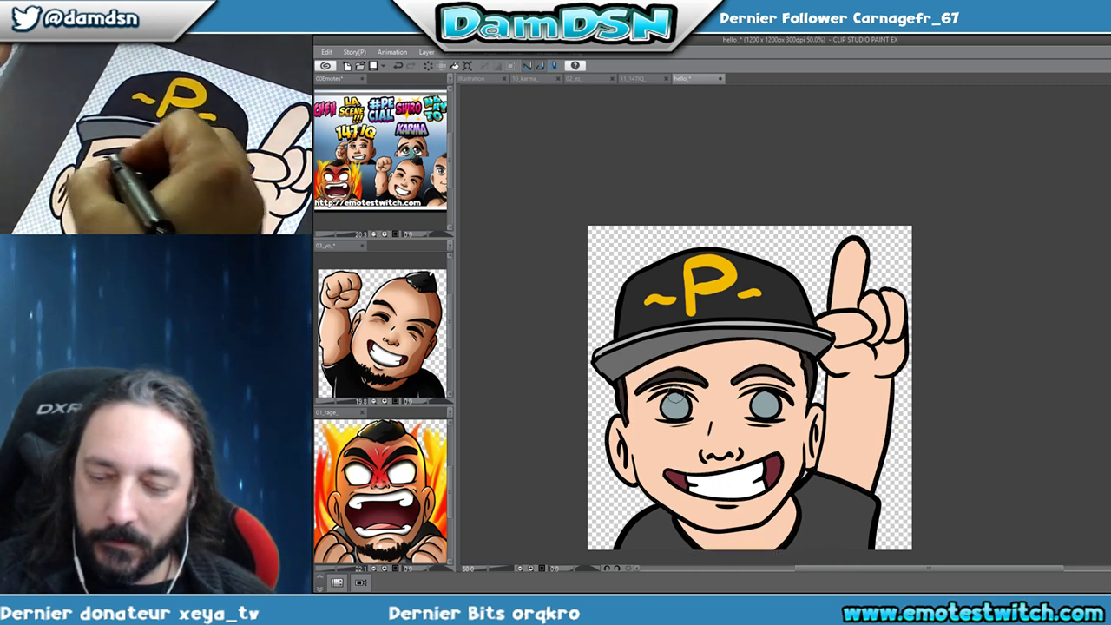
{"action": "left_click_drag", "start_coordinate": [710, 460], "coordinate": [744, 436]}
{"action": "scroll", "coordinate": [744, 436], "scroll_direction": "up", "scroll_amount": 3}
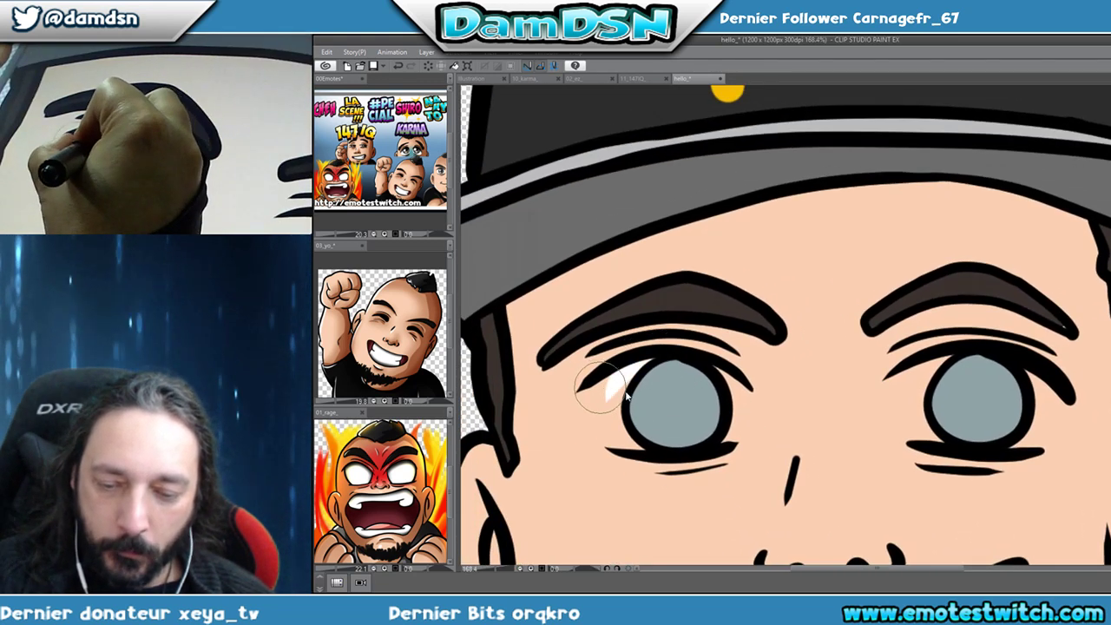
{"action": "mouse_move", "coordinate": [623, 369]}
{"action": "left_mouse_down"}
{"action": "mouse_move", "coordinate": [610, 426]}
{"action": "mouse_move", "coordinate": [627, 445]}
{"action": "mouse_move", "coordinate": [622, 434]}
{"action": "mouse_move", "coordinate": [643, 450]}
{"action": "mouse_move", "coordinate": [621, 423]}
{"action": "mouse_move", "coordinate": [716, 397]}
{"action": "mouse_move", "coordinate": [713, 363]}
{"action": "mouse_move", "coordinate": [731, 385]}
{"action": "mouse_move", "coordinate": [729, 434]}
{"action": "mouse_move", "coordinate": [717, 435]}
{"action": "mouse_move", "coordinate": [738, 390]}
{"action": "mouse_move", "coordinate": [731, 376]}
{"action": "mouse_move", "coordinate": [743, 395]}
{"action": "mouse_move", "coordinate": [734, 448]}
{"action": "left_mouse_up"}
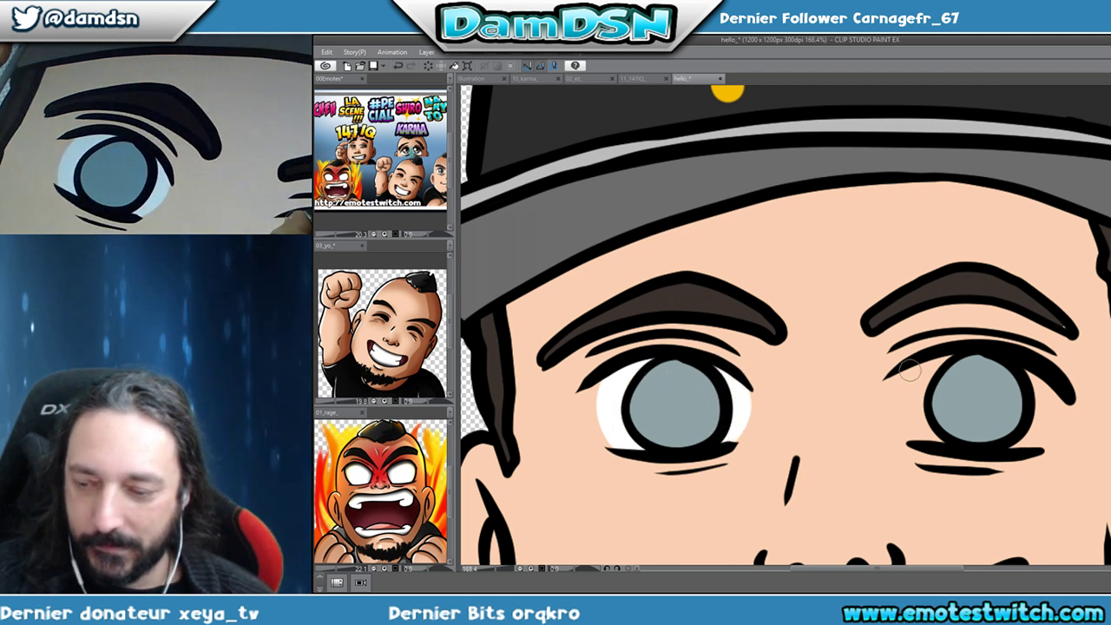
{"action": "mouse_move", "coordinate": [910, 363]}
{"action": "left_mouse_down"}
{"action": "mouse_move", "coordinate": [936, 436]}
{"action": "mouse_move", "coordinate": [916, 370]}
{"action": "mouse_move", "coordinate": [903, 405]}
{"action": "mouse_move", "coordinate": [929, 437]}
{"action": "mouse_move", "coordinate": [923, 386]}
{"action": "mouse_move", "coordinate": [955, 356]}
{"action": "left_mouse_up"}
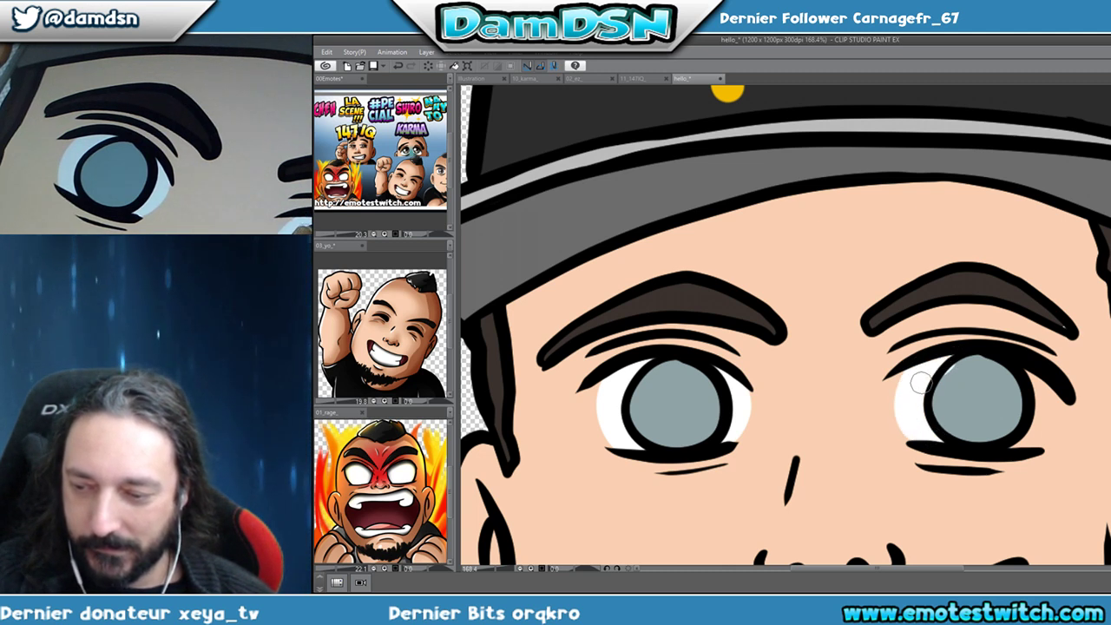
{"action": "left_click_drag", "start_coordinate": [1044, 405], "coordinate": [900, 387]}
{"action": "mouse_move", "coordinate": [748, 366]}
{"action": "left_mouse_down"}
{"action": "mouse_move", "coordinate": [733, 423]}
{"action": "mouse_move", "coordinate": [751, 415]}
{"action": "mouse_move", "coordinate": [762, 364]}
{"action": "mouse_move", "coordinate": [764, 414]}
{"action": "mouse_move", "coordinate": [734, 426]}
{"action": "left_mouse_up"}
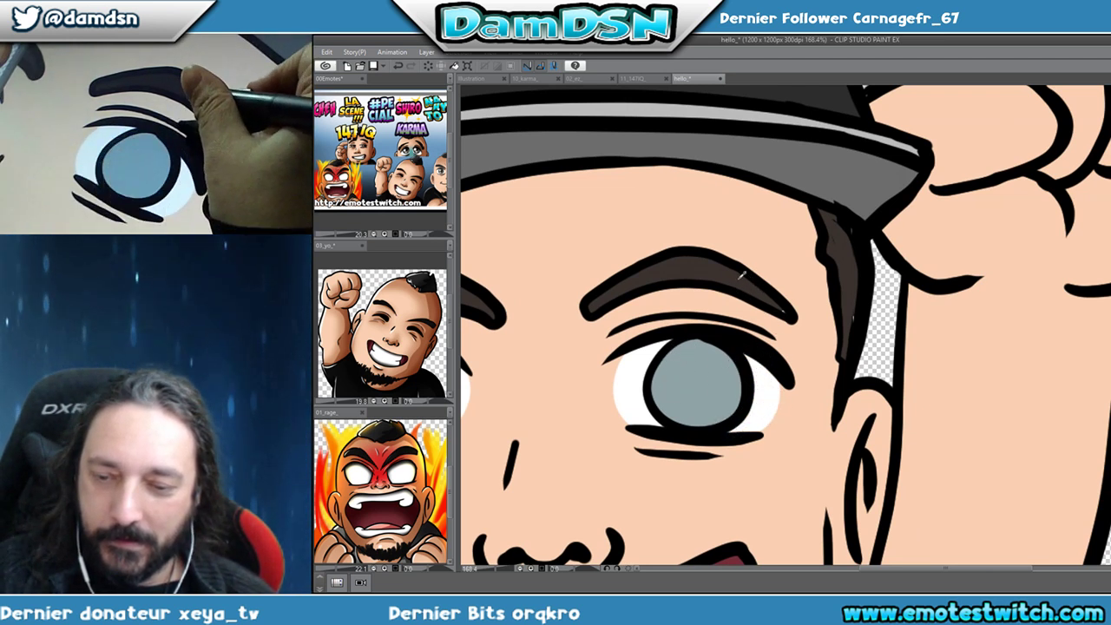
{"action": "left_click_drag", "start_coordinate": [854, 261], "coordinate": [856, 416]}
{"action": "left_click_drag", "start_coordinate": [739, 390], "coordinate": [918, 310]}
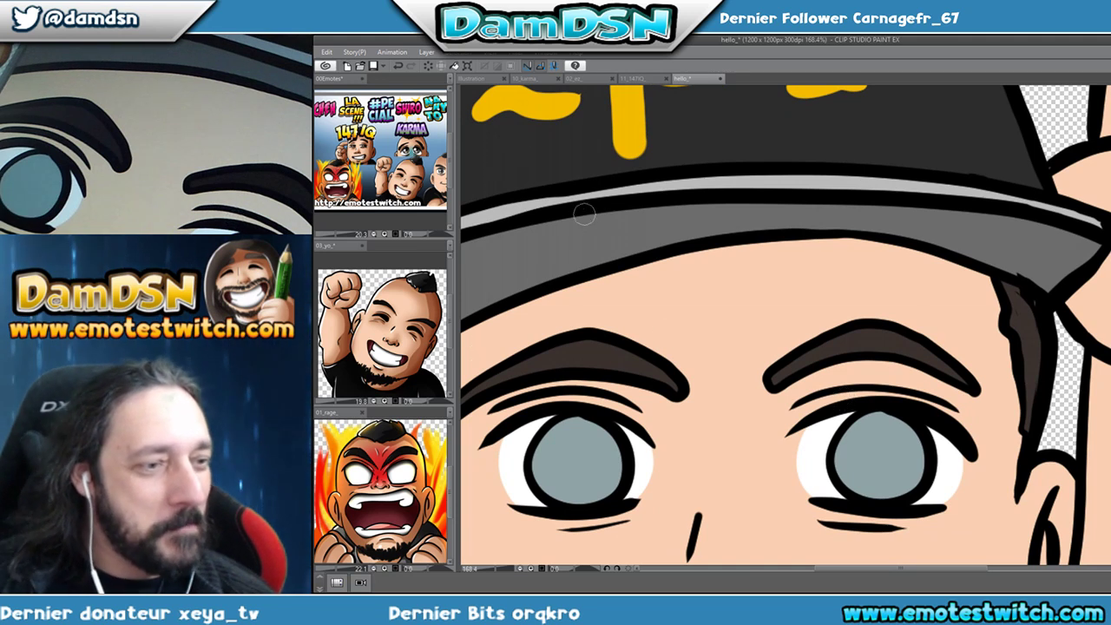
Select both irises and airbrush a soft black pupil in the centre of each, with darkened iris edges.
{"action": "scroll", "coordinate": [775, 330], "scroll_direction": "down", "scroll_amount": 4}
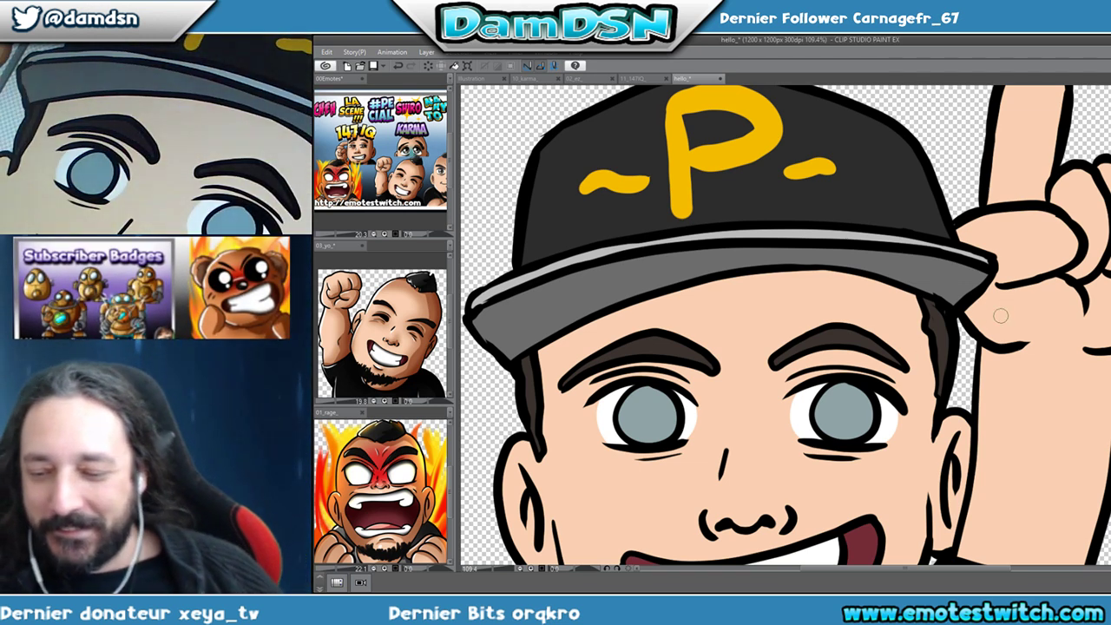
{"action": "scroll", "coordinate": [938, 346], "scroll_direction": "down", "scroll_amount": 4}
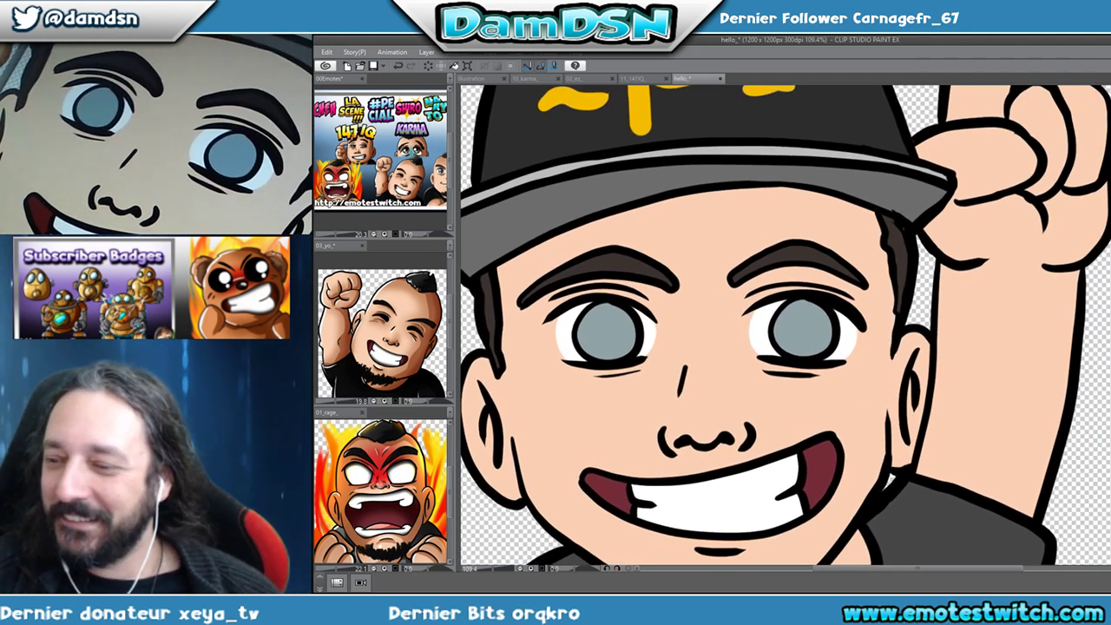
{"action": "left_click", "coordinate": [800, 337]}
{"action": "left_click", "coordinate": [608, 334], "text": "shift"}
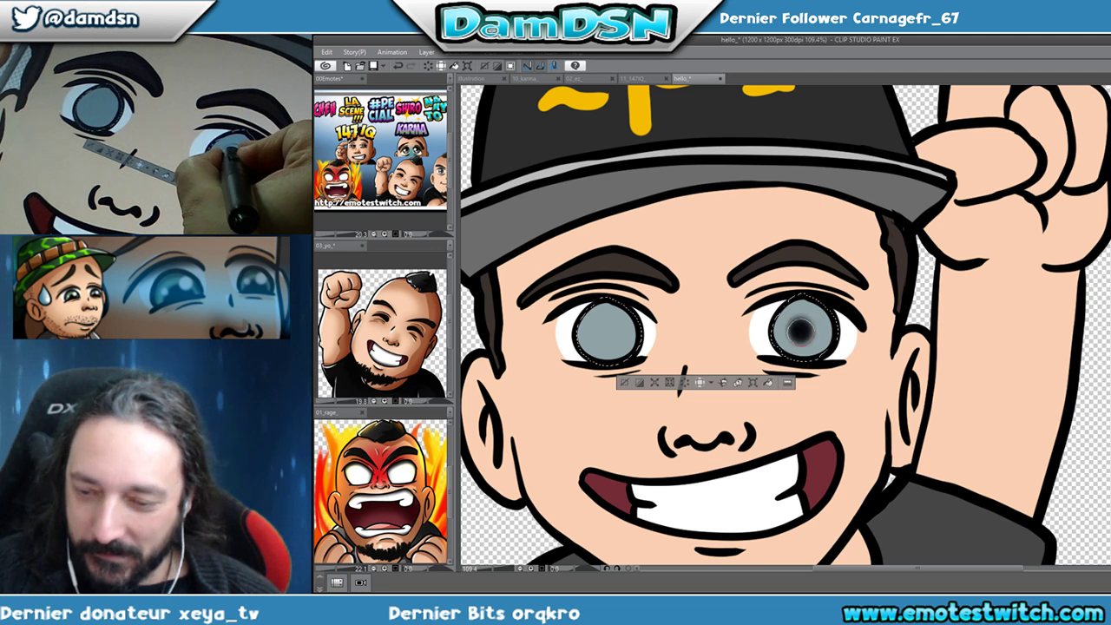
{"action": "left_click_drag", "start_coordinate": [608, 332], "coordinate": [627, 326]}
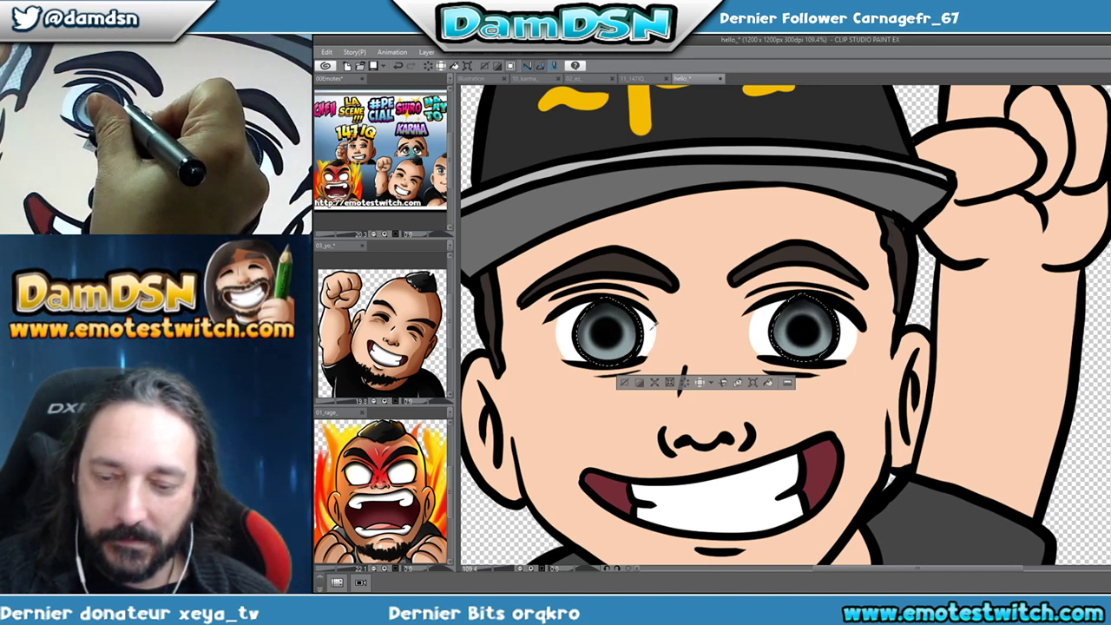
Add a soft white highlight at the upper left of each pupil and clear the iris selection.
{"action": "left_click", "coordinate": [595, 323]}
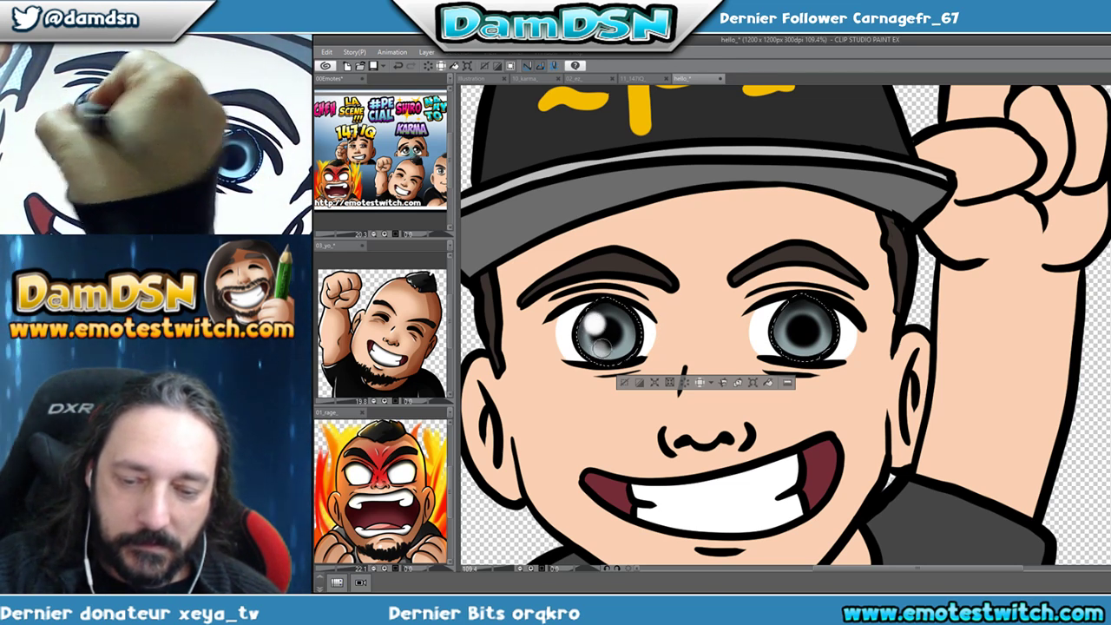
{"action": "left_click", "coordinate": [790, 319]}
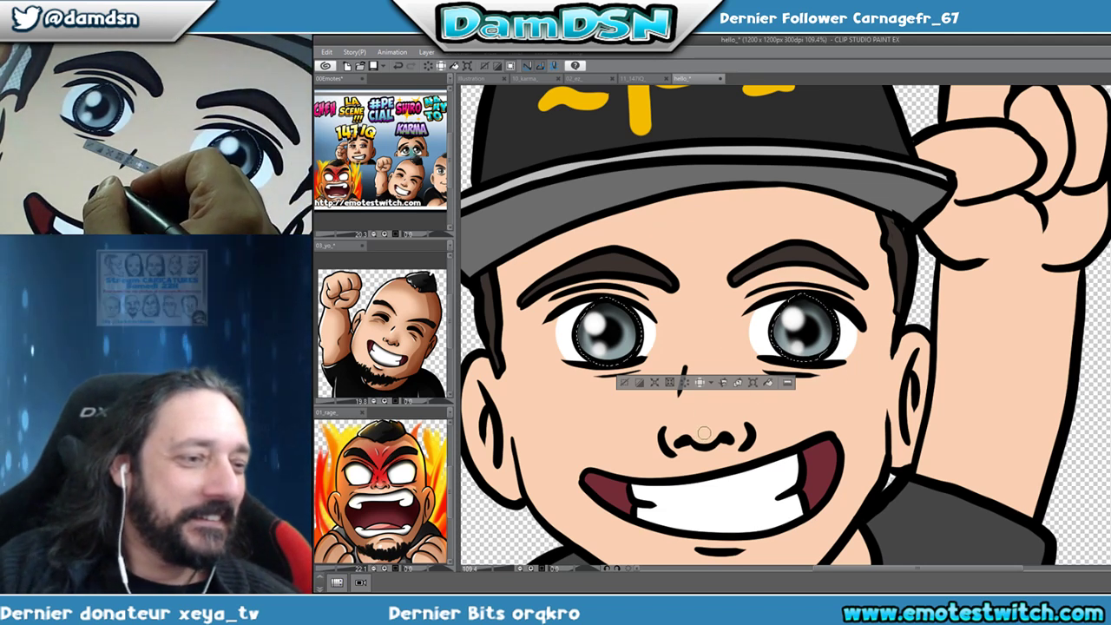
{"action": "mouse_move", "coordinate": [867, 332]}
{"action": "left_mouse_down"}
{"action": "mouse_move", "coordinate": [944, 450]}
{"action": "mouse_move", "coordinate": [902, 512]}
{"action": "mouse_move", "coordinate": [947, 364]}
{"action": "left_mouse_up"}
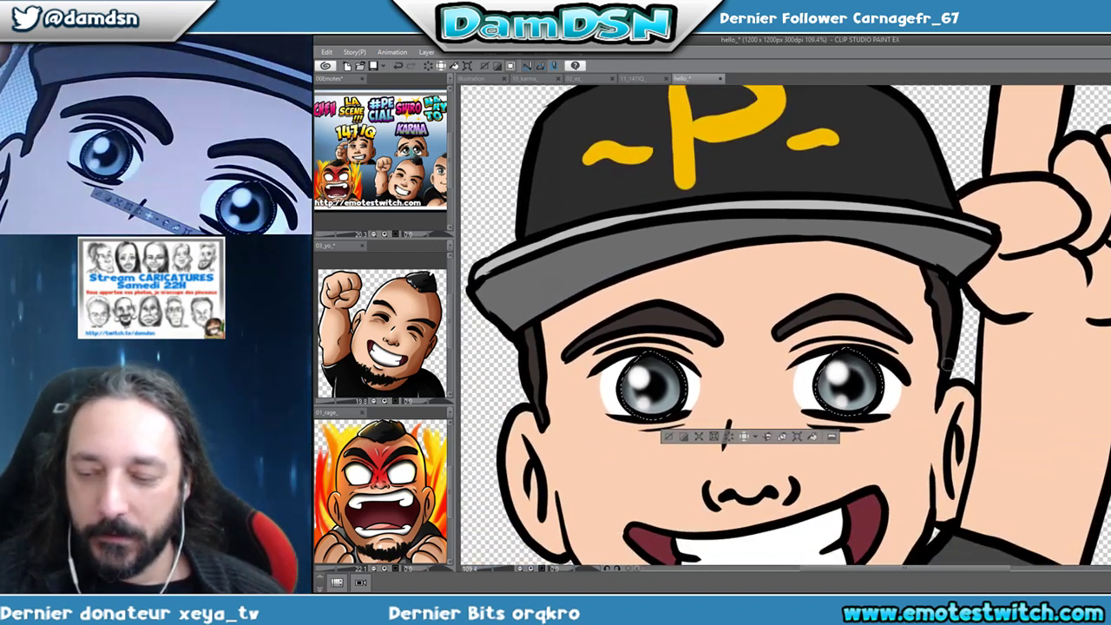
{"action": "key", "text": "ctrl+d"}
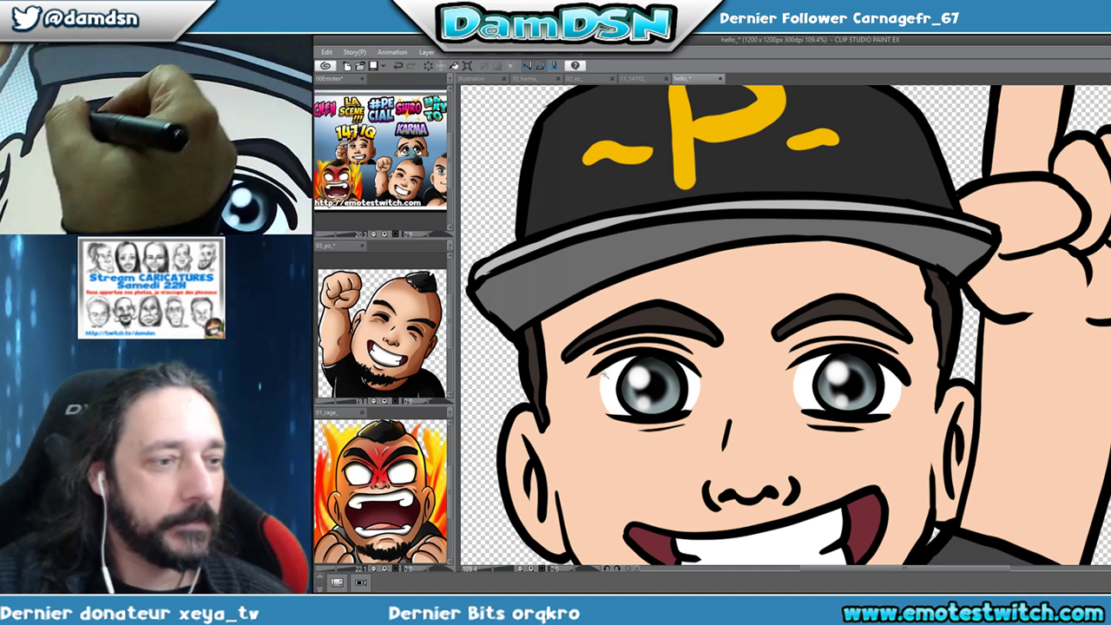
Select the skin areas and paint brown shadows under the cap brim, along the cheek, on the nose, ears, chin and neck.
{"action": "left_click", "coordinate": [637, 375]}
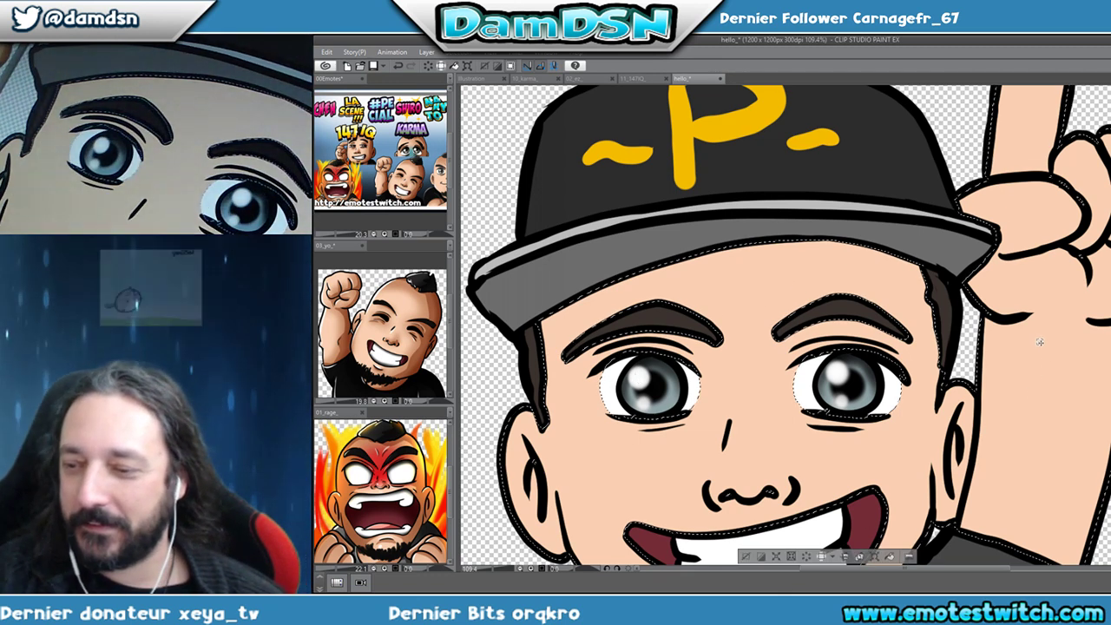
{"action": "key", "text": "ctrl+0"}
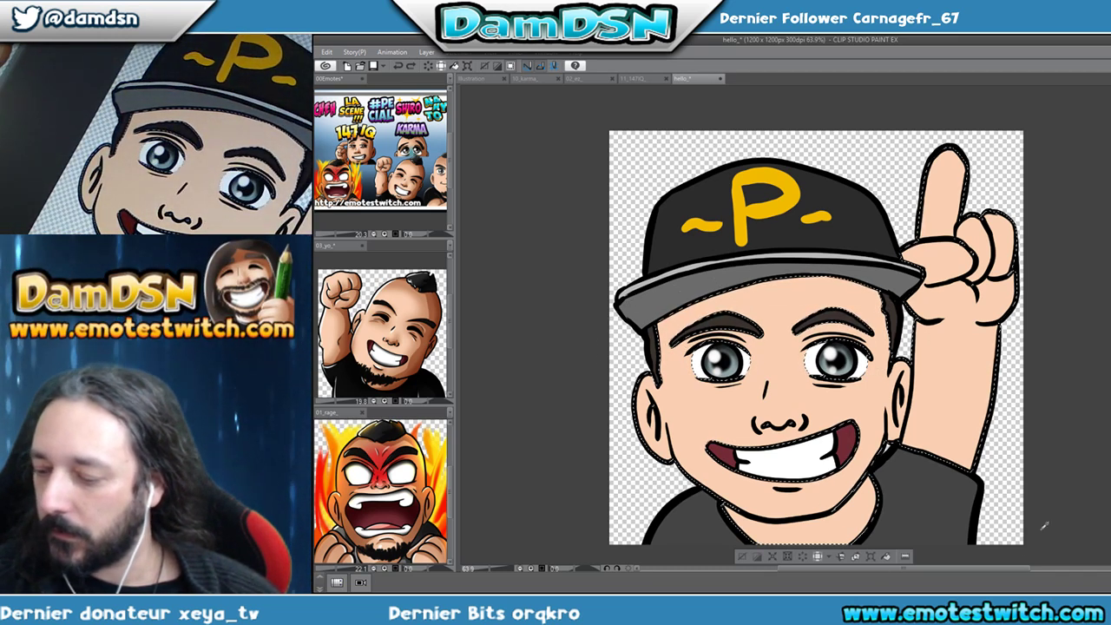
{"action": "mouse_move", "coordinate": [669, 304]}
{"action": "left_mouse_down"}
{"action": "mouse_move", "coordinate": [905, 302]}
{"action": "mouse_move", "coordinate": [877, 291]}
{"action": "left_mouse_up"}
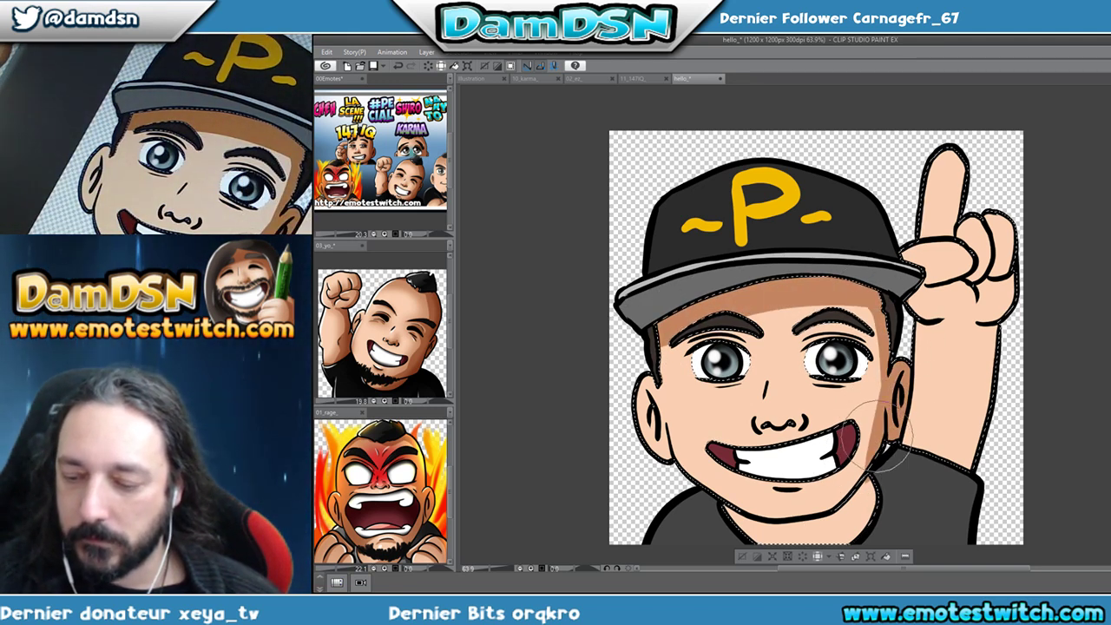
{"action": "left_click_drag", "start_coordinate": [823, 510], "coordinate": [794, 512]}
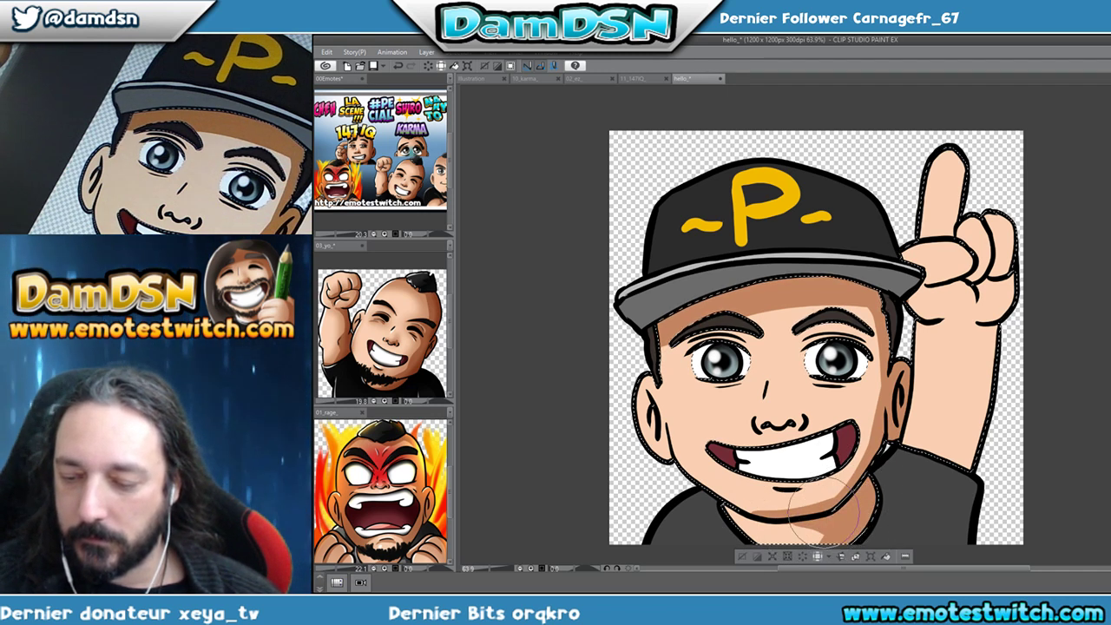
{"action": "left_click_drag", "start_coordinate": [833, 506], "coordinate": [797, 470]}
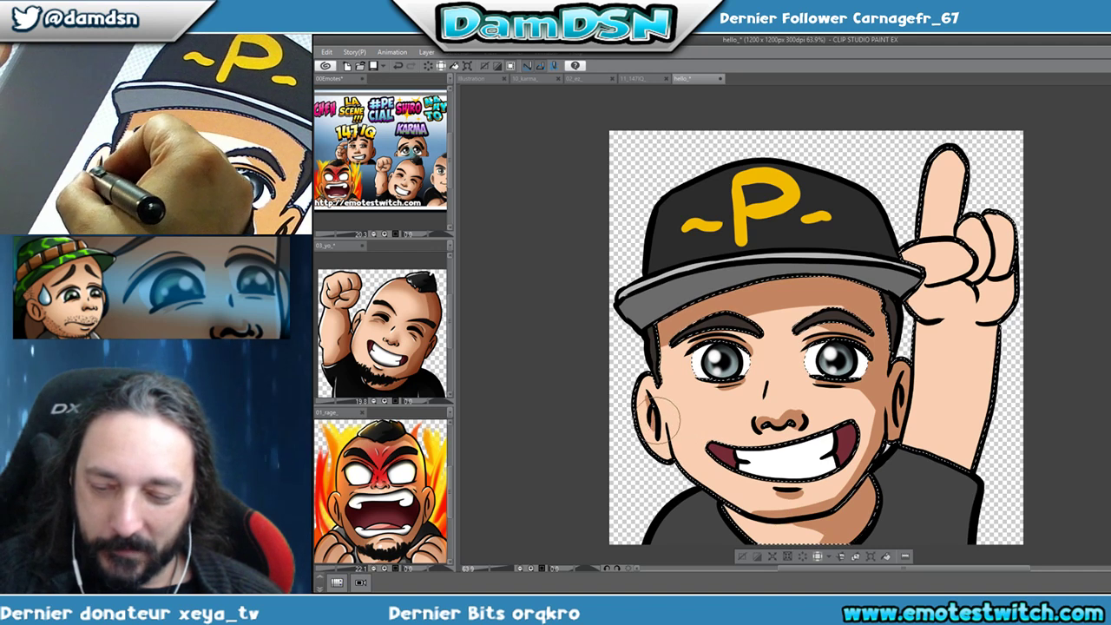
Paint brown shadows on the raised forearm, palm, folded fingers and index finger within the skin selection.
{"action": "mouse_move", "coordinate": [976, 308]}
{"action": "left_mouse_down"}
{"action": "mouse_move", "coordinate": [981, 352]}
{"action": "mouse_move", "coordinate": [898, 479]}
{"action": "mouse_move", "coordinate": [994, 326]}
{"action": "mouse_move", "coordinate": [964, 434]}
{"action": "left_mouse_up"}
{"action": "mouse_move", "coordinate": [930, 513]}
{"action": "left_mouse_down"}
{"action": "mouse_move", "coordinate": [926, 536]}
{"action": "mouse_move", "coordinate": [766, 565]}
{"action": "left_mouse_up"}
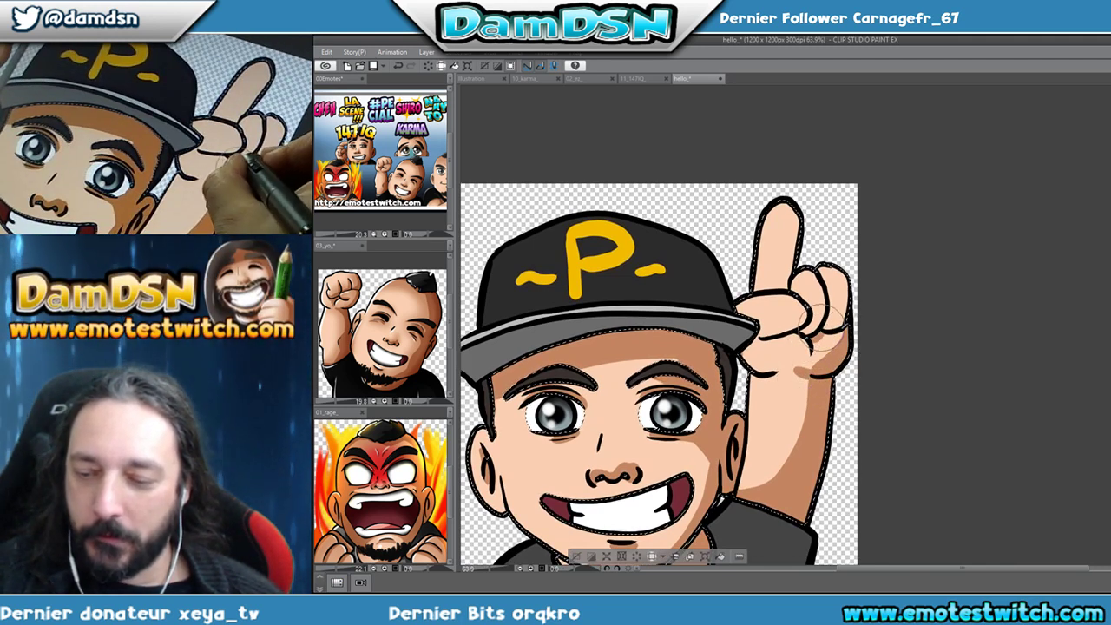
{"action": "mouse_move", "coordinate": [812, 343]}
{"action": "left_mouse_down"}
{"action": "mouse_move", "coordinate": [846, 322]}
{"action": "mouse_move", "coordinate": [825, 340]}
{"action": "mouse_move", "coordinate": [837, 364]}
{"action": "left_mouse_up"}
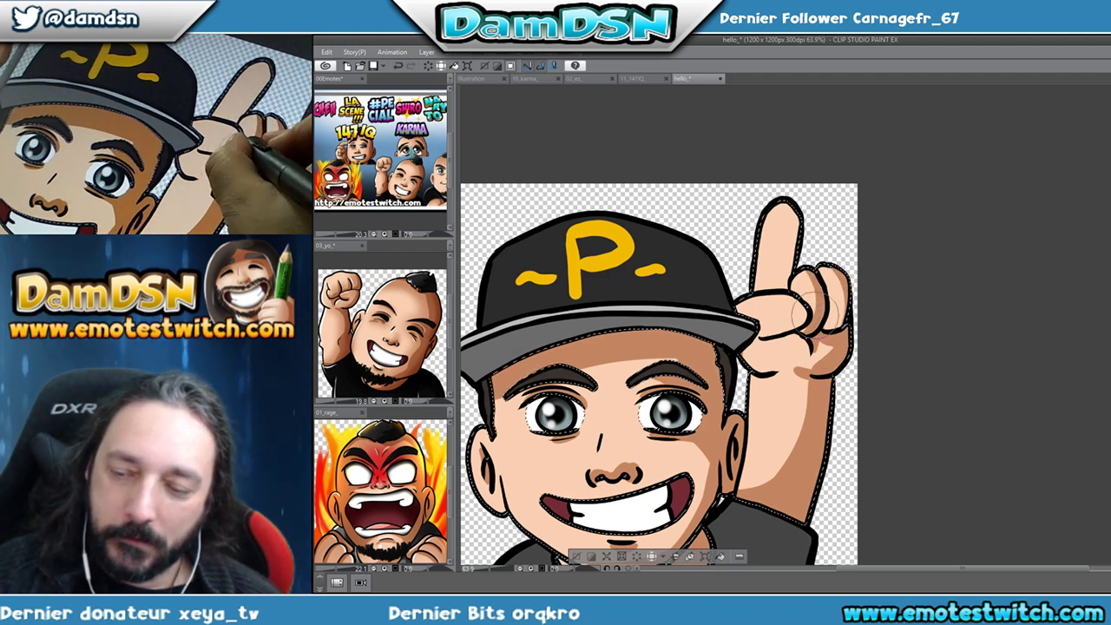
{"action": "left_click_drag", "start_coordinate": [795, 329], "coordinate": [863, 333]}
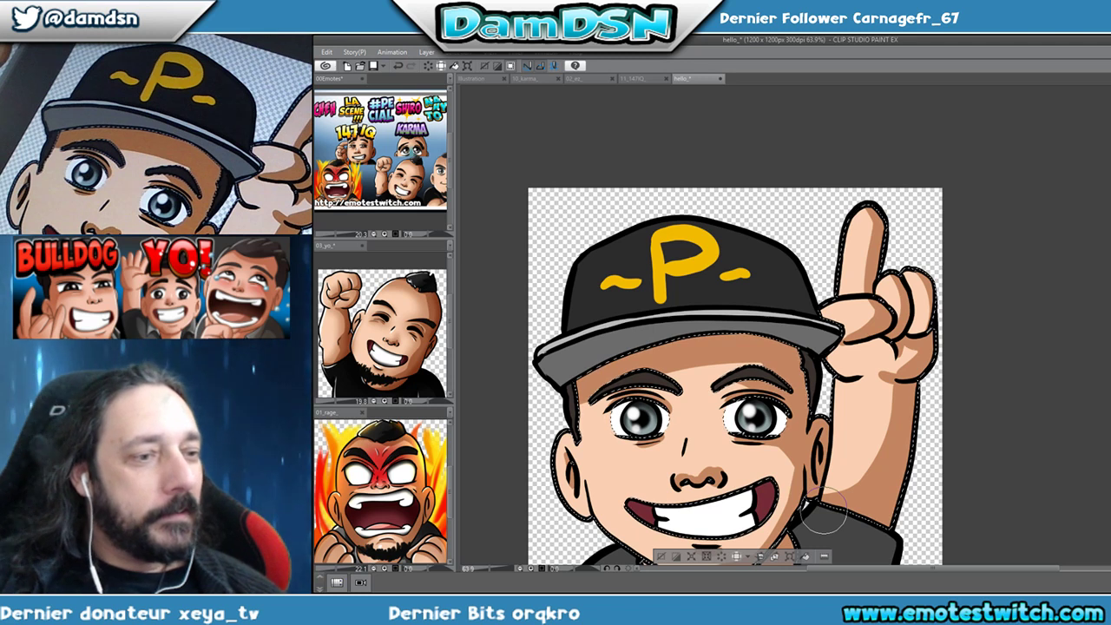
{"action": "left_click_drag", "start_coordinate": [820, 439], "coordinate": [894, 318]}
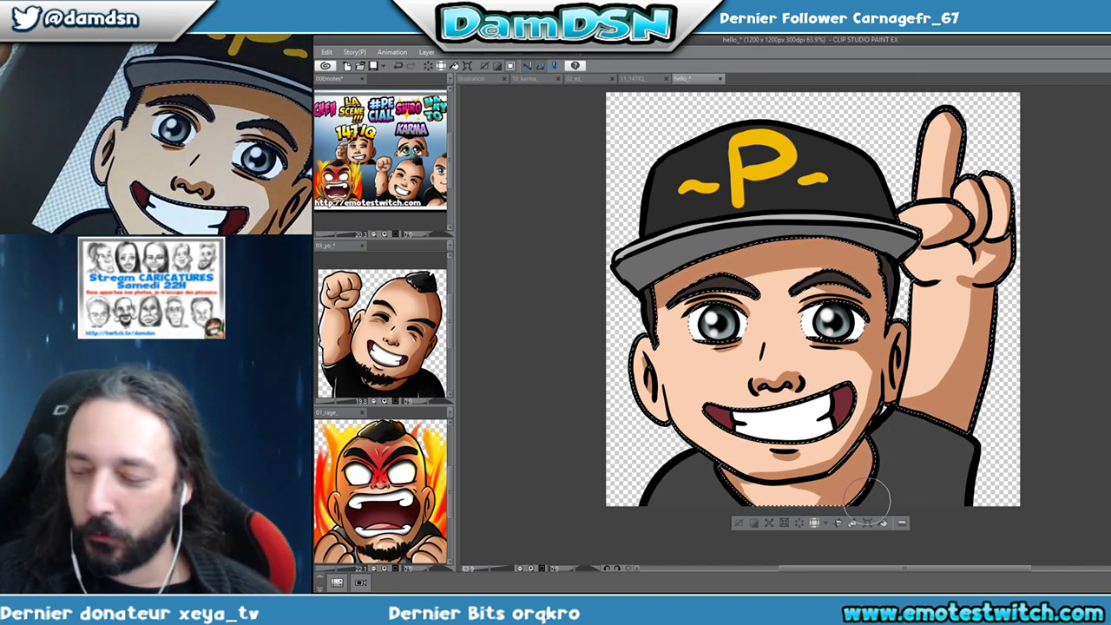
Finish the soft airbrushed shading on the skin, teeth, cap, shirt and yellow P, clear the selection and save the emote.
{"action": "left_click_drag", "start_coordinate": [838, 438], "coordinate": [751, 447]}
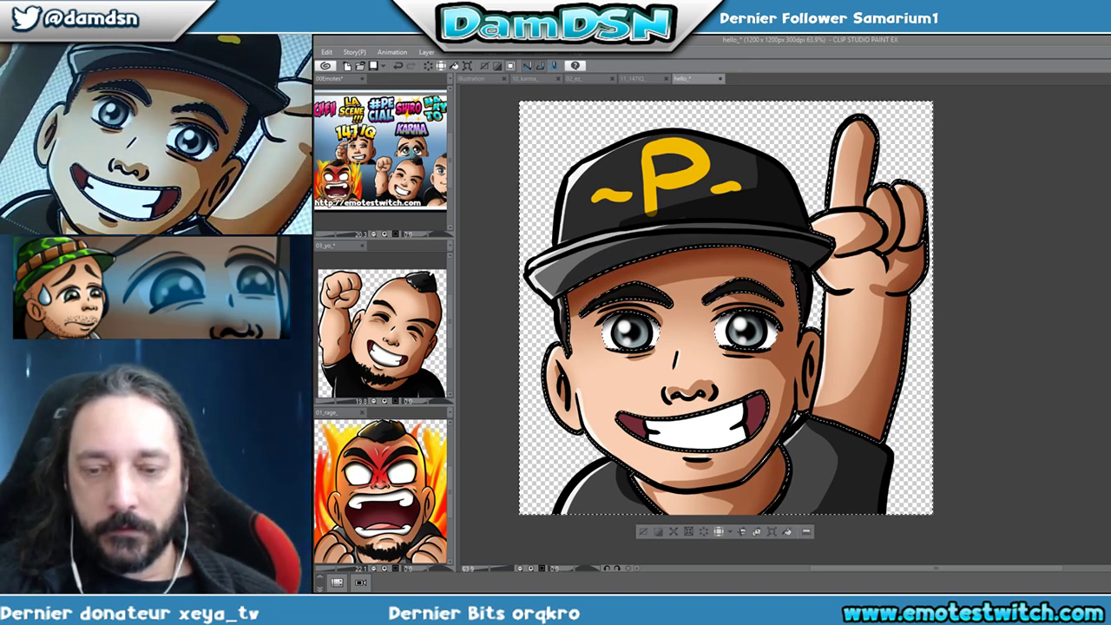
{"action": "key", "text": "ctrl+s"}
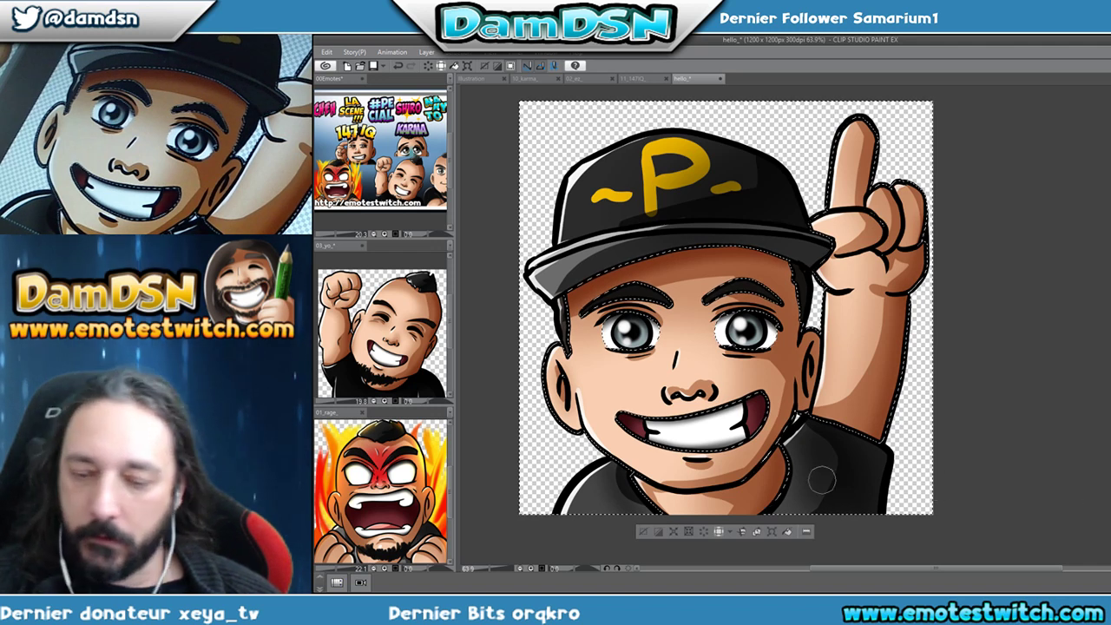
{"action": "left_click", "coordinate": [642, 531]}
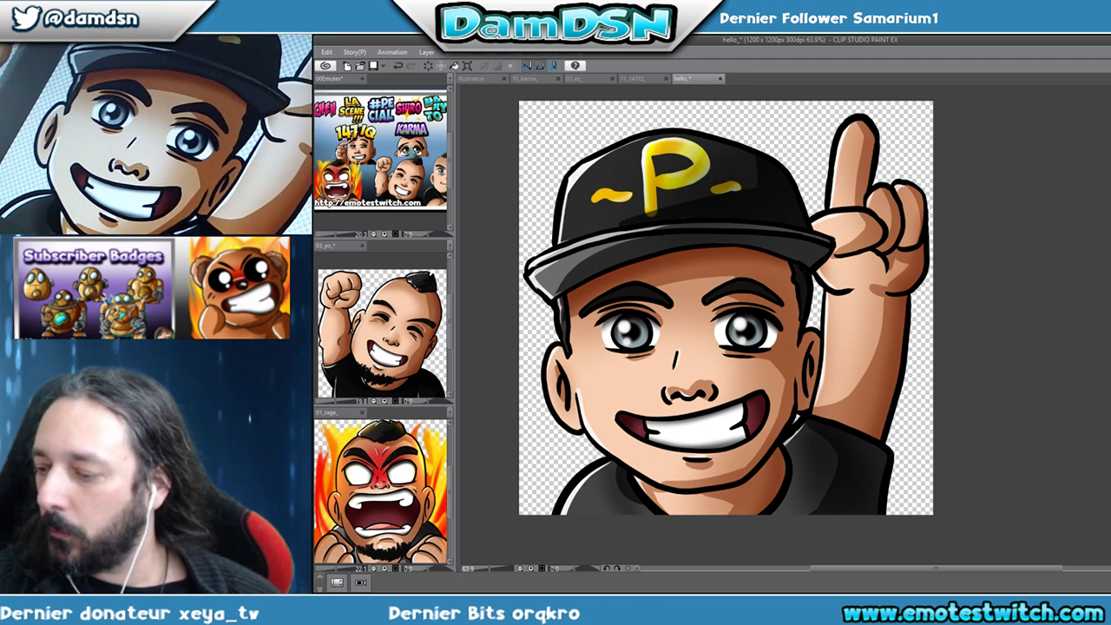
{"action": "key", "text": "ctrl+z"}
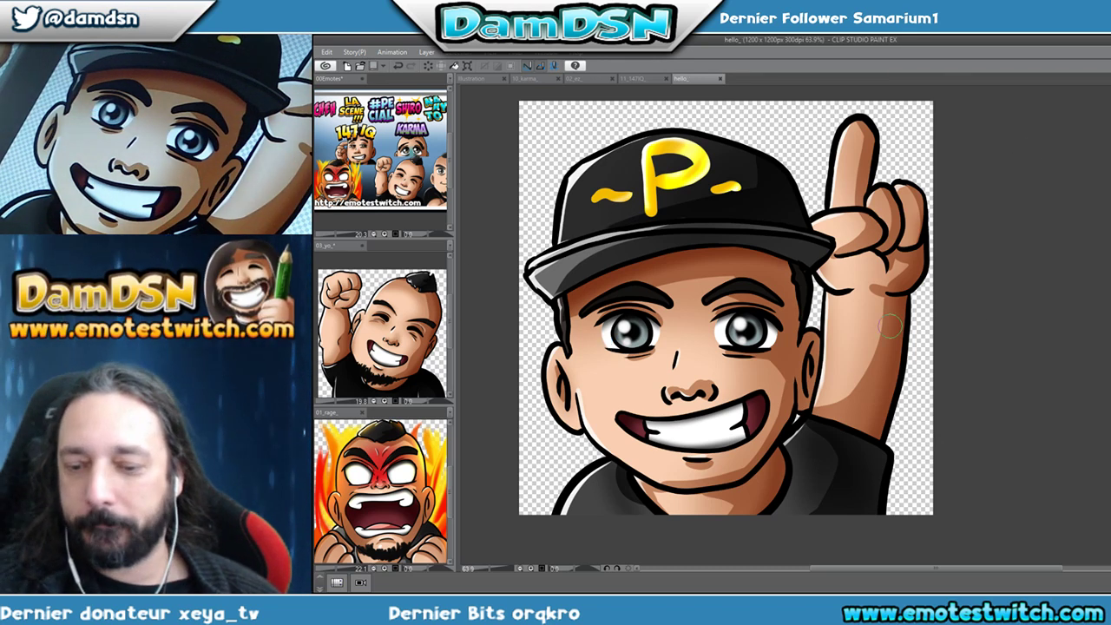
Add the black-framed glasses to the emote and transform them to sit centred over both eyes, slightly narrowed to fit the face.
{"action": "scroll", "coordinate": [917, 322], "scroll_direction": "down", "scroll_amount": 3}
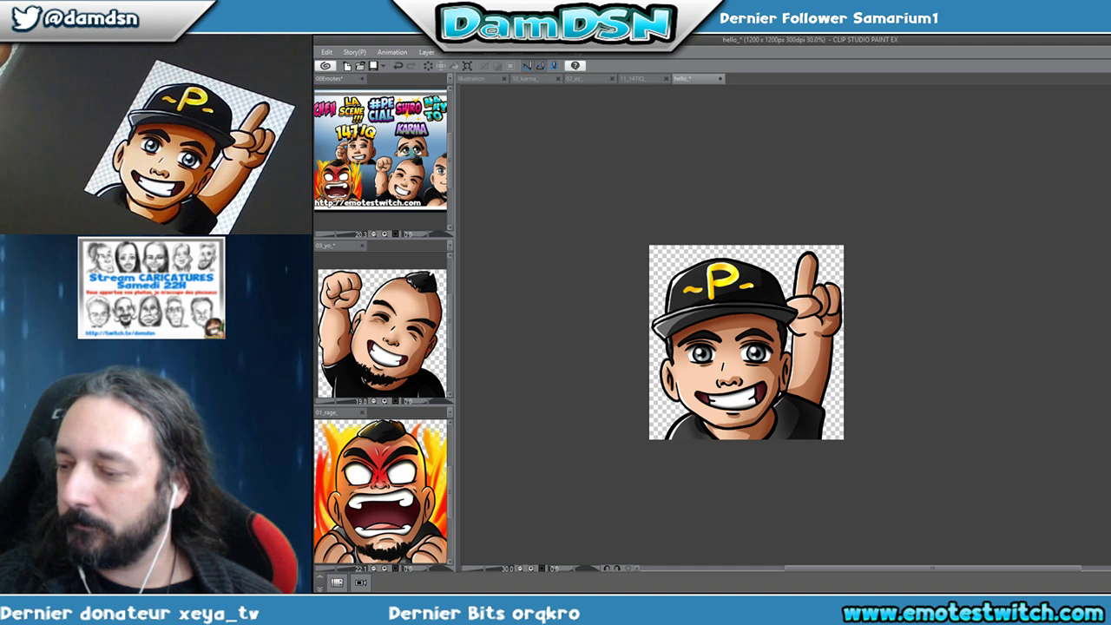
{"action": "key", "text": "Delete"}
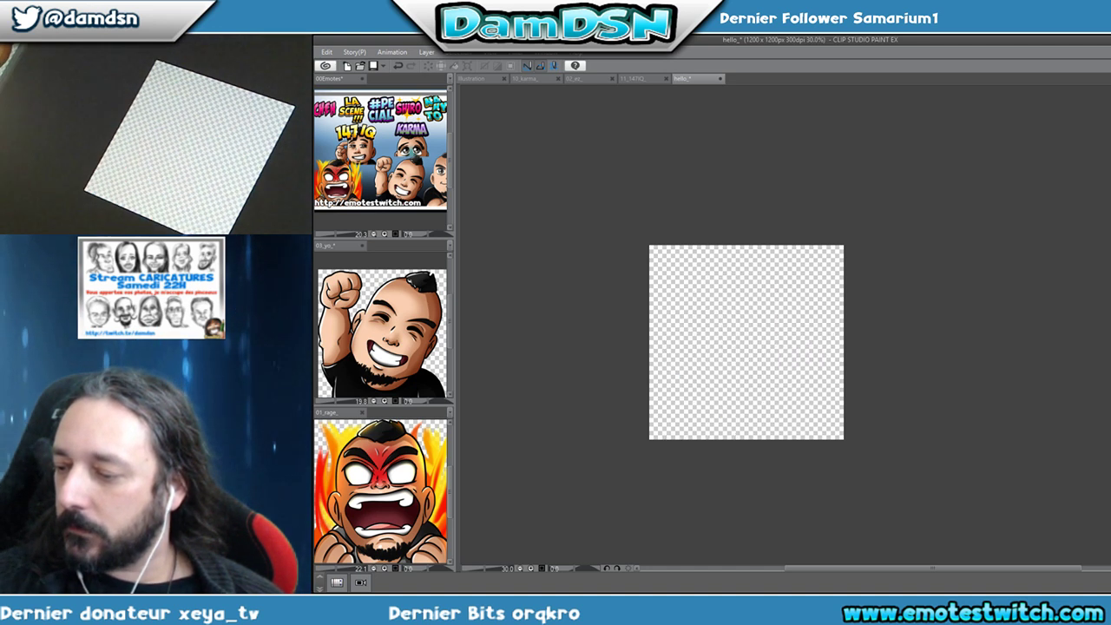
{"action": "key", "text": "ctrl+z"}
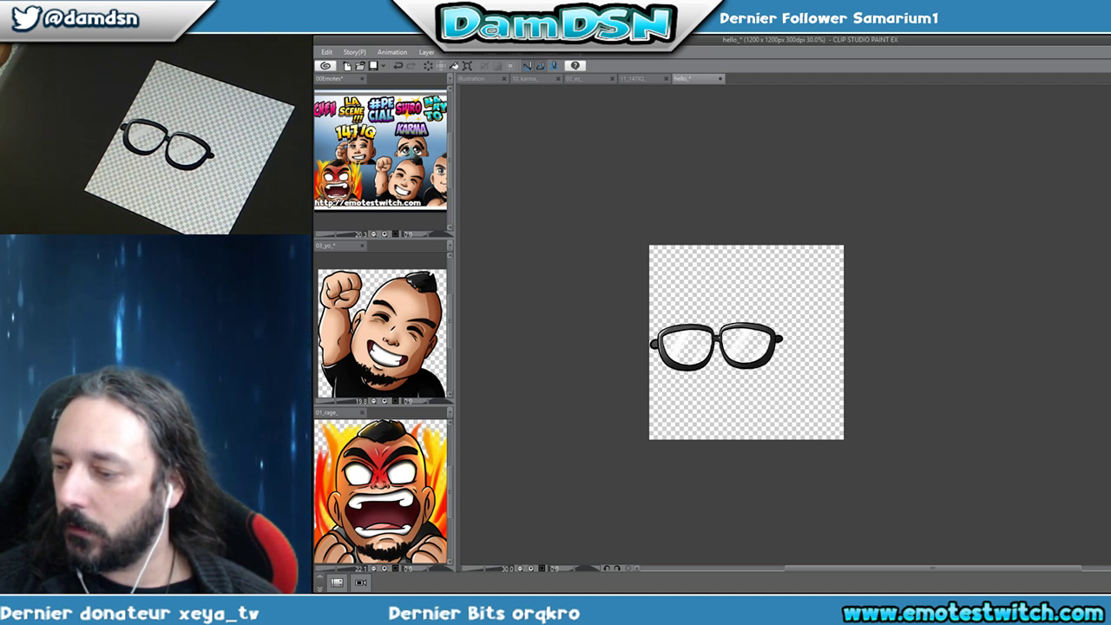
{"action": "key", "text": "ctrl+z"}
{"action": "key", "text": "ctrl+t"}
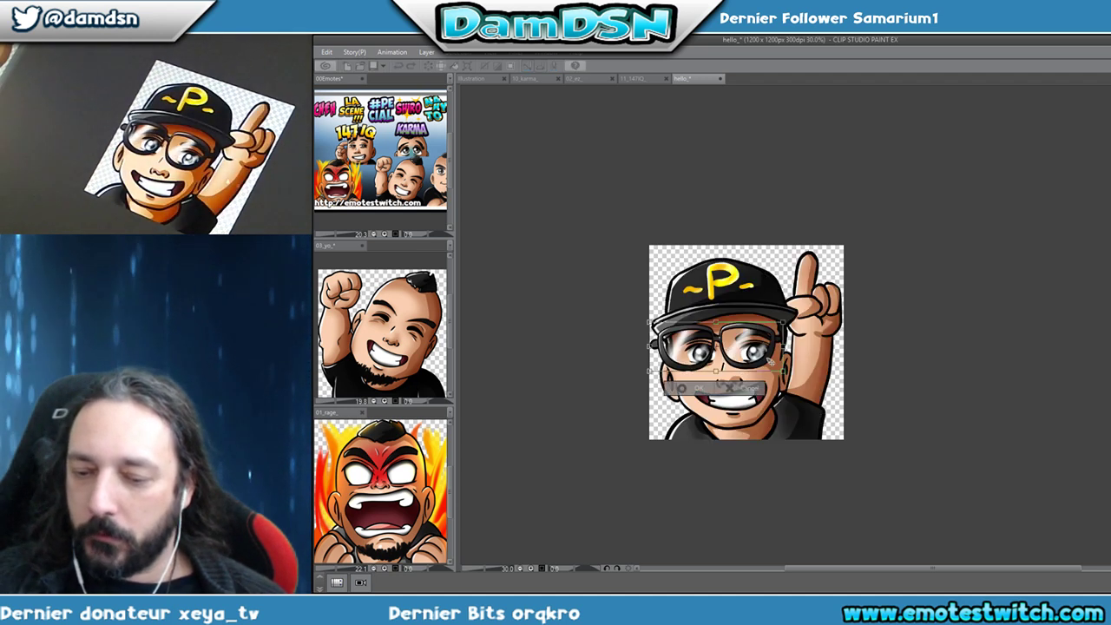
{"action": "left_click_drag", "start_coordinate": [717, 346], "coordinate": [724, 351]}
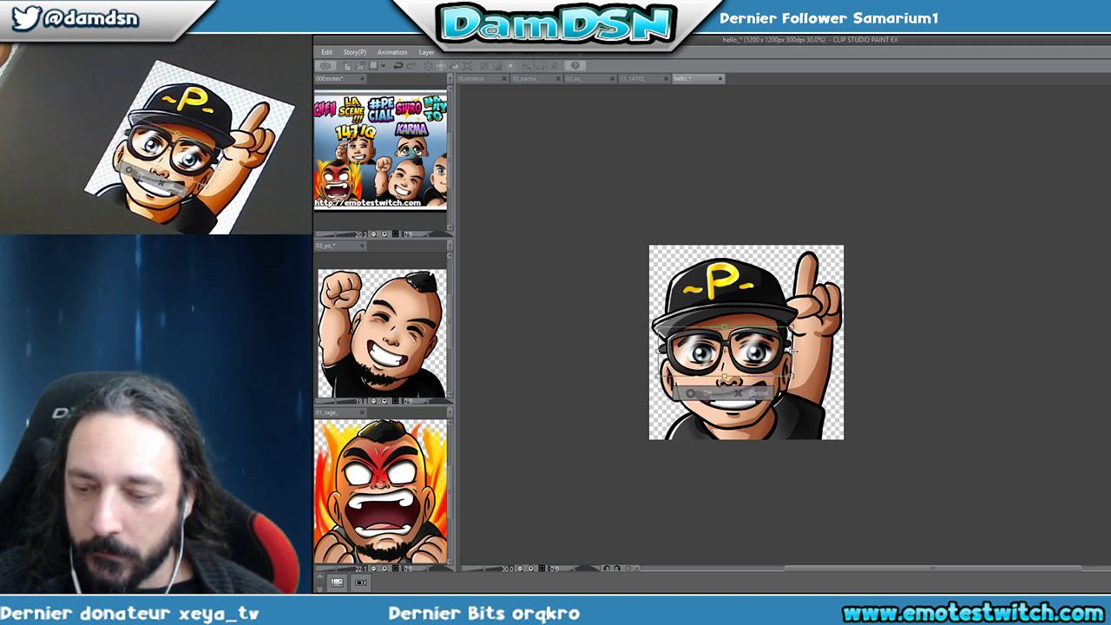
{"action": "left_click_drag", "start_coordinate": [792, 349], "coordinate": [775, 366]}
{"action": "key", "text": "Return"}
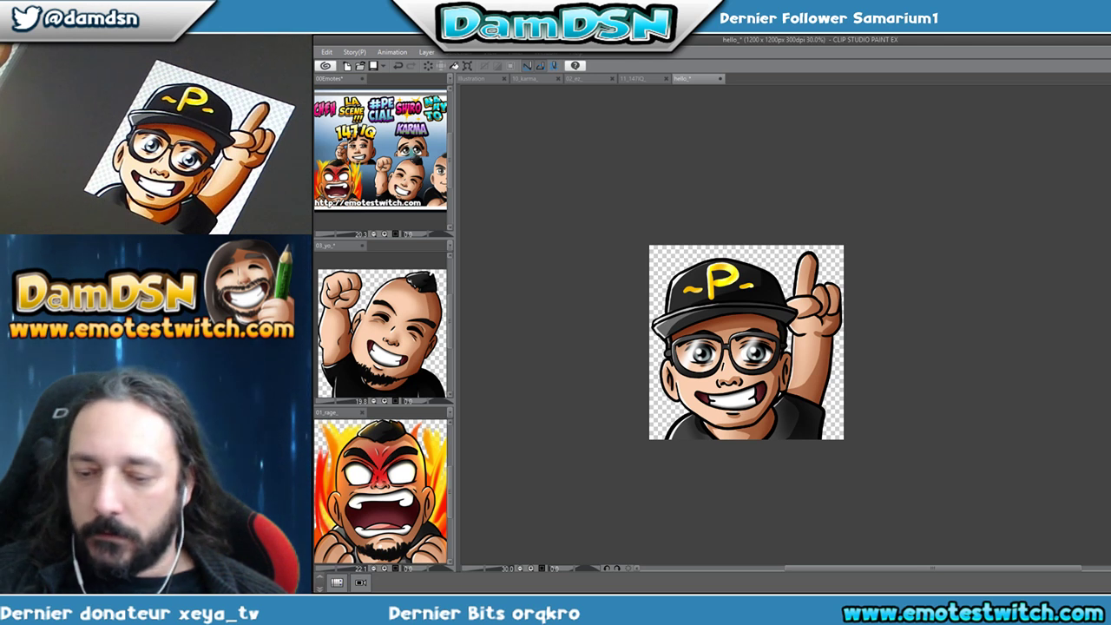
Transform the whole character to be slightly larger and nudge it to fill the canvas, and save the emote.
{"action": "key", "text": "ctrl+t"}
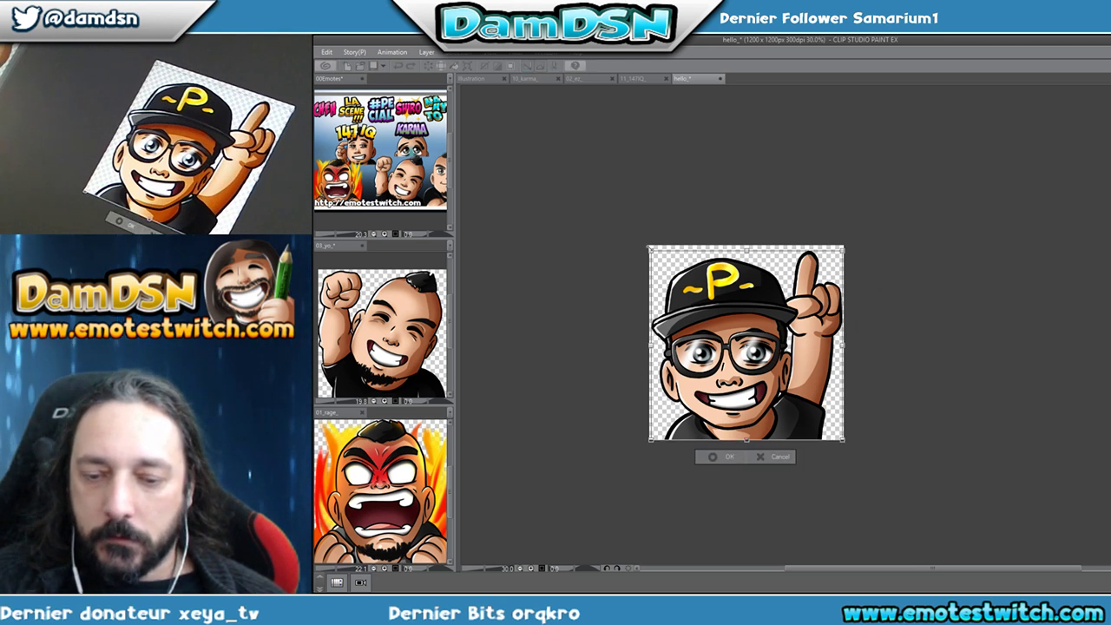
{"action": "left_click_drag", "start_coordinate": [649, 247], "coordinate": [644, 237]}
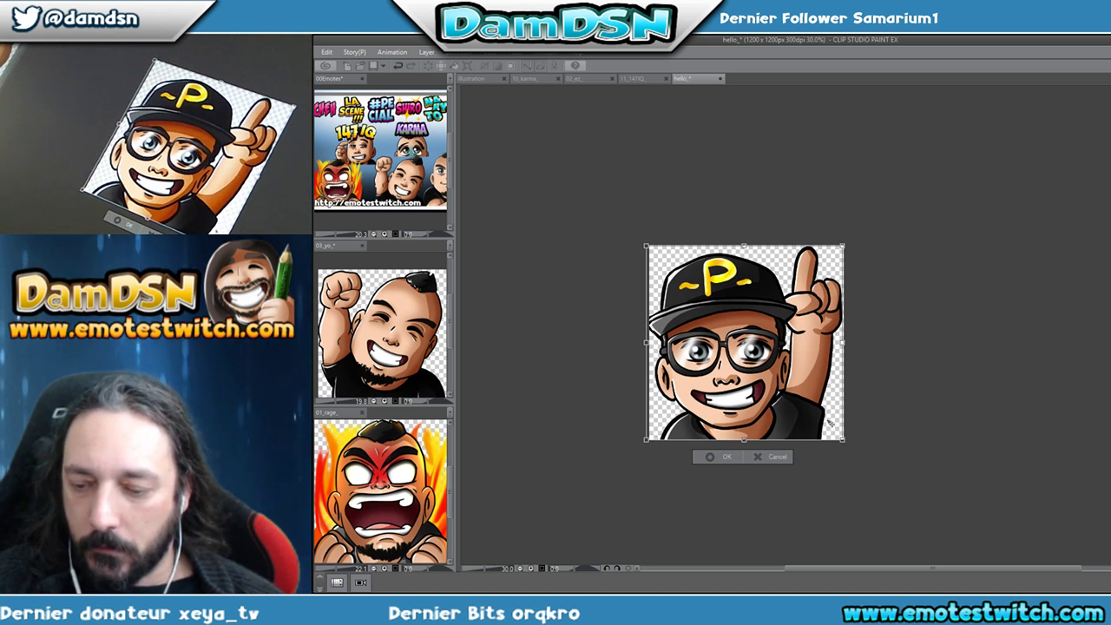
{"action": "left_click_drag", "start_coordinate": [815, 423], "coordinate": [818, 423]}
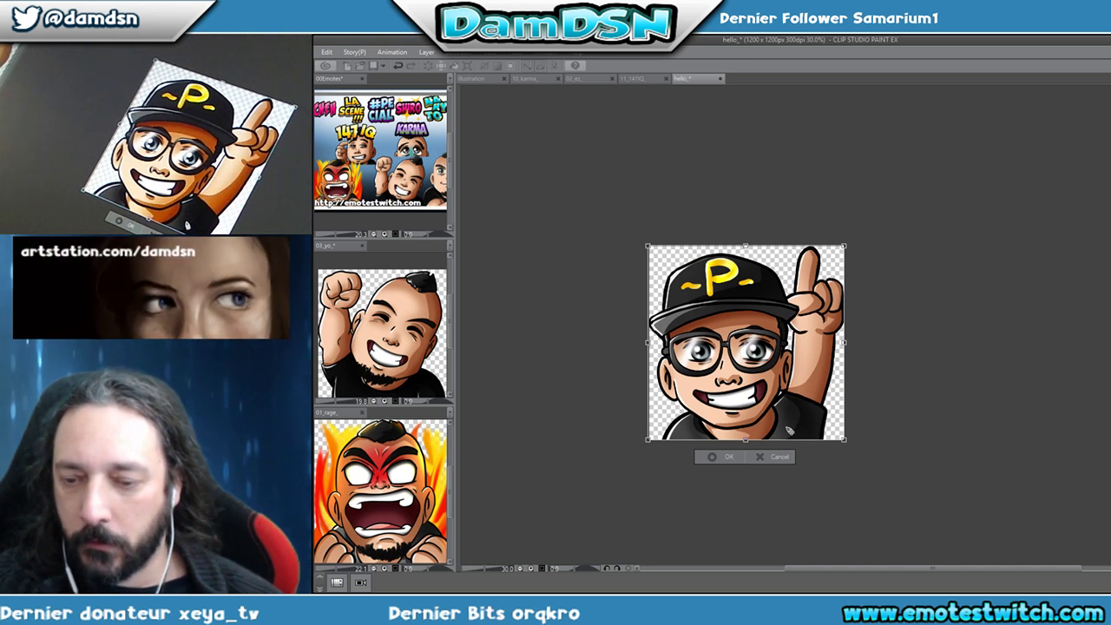
{"action": "key", "text": "Return"}
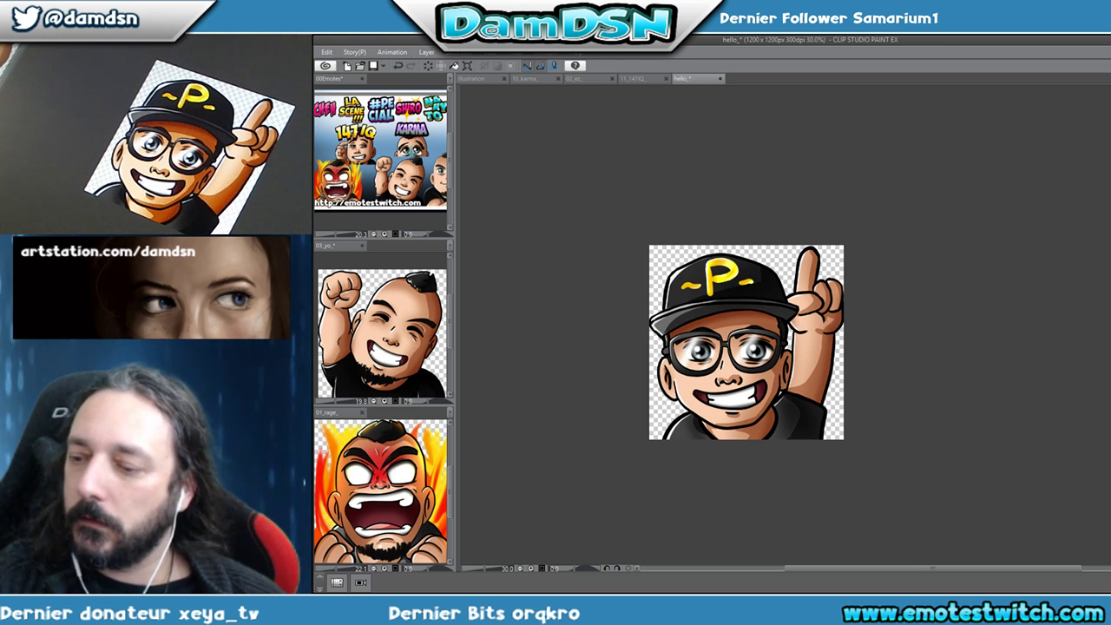
{"action": "key", "text": "ctrl+s"}
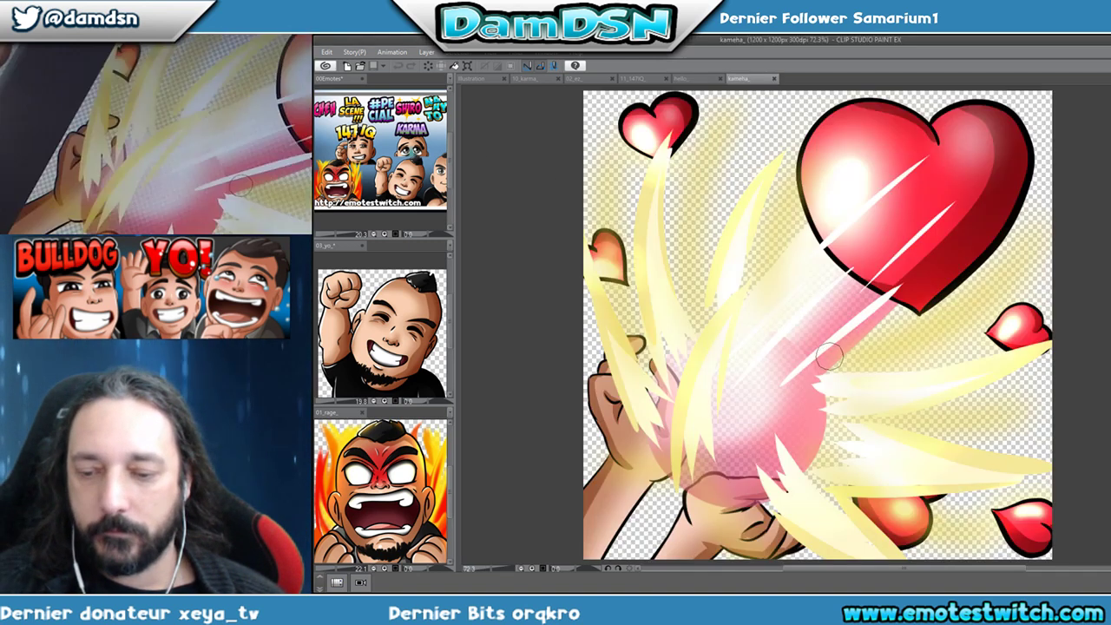
In the kameha_ emote, strip the canvas down to the two plain hands and the red hearts, without the energy effects.
{"action": "scroll", "coordinate": [842, 330], "scroll_direction": "down", "scroll_amount": 3}
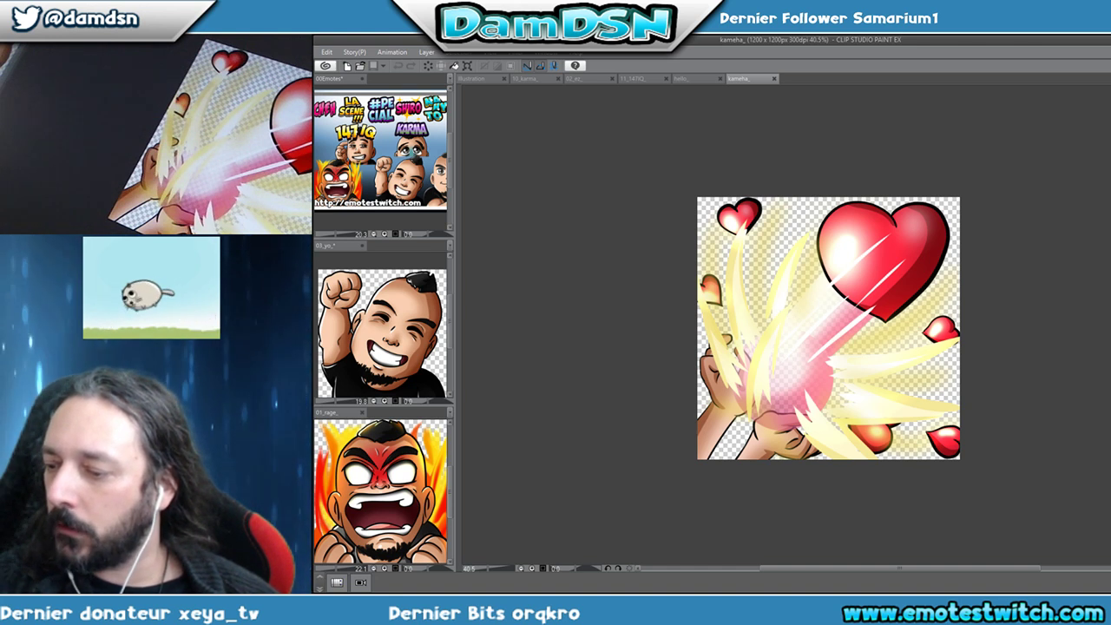
{"action": "key", "text": "Delete"}
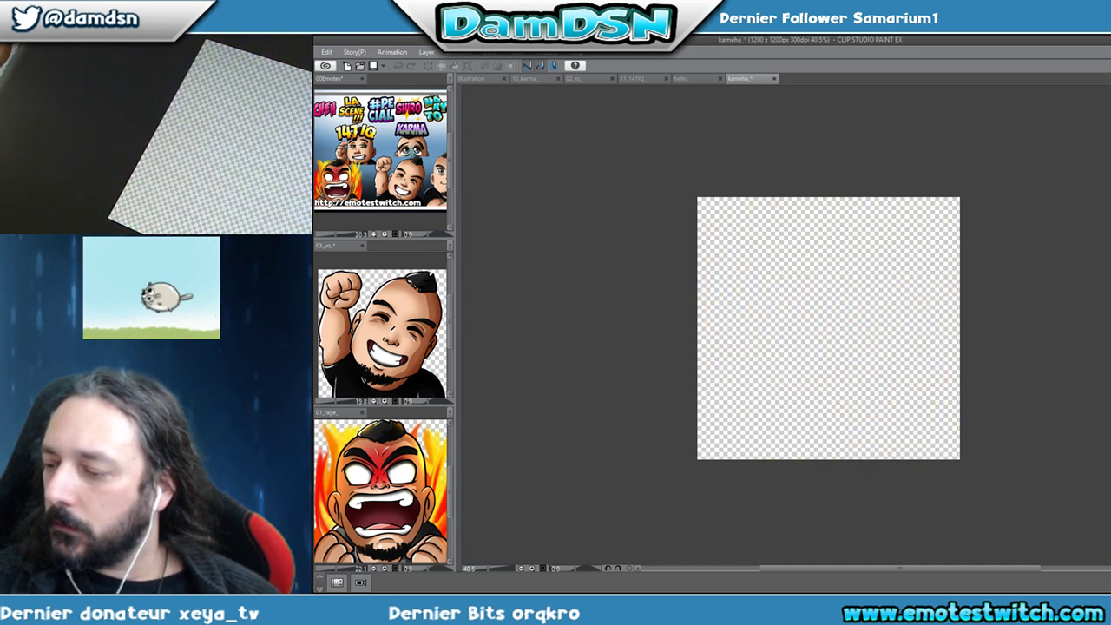
{"action": "key", "text": "ctrl+z"}
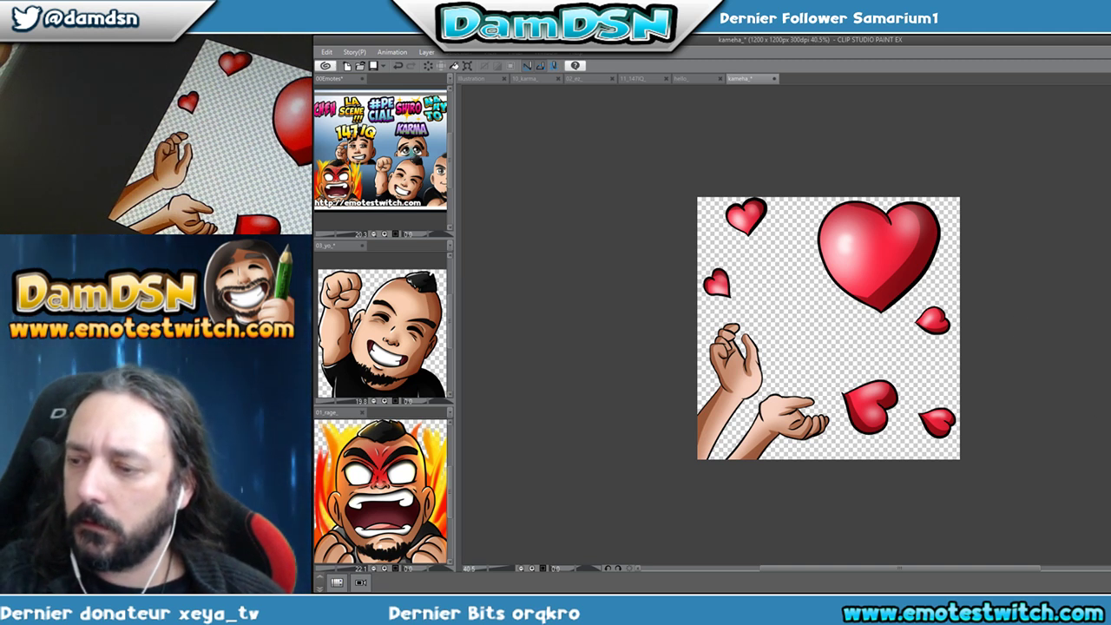
Lasso the two hands, clear the selection, and scale the hands up from the canvas's lower-left corner, shifting them slightly down.
{"action": "mouse_move", "coordinate": [803, 339]}
{"action": "left_mouse_down"}
{"action": "mouse_move", "coordinate": [676, 351]}
{"action": "mouse_move", "coordinate": [647, 467]}
{"action": "mouse_move", "coordinate": [757, 522]}
{"action": "mouse_move", "coordinate": [823, 493]}
{"action": "mouse_move", "coordinate": [836, 456]}
{"action": "left_mouse_up"}
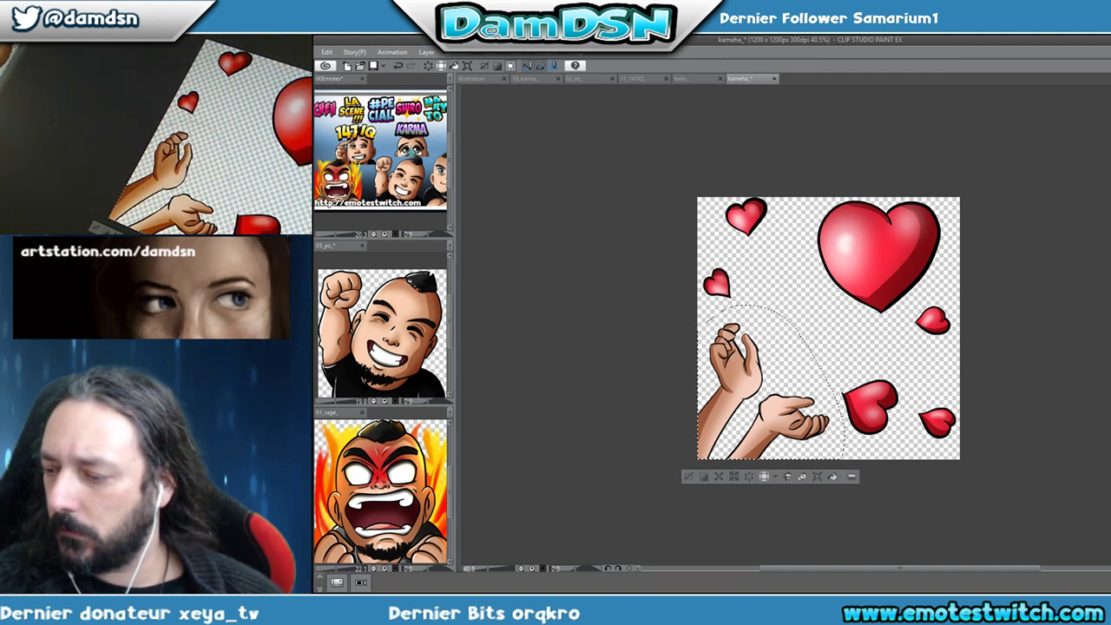
{"action": "left_click", "coordinate": [704, 476]}
{"action": "key", "text": "ctrl+z"}
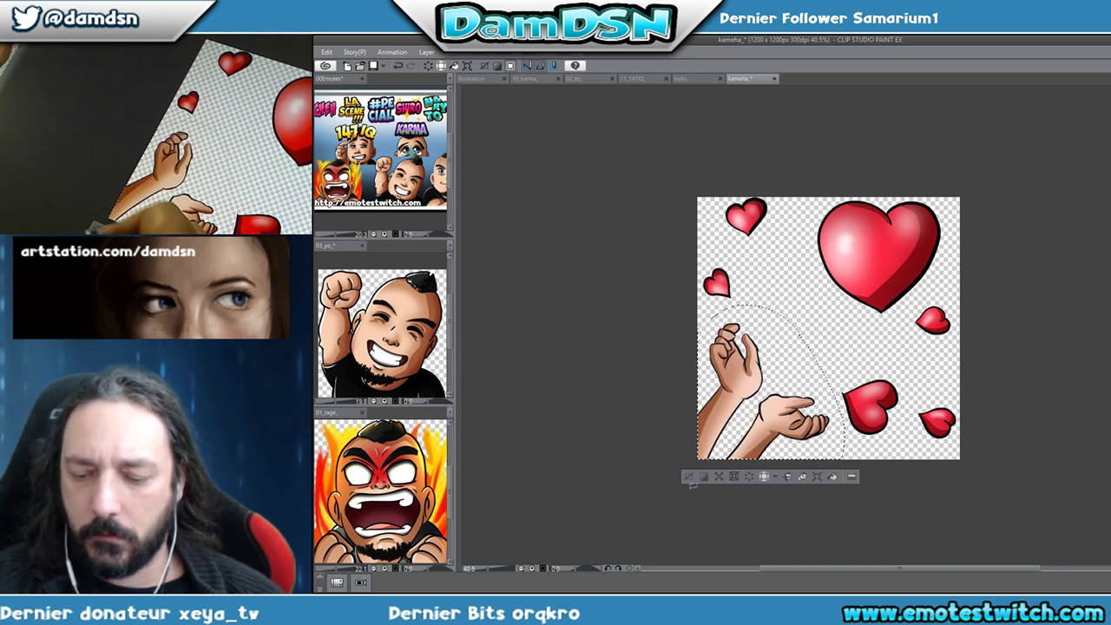
{"action": "left_click", "coordinate": [687, 476]}
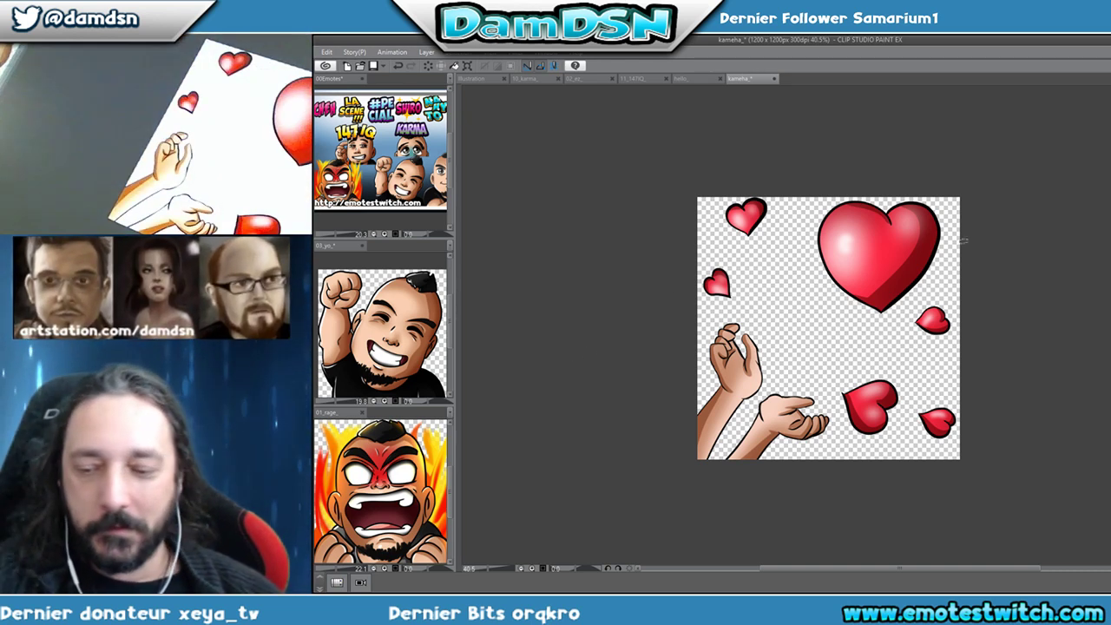
{"action": "key", "text": "ctrl+t"}
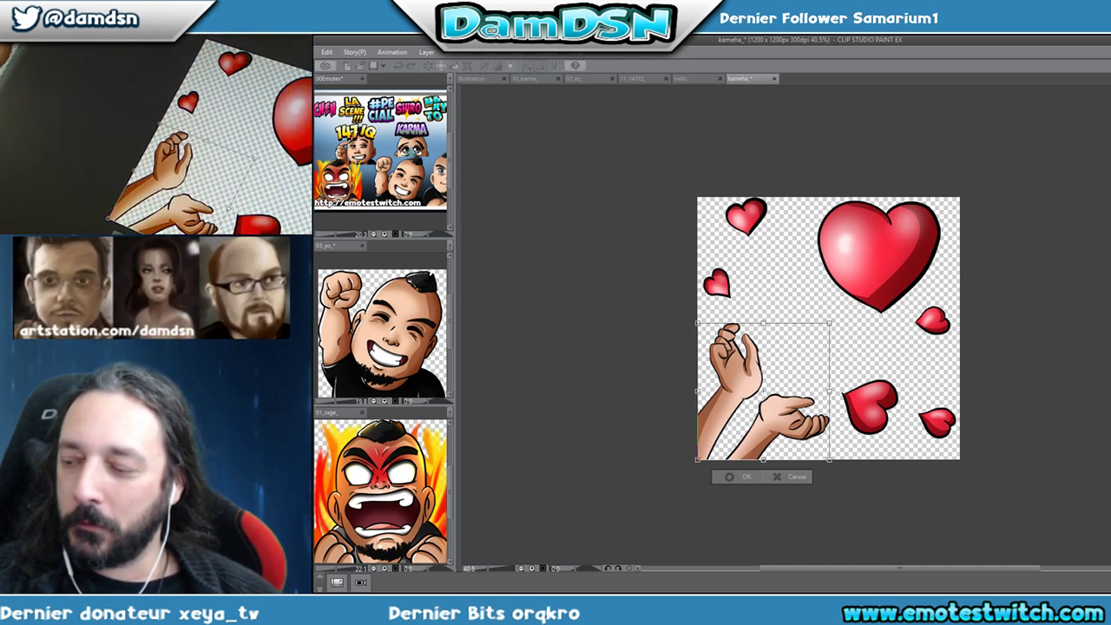
{"action": "left_click_drag", "start_coordinate": [829, 323], "coordinate": [894, 257]}
{"action": "left_click_drag", "start_coordinate": [840, 385], "coordinate": [839, 441]}
{"action": "key", "text": "Return"}
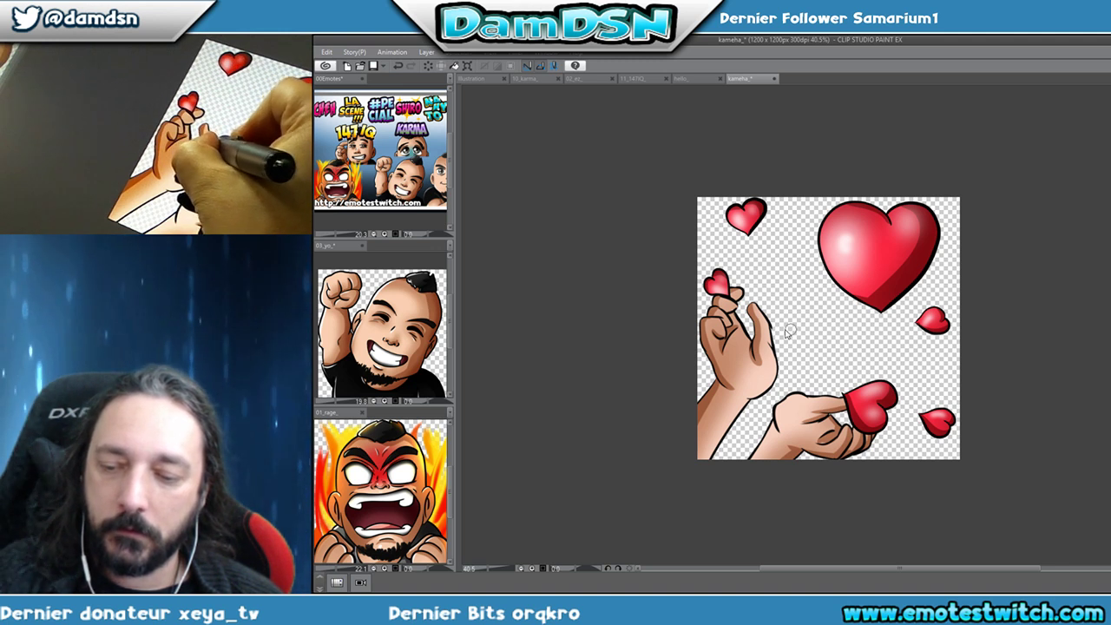
Paint a semi-transparent light blue energy ball between the hands with a beam reaching the large heart, and lighten its hand side.
{"action": "mouse_move", "coordinate": [784, 322]}
{"action": "left_mouse_down"}
{"action": "mouse_move", "coordinate": [773, 353]}
{"action": "mouse_move", "coordinate": [835, 339]}
{"action": "mouse_move", "coordinate": [774, 336]}
{"action": "mouse_move", "coordinate": [835, 350]}
{"action": "mouse_move", "coordinate": [777, 334]}
{"action": "mouse_move", "coordinate": [811, 323]}
{"action": "mouse_move", "coordinate": [809, 349]}
{"action": "mouse_move", "coordinate": [793, 321]}
{"action": "mouse_move", "coordinate": [856, 256]}
{"action": "mouse_move", "coordinate": [786, 337]}
{"action": "mouse_move", "coordinate": [863, 265]}
{"action": "mouse_move", "coordinate": [797, 358]}
{"action": "mouse_move", "coordinate": [904, 245]}
{"action": "mouse_move", "coordinate": [811, 365]}
{"action": "left_mouse_up"}
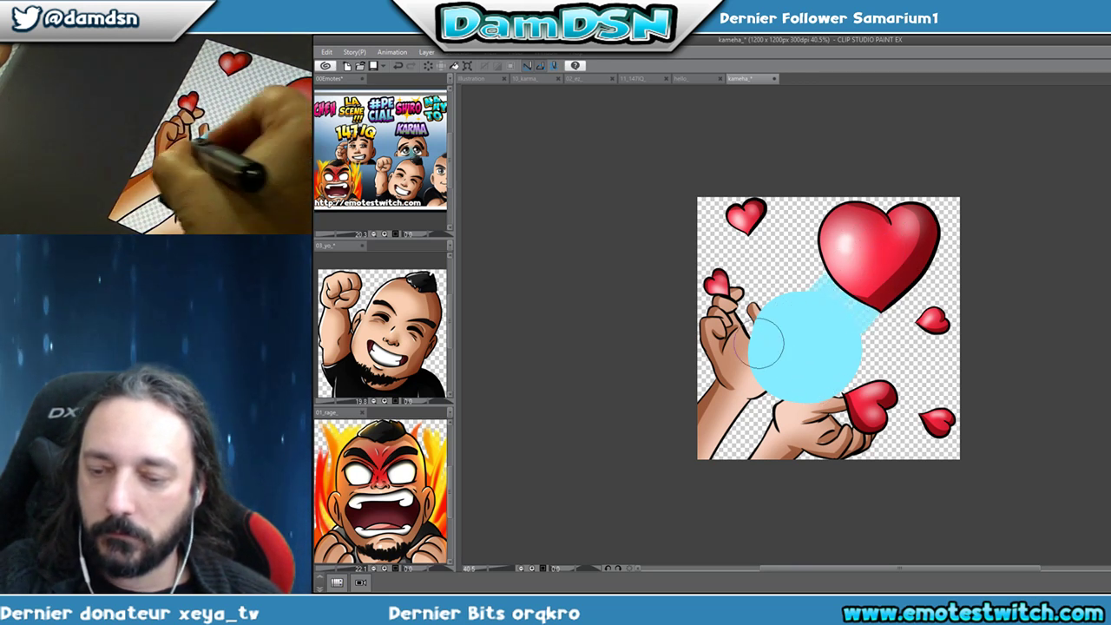
{"action": "mouse_move", "coordinate": [831, 335]}
{"action": "left_mouse_down"}
{"action": "mouse_move", "coordinate": [803, 372]}
{"action": "mouse_move", "coordinate": [801, 402]}
{"action": "mouse_move", "coordinate": [804, 317]}
{"action": "mouse_move", "coordinate": [813, 326]}
{"action": "mouse_move", "coordinate": [766, 319]}
{"action": "mouse_move", "coordinate": [764, 367]}
{"action": "mouse_move", "coordinate": [838, 362]}
{"action": "mouse_move", "coordinate": [826, 314]}
{"action": "mouse_move", "coordinate": [785, 309]}
{"action": "mouse_move", "coordinate": [745, 352]}
{"action": "mouse_move", "coordinate": [788, 396]}
{"action": "mouse_move", "coordinate": [801, 307]}
{"action": "mouse_move", "coordinate": [849, 408]}
{"action": "mouse_move", "coordinate": [815, 318]}
{"action": "mouse_move", "coordinate": [752, 334]}
{"action": "mouse_move", "coordinate": [803, 398]}
{"action": "mouse_move", "coordinate": [835, 333]}
{"action": "mouse_move", "coordinate": [762, 364]}
{"action": "left_mouse_up"}
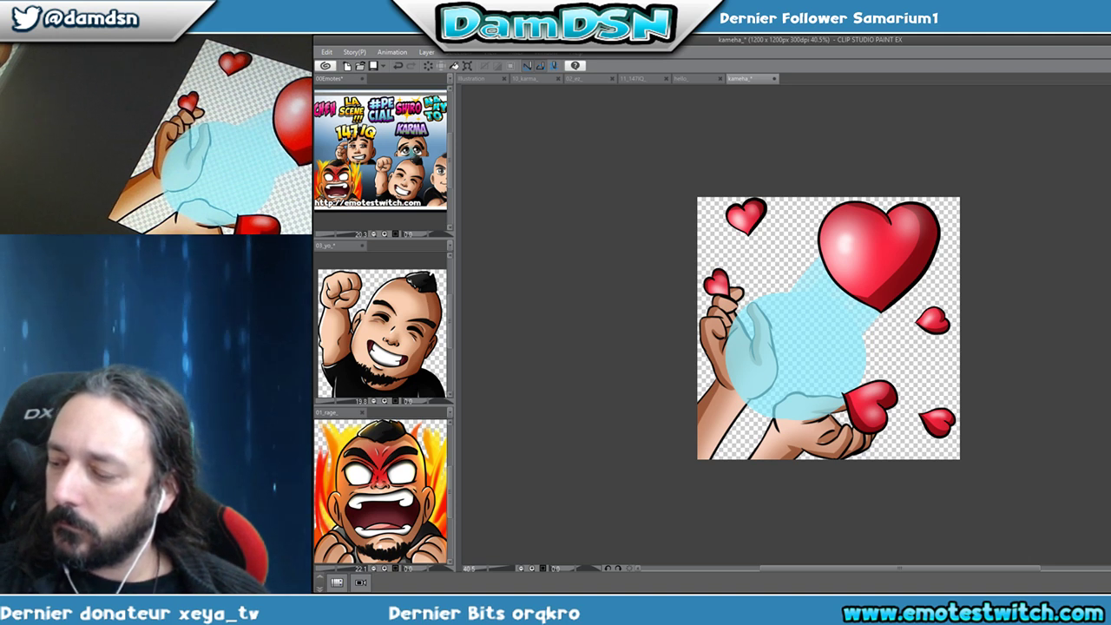
{"action": "mouse_move", "coordinate": [786, 308]}
{"action": "left_mouse_down"}
{"action": "mouse_move", "coordinate": [746, 339]}
{"action": "mouse_move", "coordinate": [779, 377]}
{"action": "mouse_move", "coordinate": [772, 312]}
{"action": "mouse_move", "coordinate": [790, 397]}
{"action": "mouse_move", "coordinate": [771, 329]}
{"action": "mouse_move", "coordinate": [825, 314]}
{"action": "mouse_move", "coordinate": [820, 273]}
{"action": "mouse_move", "coordinate": [750, 382]}
{"action": "left_mouse_up"}
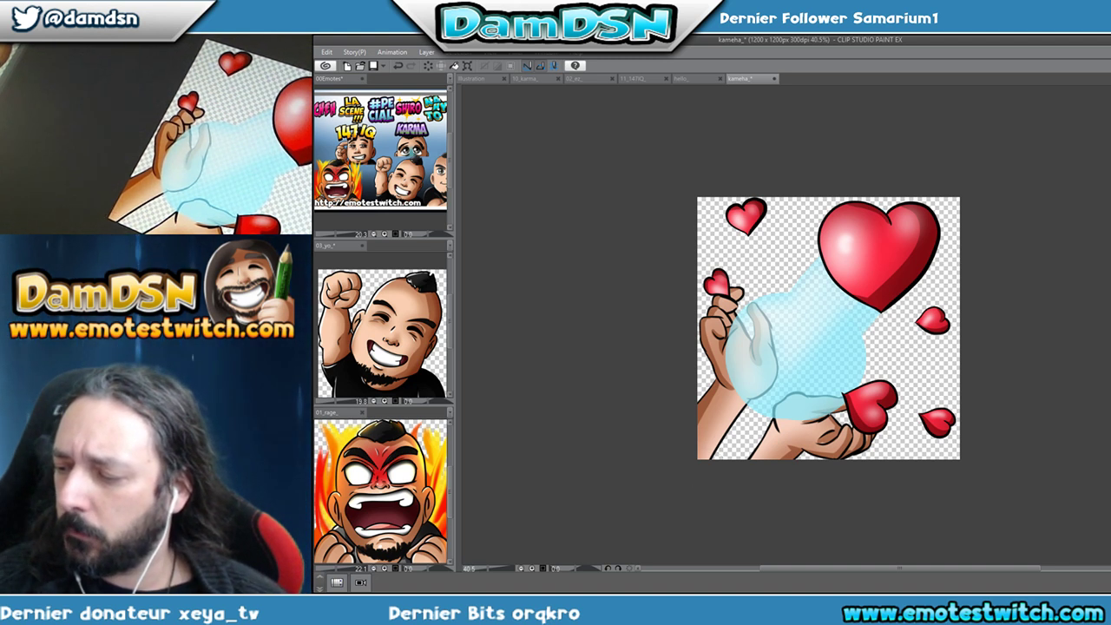
{"action": "key", "text": "ctrl+z"}
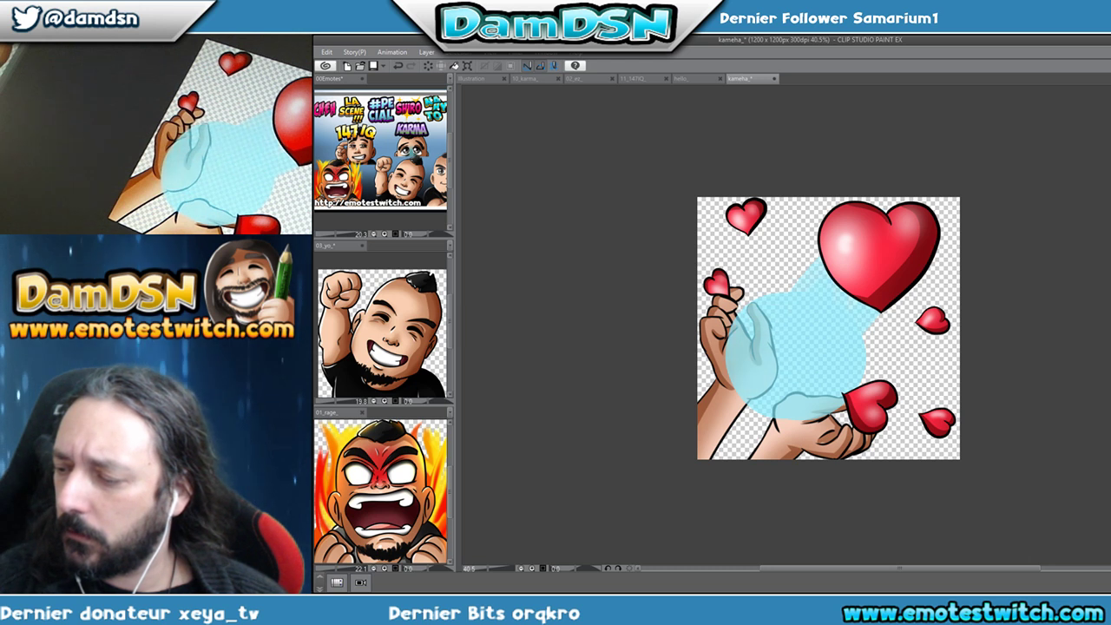
{"action": "key", "text": "ctrl+y"}
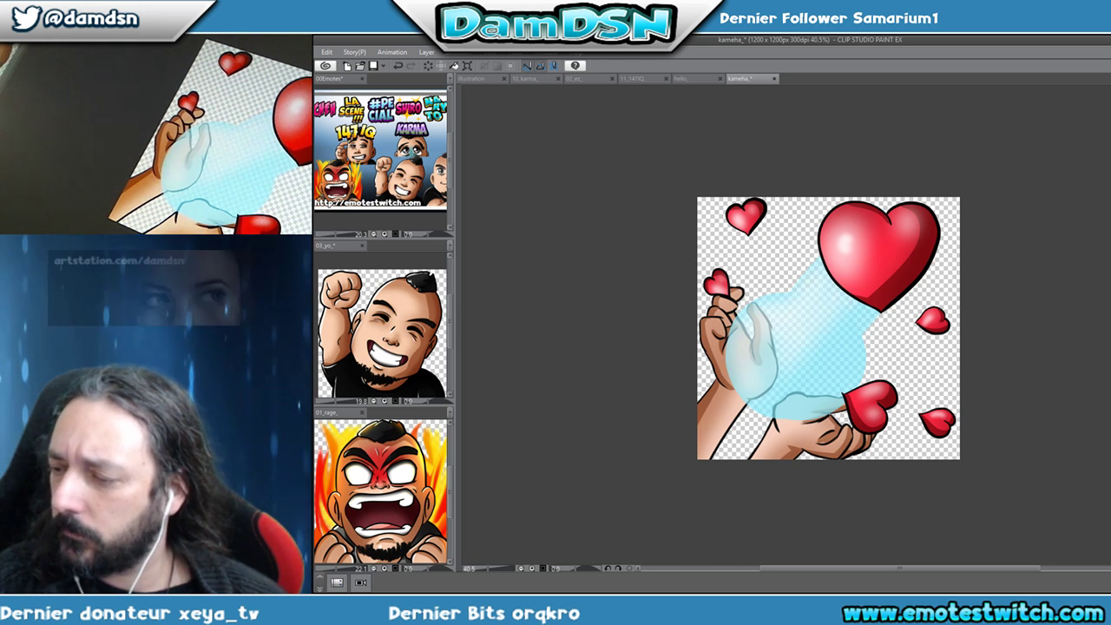
Airbrush darker blue shading and a cyan glow on the energy ball's edges, and paint white and blue streaks along the beam.
{"action": "mouse_move", "coordinate": [846, 328]}
{"action": "left_mouse_down"}
{"action": "mouse_move", "coordinate": [842, 383]}
{"action": "mouse_move", "coordinate": [764, 389]}
{"action": "mouse_move", "coordinate": [774, 407]}
{"action": "mouse_move", "coordinate": [753, 398]}
{"action": "mouse_move", "coordinate": [850, 339]}
{"action": "mouse_move", "coordinate": [857, 368]}
{"action": "mouse_move", "coordinate": [877, 302]}
{"action": "mouse_move", "coordinate": [855, 365]}
{"action": "left_mouse_up"}
{"action": "mouse_move", "coordinate": [898, 443]}
{"action": "left_mouse_down"}
{"action": "mouse_move", "coordinate": [854, 380]}
{"action": "mouse_move", "coordinate": [767, 431]}
{"action": "mouse_move", "coordinate": [882, 323]}
{"action": "left_mouse_up"}
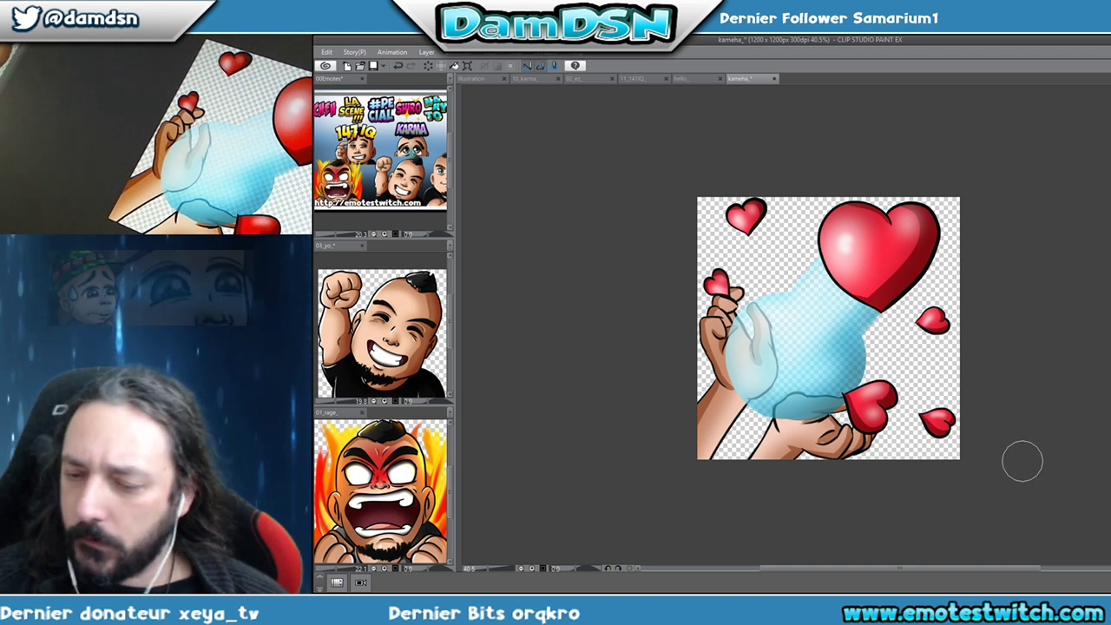
{"action": "mouse_move", "coordinate": [749, 389]}
{"action": "left_mouse_down"}
{"action": "mouse_move", "coordinate": [763, 345]}
{"action": "mouse_move", "coordinate": [781, 400]}
{"action": "left_mouse_up"}
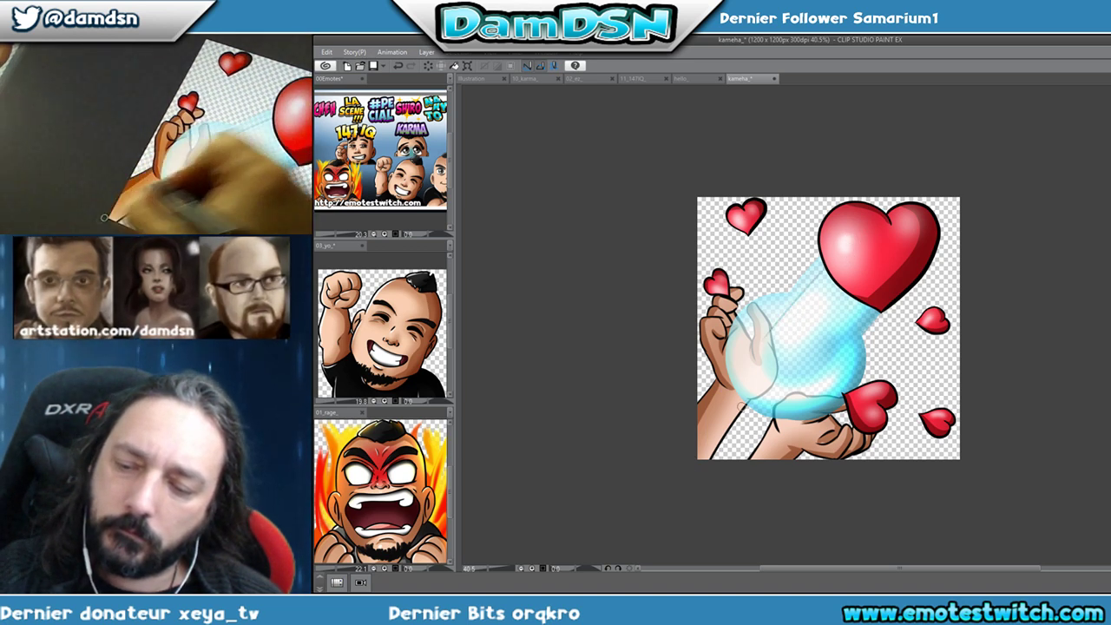
{"action": "left_click_drag", "start_coordinate": [841, 291], "coordinate": [757, 392]}
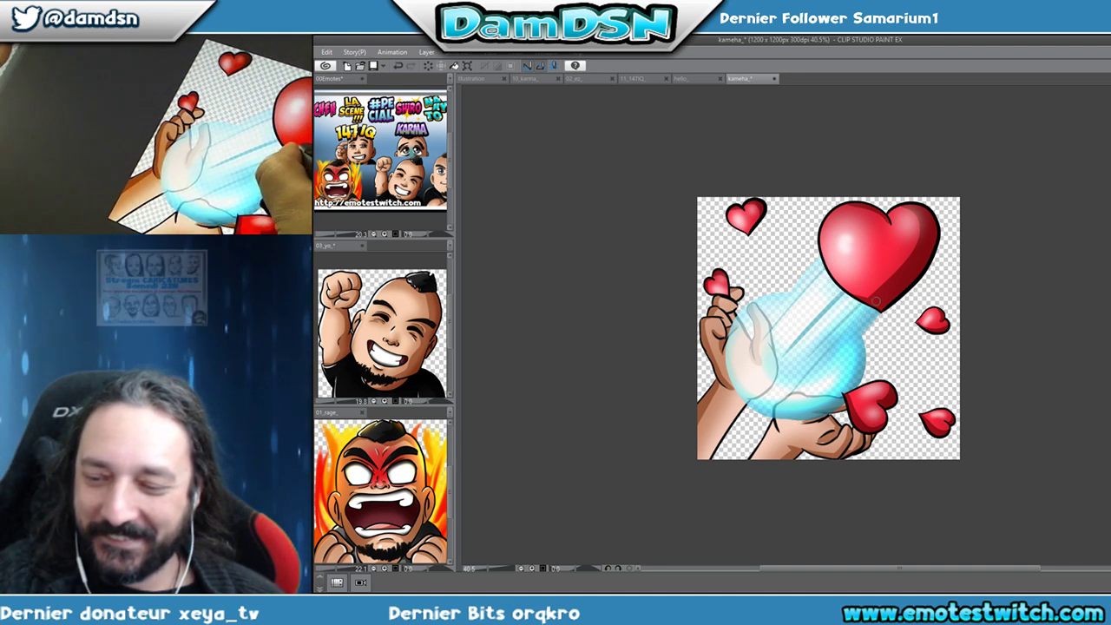
{"action": "left_click_drag", "start_coordinate": [834, 329], "coordinate": [823, 376]}
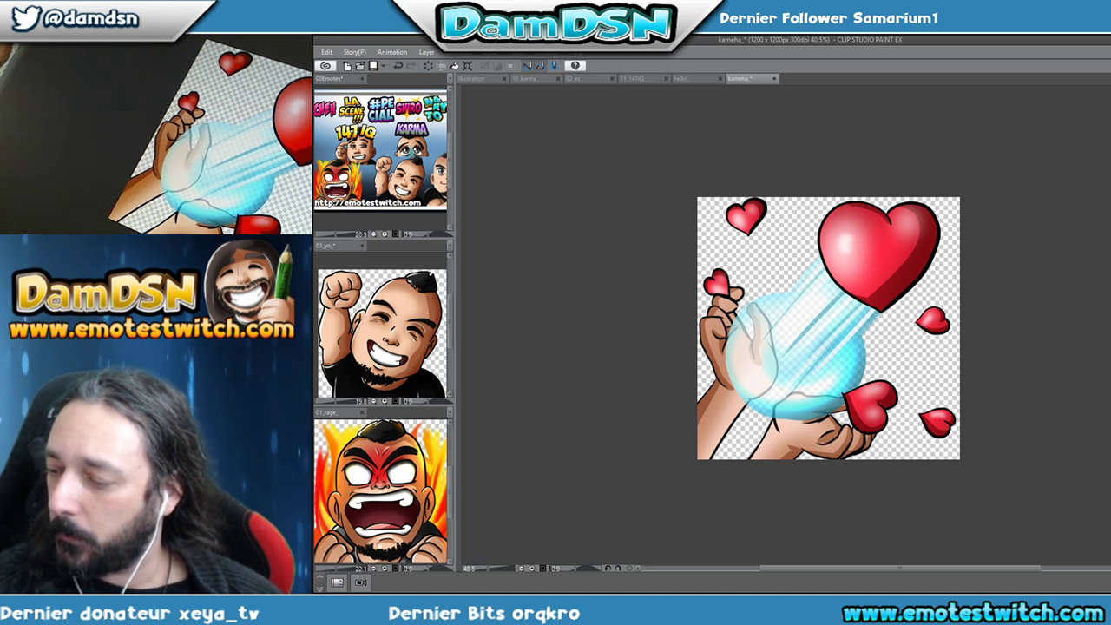
Paint blue spike strokes and white spark lines radiating outward around the energy ball and the hearts.
{"action": "left_click_drag", "start_coordinate": [752, 240], "coordinate": [758, 323]}
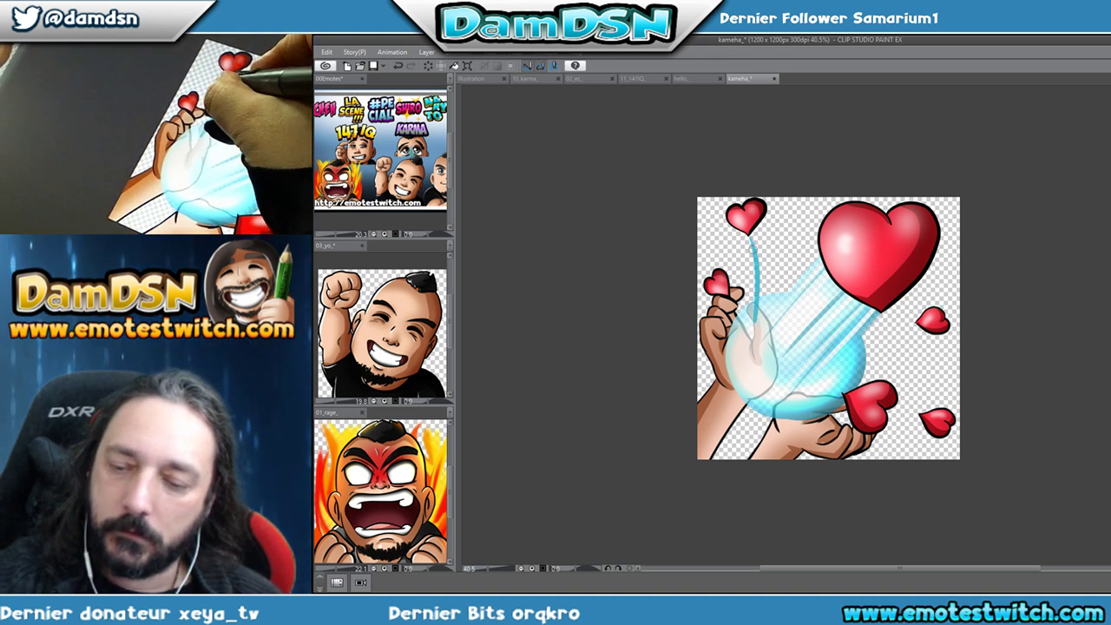
{"action": "mouse_move", "coordinate": [800, 207]}
{"action": "left_mouse_down"}
{"action": "mouse_move", "coordinate": [787, 273]}
{"action": "mouse_move", "coordinate": [796, 247]}
{"action": "left_mouse_up"}
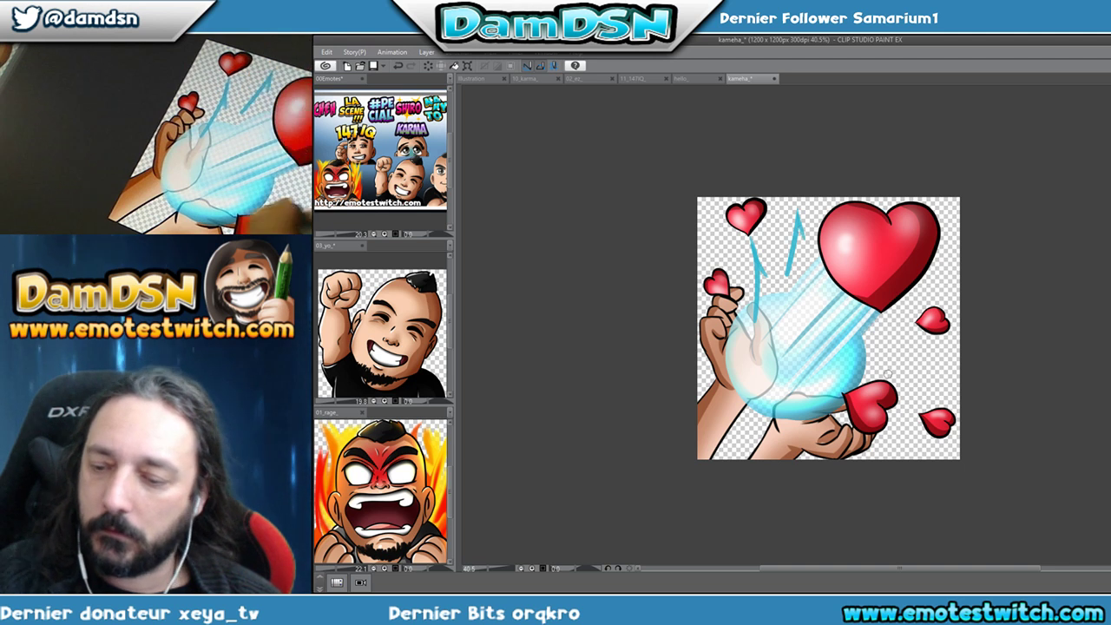
{"action": "left_click_drag", "start_coordinate": [801, 382], "coordinate": [958, 376]}
{"action": "left_click_drag", "start_coordinate": [882, 350], "coordinate": [948, 369]}
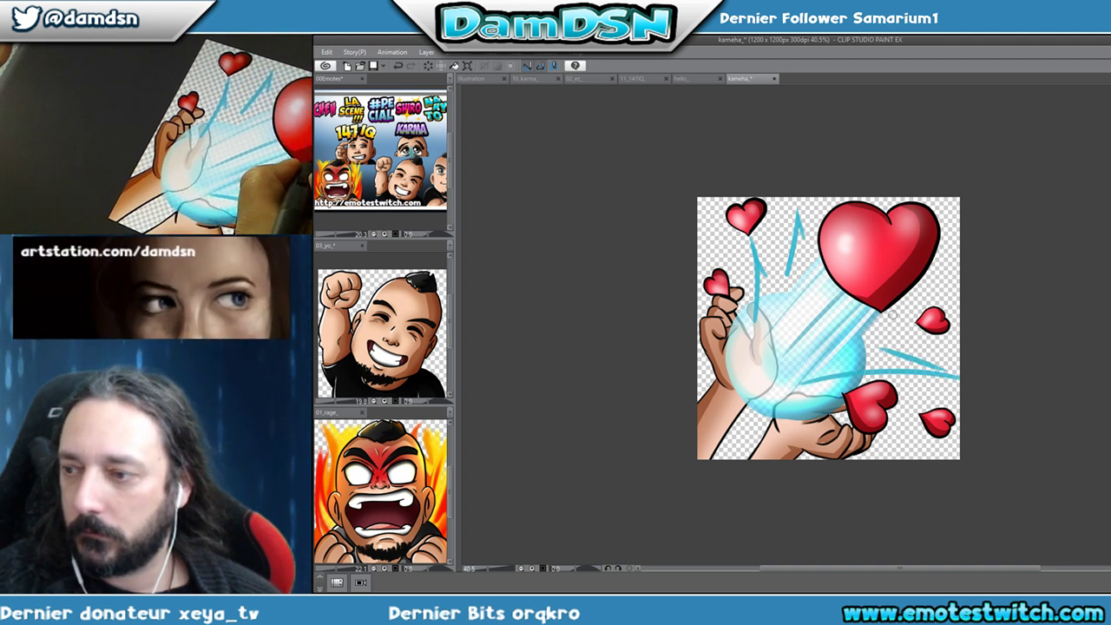
{"action": "left_click_drag", "start_coordinate": [896, 310], "coordinate": [958, 285]}
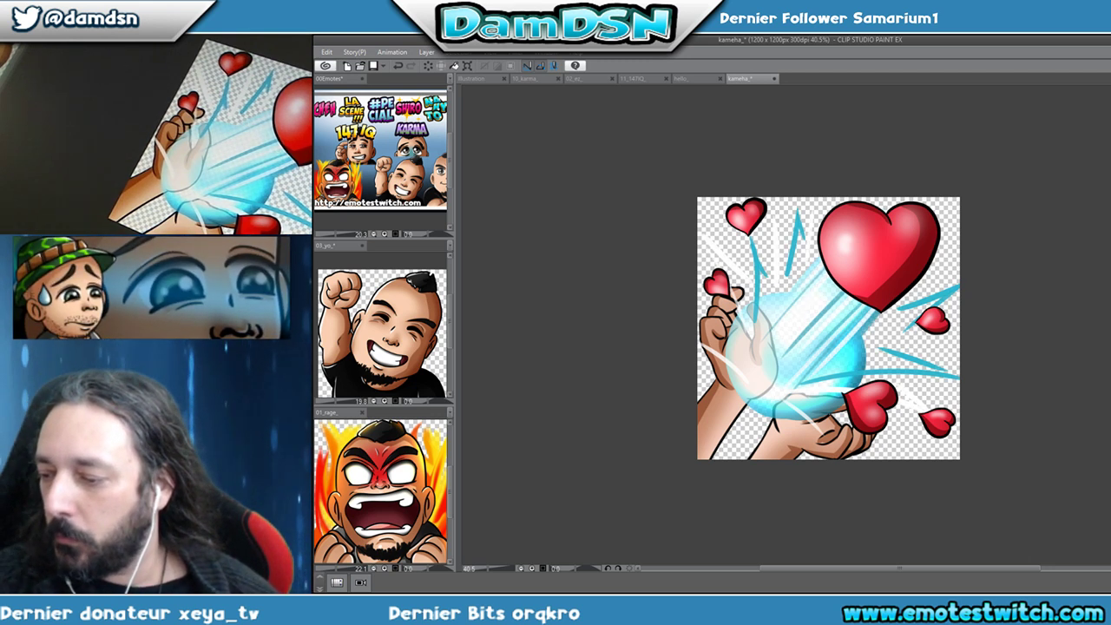
Shade the hearts with magenta edges and white highlights on the side facing the energy beam, and save the emote.
{"action": "key", "text": "ctrl+z"}
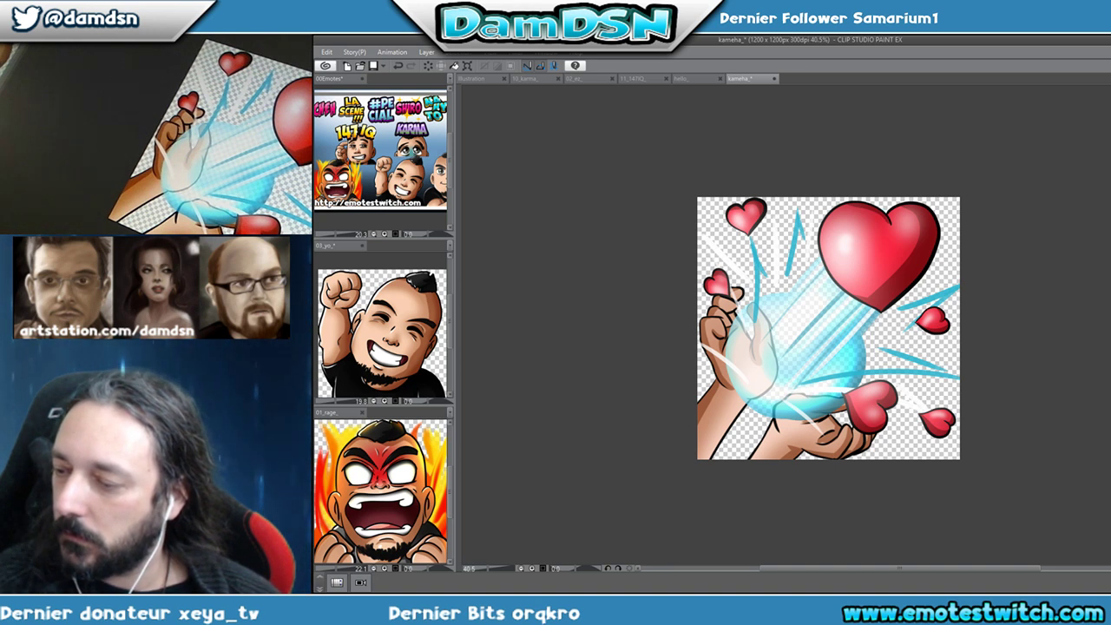
{"action": "mouse_move", "coordinate": [829, 256]}
{"action": "left_mouse_down"}
{"action": "mouse_move", "coordinate": [869, 282]}
{"action": "mouse_move", "coordinate": [898, 219]}
{"action": "left_mouse_up"}
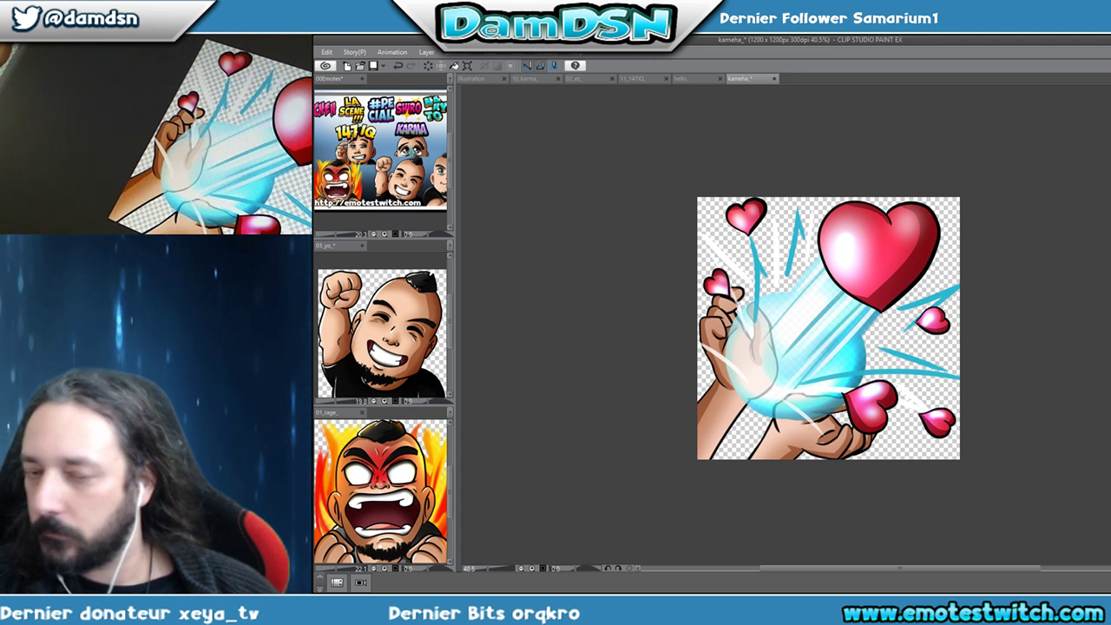
{"action": "key", "text": "ctrl+s"}
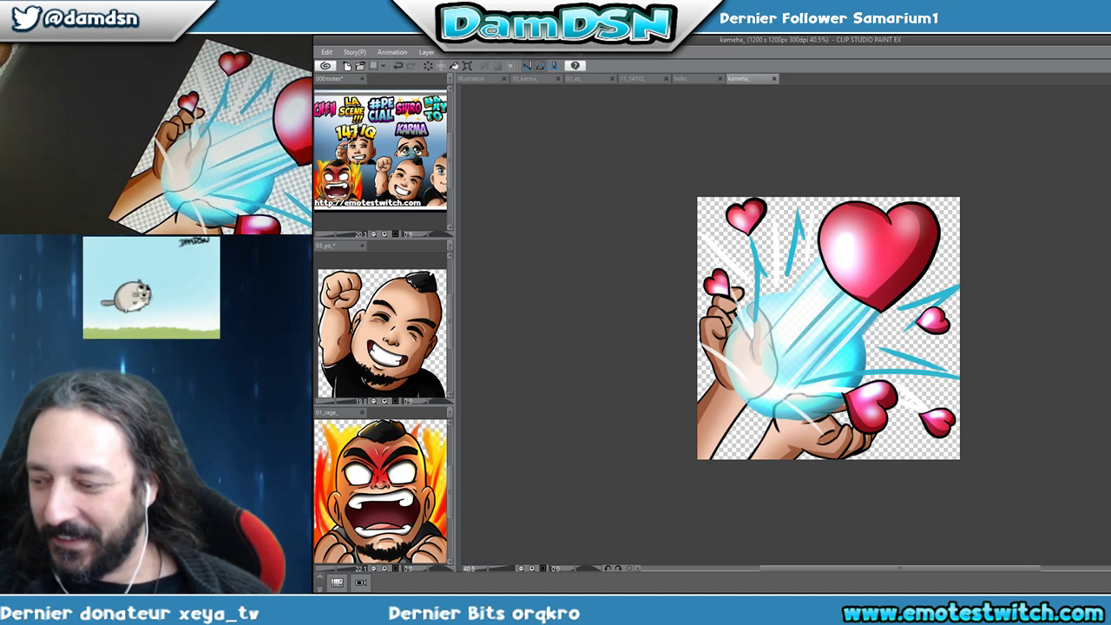
Brighten the energy ball and make it cover the hands, add pale cyan rim light on the upper hand's fingers, and save the emote.
{"action": "key", "text": "ctrl+z"}
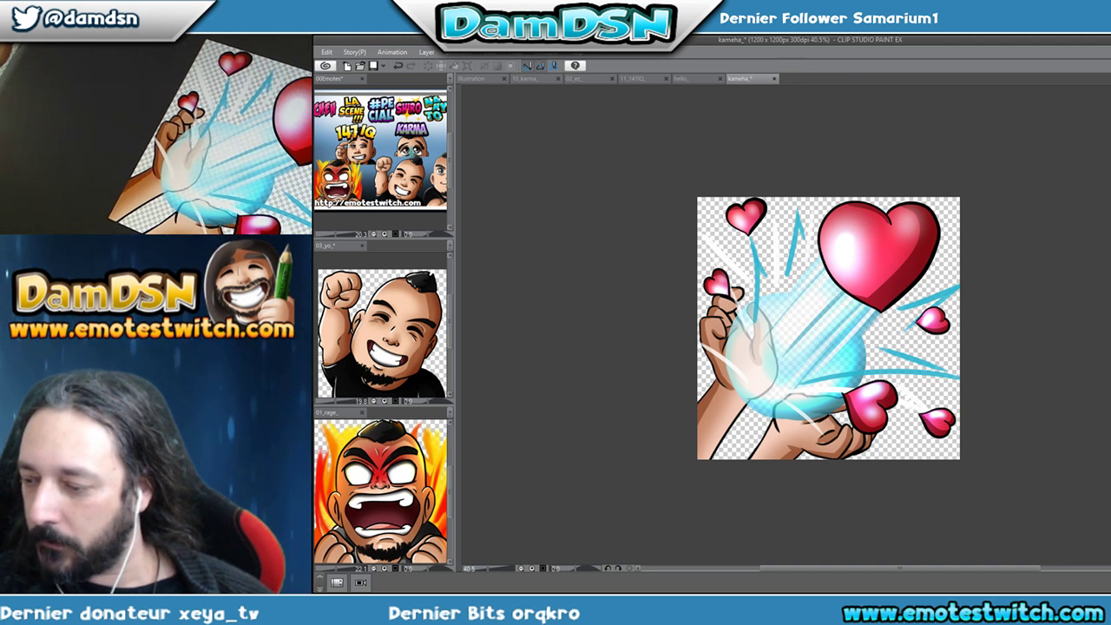
{"action": "key", "text": "ctrl+z"}
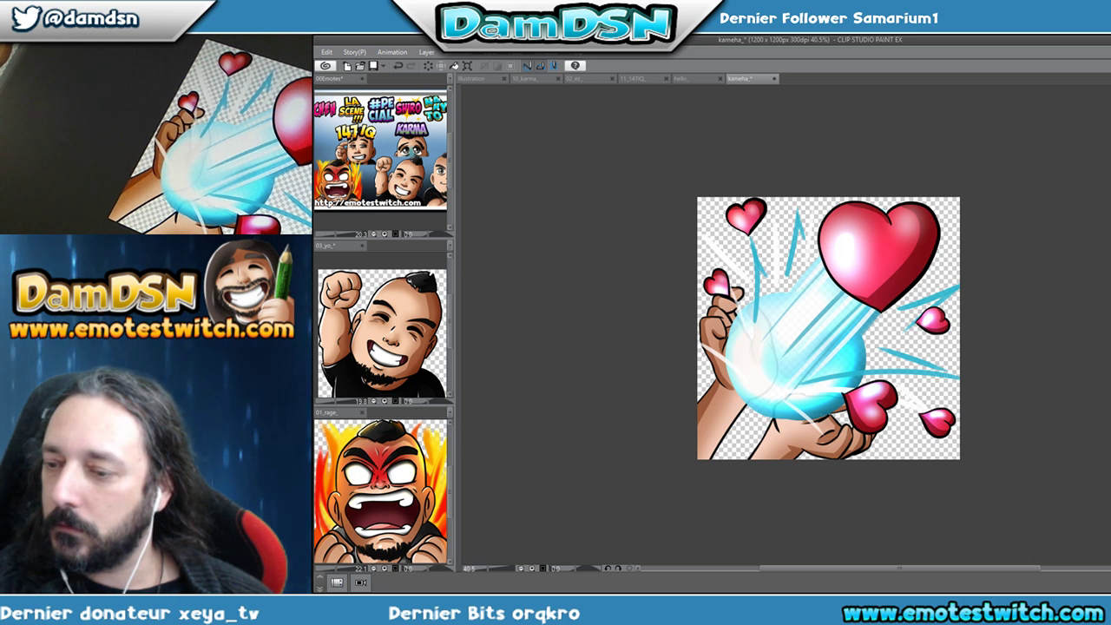
{"action": "key", "text": "ctrl+z"}
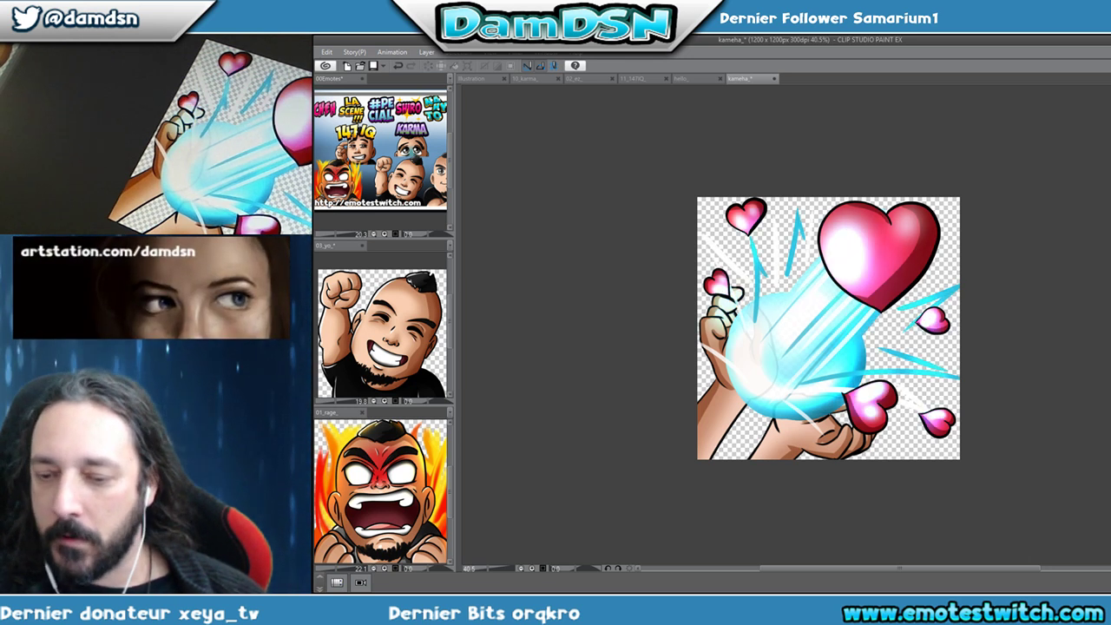
{"action": "key", "text": "ctrl+y"}
{"action": "key", "text": "ctrl+z"}
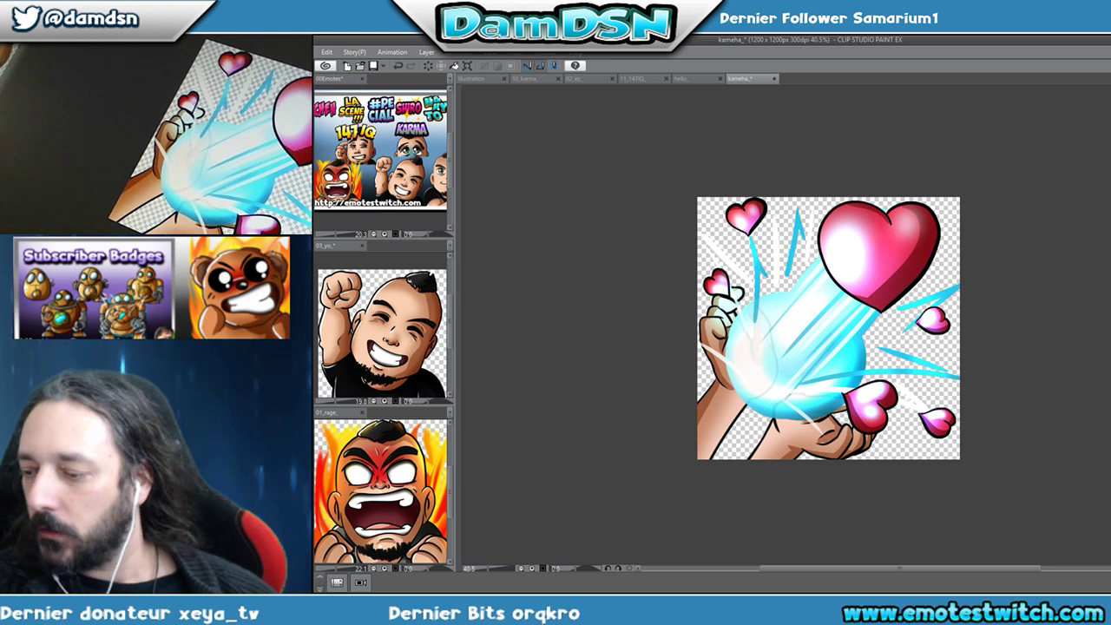
{"action": "key", "text": "ctrl+s"}
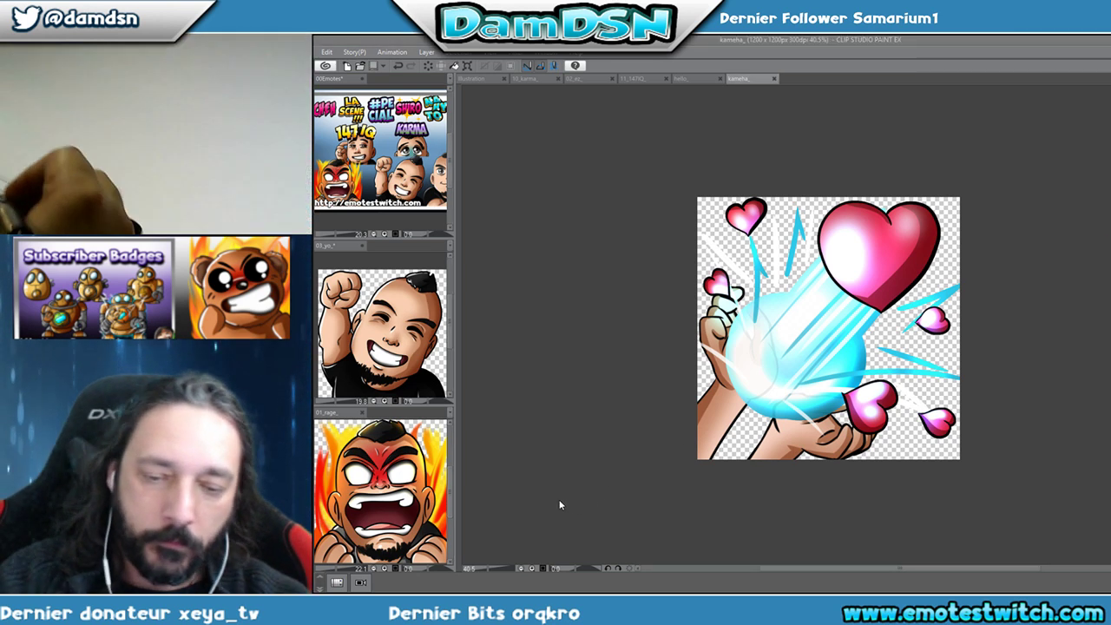
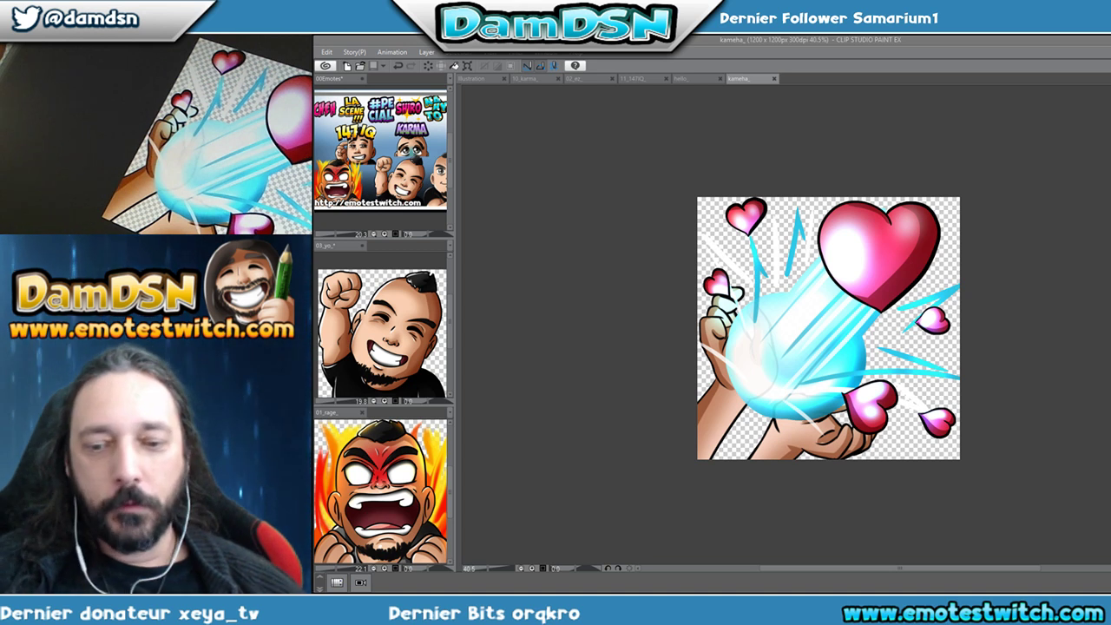
{"action": "left_click", "coordinate": [533, 218]}
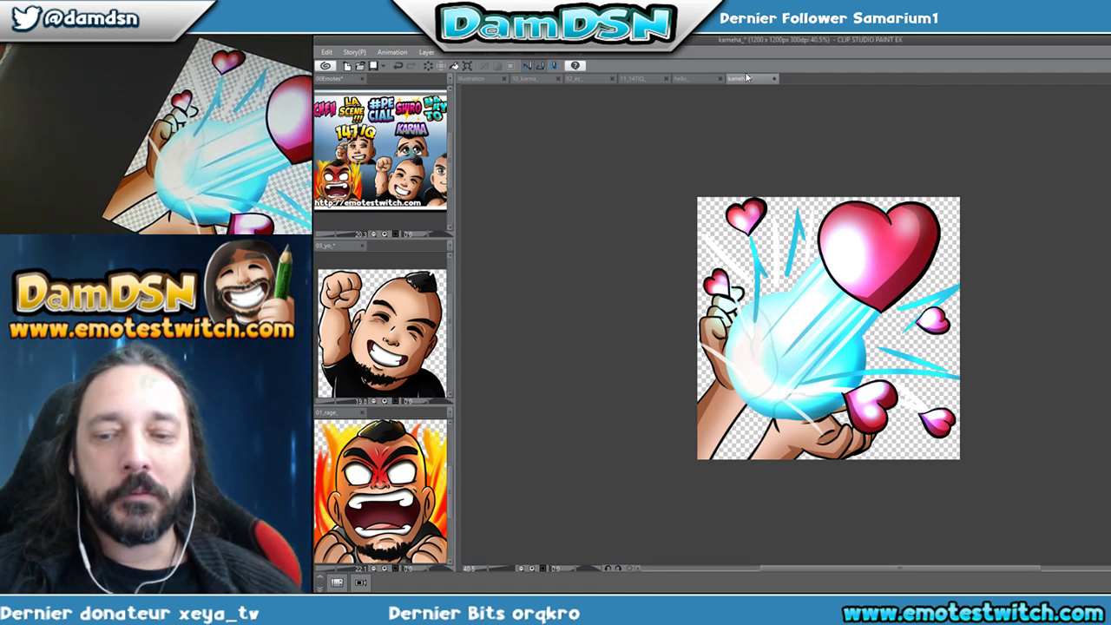
{"action": "key", "text": "ctrl+s"}
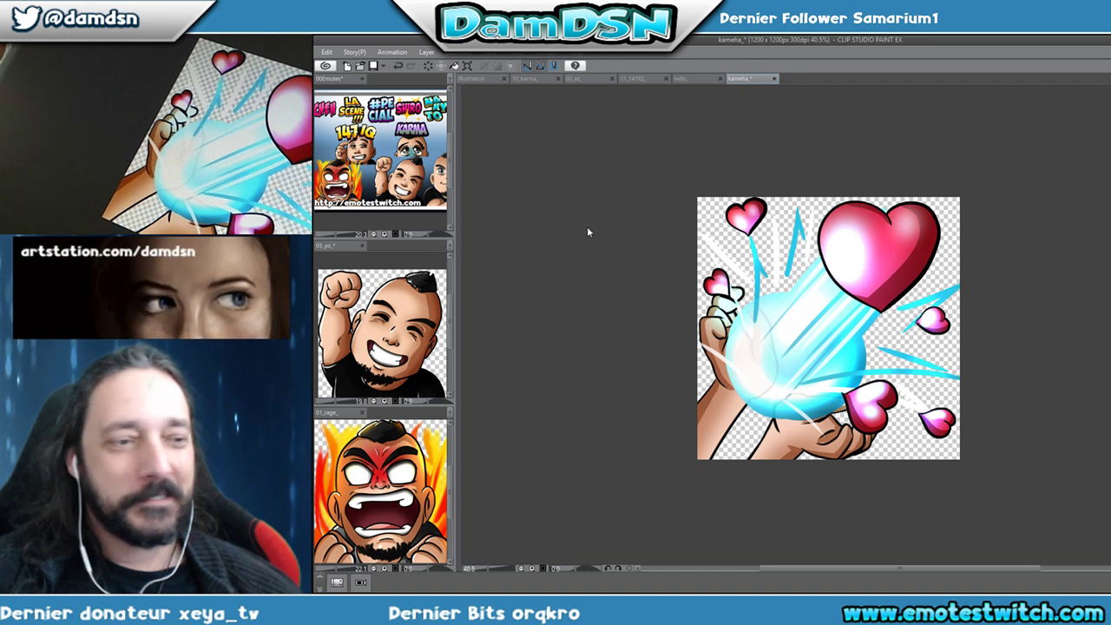
Create a new blank 1200 x 1200 px illustration at 300 dpi for the next emote.
{"action": "scroll", "coordinate": [588, 231], "scroll_direction": "up", "scroll_amount": 1}
{"action": "left_click_drag", "start_coordinate": [608, 192], "coordinate": [461, 206]}
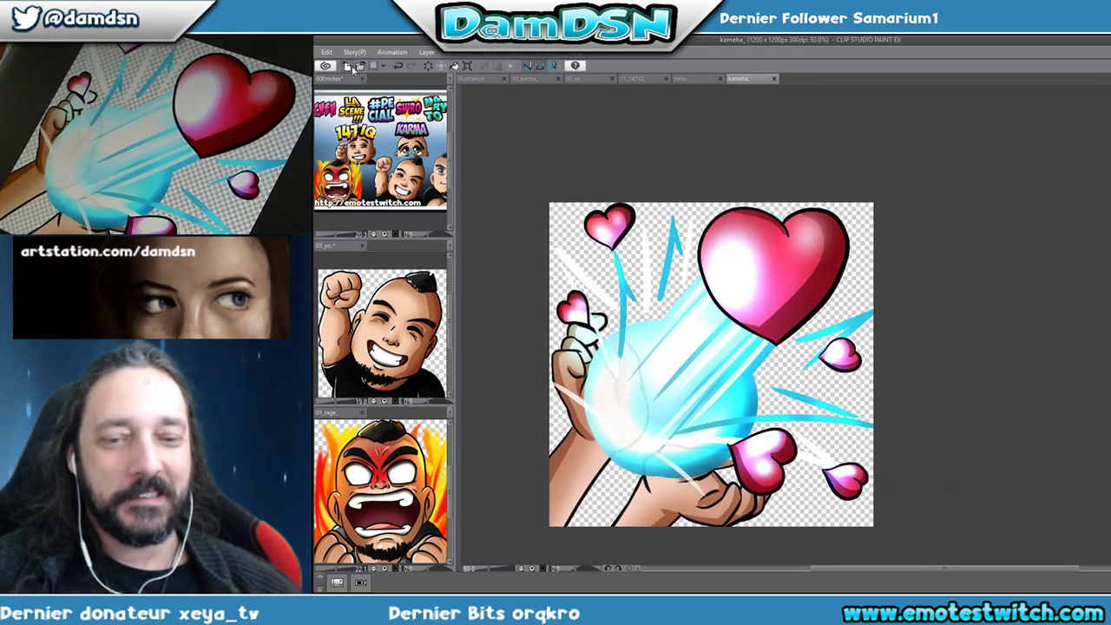
{"action": "left_click", "coordinate": [349, 67]}
{"action": "key", "text": "Return"}
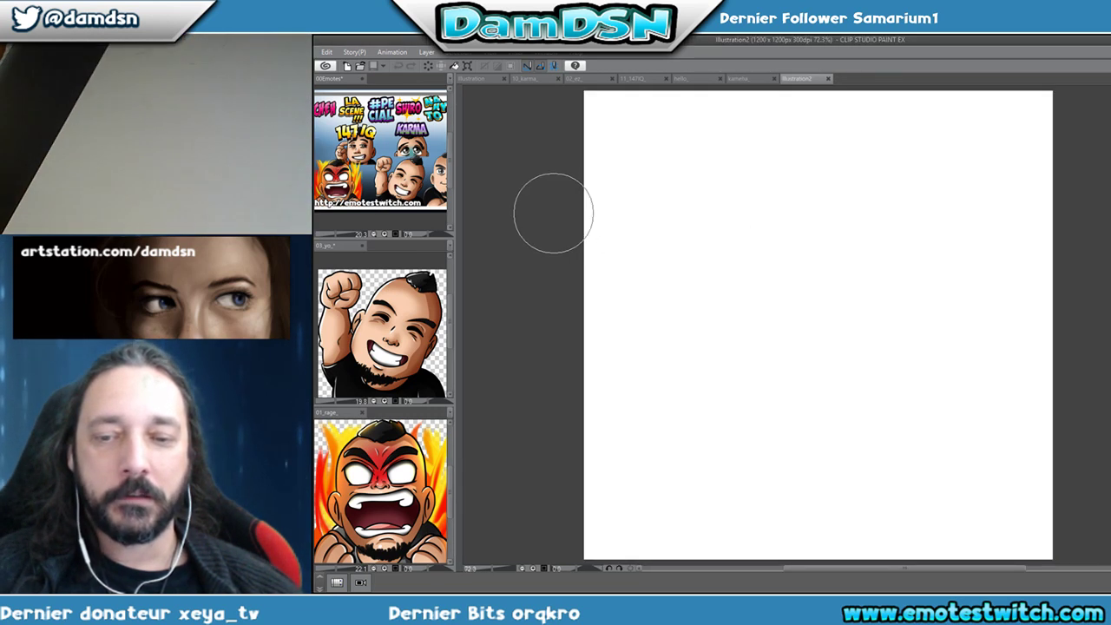
{"action": "scroll", "coordinate": [561, 213], "scroll_direction": "down", "scroll_amount": 1}
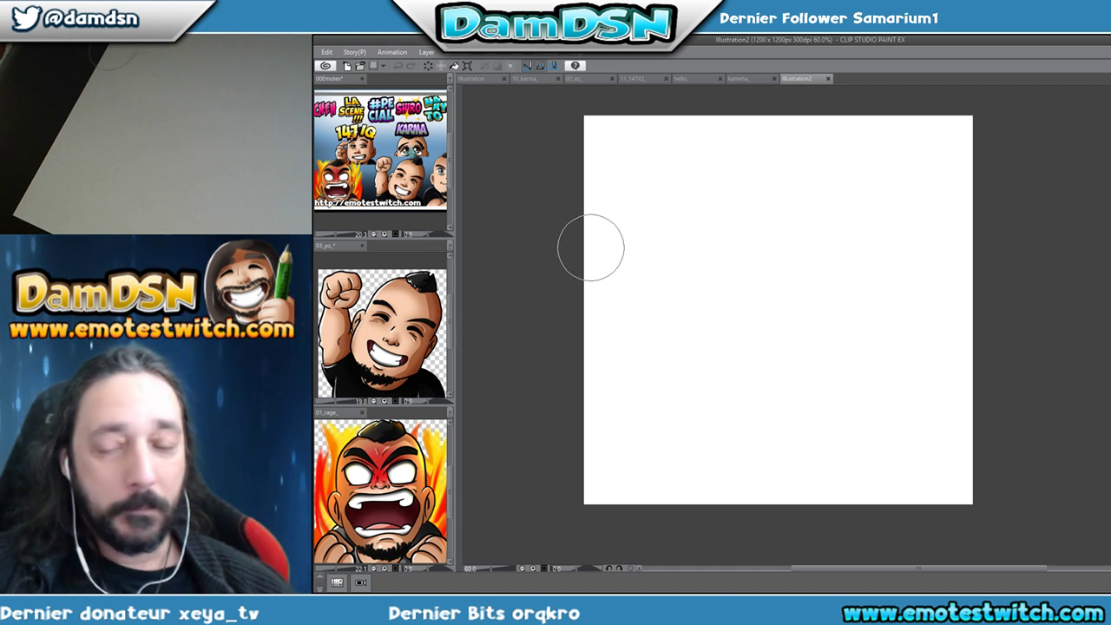
{"action": "scroll", "coordinate": [760, 183], "scroll_direction": "up", "scroll_amount": 1}
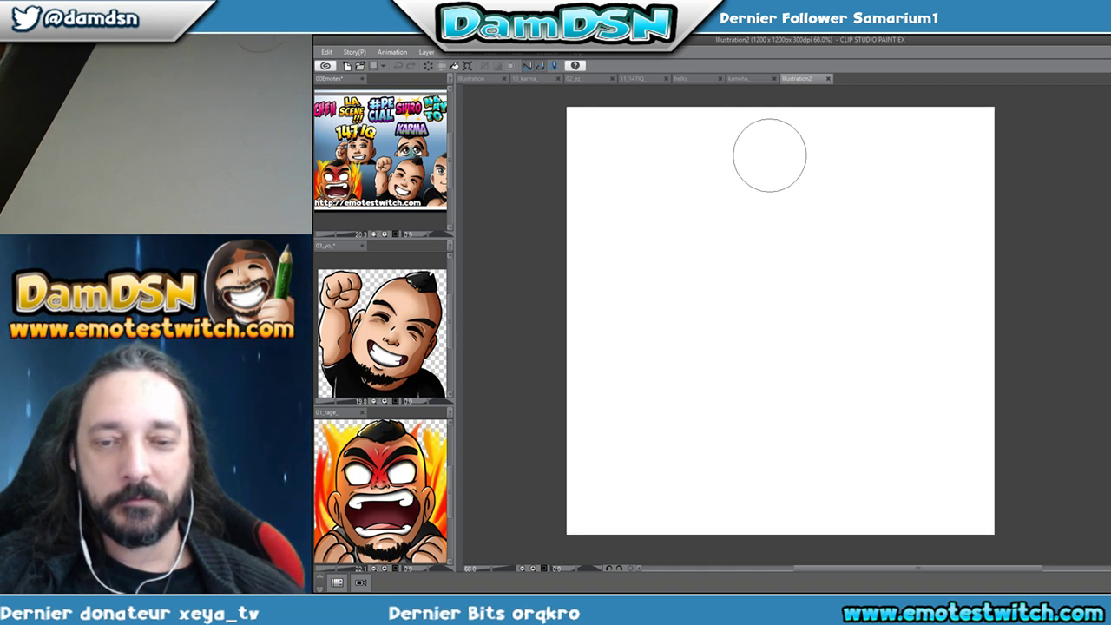
{"action": "mouse_move", "coordinate": [769, 174]}
{"action": "left_mouse_down"}
{"action": "mouse_move", "coordinate": [752, 217]}
{"action": "mouse_move", "coordinate": [747, 200]}
{"action": "mouse_move", "coordinate": [726, 230]}
{"action": "left_mouse_up"}
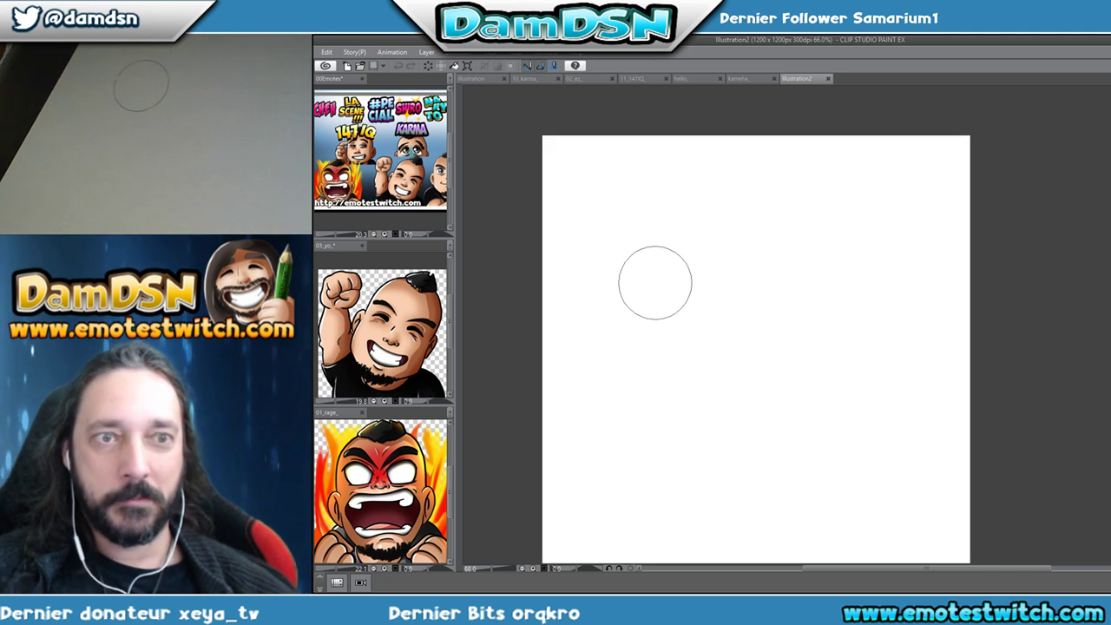
{"action": "scroll", "coordinate": [642, 293], "scroll_direction": "down", "scroll_amount": 2}
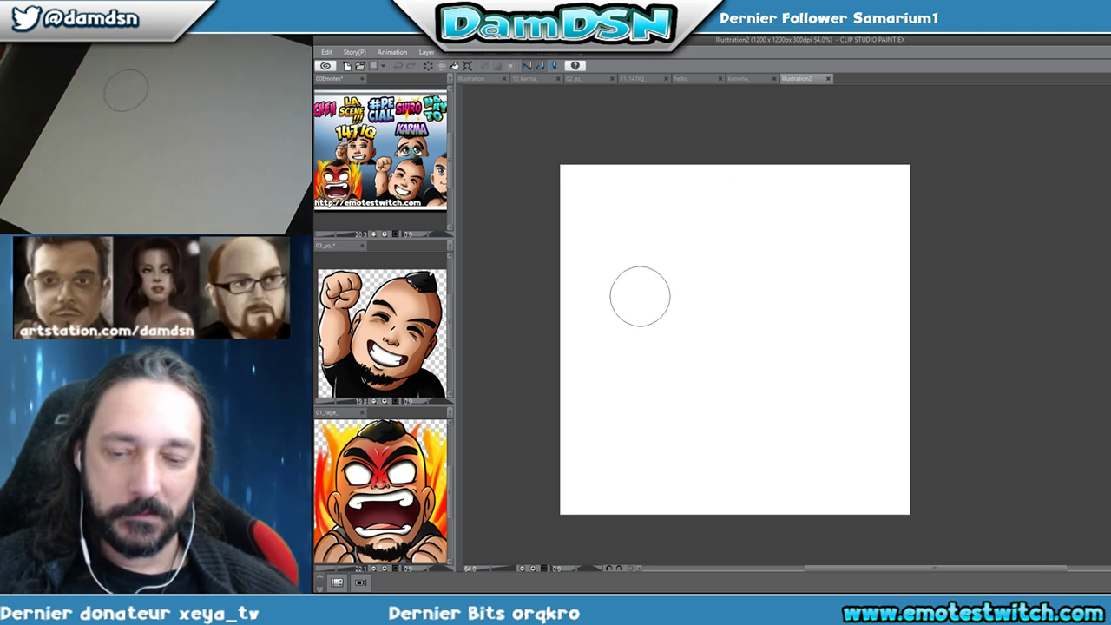
{"action": "scroll", "coordinate": [640, 294], "scroll_direction": "up", "scroll_amount": 2}
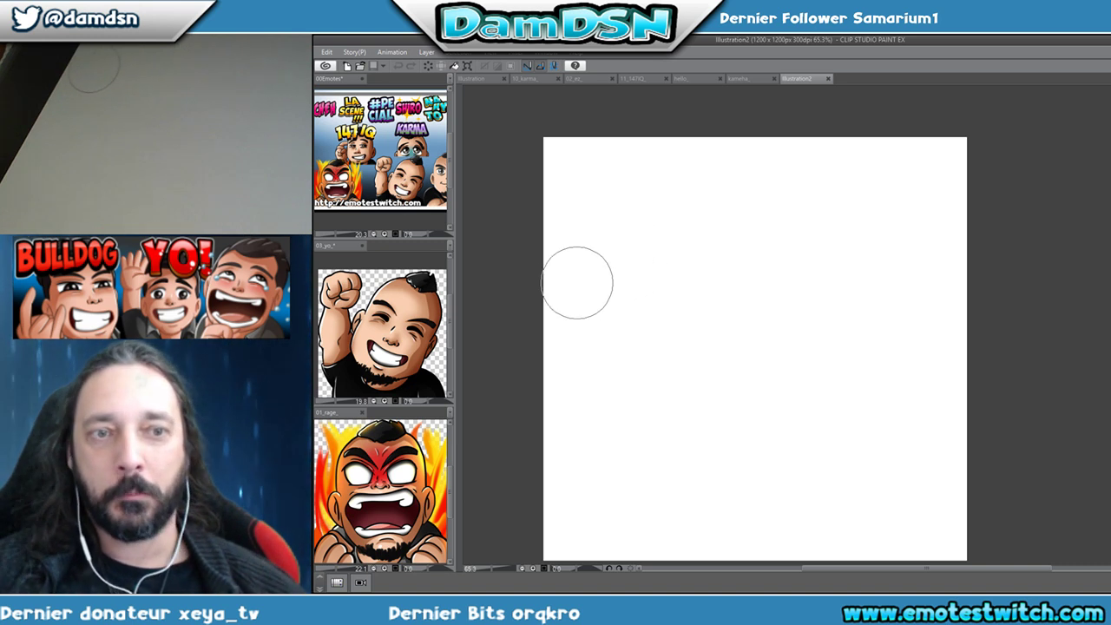
{"action": "scroll", "coordinate": [612, 282], "scroll_direction": "down", "scroll_amount": 1}
{"action": "scroll", "coordinate": [599, 280], "scroll_direction": "up", "scroll_amount": 1}
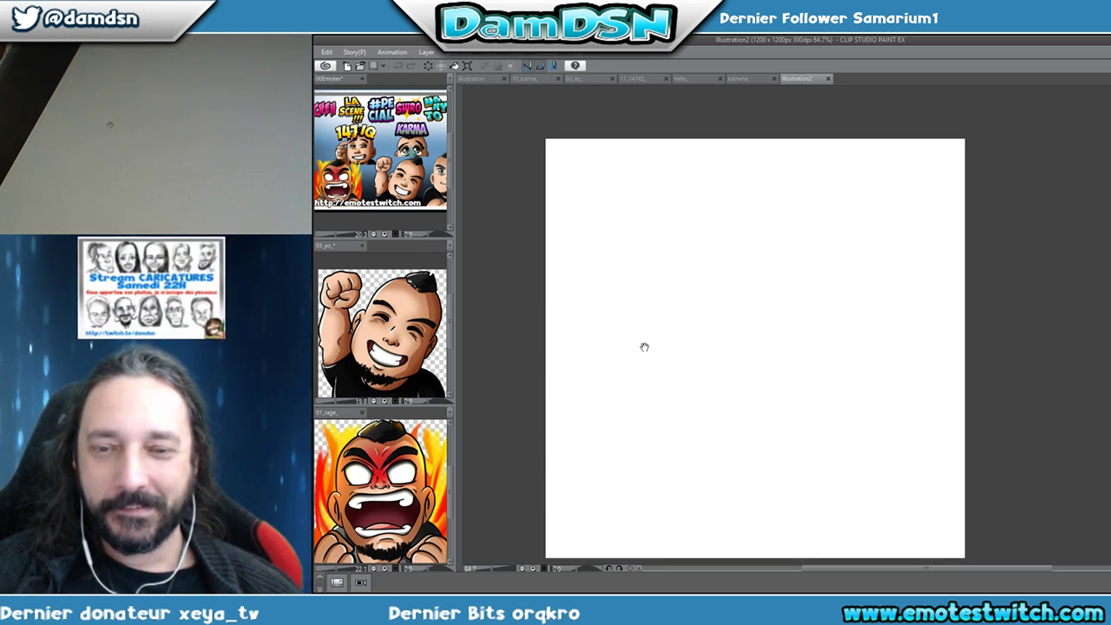
{"action": "left_click_drag", "start_coordinate": [642, 344], "coordinate": [635, 320]}
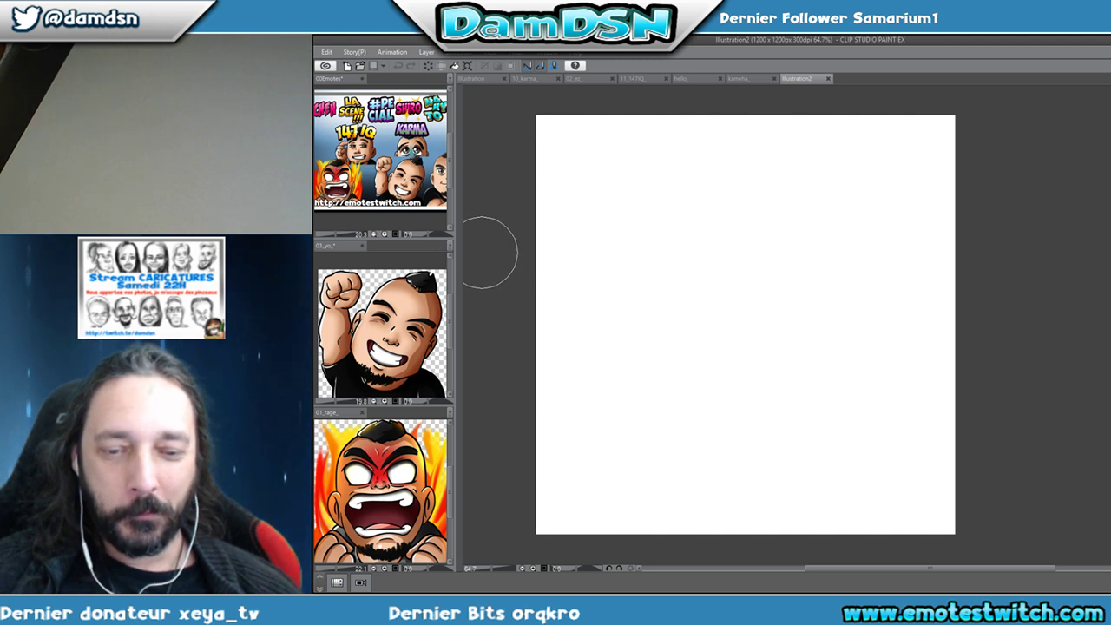
Save the blank canvas as fight_ and add the text FIGHT ME! in cyan, centred on two lines.
{"action": "left_click", "coordinate": [1016, 173]}
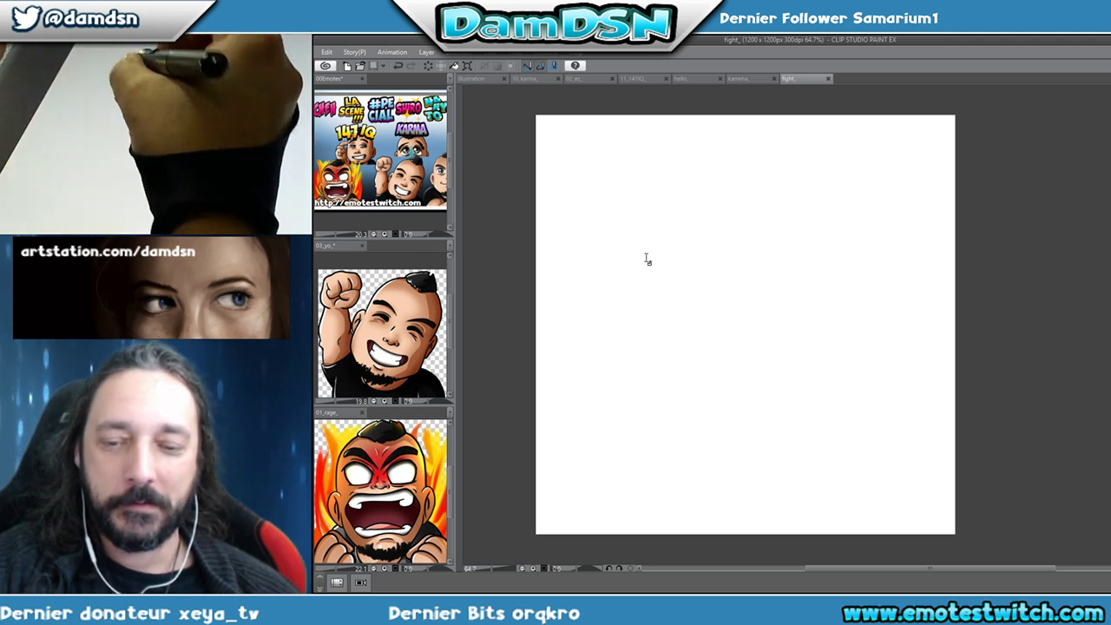
{"action": "left_click", "coordinate": [647, 256]}
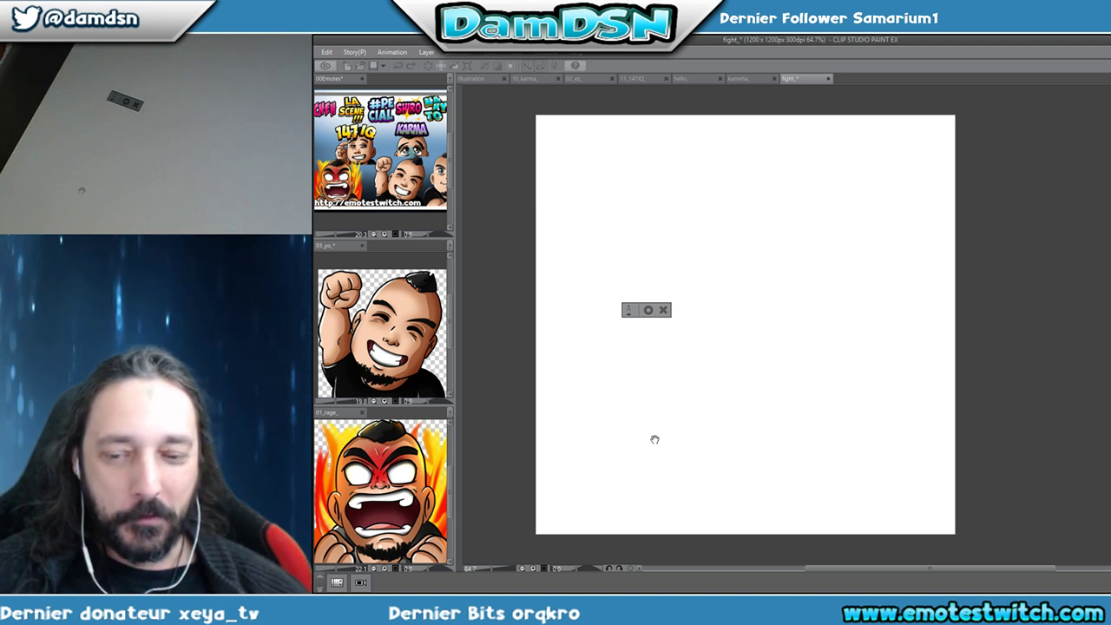
{"action": "type", "text": "FI"}
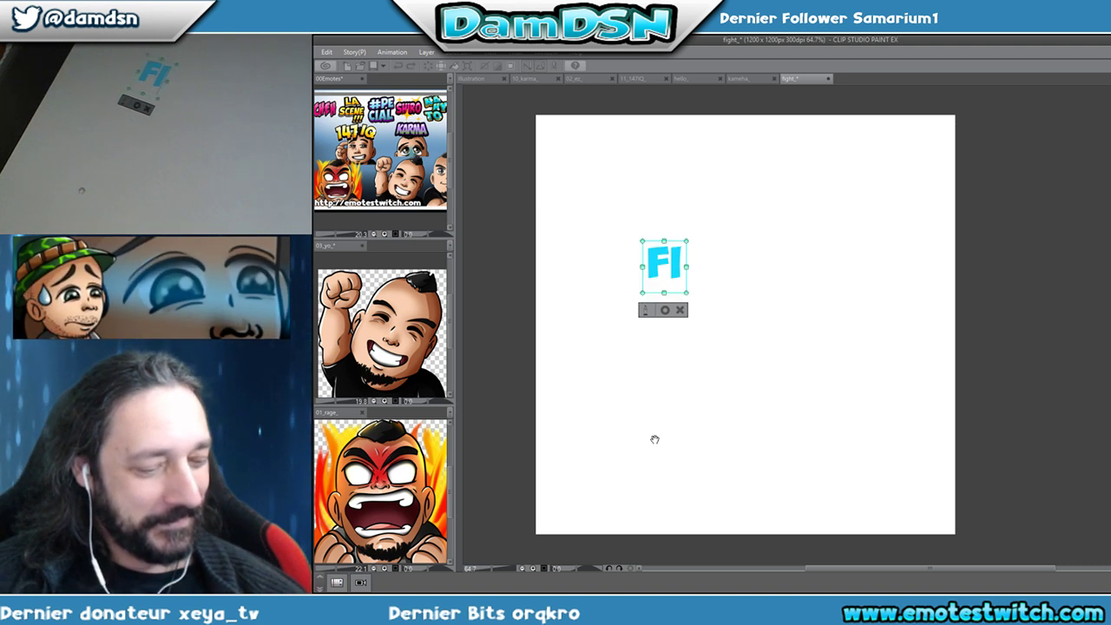
{"action": "type", "text": "GHT"}
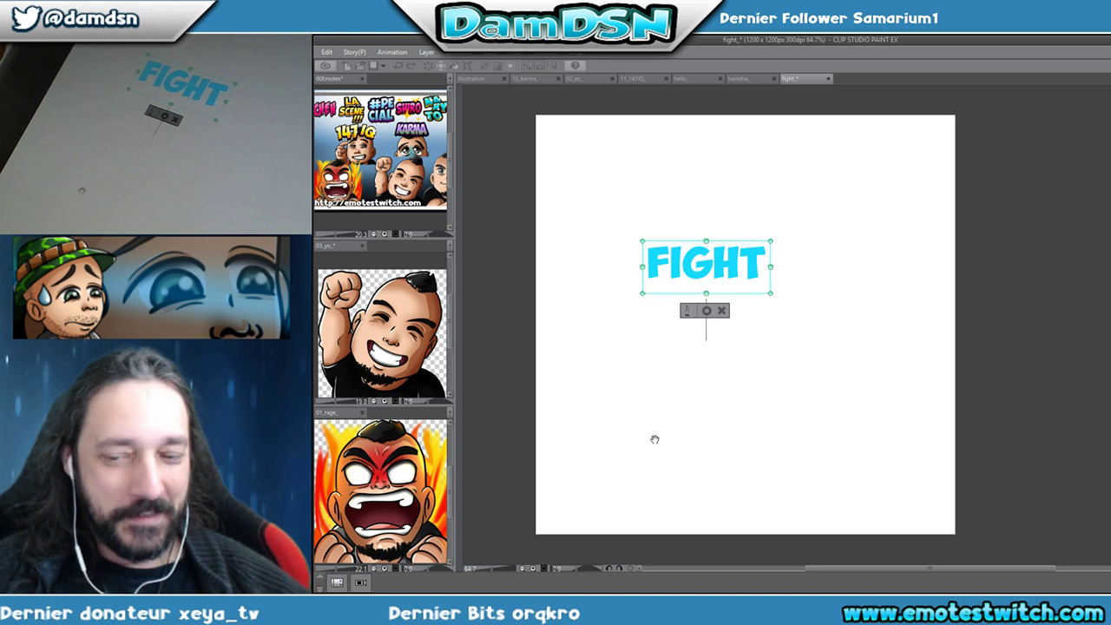
{"action": "key", "text": "Return"}
{"action": "type", "text": "ME"}
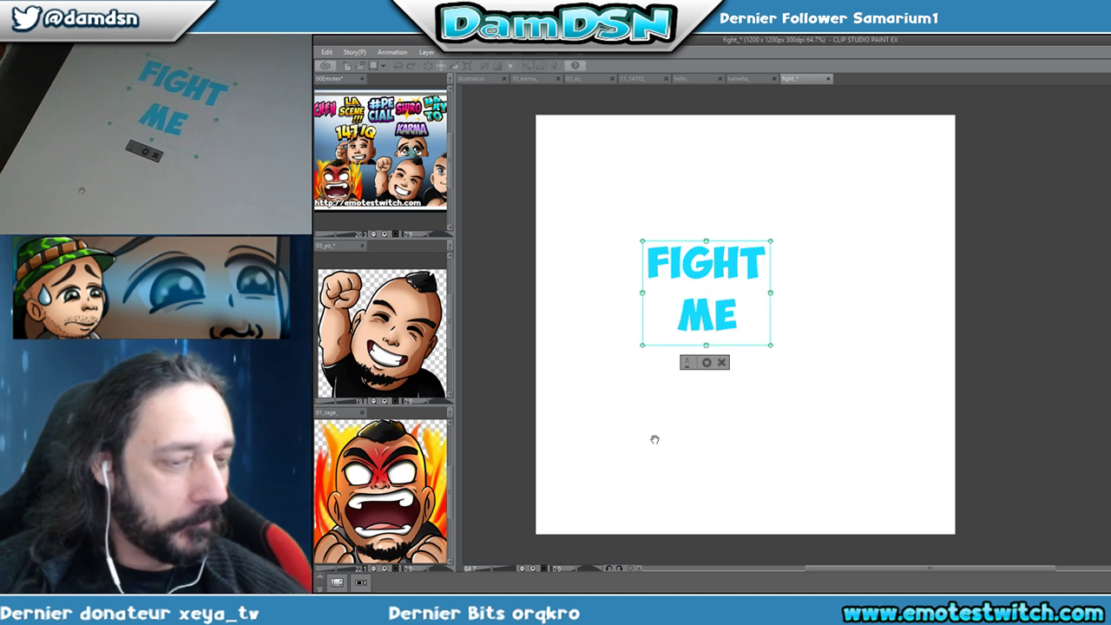
{"action": "type", "text": "!"}
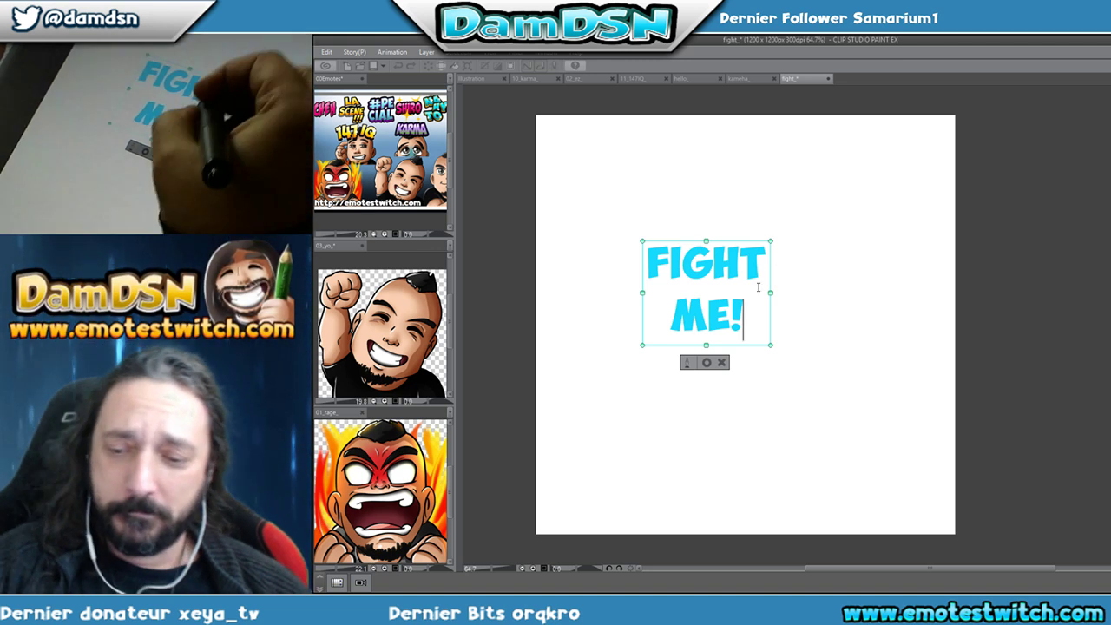
Enlarge the FIGHT ME! text to nearly the full canvas width and shift it slightly down and left.
{"action": "left_click_drag", "start_coordinate": [773, 292], "coordinate": [953, 278]}
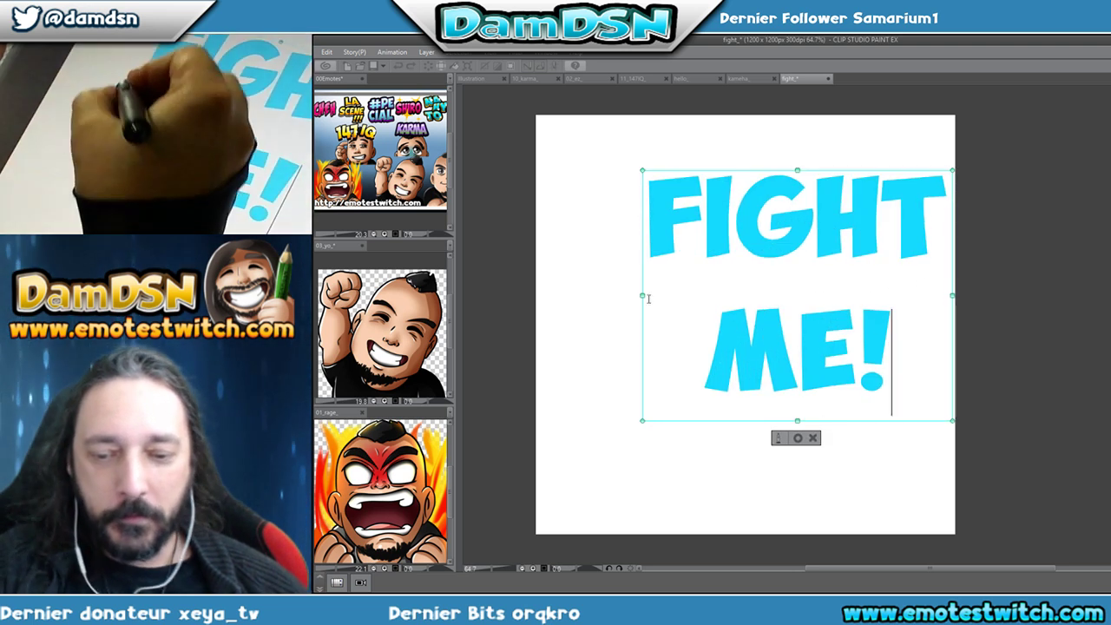
{"action": "left_click_drag", "start_coordinate": [640, 293], "coordinate": [611, 300]}
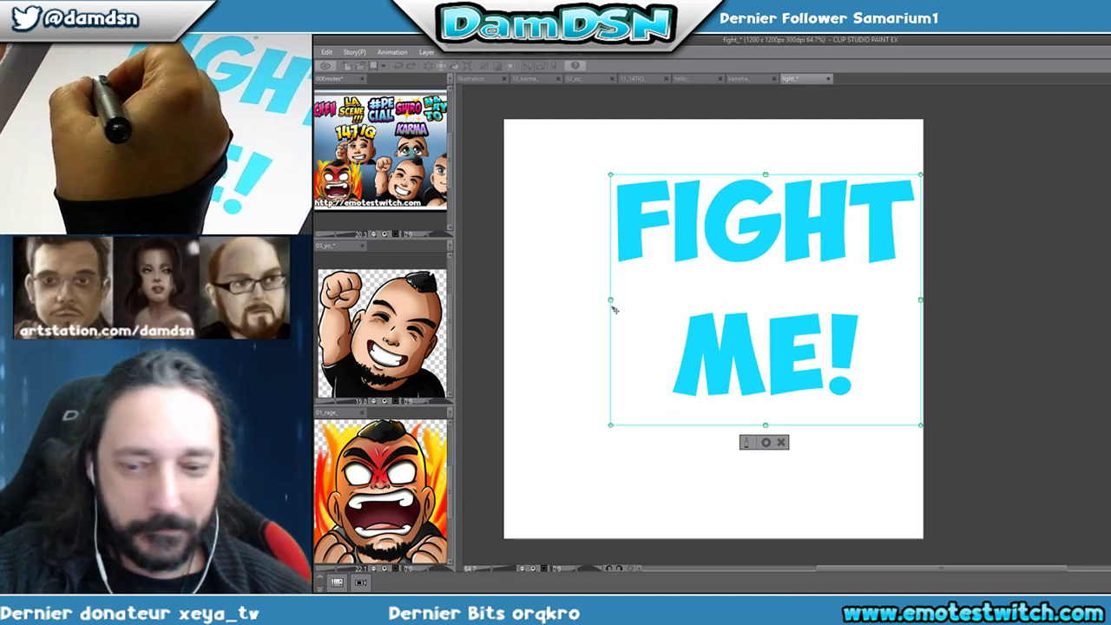
{"action": "left_click_drag", "start_coordinate": [609, 300], "coordinate": [518, 300]}
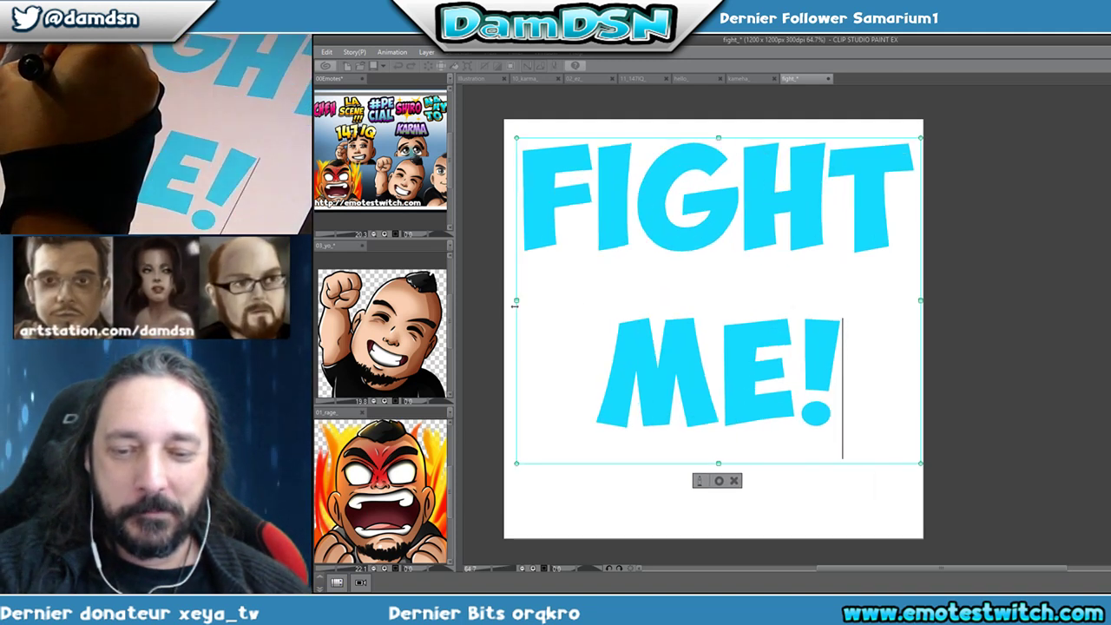
{"action": "left_click_drag", "start_coordinate": [764, 466], "coordinate": [766, 476]}
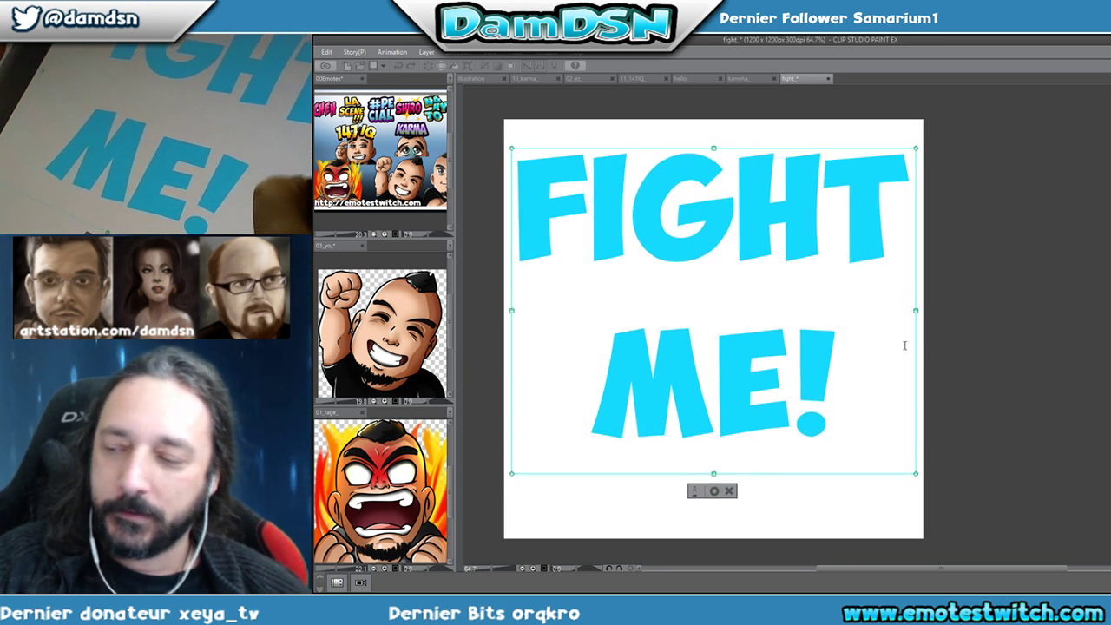
{"action": "key", "text": "o"}
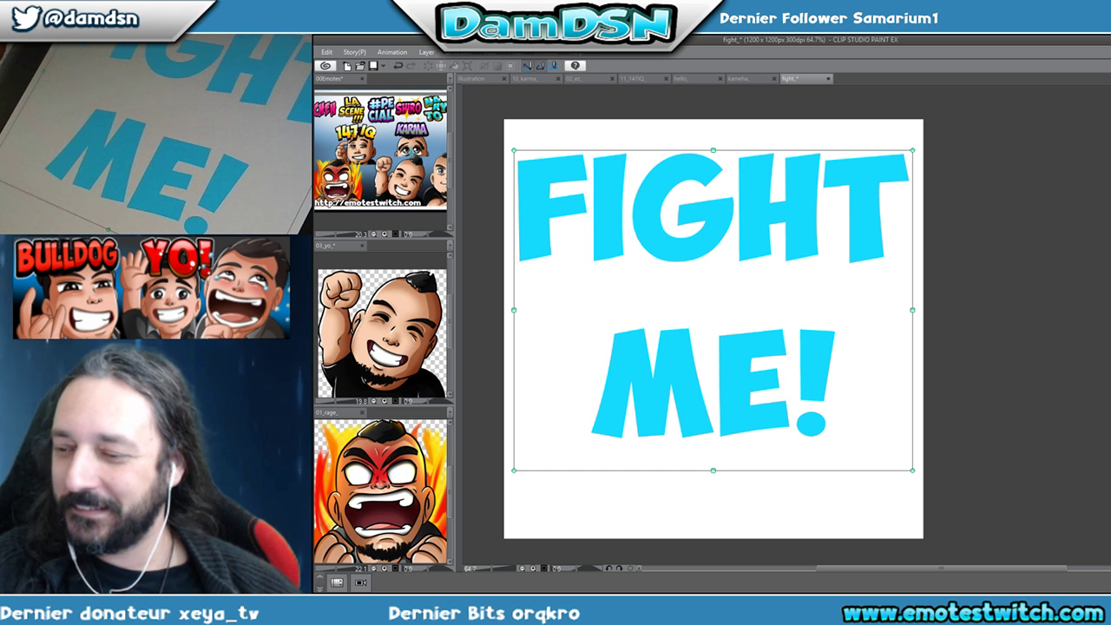
Save the emote, recolour the FIGHT ME! lettering light green and move it slightly lower on the canvas.
{"action": "left_click", "coordinate": [1107, 202]}
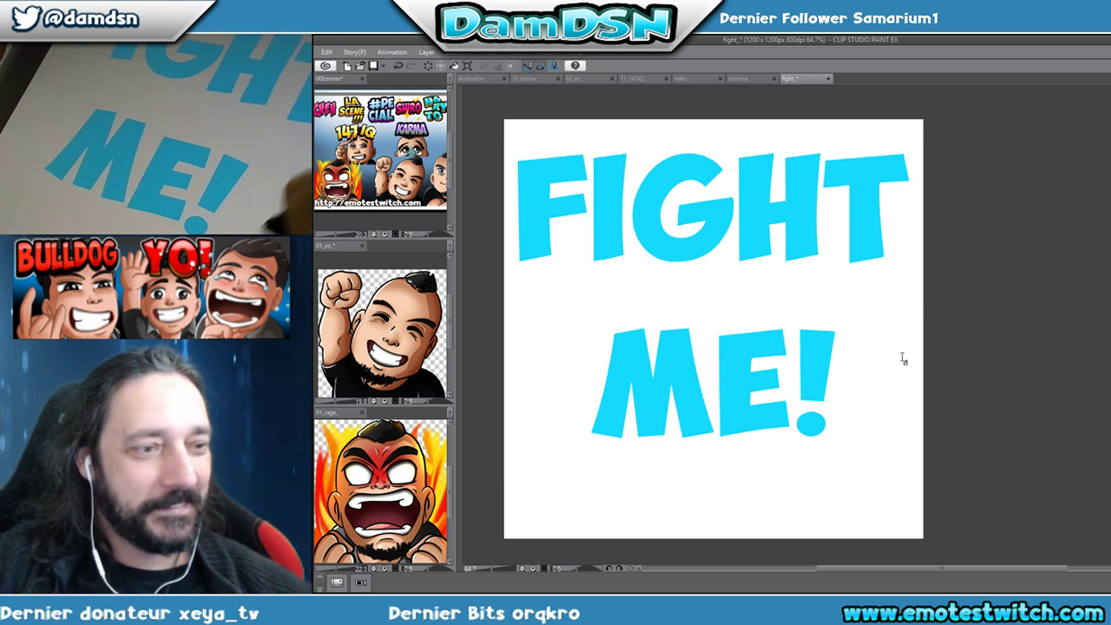
{"action": "key", "text": "ctrl+s"}
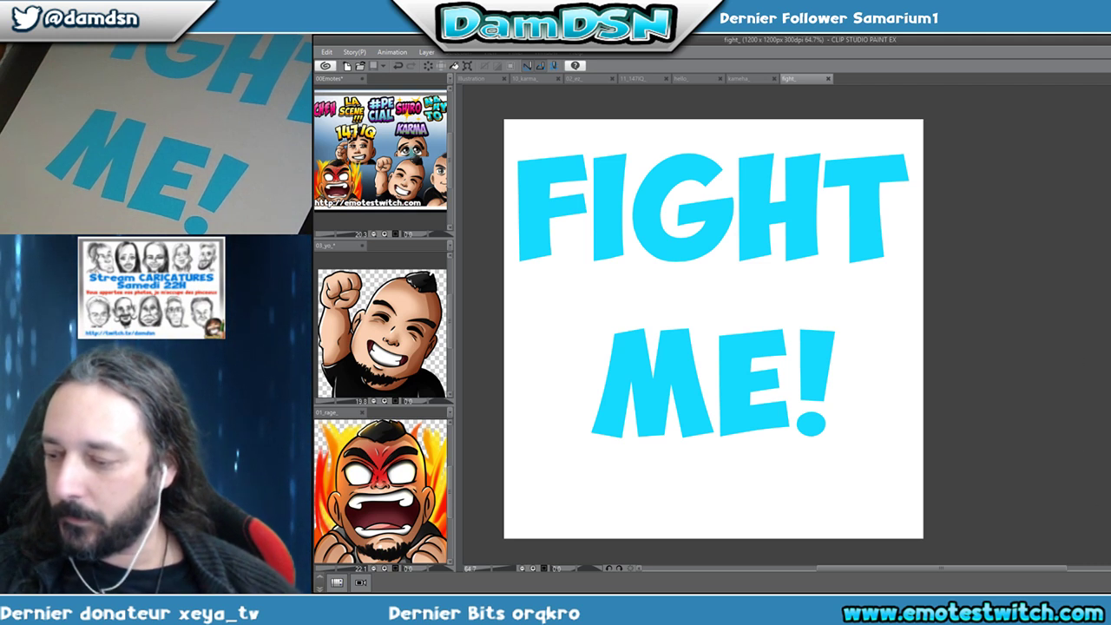
{"action": "key", "text": "ctrl+z"}
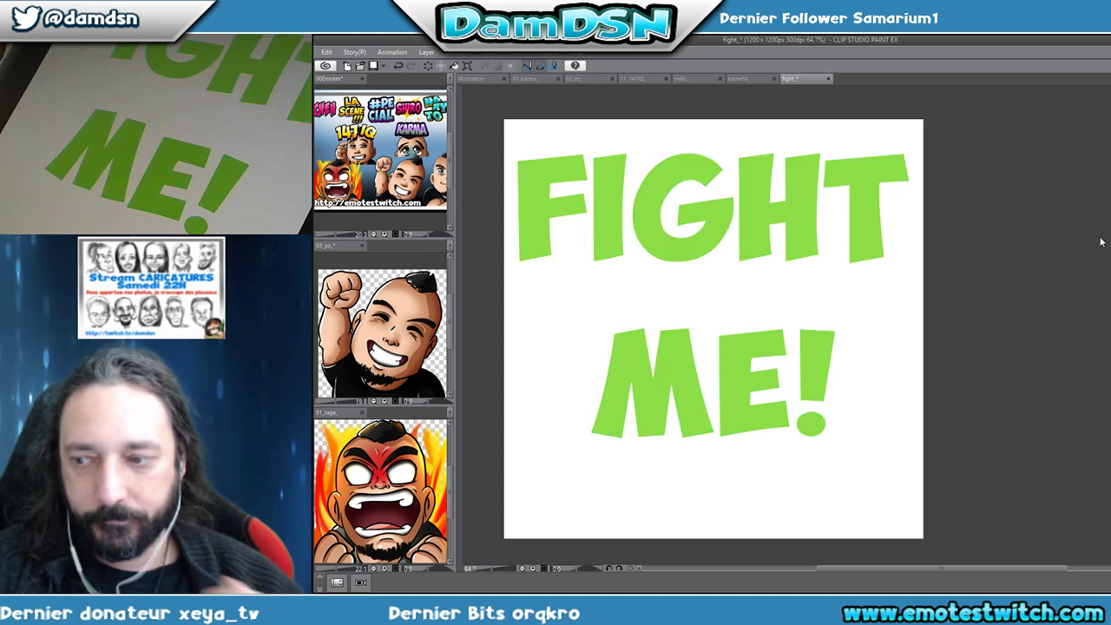
{"action": "key", "text": "ctrl+z"}
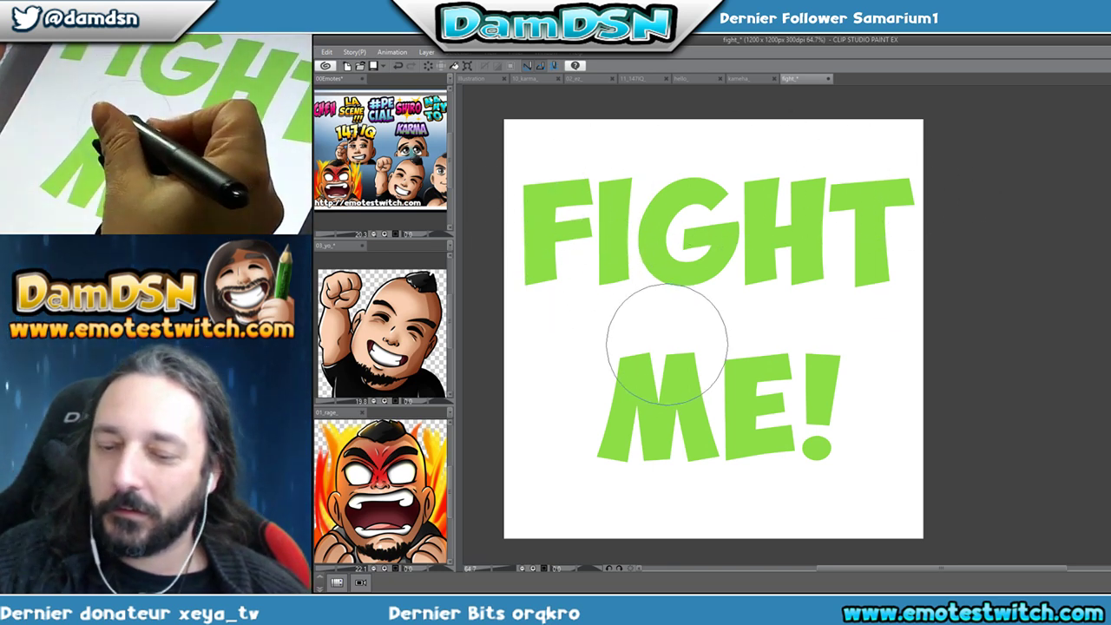
Add a soft white highlight to the upper half of FIGHT and ME!, cut off along a curved glossy edge.
{"action": "left_click_drag", "start_coordinate": [508, 186], "coordinate": [929, 182]}
{"action": "mouse_move", "coordinate": [550, 385]}
{"action": "left_mouse_down"}
{"action": "mouse_move", "coordinate": [580, 363]}
{"action": "mouse_move", "coordinate": [637, 352]}
{"action": "mouse_move", "coordinate": [844, 352]}
{"action": "left_mouse_up"}
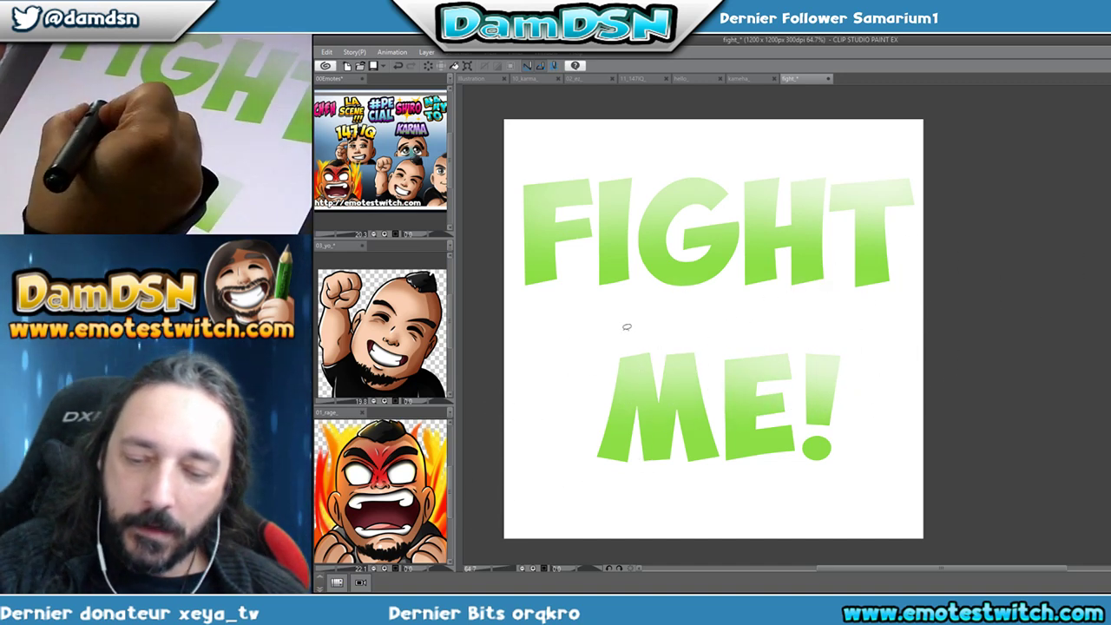
{"action": "mouse_move", "coordinate": [629, 329]}
{"action": "left_mouse_down"}
{"action": "mouse_move", "coordinate": [599, 348]}
{"action": "mouse_move", "coordinate": [630, 382]}
{"action": "left_mouse_up"}
{"action": "left_click_drag", "start_coordinate": [844, 325], "coordinate": [618, 332]}
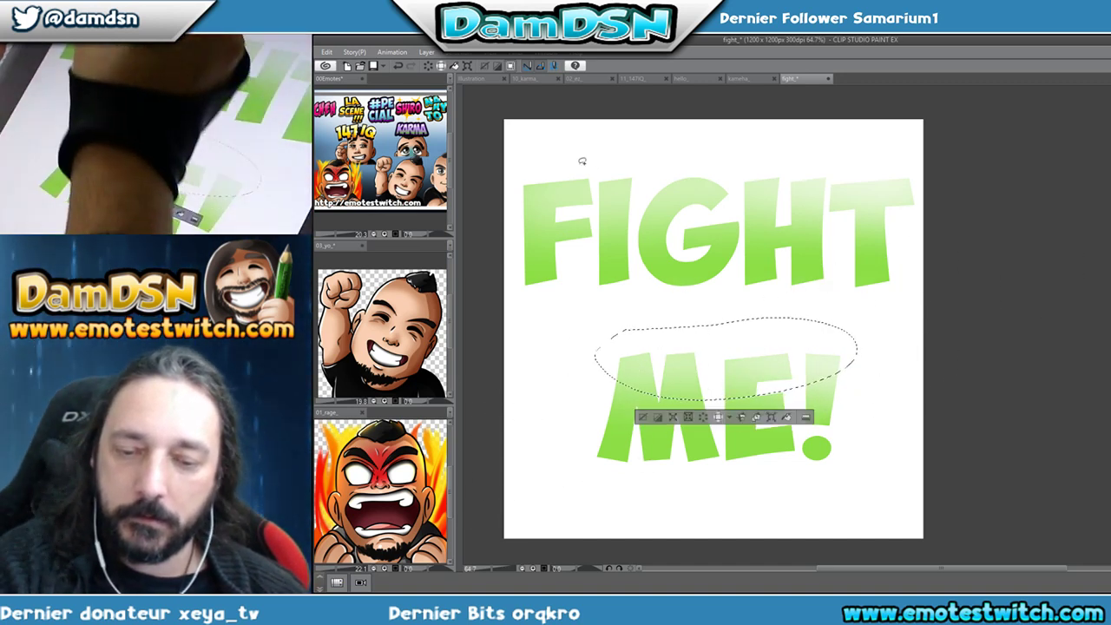
{"action": "mouse_move", "coordinate": [510, 198]}
{"action": "left_mouse_down"}
{"action": "mouse_move", "coordinate": [950, 176]}
{"action": "mouse_move", "coordinate": [564, 145]}
{"action": "left_mouse_up"}
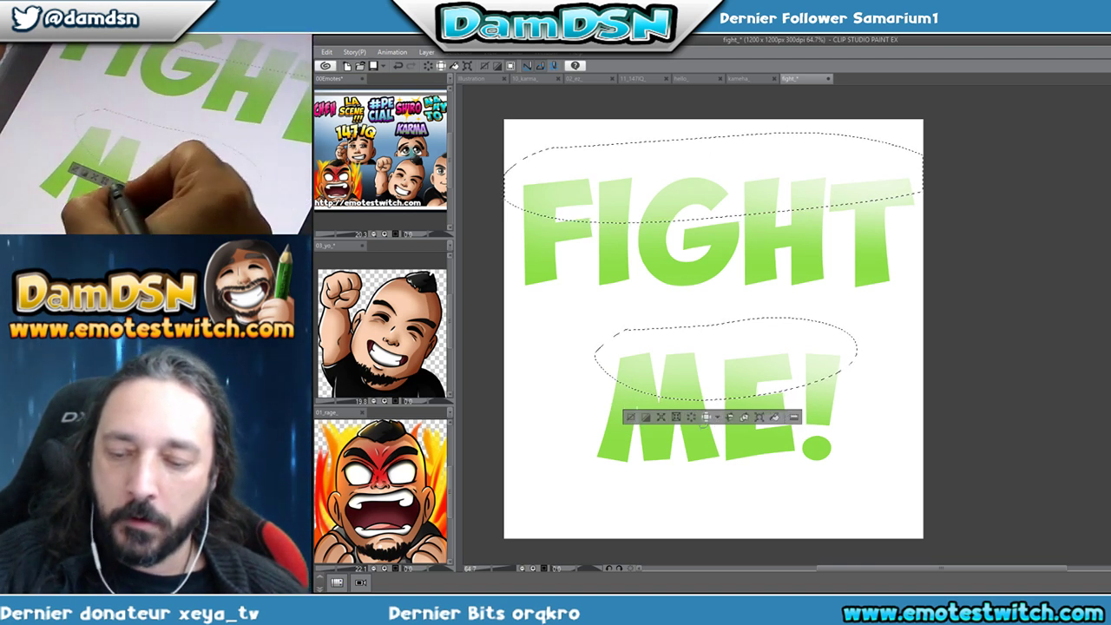
{"action": "left_click_drag", "start_coordinate": [903, 217], "coordinate": [721, 226]}
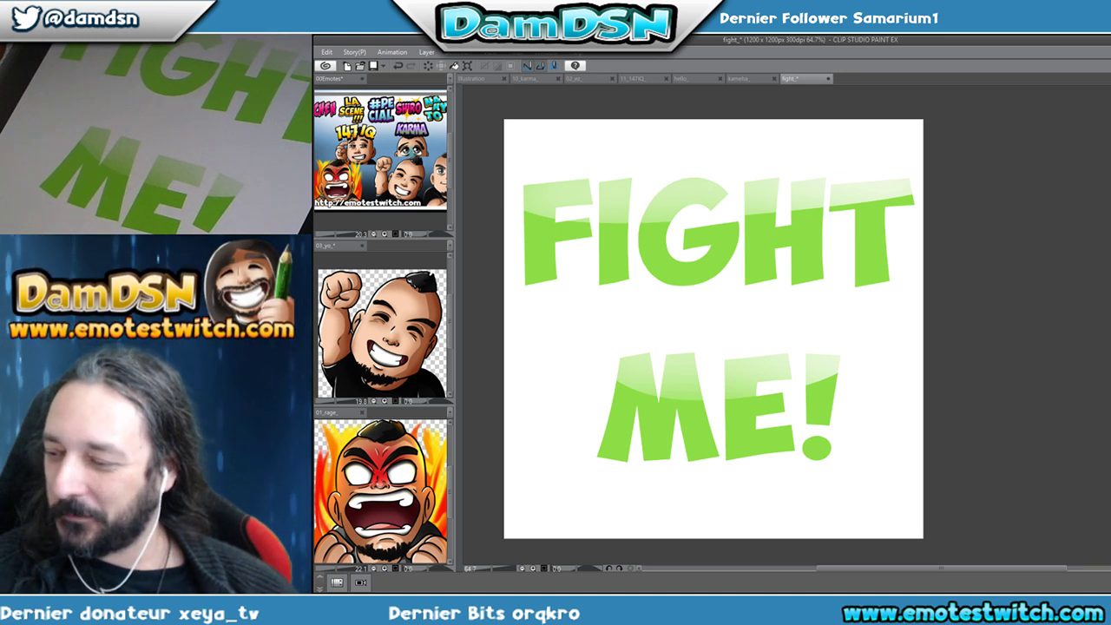
Shade the bottoms of the letters darker green and shrink the lettering slightly to leave a margin around it.
{"action": "key", "text": "ctrl+z"}
{"action": "key", "text": "ctrl+y"}
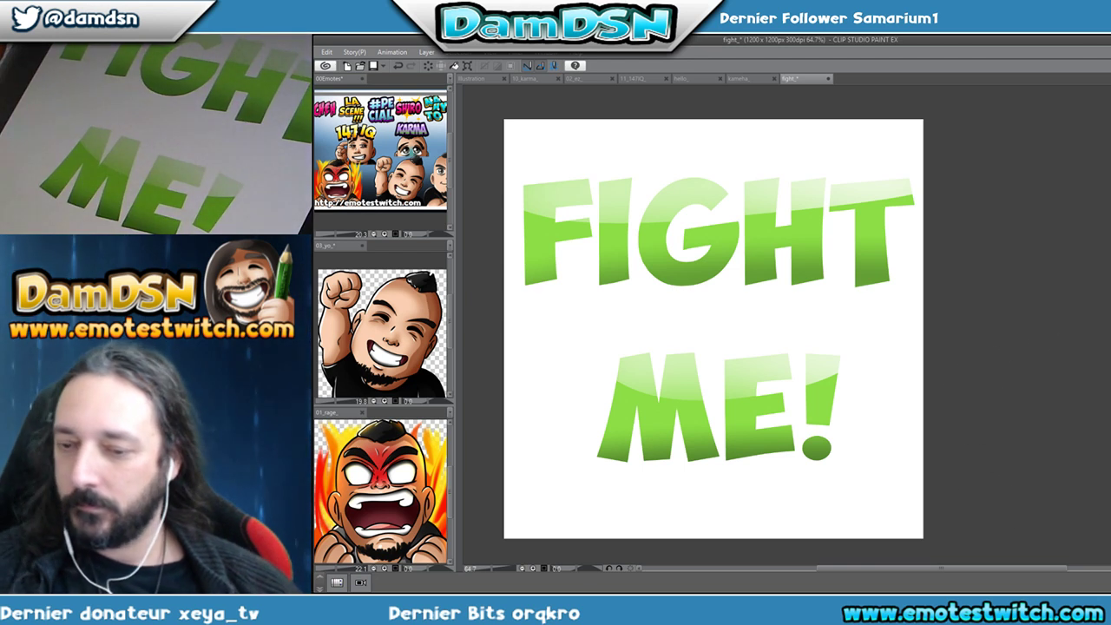
{"action": "key", "text": "ctrl+t"}
{"action": "left_click_drag", "start_coordinate": [922, 121], "coordinate": [903, 142]}
{"action": "left_click_drag", "start_coordinate": [846, 379], "coordinate": [855, 382]}
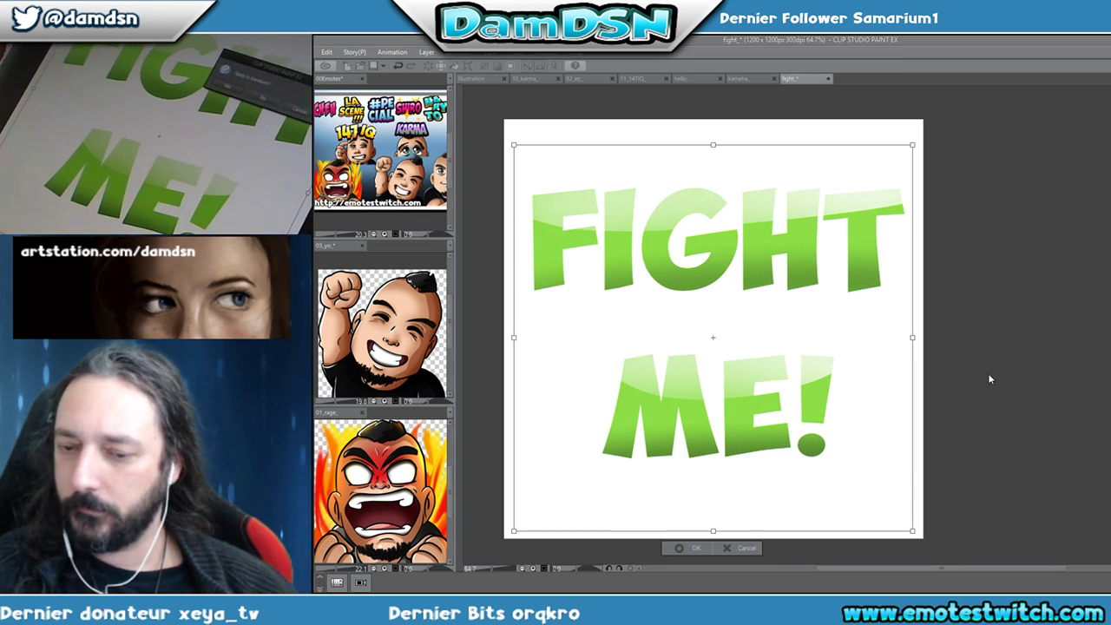
{"action": "key", "text": "Return"}
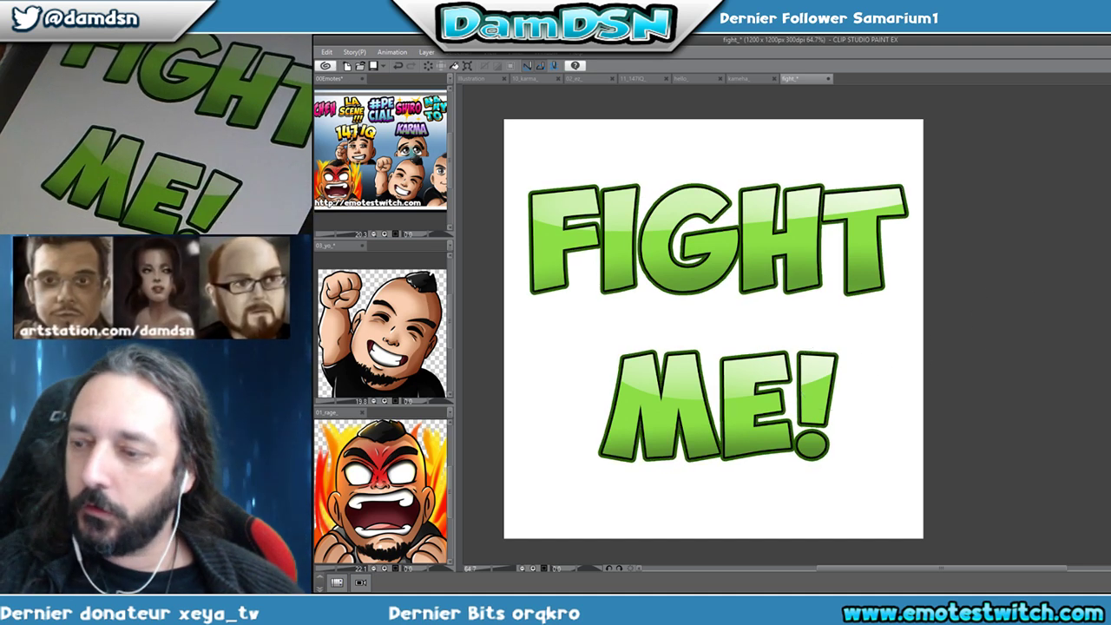
Extend the dark green backing of FIGHT and ME! slightly downward, one word at a time, to give the letters depth.
{"action": "mouse_move", "coordinate": [856, 139]}
{"action": "left_mouse_down"}
{"action": "mouse_move", "coordinate": [564, 137]}
{"action": "mouse_move", "coordinate": [458, 257]}
{"action": "mouse_move", "coordinate": [519, 323]}
{"action": "mouse_move", "coordinate": [822, 316]}
{"action": "mouse_move", "coordinate": [974, 289]}
{"action": "mouse_move", "coordinate": [859, 142]}
{"action": "mouse_move", "coordinate": [899, 146]}
{"action": "left_mouse_up"}
{"action": "key", "text": "ctrl+t"}
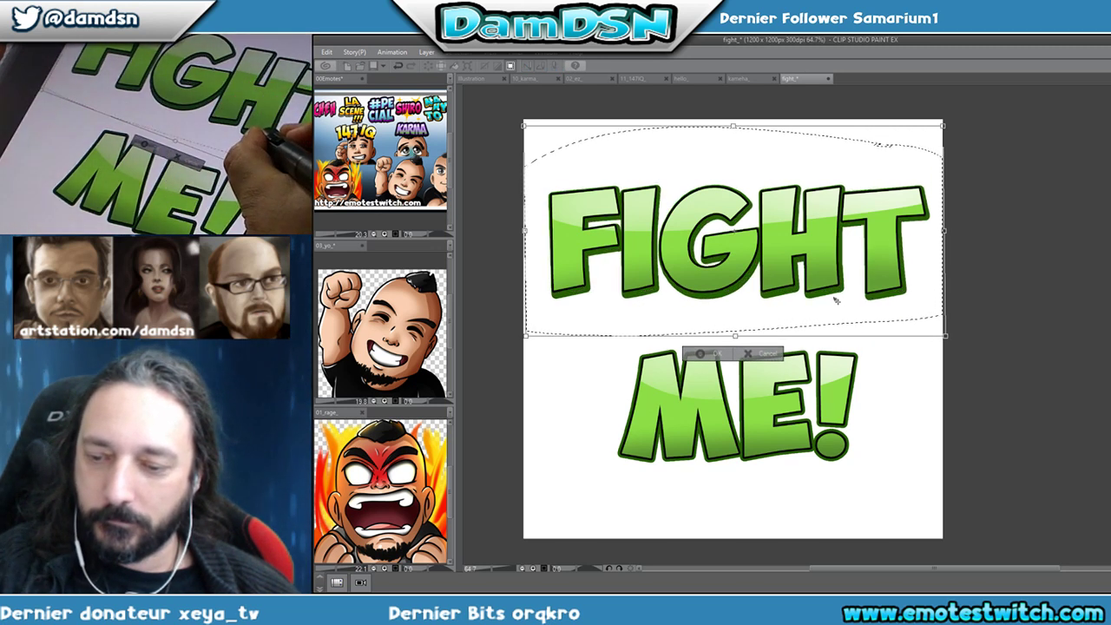
{"action": "key", "text": "Return"}
{"action": "mouse_move", "coordinate": [905, 351]}
{"action": "left_mouse_down"}
{"action": "mouse_move", "coordinate": [853, 325]}
{"action": "mouse_move", "coordinate": [645, 322]}
{"action": "mouse_move", "coordinate": [563, 447]}
{"action": "mouse_move", "coordinate": [832, 478]}
{"action": "mouse_move", "coordinate": [890, 345]}
{"action": "left_mouse_up"}
{"action": "key", "text": "ctrl+t"}
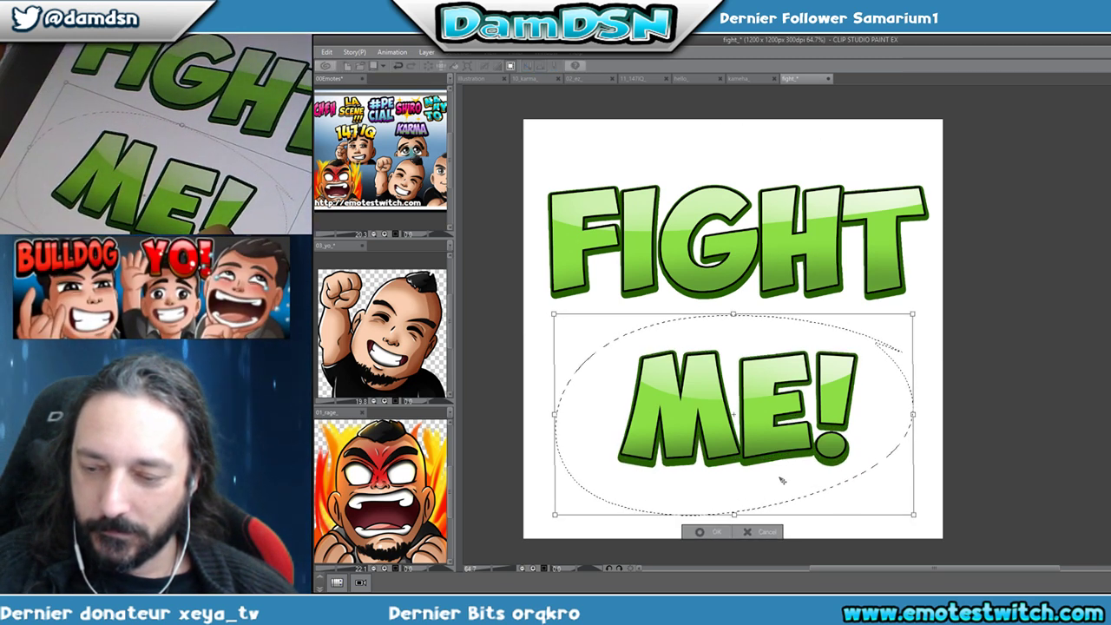
{"action": "key", "text": "Return"}
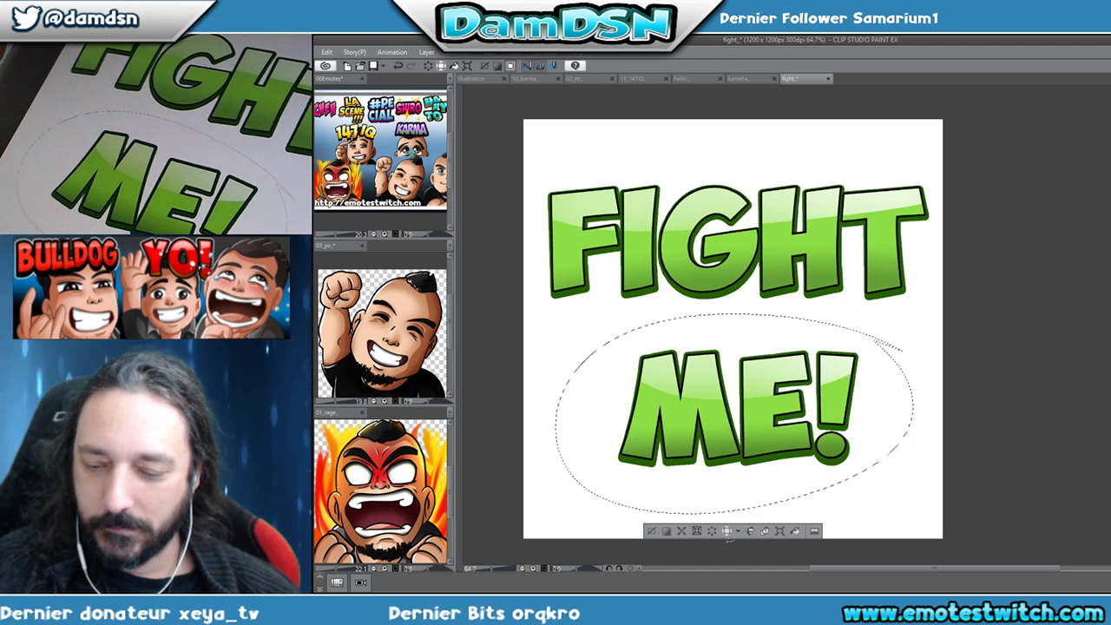
{"action": "left_click", "coordinate": [652, 529]}
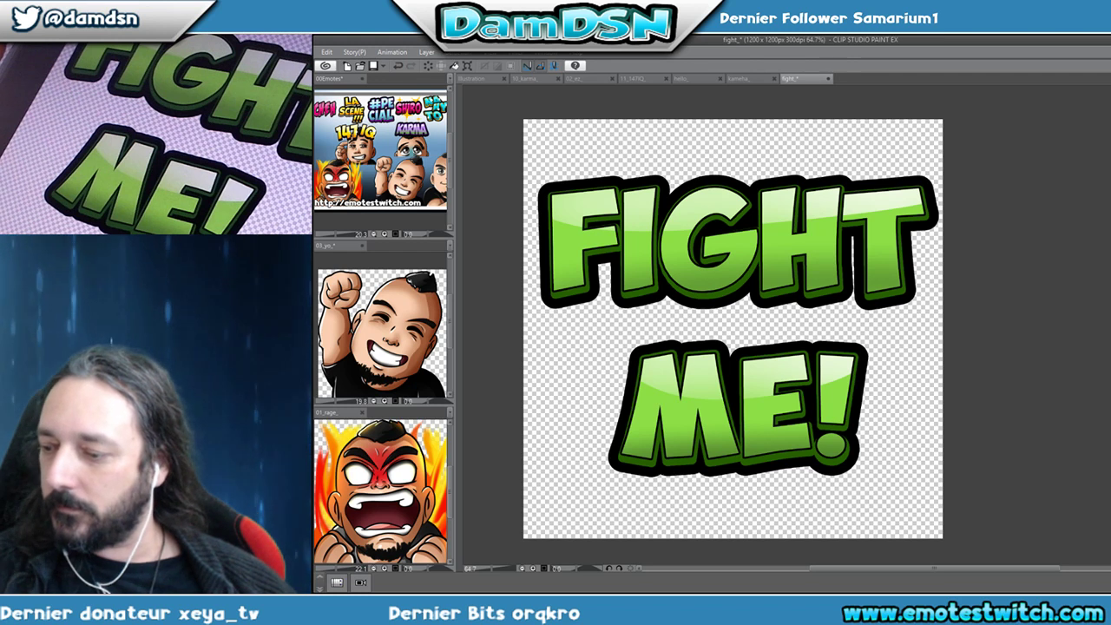
Separate the word FIGHT from ME! so that each outlined word can be transformed on its own.
{"action": "mouse_move", "coordinate": [907, 137]}
{"action": "left_mouse_down"}
{"action": "mouse_move", "coordinate": [730, 126]}
{"action": "mouse_move", "coordinate": [476, 243]}
{"action": "mouse_move", "coordinate": [646, 337]}
{"action": "mouse_move", "coordinate": [992, 280]}
{"action": "mouse_move", "coordinate": [924, 141]}
{"action": "left_mouse_up"}
{"action": "key", "text": "Delete"}
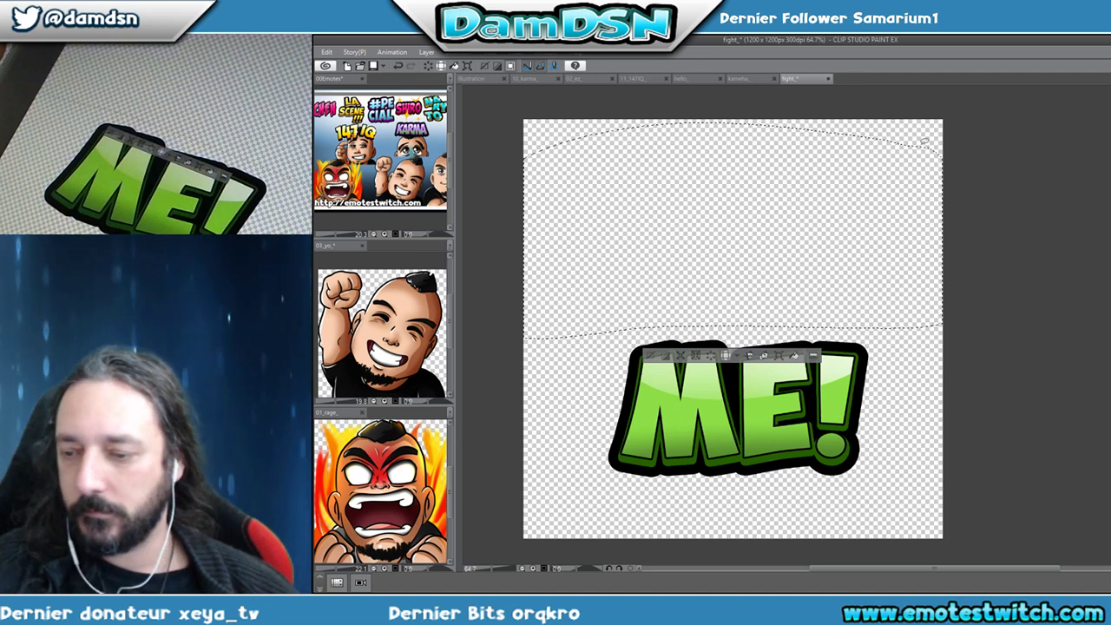
{"action": "left_click", "coordinate": [649, 356]}
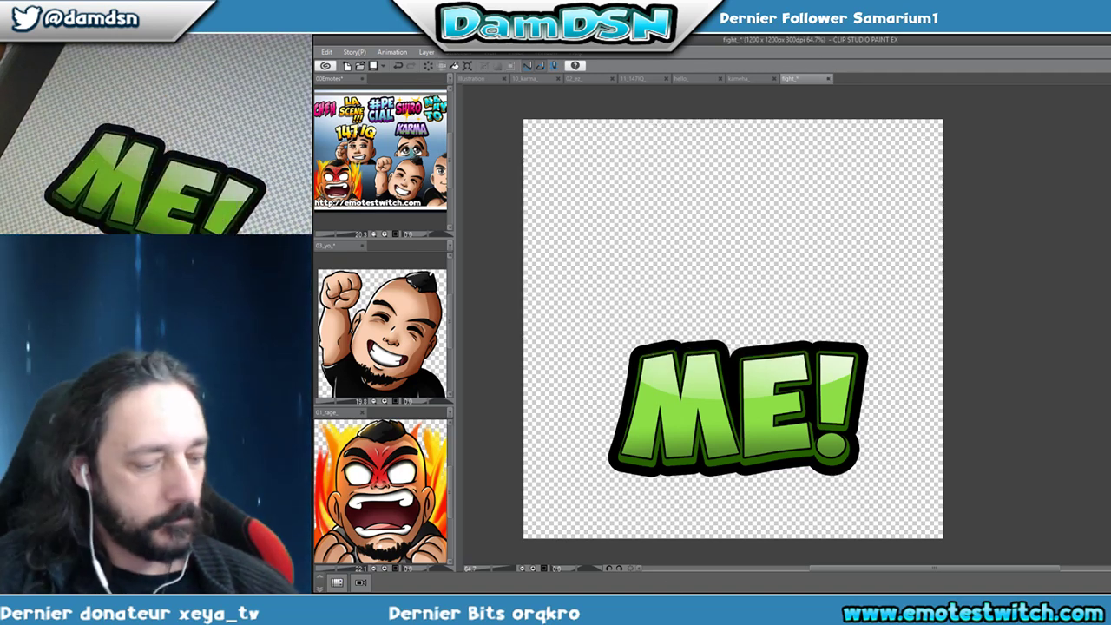
{"action": "key", "text": "ctrl+z"}
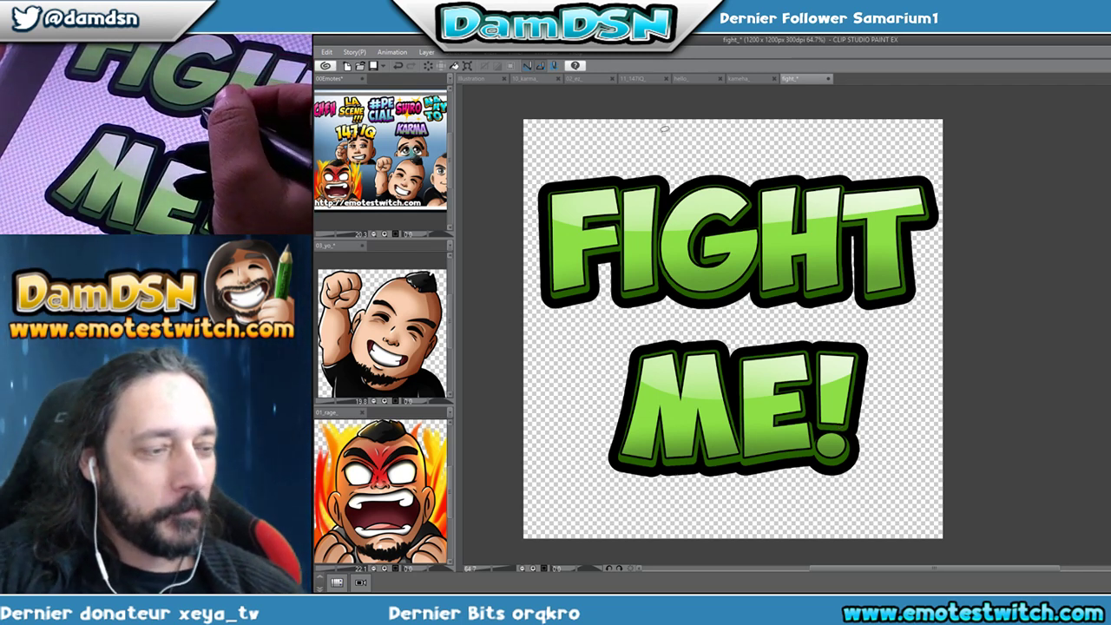
Enlarge FIGHT to the full canvas width, stretch it downward to meet ME!, and pull its lower-right corner slightly inward.
{"action": "key", "text": "ctrl+t"}
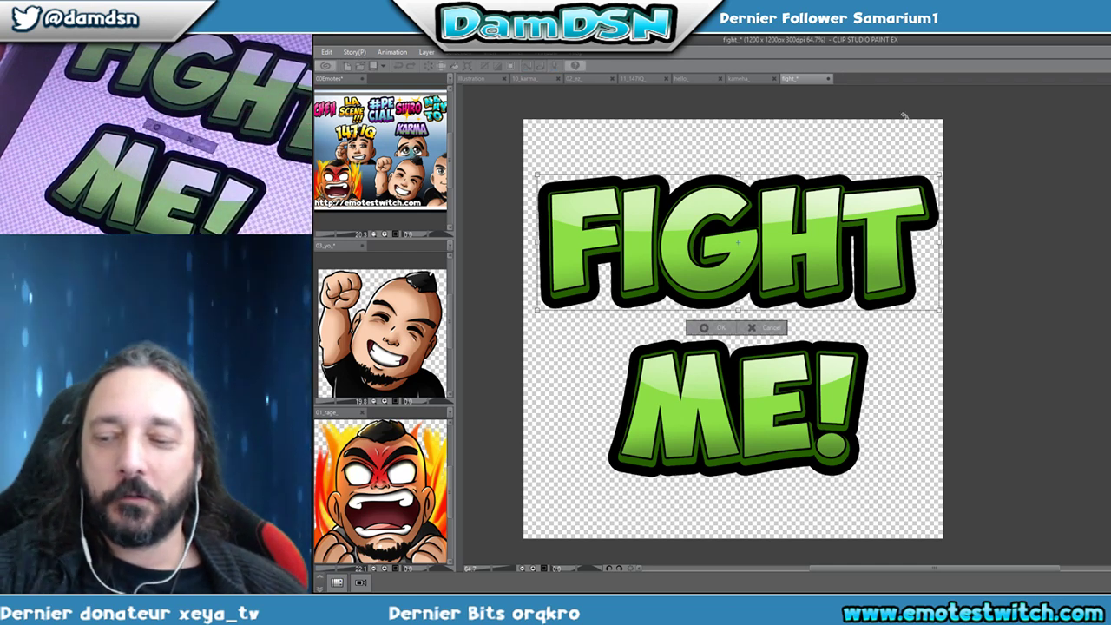
{"action": "left_click_drag", "start_coordinate": [737, 168], "coordinate": [737, 167]}
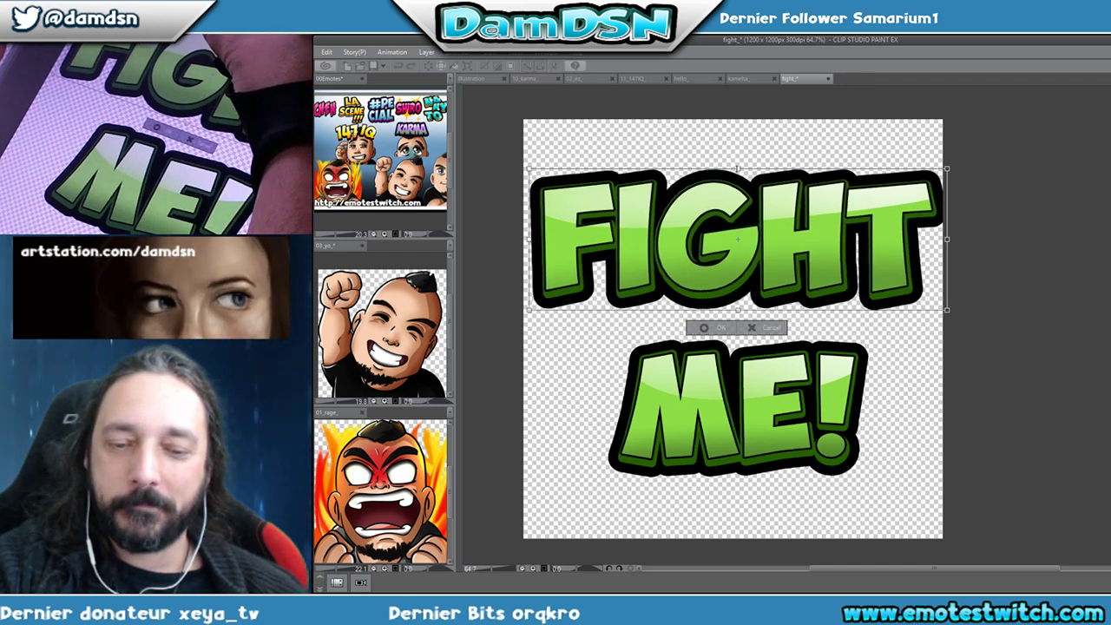
{"action": "left_click_drag", "start_coordinate": [907, 262], "coordinate": [936, 245]}
{"action": "left_click_drag", "start_coordinate": [734, 307], "coordinate": [732, 361]}
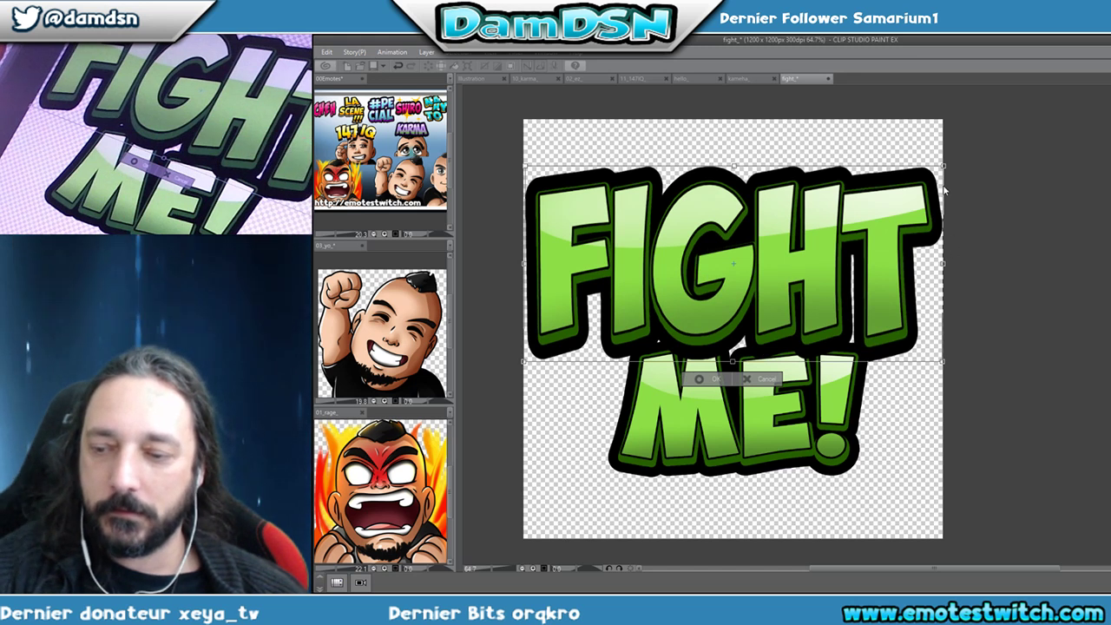
{"action": "left_click_drag", "start_coordinate": [945, 363], "coordinate": [934, 357]}
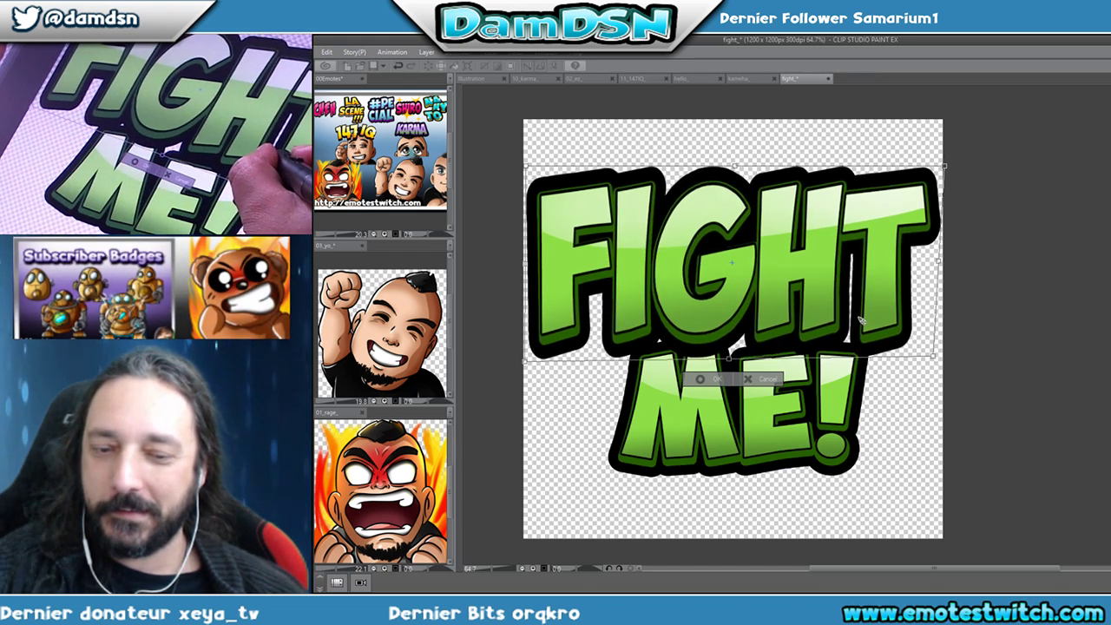
{"action": "key", "text": "Return"}
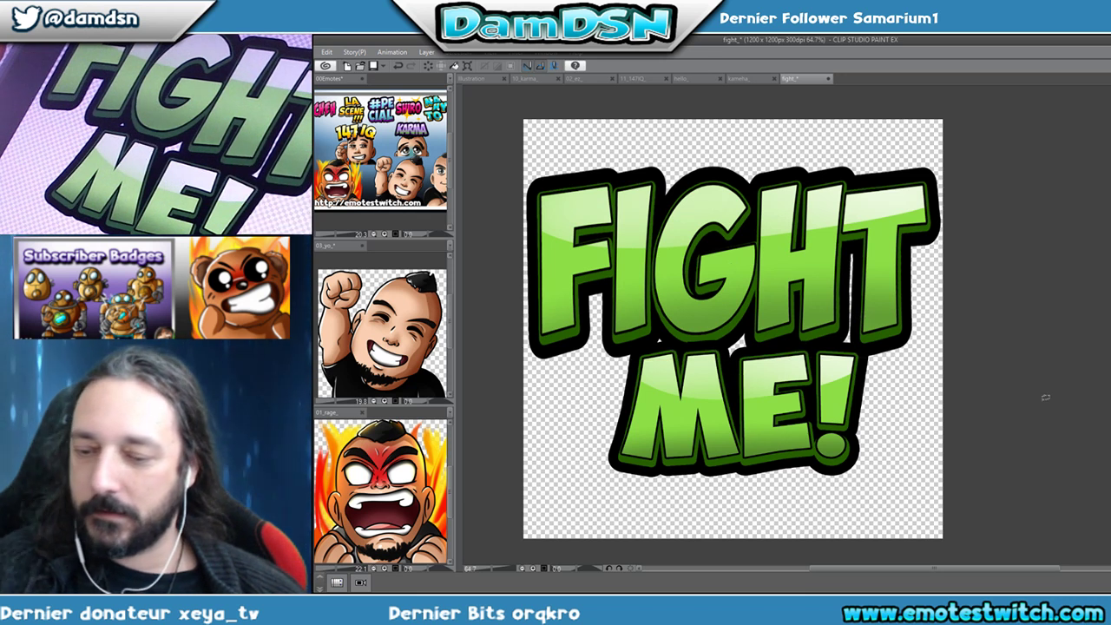
Enlarge ME! beneath FIGHT and distort it so its upper edge rises to the right and its lower-left corner flares outward.
{"action": "key", "text": "ctrl+t"}
{"action": "left_click_drag", "start_coordinate": [872, 481], "coordinate": [931, 513]}
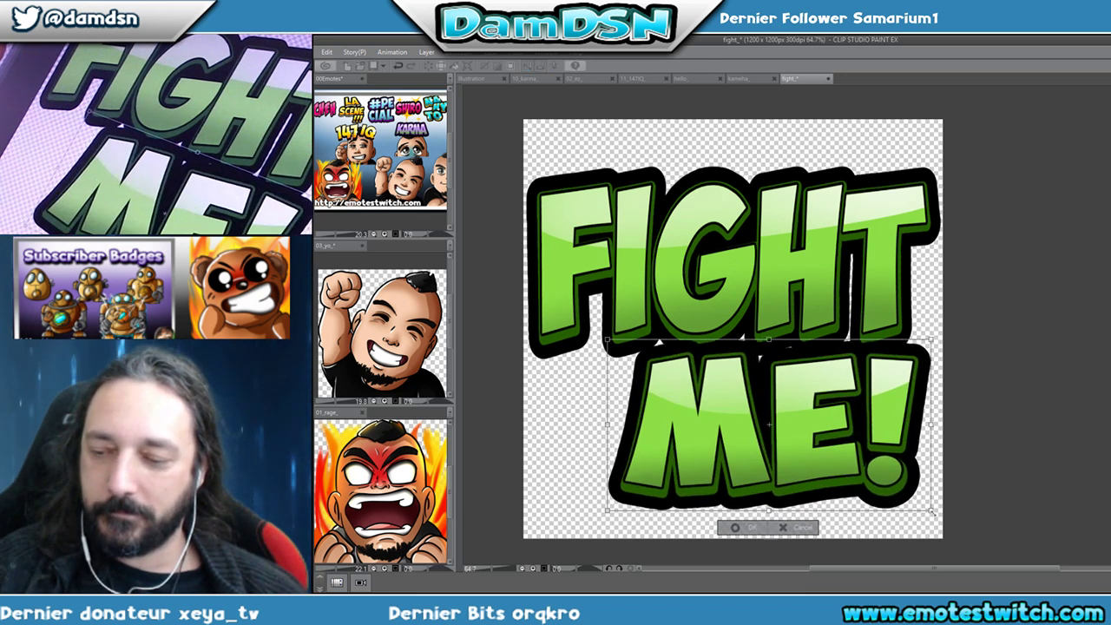
{"action": "left_click_drag", "start_coordinate": [933, 340], "coordinate": [933, 315]}
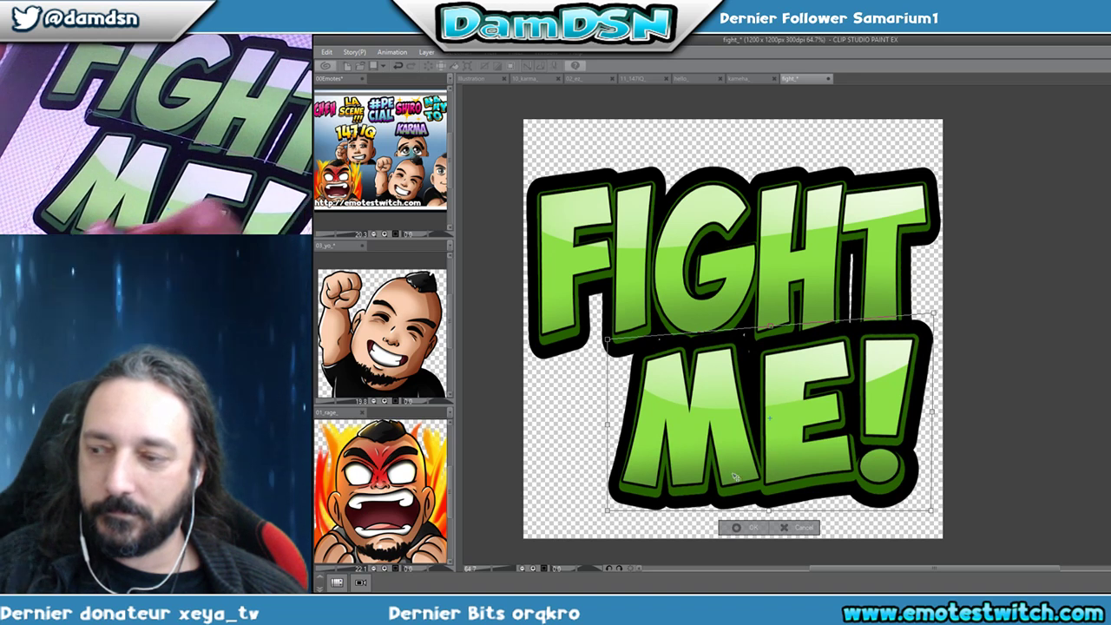
{"action": "left_click_drag", "start_coordinate": [607, 338], "coordinate": [623, 333]}
{"action": "left_click_drag", "start_coordinate": [611, 516], "coordinate": [577, 536]}
{"action": "left_click_drag", "start_coordinate": [841, 475], "coordinate": [845, 472]}
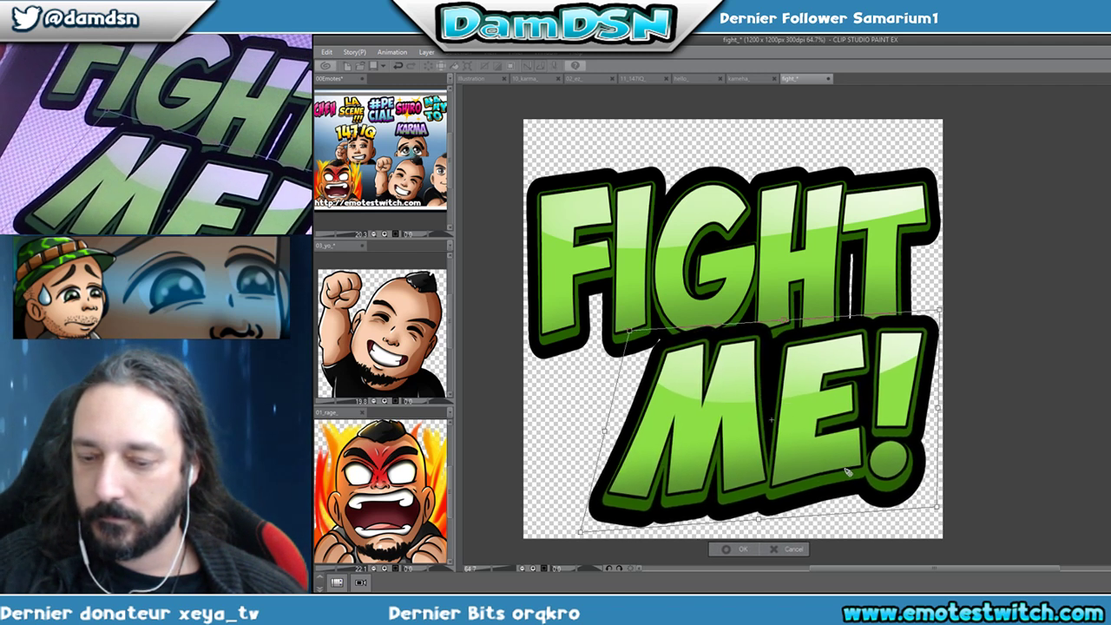
{"action": "key", "text": "Return"}
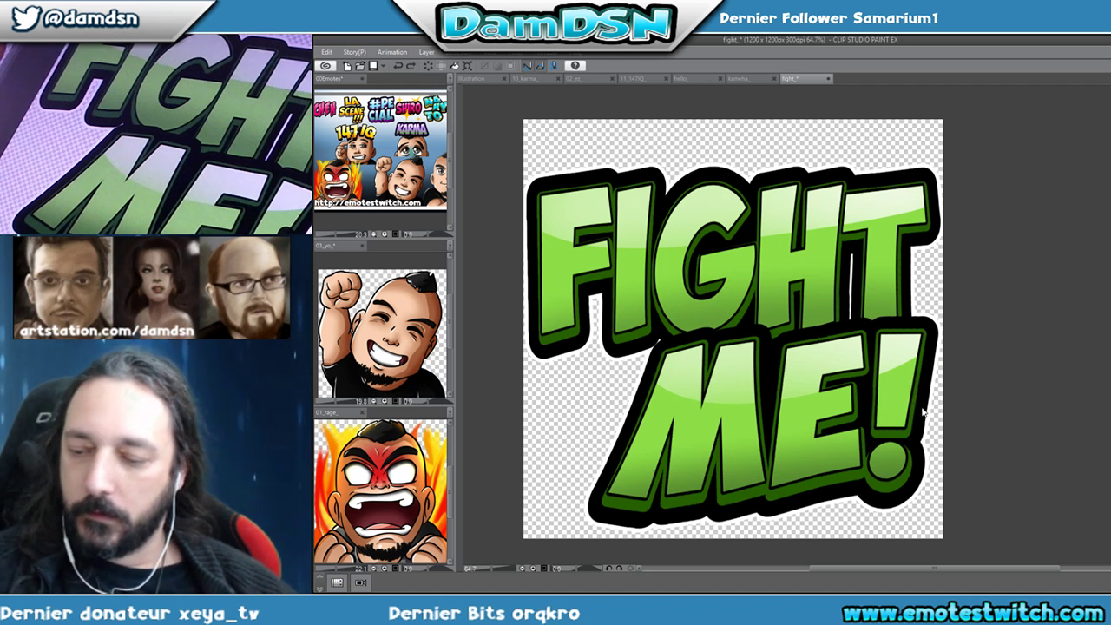
Dot large and small white bubble highlights over the letters of ME! and FIGHT, and save the emote.
{"action": "left_click", "coordinate": [910, 392]}
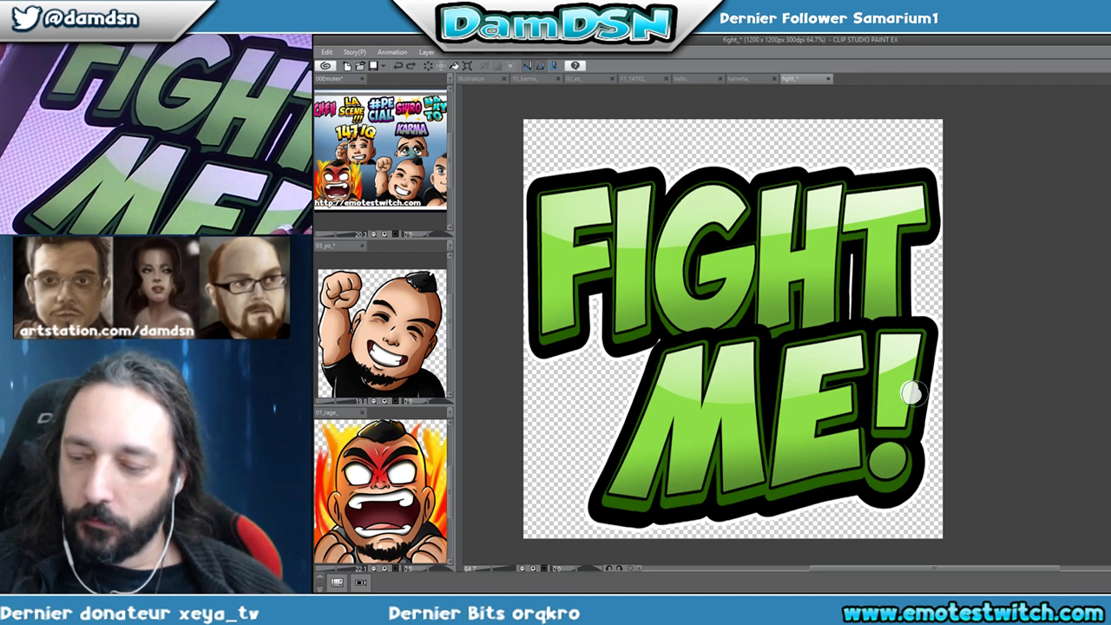
{"action": "left_click", "coordinate": [901, 469]}
{"action": "left_click", "coordinate": [783, 446]}
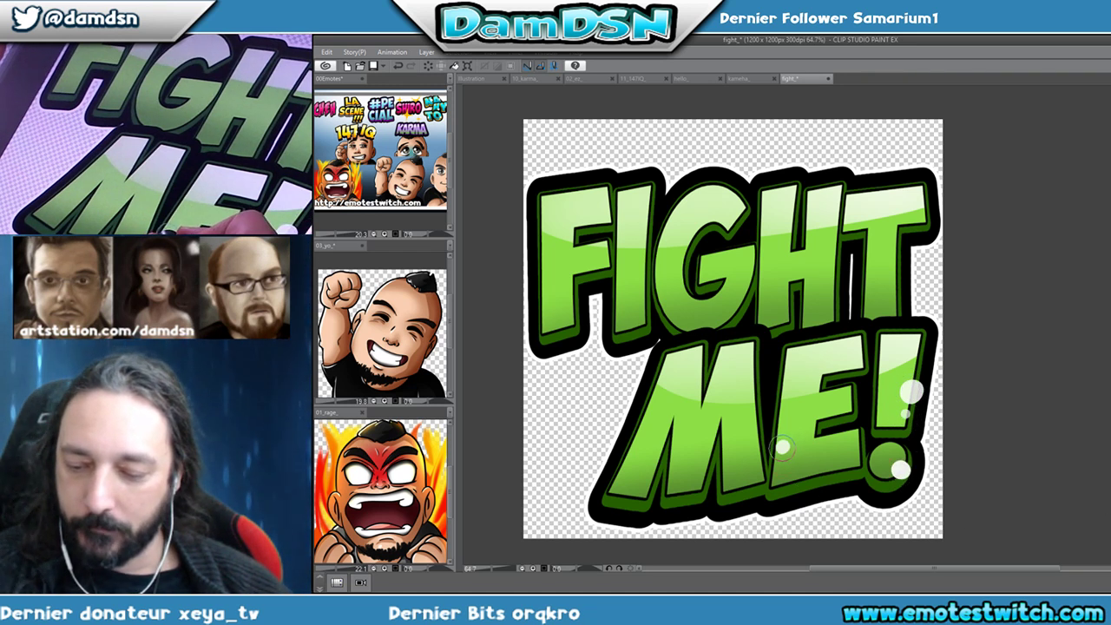
{"action": "left_click", "coordinate": [786, 466]}
{"action": "left_click", "coordinate": [752, 382]}
{"action": "left_click", "coordinate": [894, 264]}
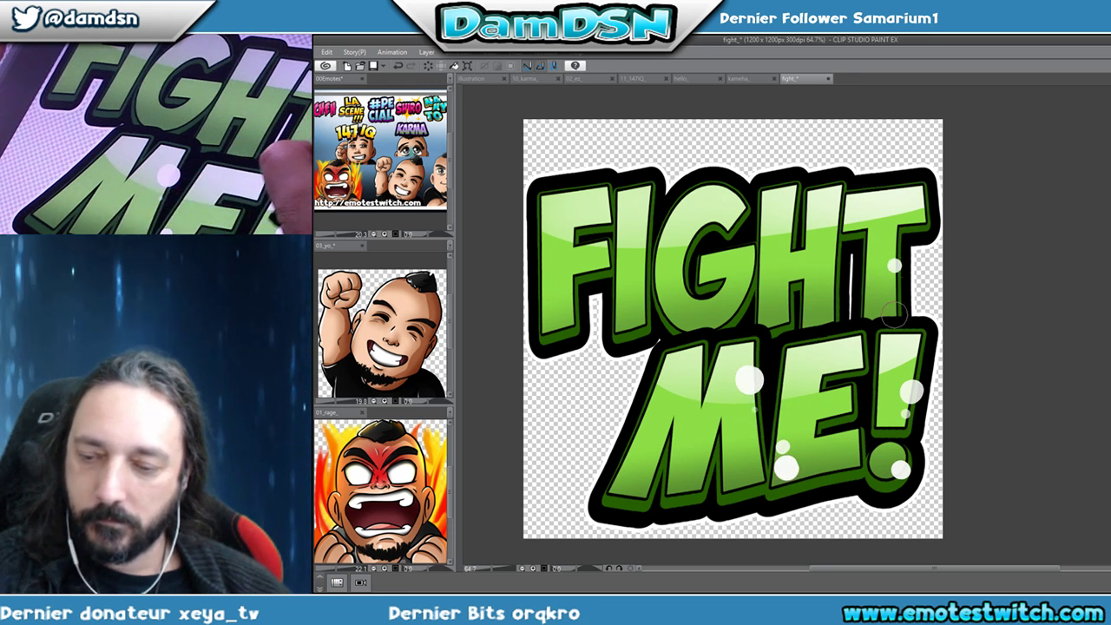
{"action": "left_click", "coordinate": [829, 254]}
{"action": "left_click", "coordinate": [667, 297]}
{"action": "left_click", "coordinate": [687, 321]}
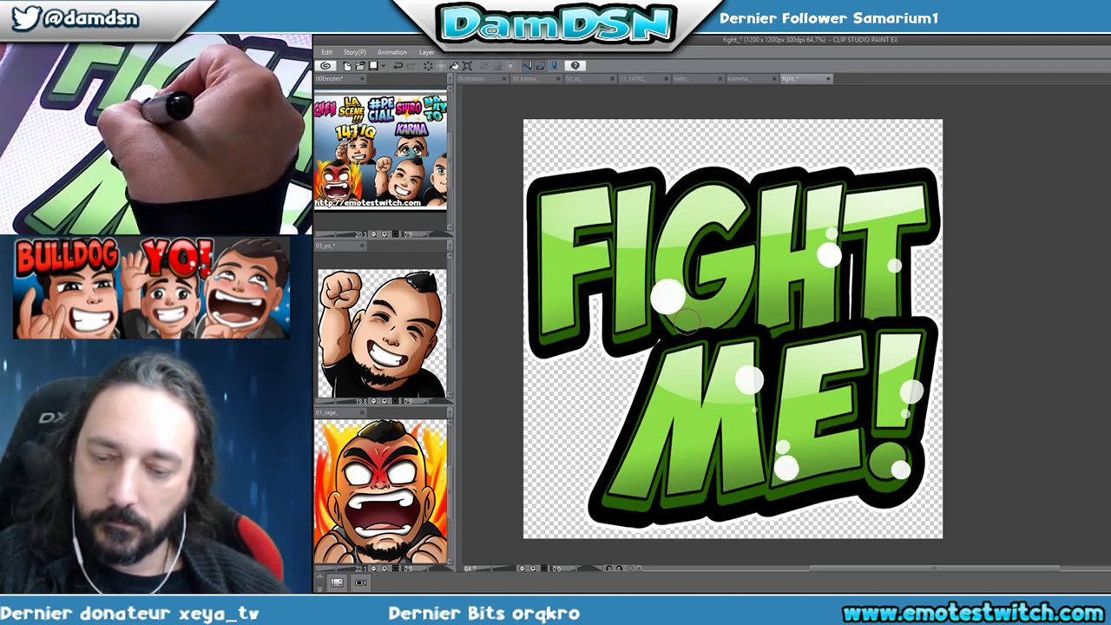
{"action": "left_click", "coordinate": [641, 240]}
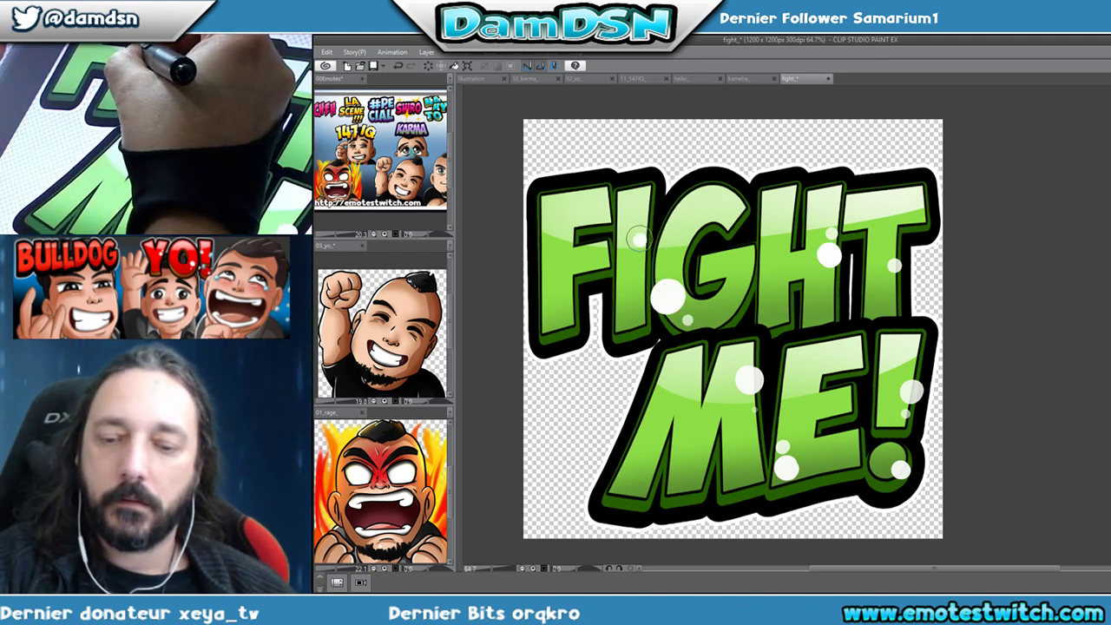
{"action": "left_click", "coordinate": [573, 276]}
{"action": "left_click", "coordinate": [578, 304]}
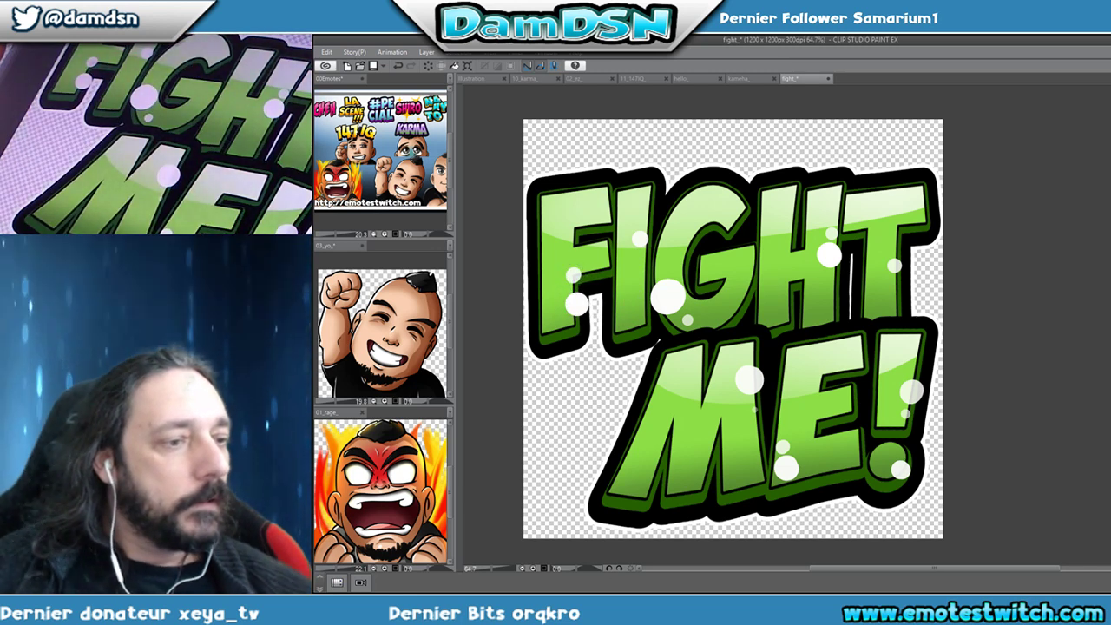
{"action": "key", "text": "ctrl+s"}
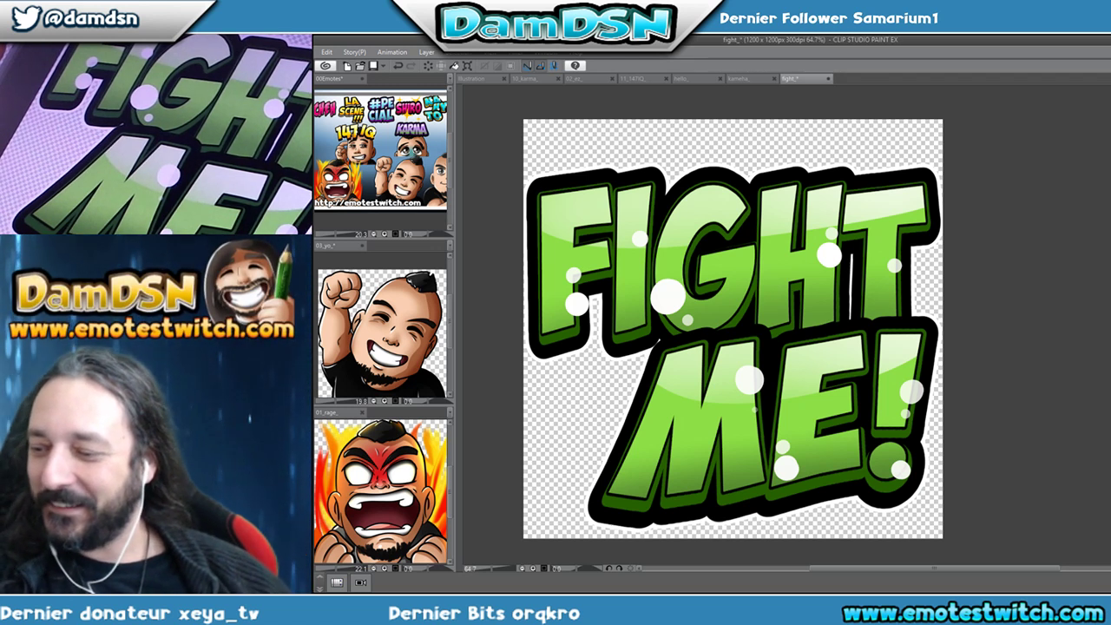
{"action": "key", "text": "ctrl+s"}
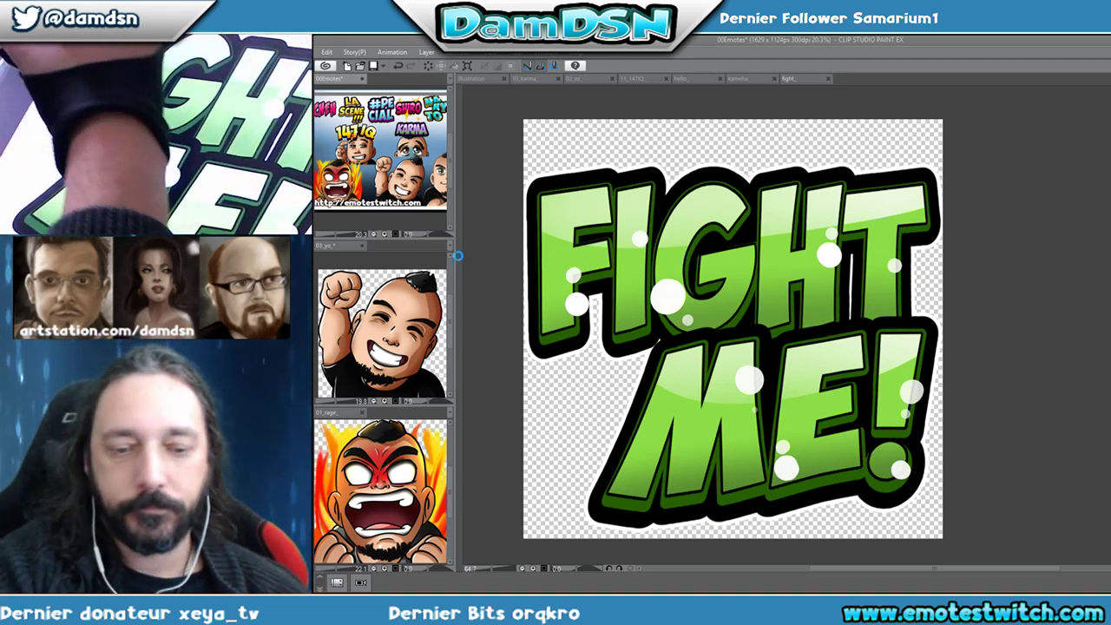
Replace the GG emote in the 00Fiverr sample image with the FIGHT ME! lettering scaled to fit, and return to the fight_ canvas.
{"action": "left_click_drag", "start_coordinate": [463, 257], "coordinate": [543, 259]}
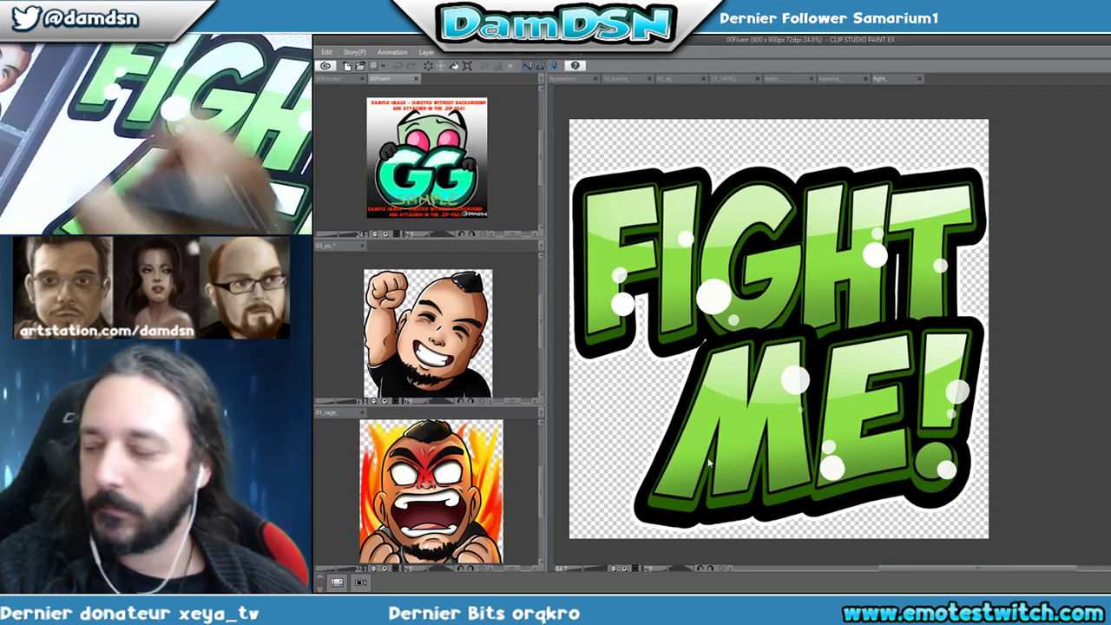
{"action": "key", "text": "Delete"}
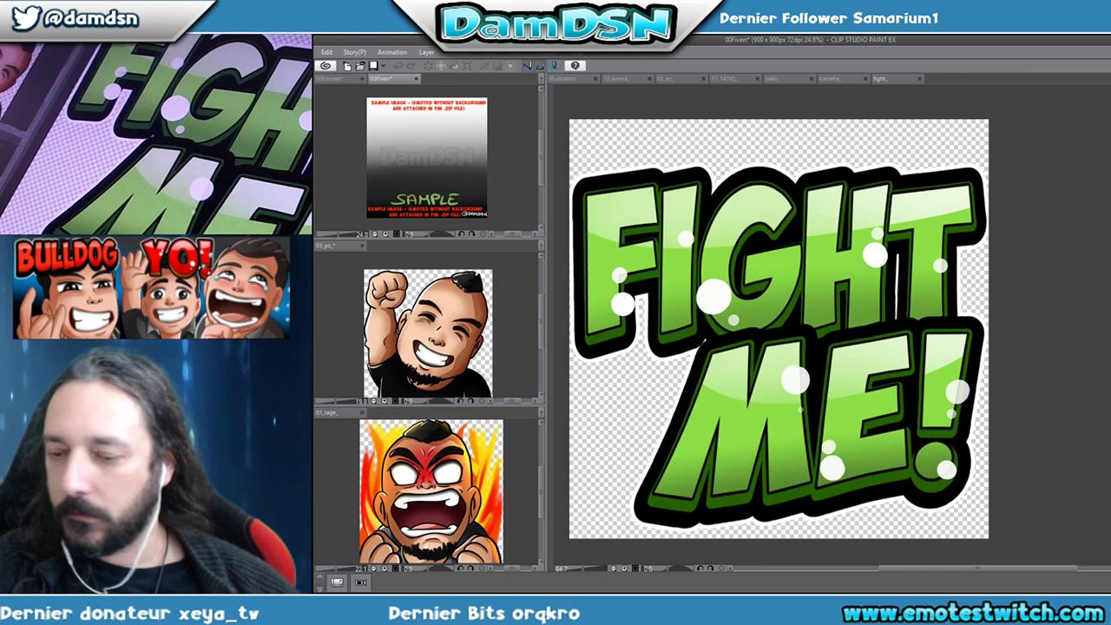
{"action": "left_click_drag", "start_coordinate": [506, 201], "coordinate": [466, 155]}
{"action": "key", "text": "ctrl+t"}
{"action": "key", "text": "Return"}
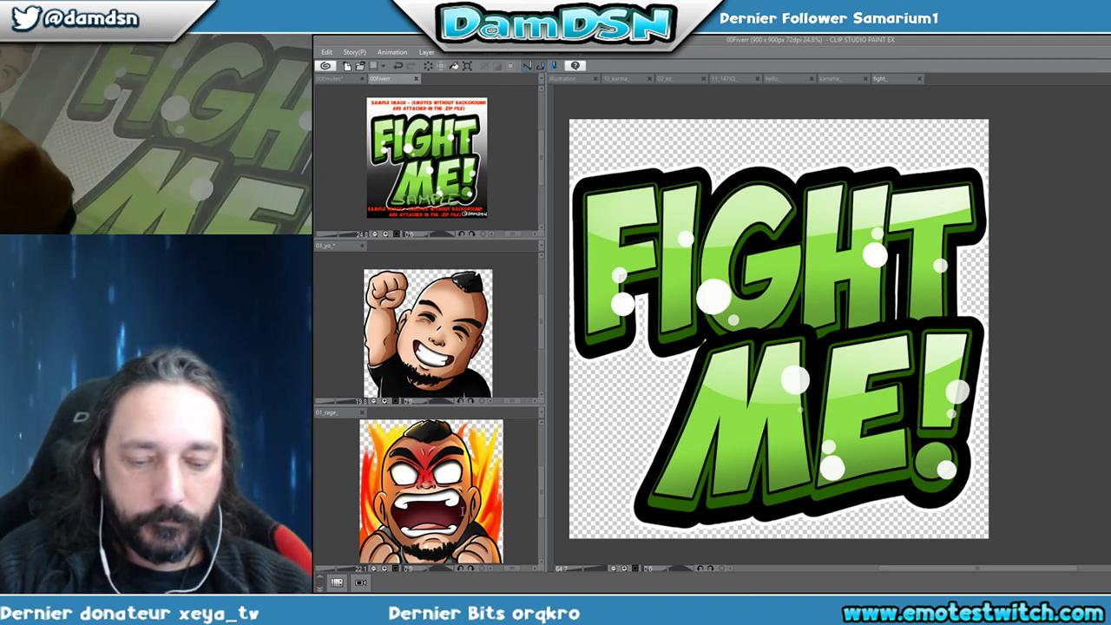
{"action": "left_click", "coordinate": [761, 402]}
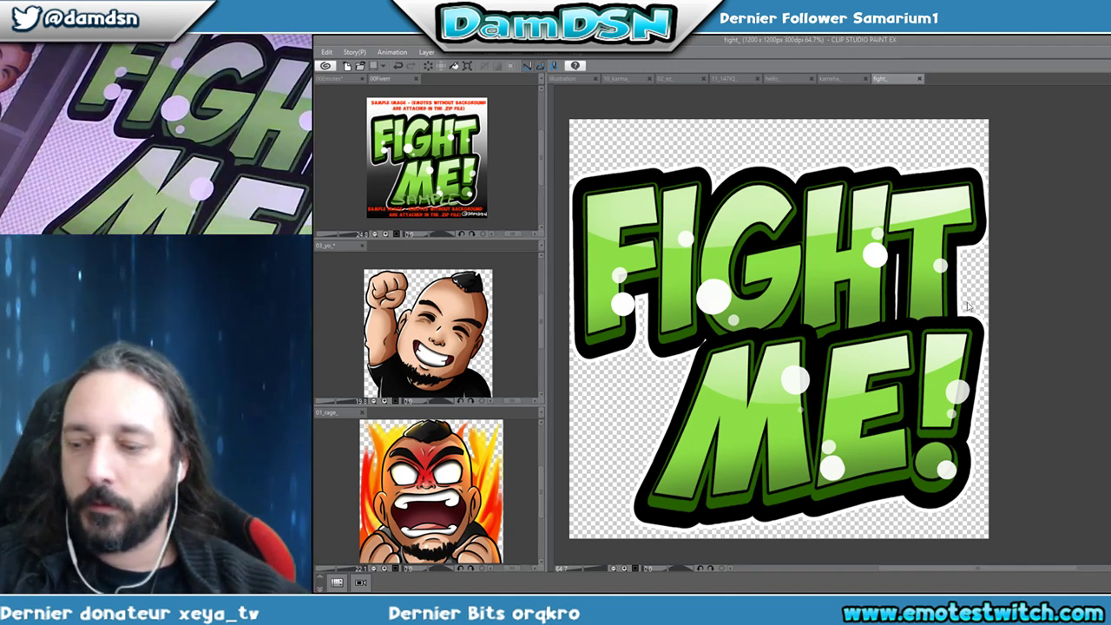